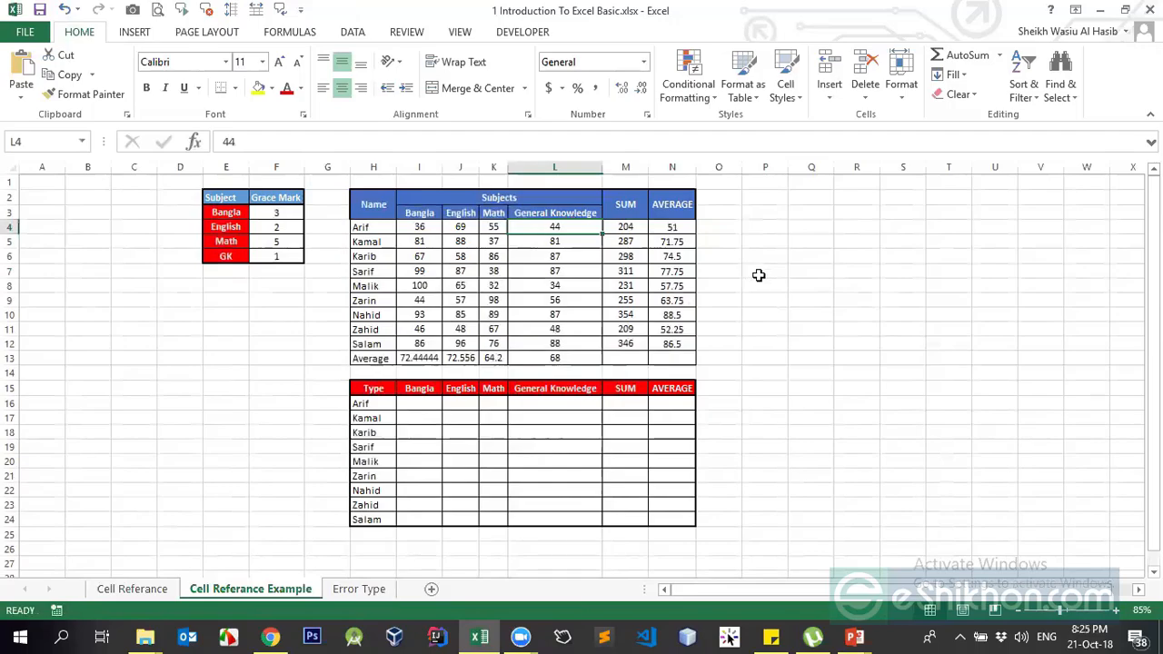
# Start a T formula on L4 in O4, then discard it and leave O4 empty
pyautogui.click(759, 272)
pyautogui.click(557, 226)
pyautogui.click(731, 229)
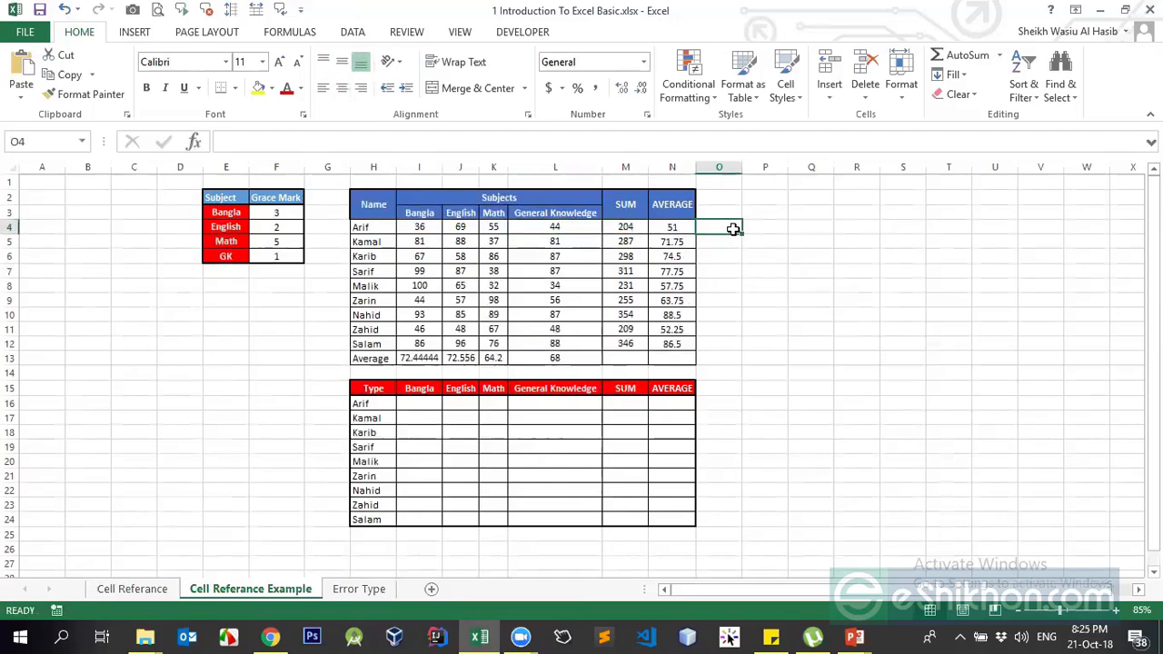
pyautogui.write('=text')
pyautogui.press('Tab')
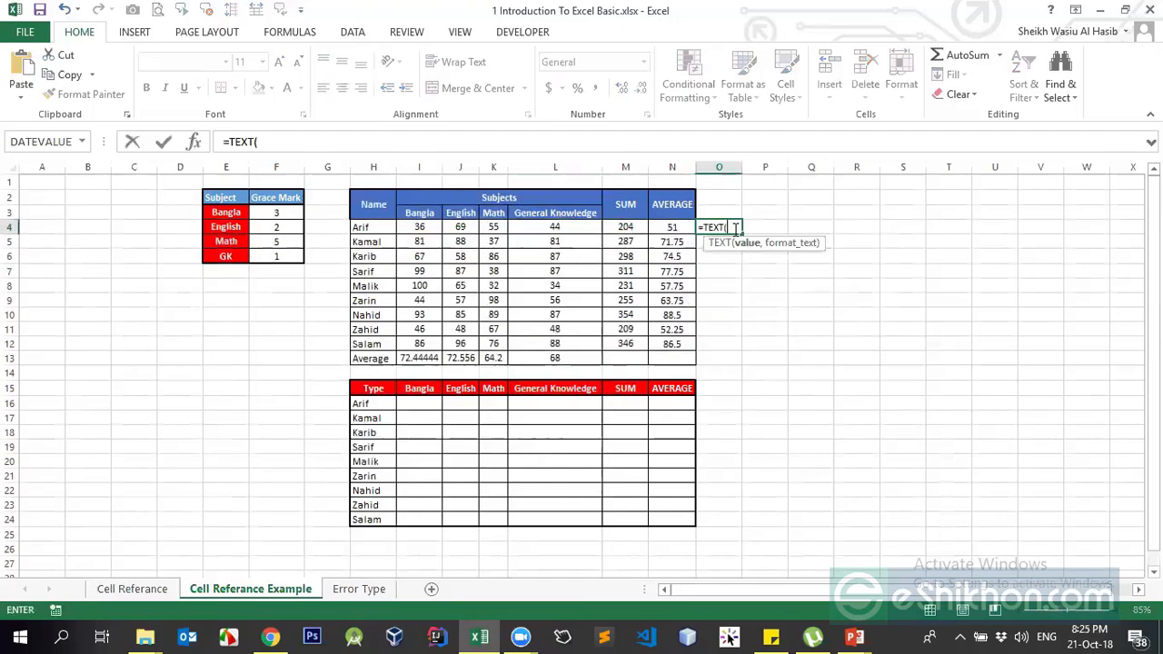
pyautogui.press('BackSpace')
pyautogui.press('BackSpace')
pyautogui.press('BackSpace')
pyautogui.press('BackSpace')
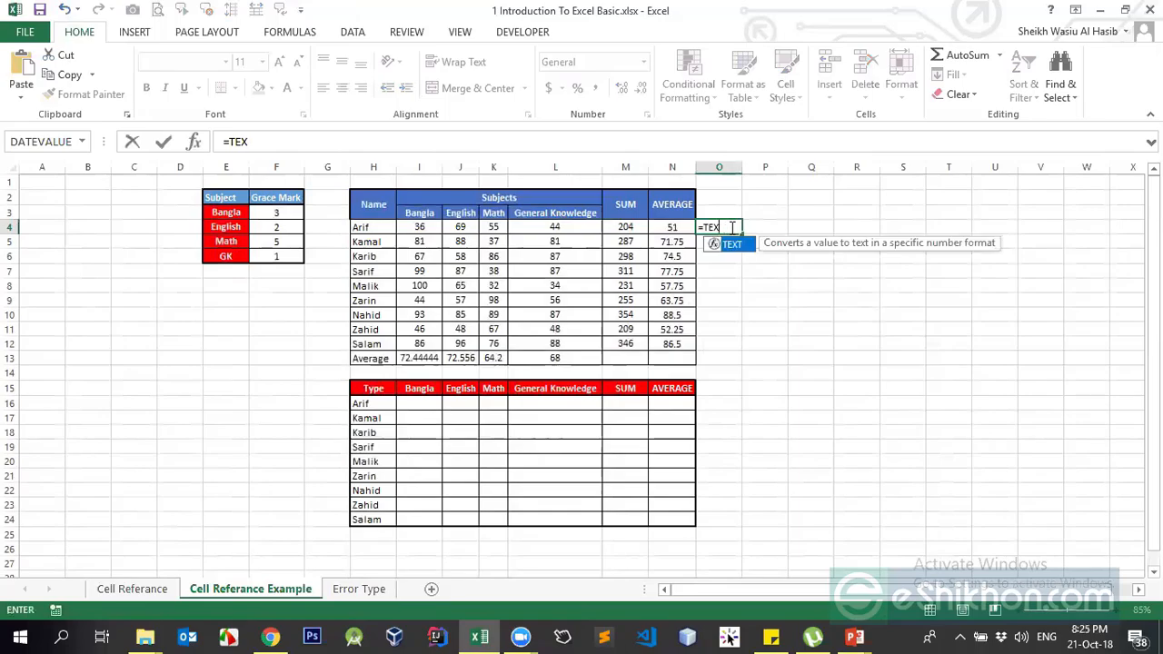
pyautogui.press('Tab')
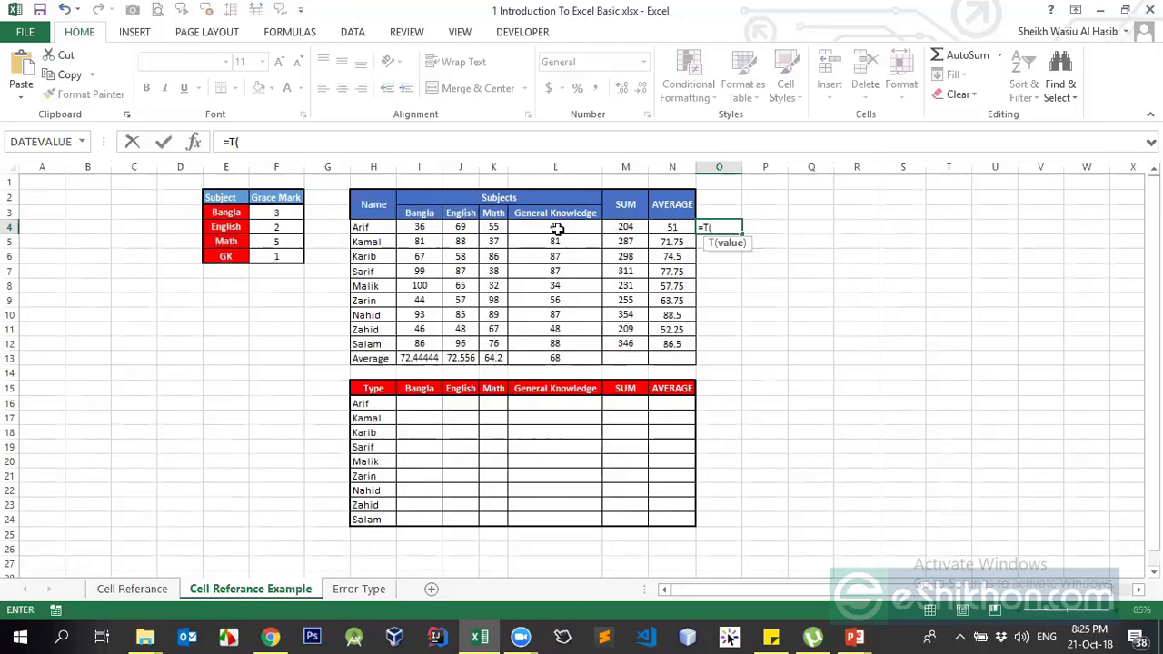
pyautogui.click(557, 229)
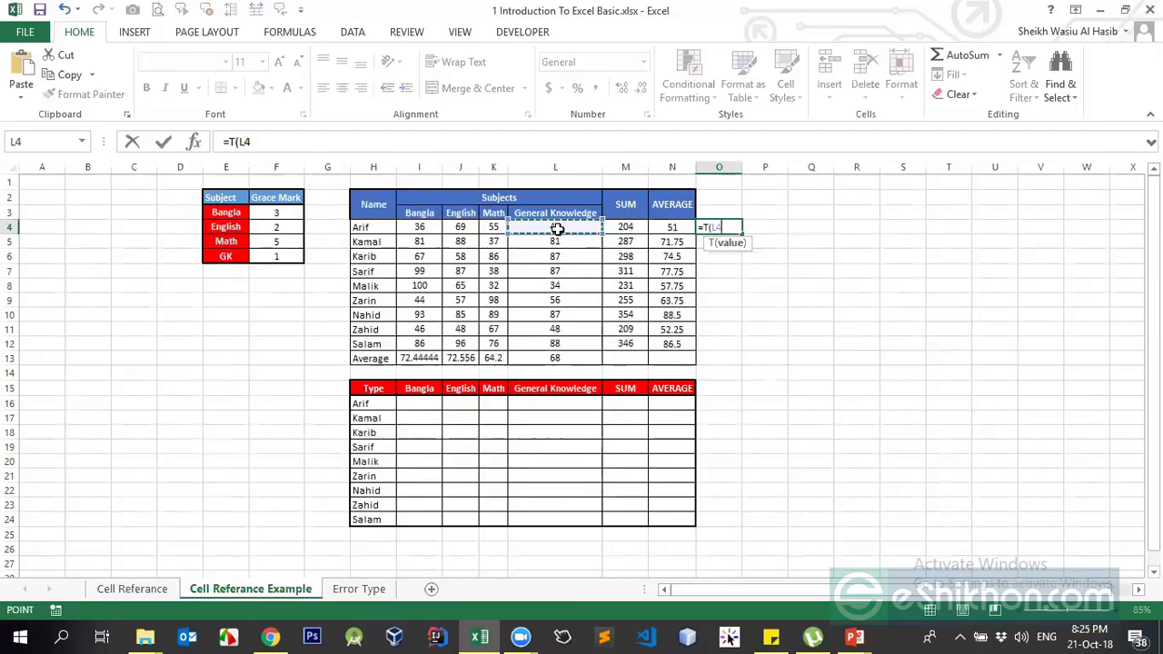
pyautogui.press('BackSpace')
pyautogui.press('BackSpace')
pyautogui.press('BackSpace')
pyautogui.press('BackSpace')
pyautogui.press('BackSpace')
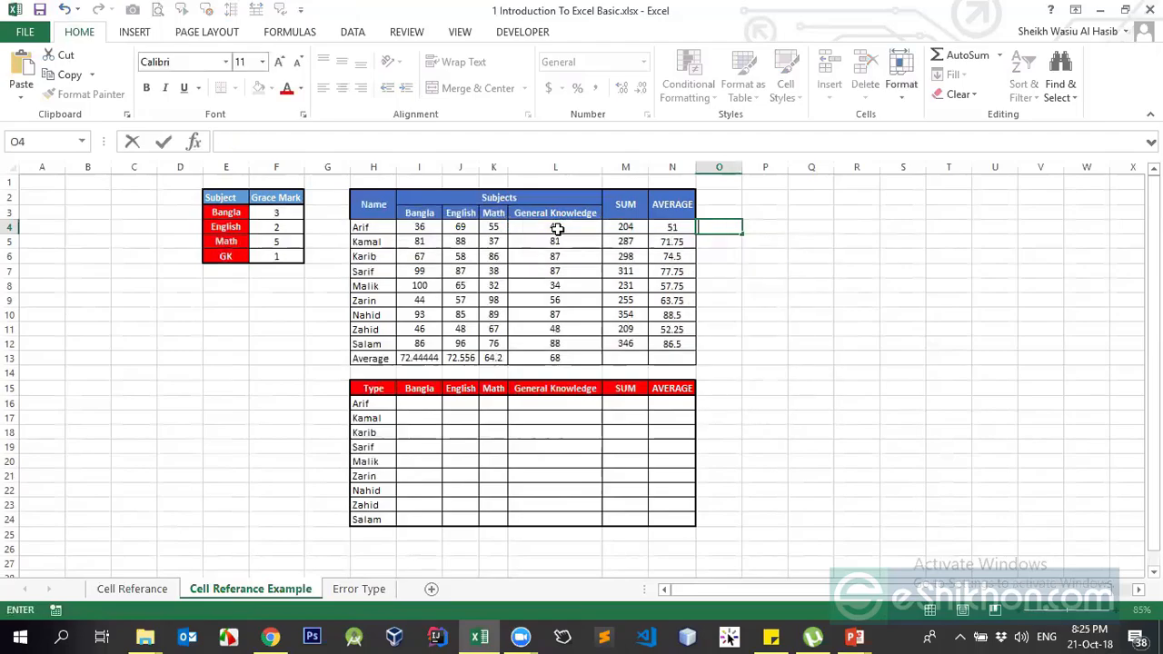
pyautogui.press('Return')
# Enter ="44" as text in P5 and the plain number 44 in P6
pyautogui.press('Right')
pyautogui.write('=')
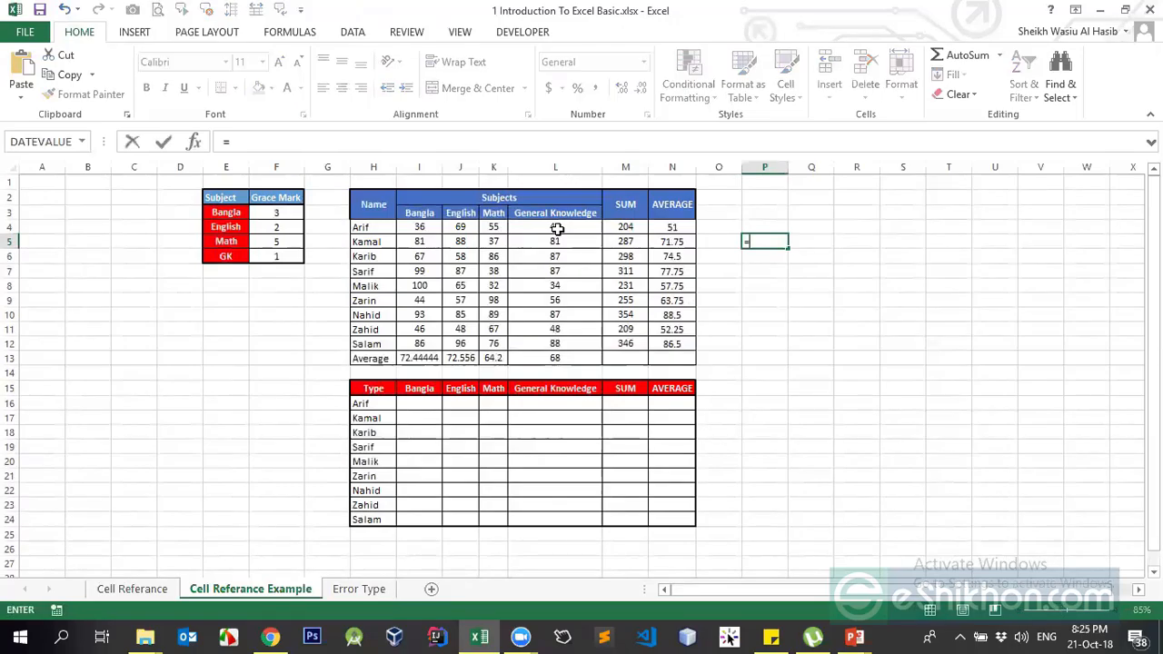
pyautogui.write('"44')
pyautogui.press('Return')
pyautogui.press('Up')
pyautogui.press('Down')
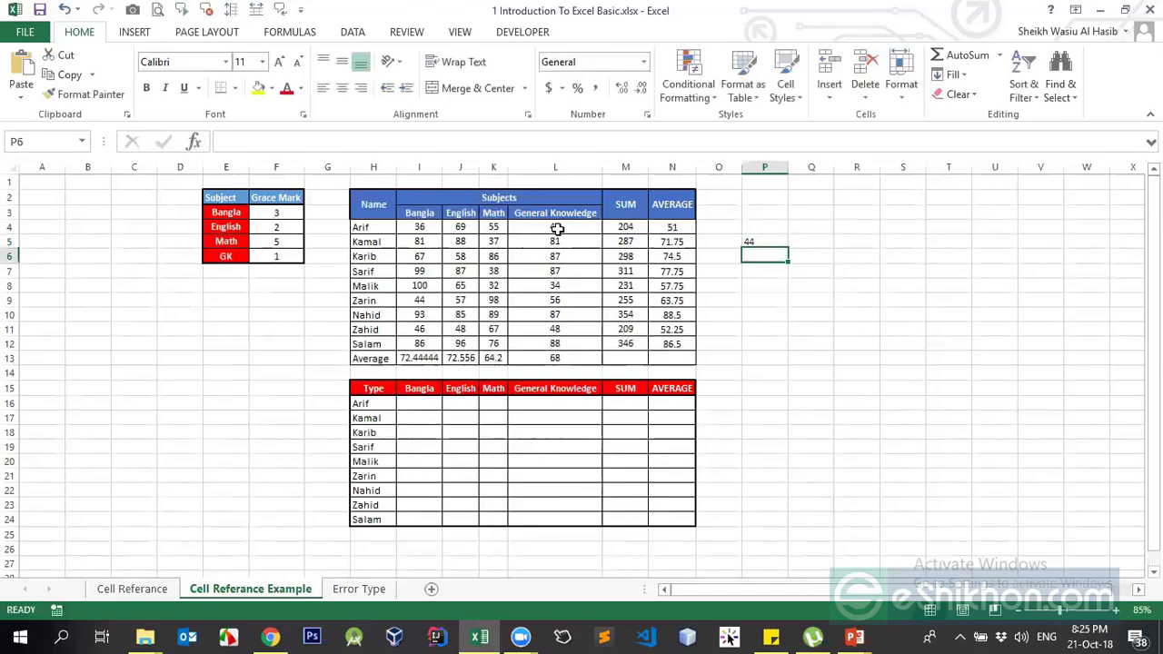
pyautogui.write('44')
pyautogui.press('Return')
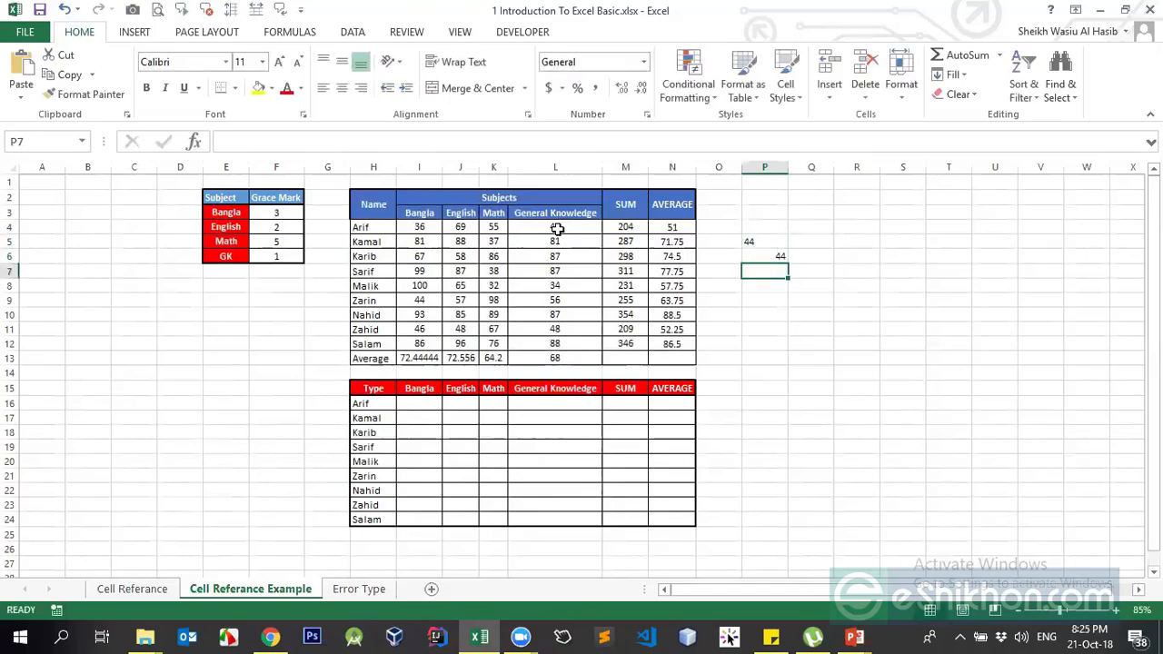
pyautogui.press('Up')
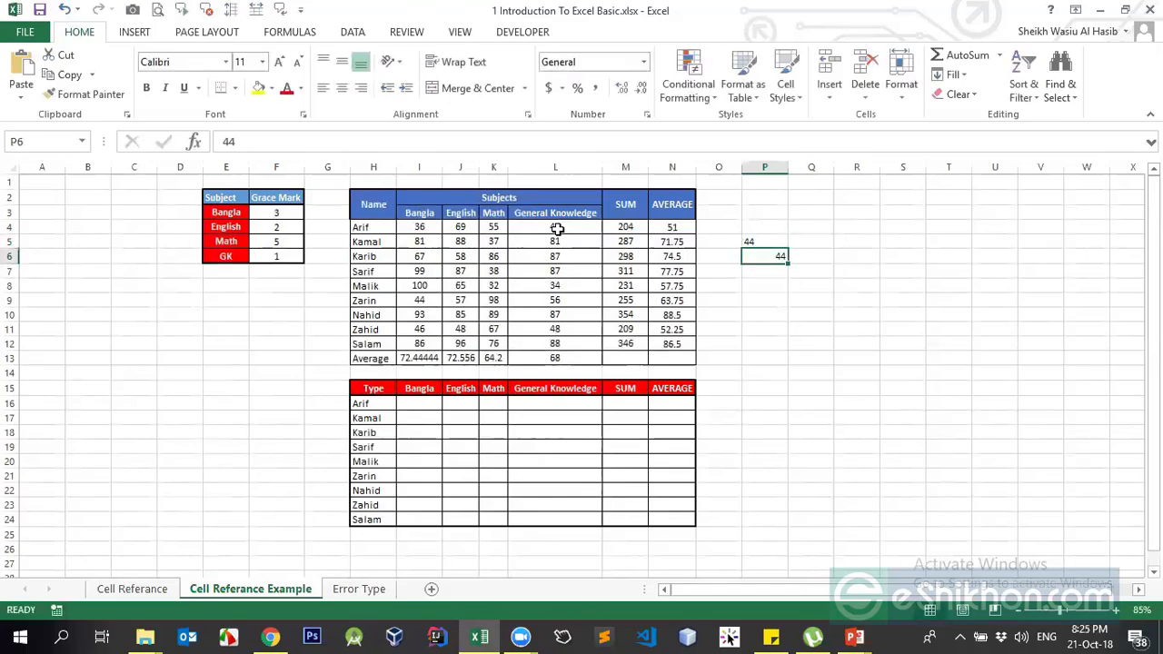
# Compare P5's text 44 with P6's numeric 44 in the formula bar
pyautogui.click(782, 240)
pyautogui.click(772, 255)
pyautogui.click(764, 243)
pyautogui.click(764, 257)
pyautogui.click(777, 240)
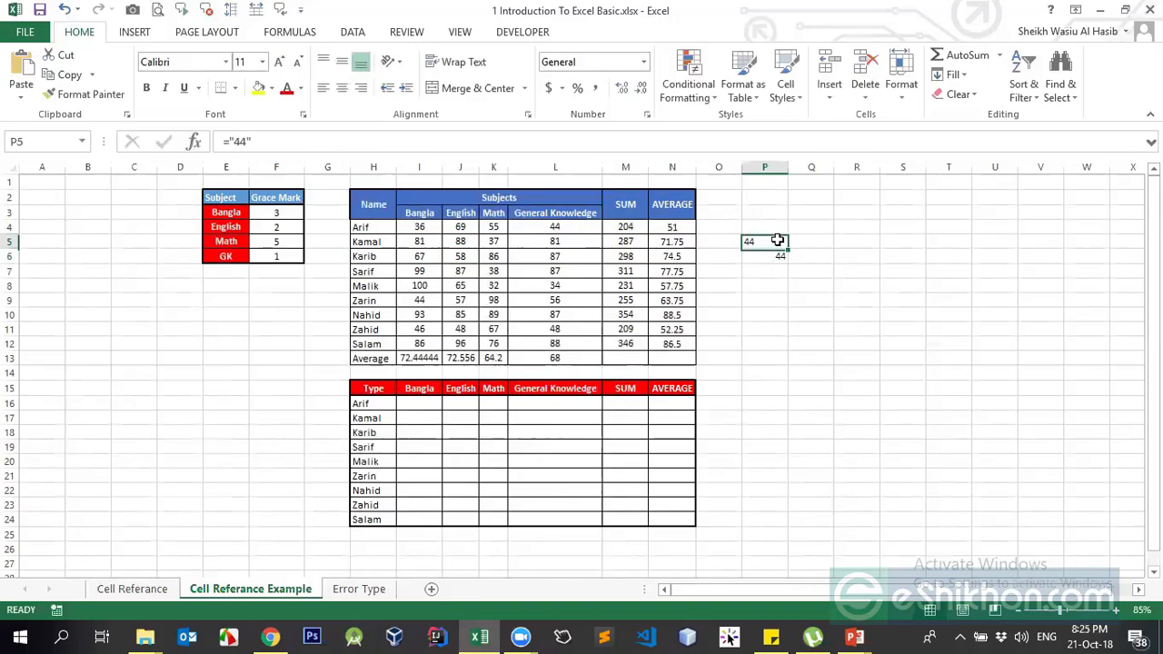
pyautogui.click(765, 256)
pyautogui.click(767, 243)
pyautogui.click(766, 256)
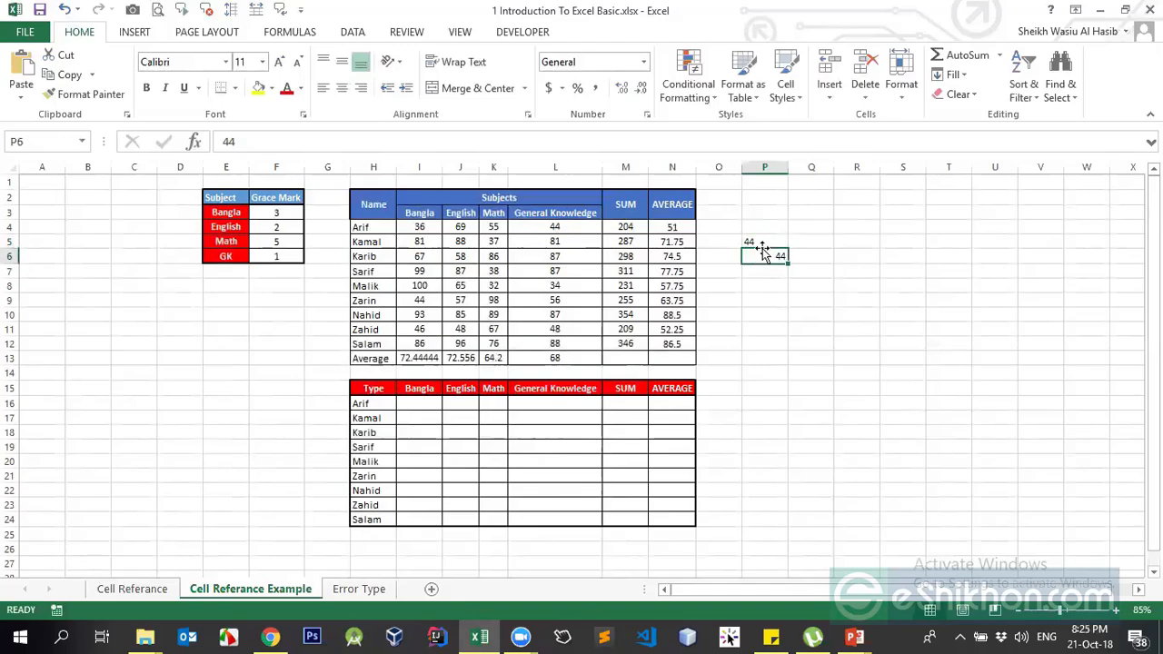
pyautogui.click(761, 242)
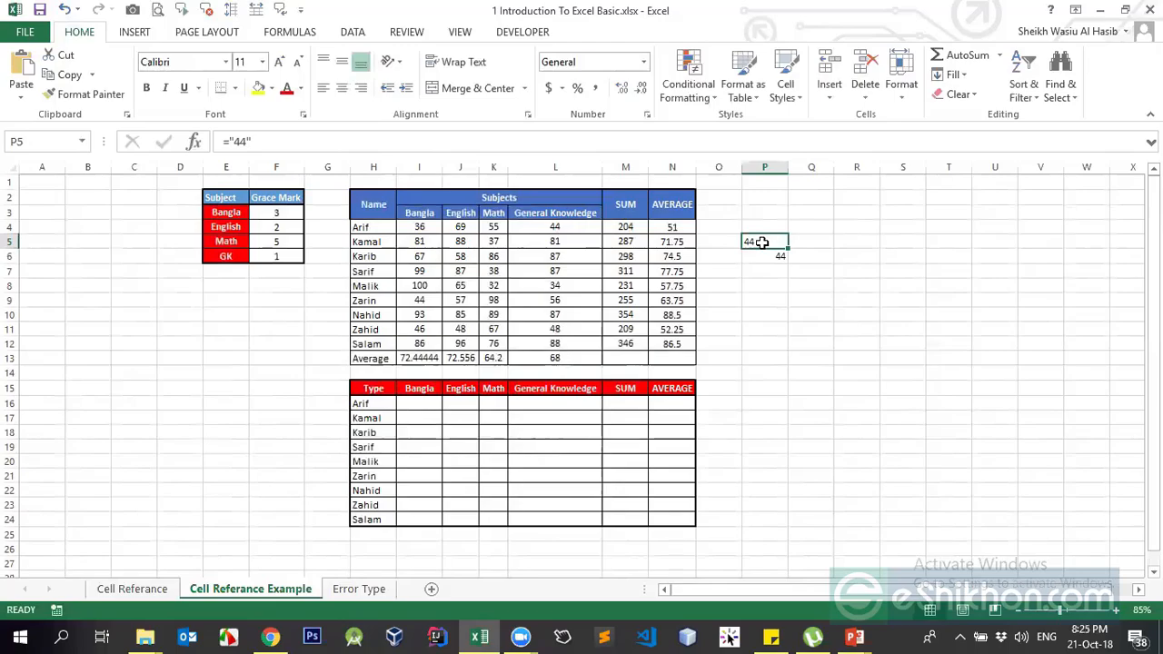
pyautogui.click(797, 236)
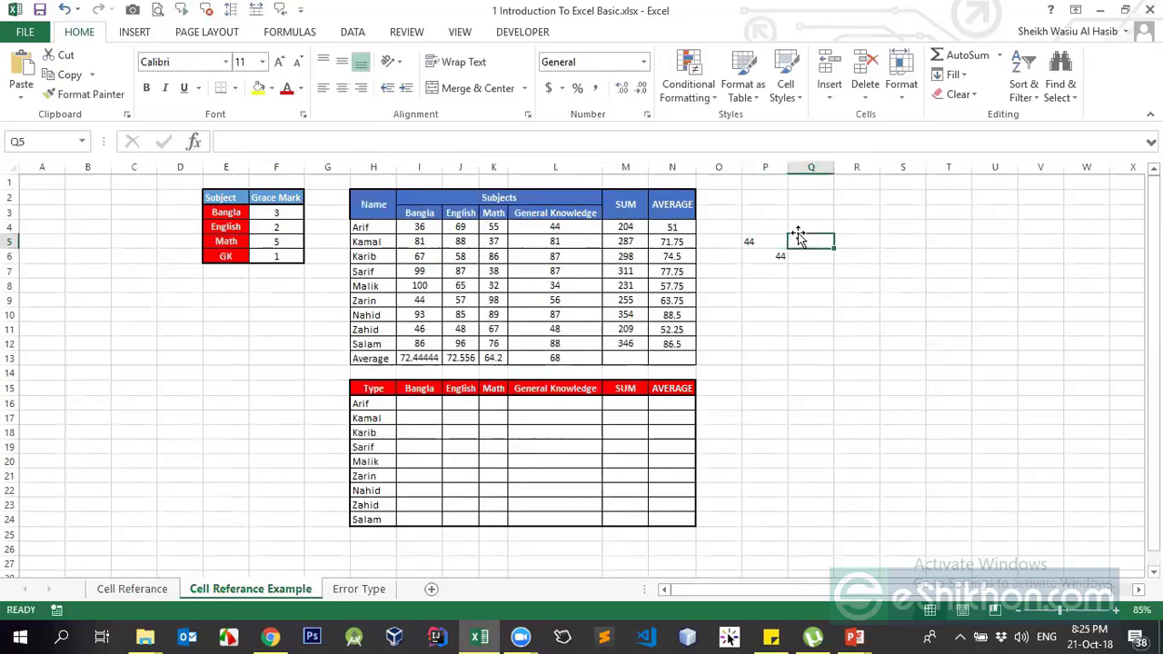
pyautogui.write('=P5+1')
pyautogui.press('Return')
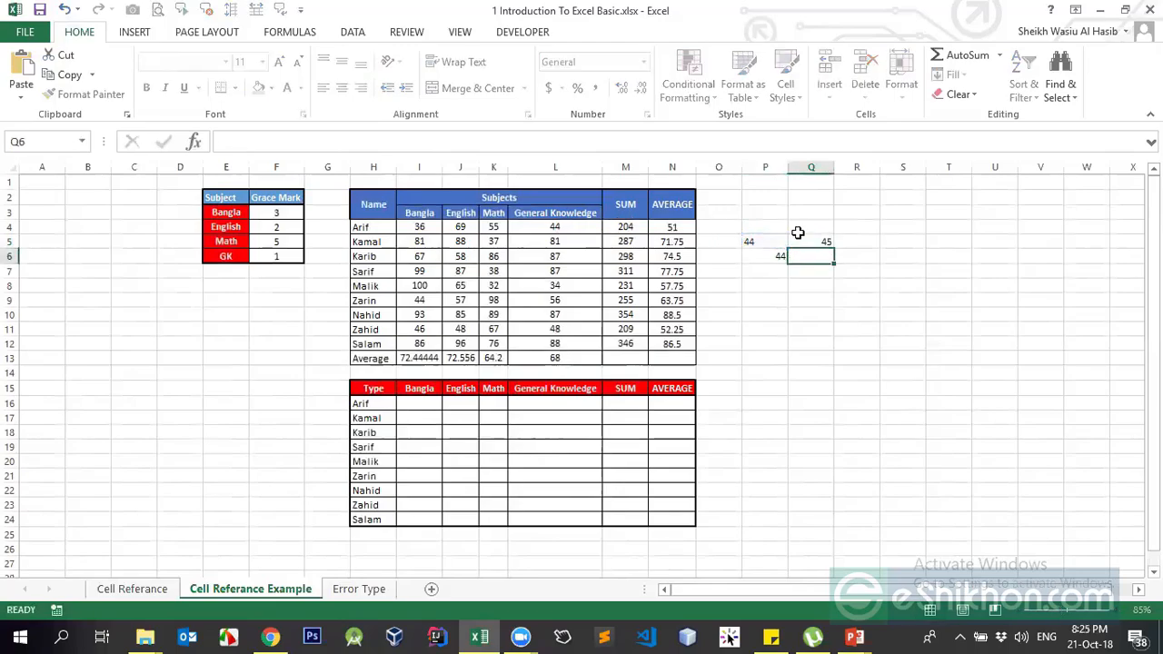
pyautogui.click(750, 241)
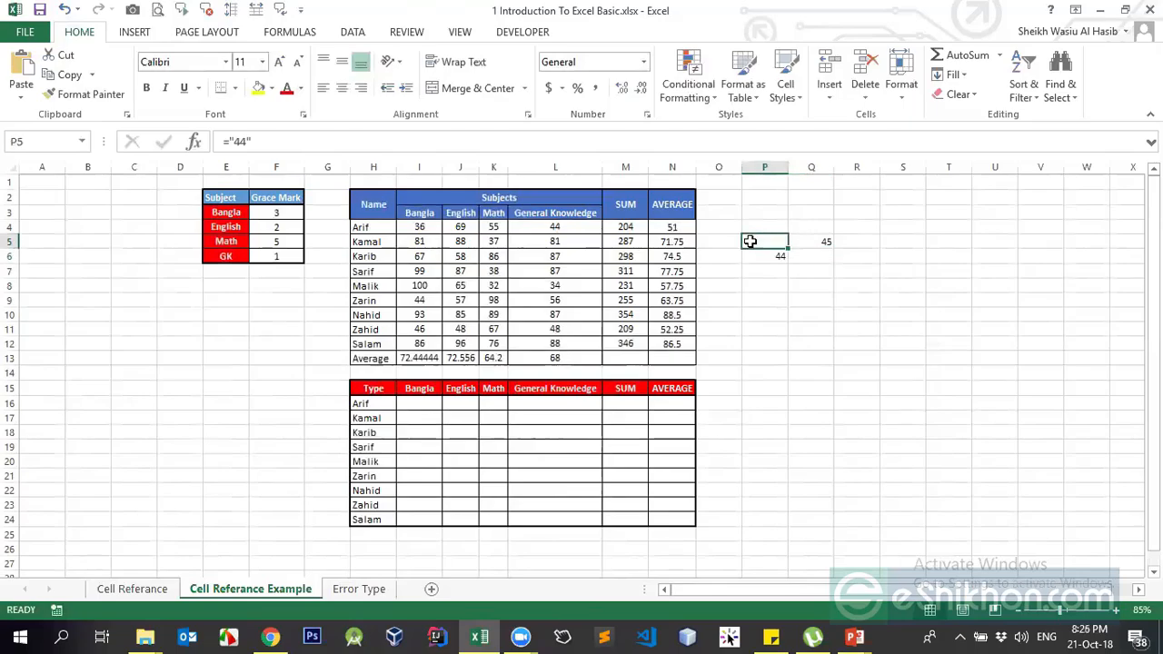
pyautogui.click(798, 255)
pyautogui.write('=')
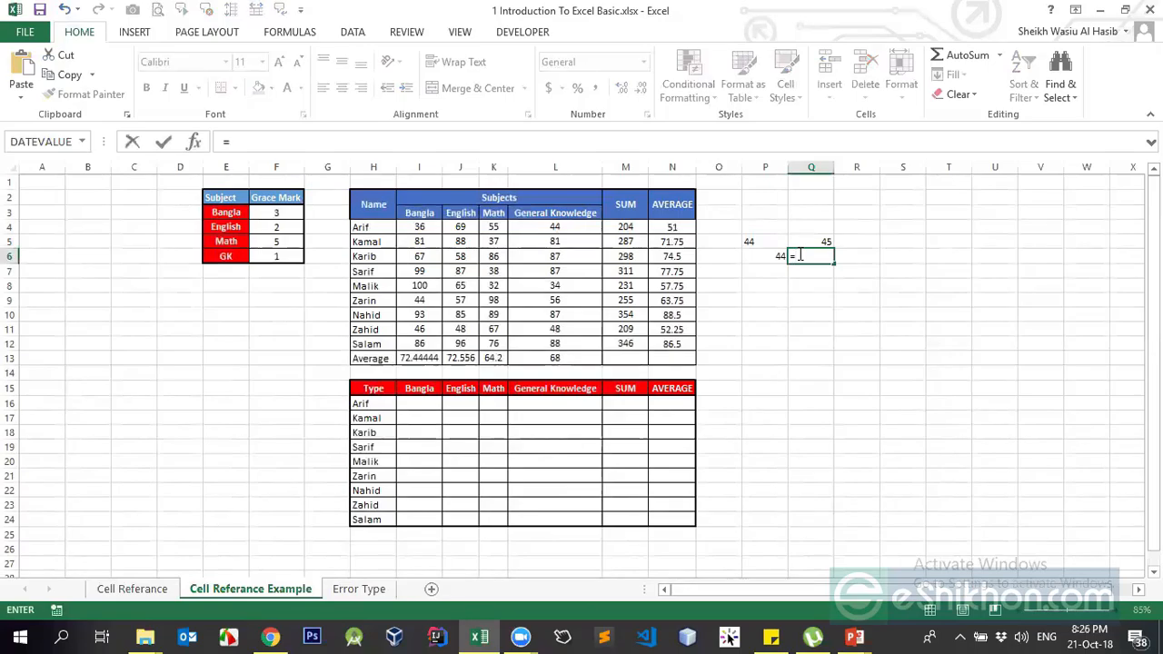
pyautogui.press('Left')
pyautogui.write('+1')
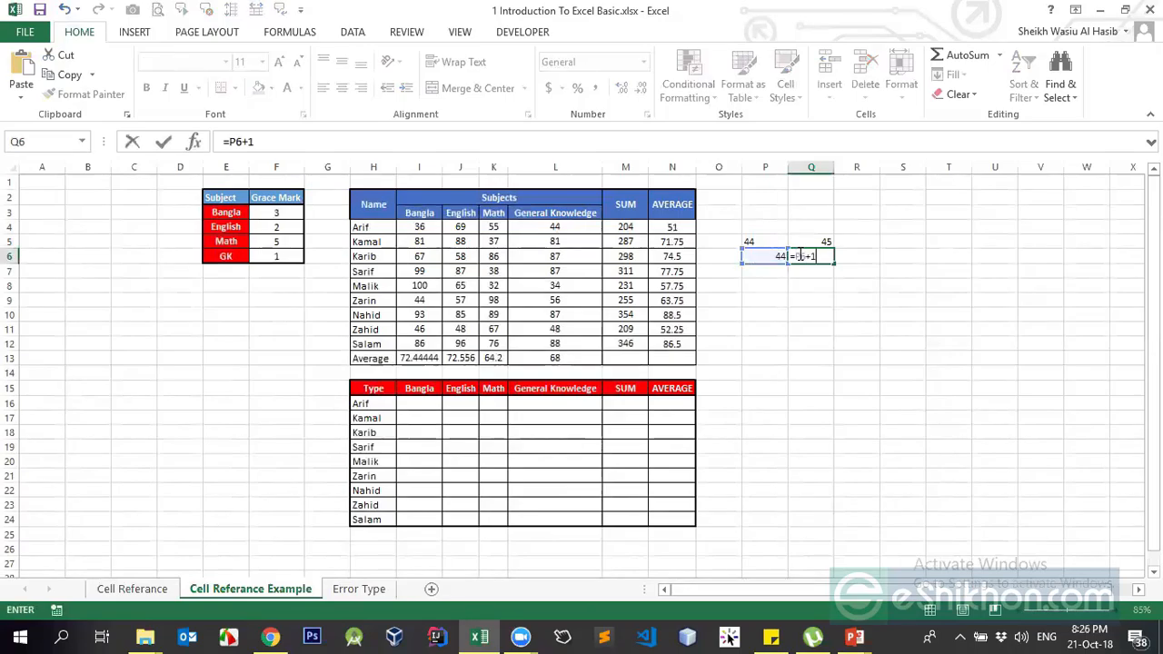
pyautogui.press('Return')
pyautogui.click(797, 254)
pyautogui.hotkey('shift', 'Up')
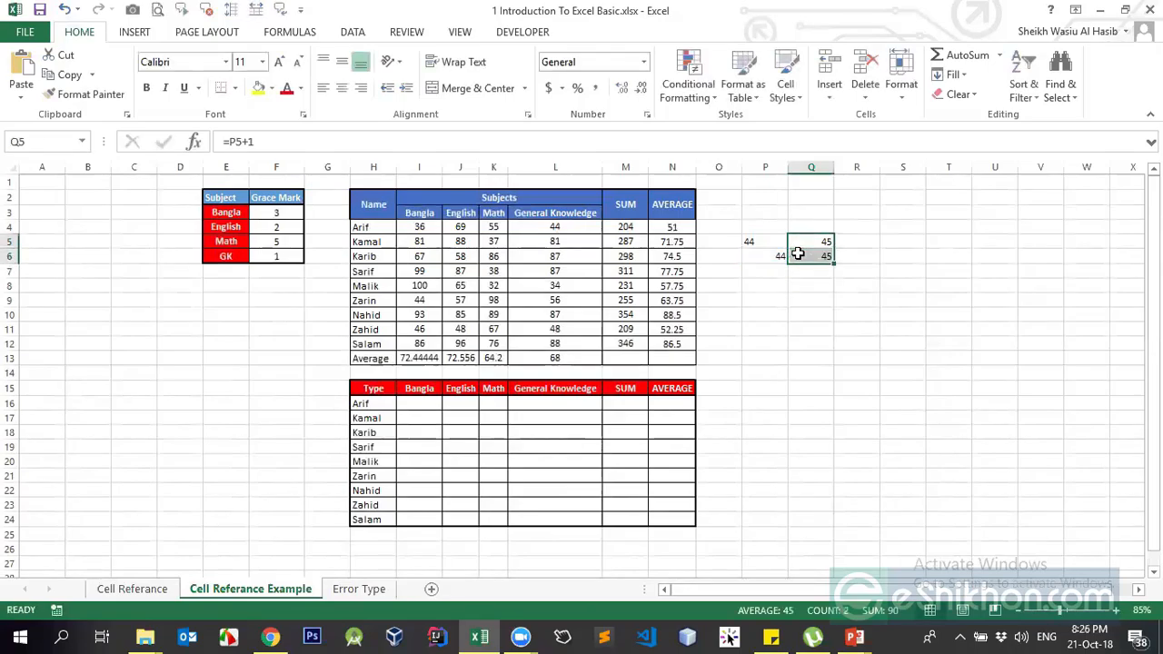
pyautogui.press('Delete')
pyautogui.press('Up')
pyautogui.press('Up')
pyautogui.press('Down')
pyautogui.press('F2')
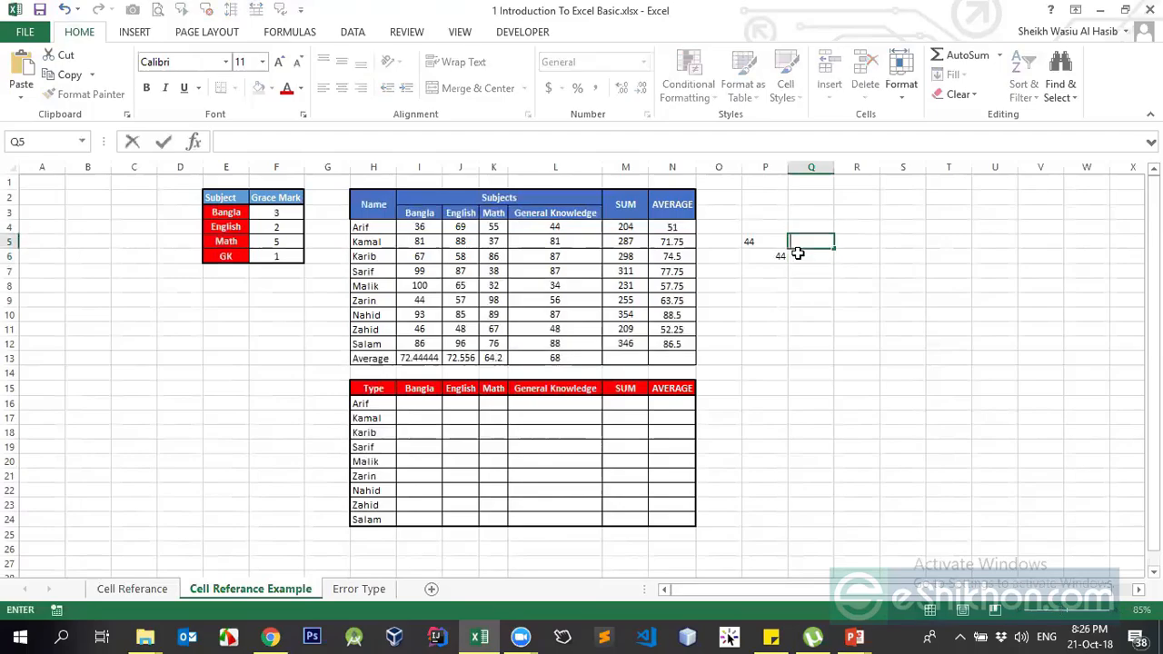
pyautogui.write('=')
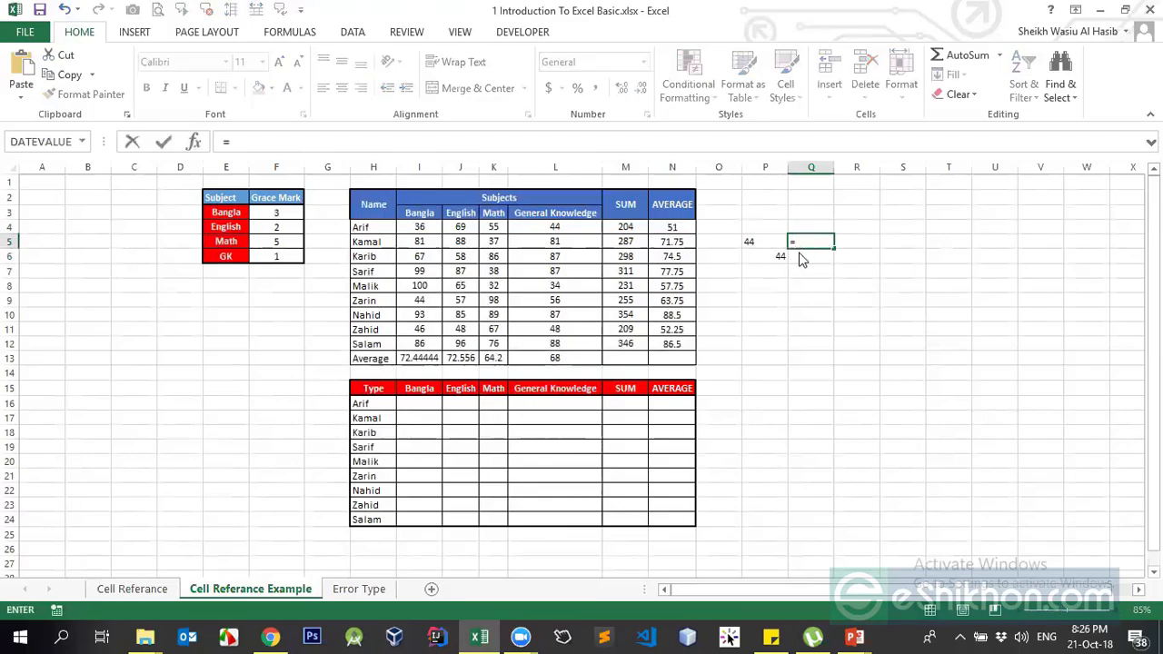
pyautogui.write('T(')
pyautogui.press('Left')
pyautogui.press('Return')
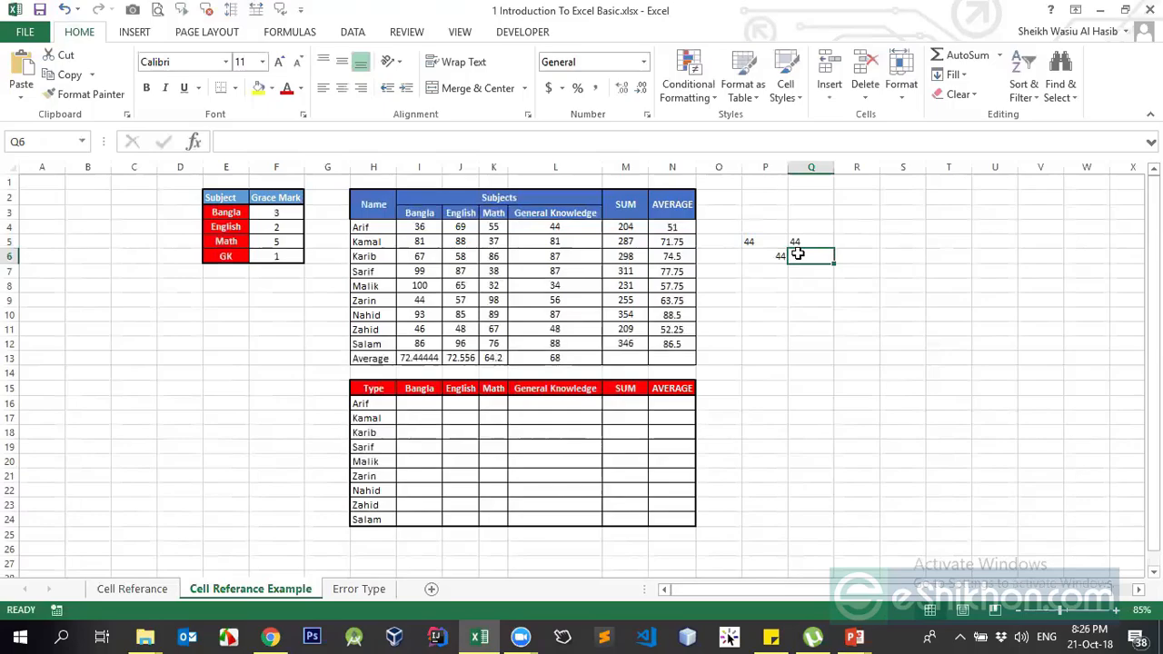
pyautogui.write('=T')
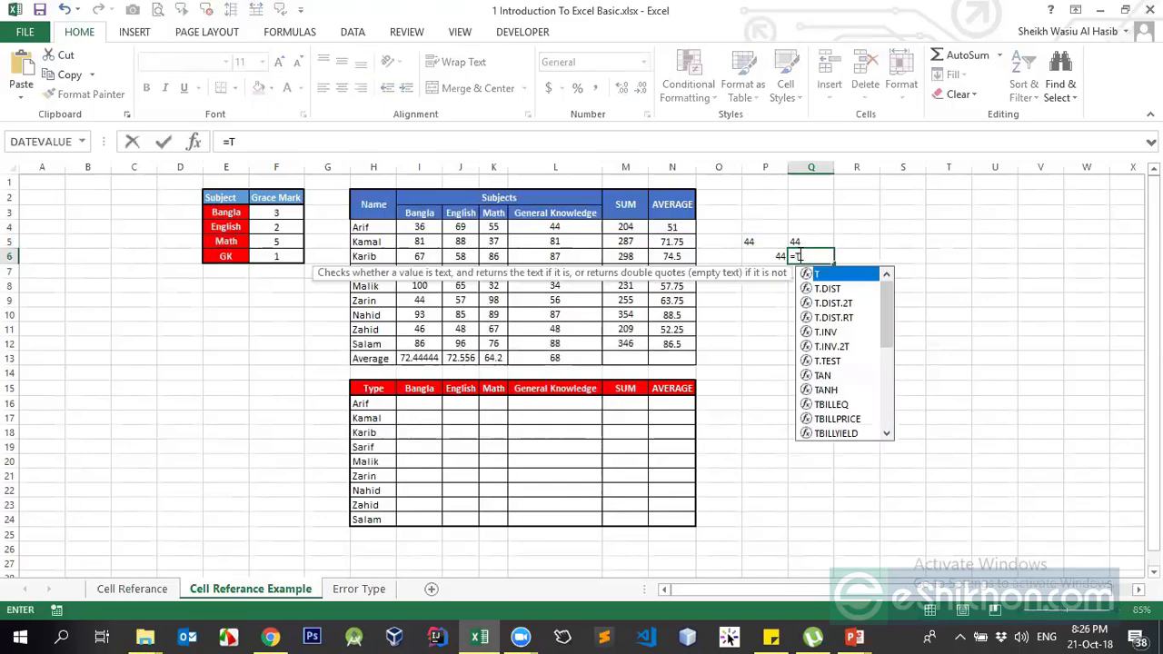
pyautogui.write('(P6')
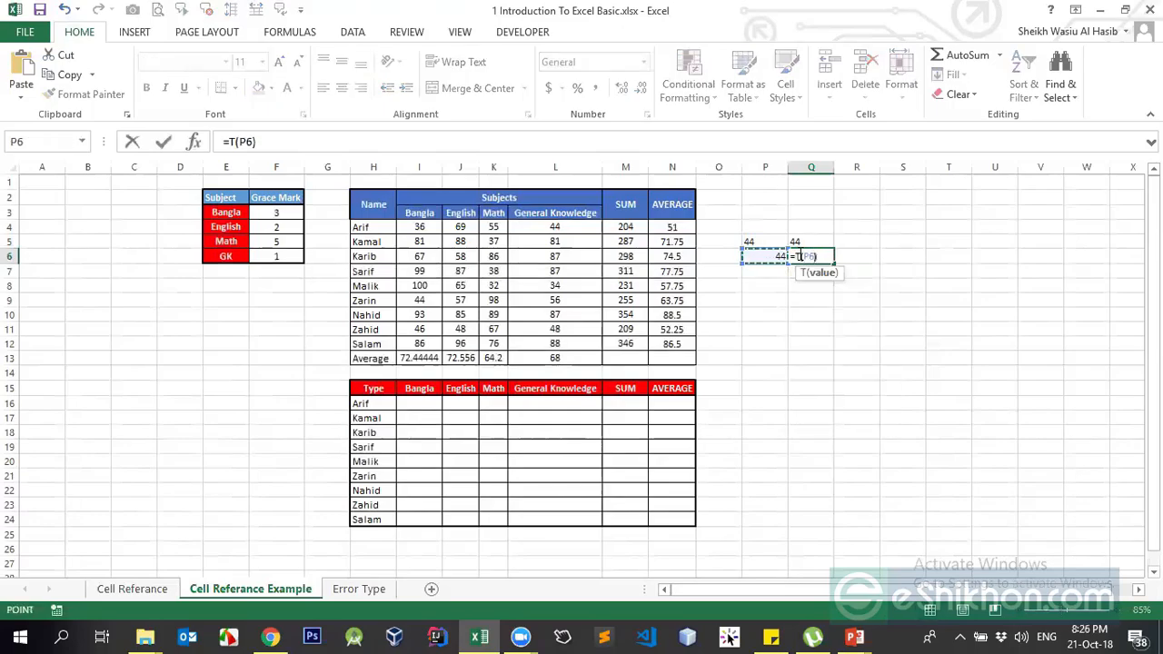
pyautogui.press('Return')
pyautogui.click(798, 254)
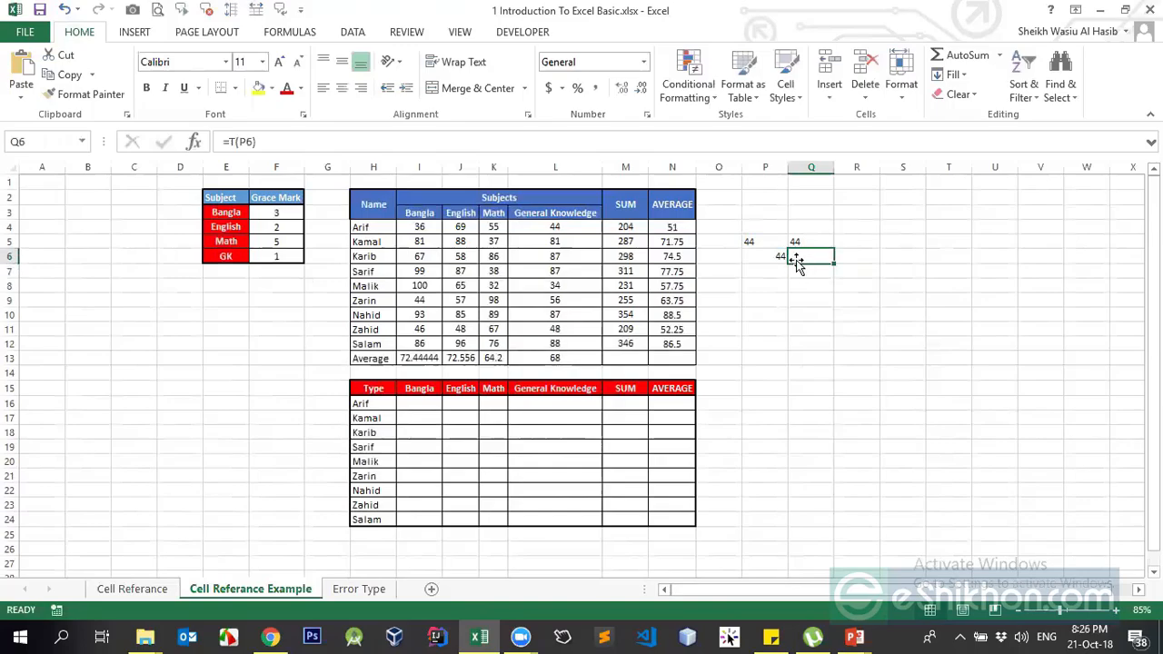
pyautogui.click(780, 243)
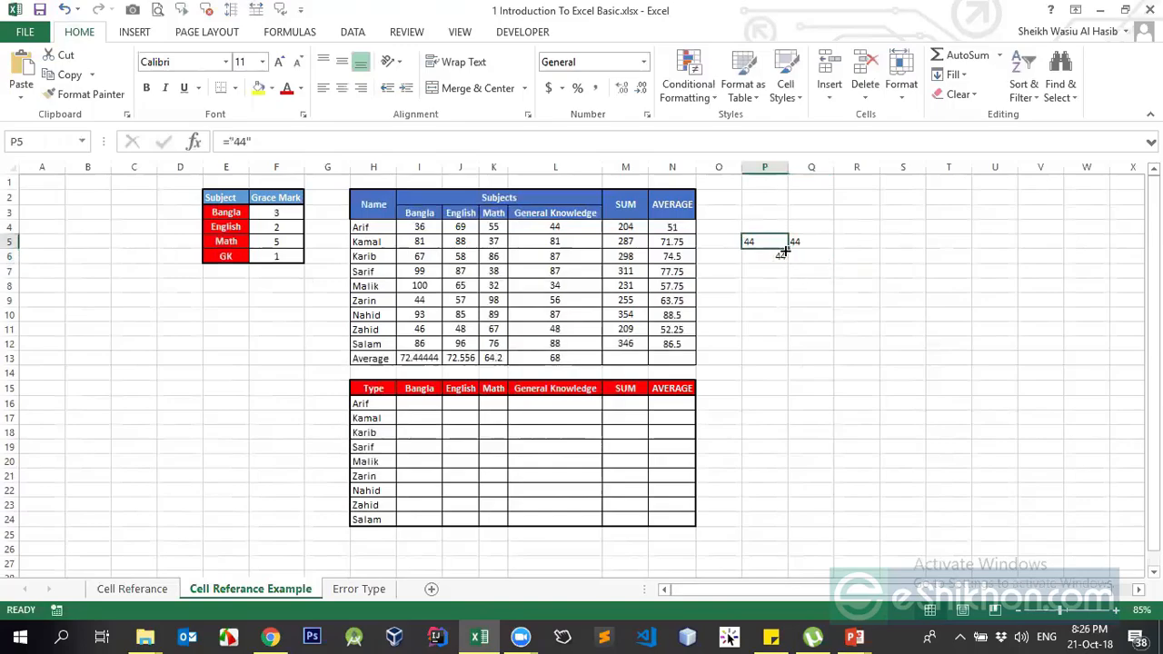
pyautogui.moveTo(229, 142); pyautogui.dragTo(262, 140)
pyautogui.press('Escape')
pyautogui.press('Right')
pyautogui.press('Down')
pyautogui.press('Up')
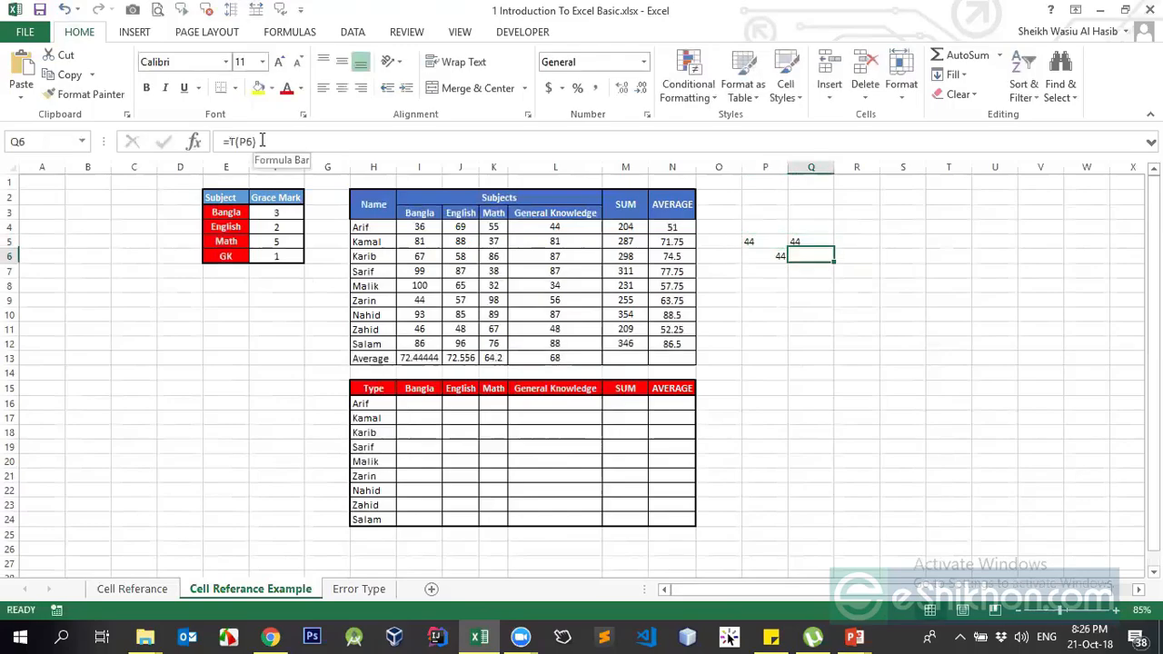
pyautogui.hotkey('shift', 'Down')
pyautogui.press('Delete')
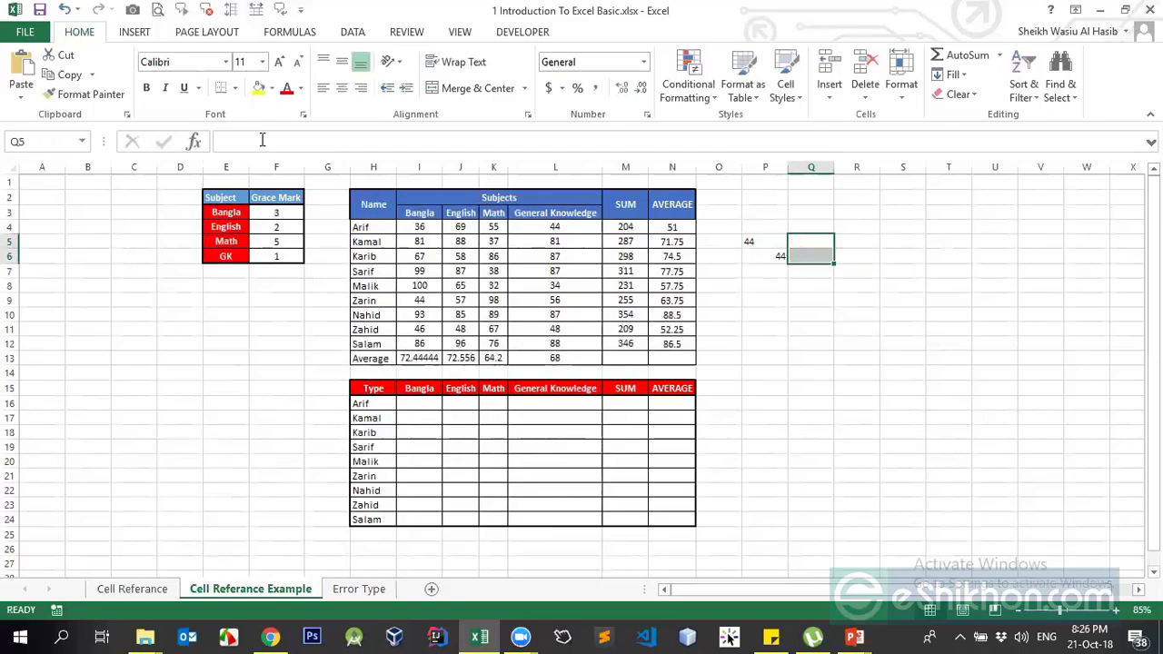
pyautogui.click(746, 244)
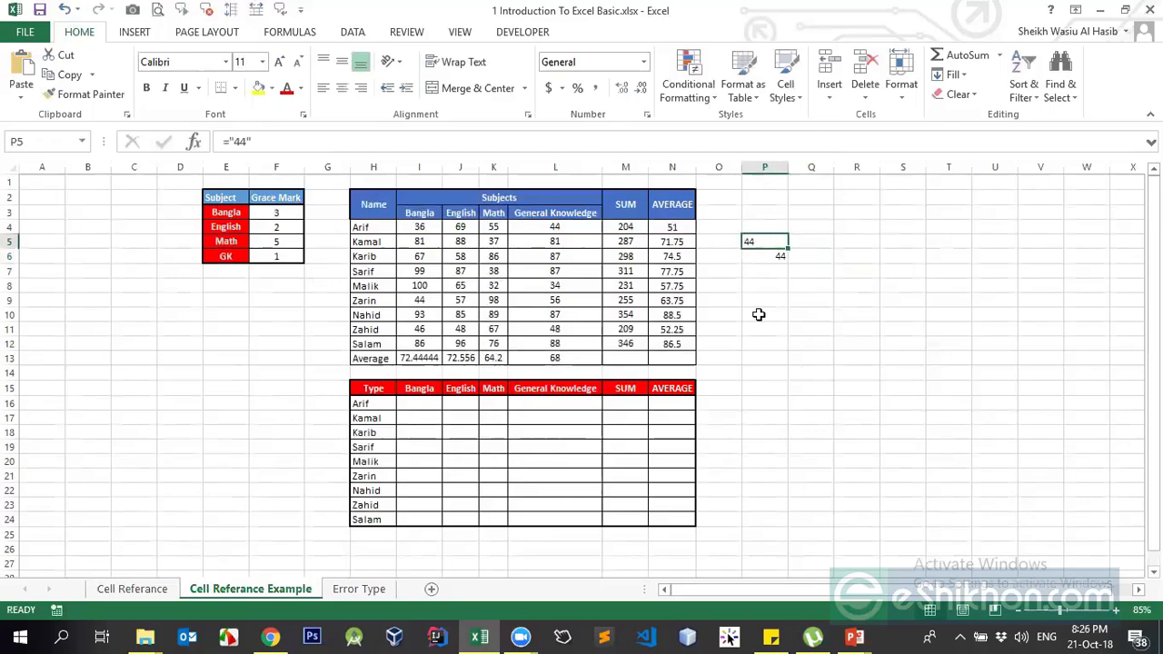
pyautogui.click(771, 255)
# Overwrite P5 with a 10-digit phone number, which drops its leading zero
pyautogui.click(764, 243)
pyautogui.rightClick(764, 243)
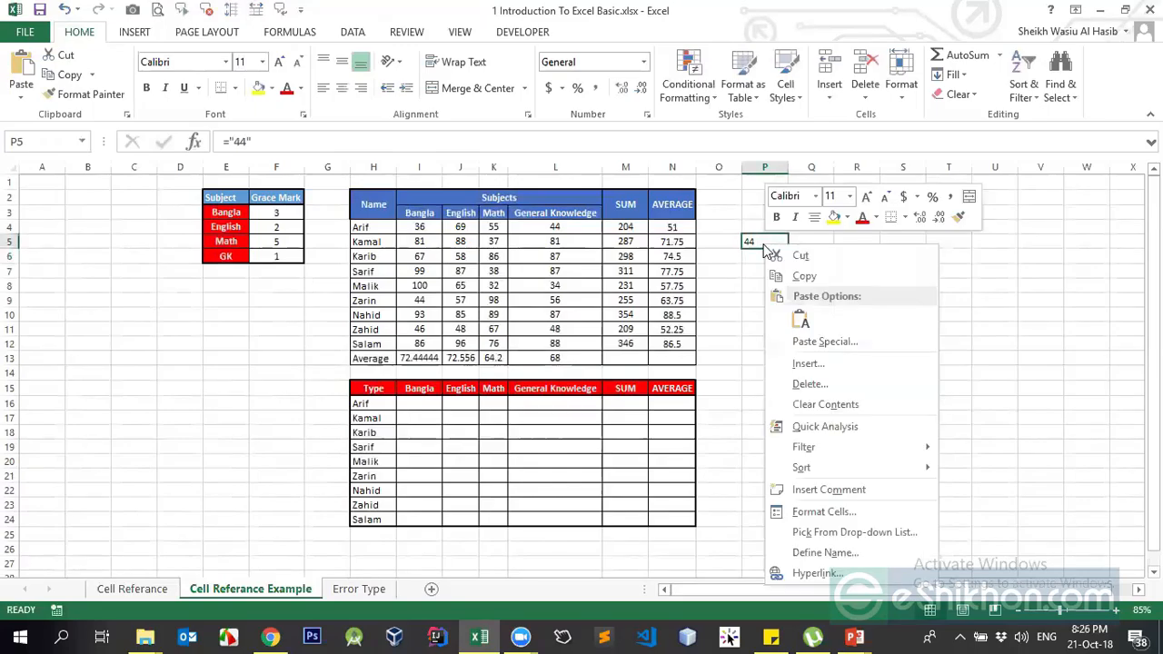
pyautogui.click(746, 243)
pyautogui.click(761, 255)
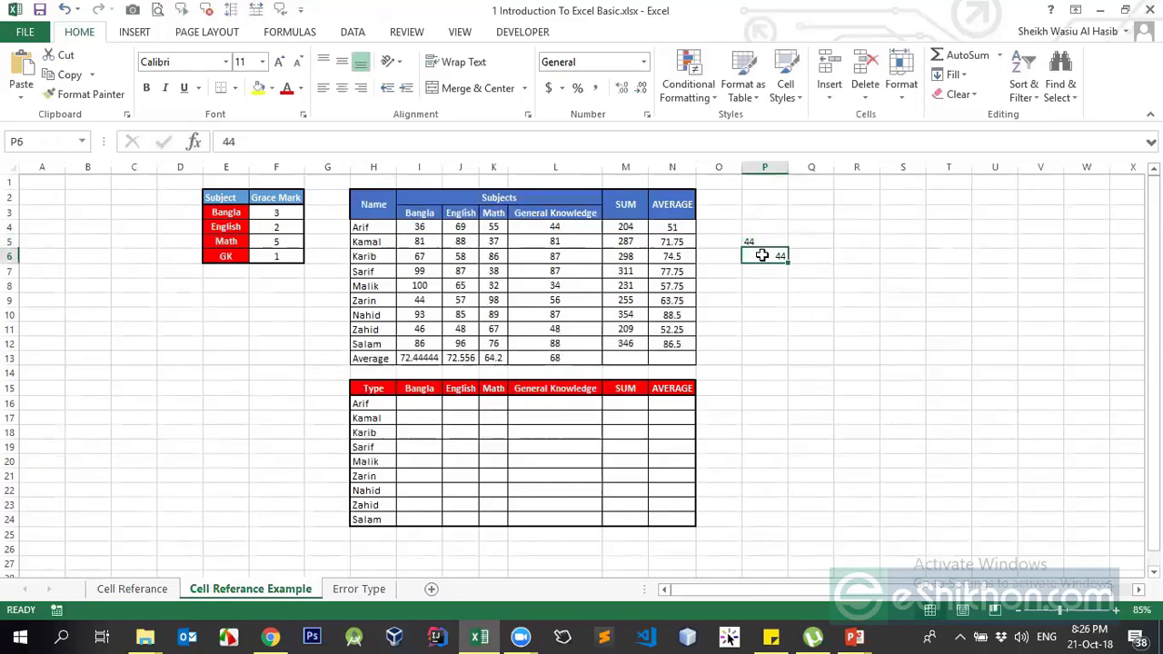
pyautogui.click(758, 239)
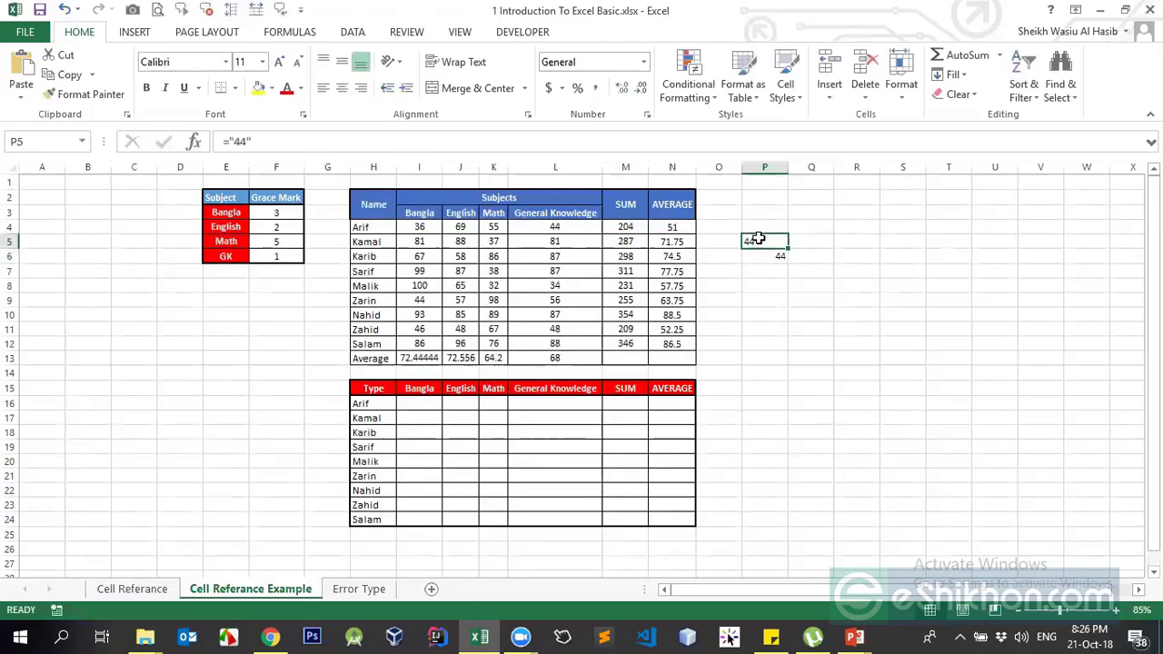
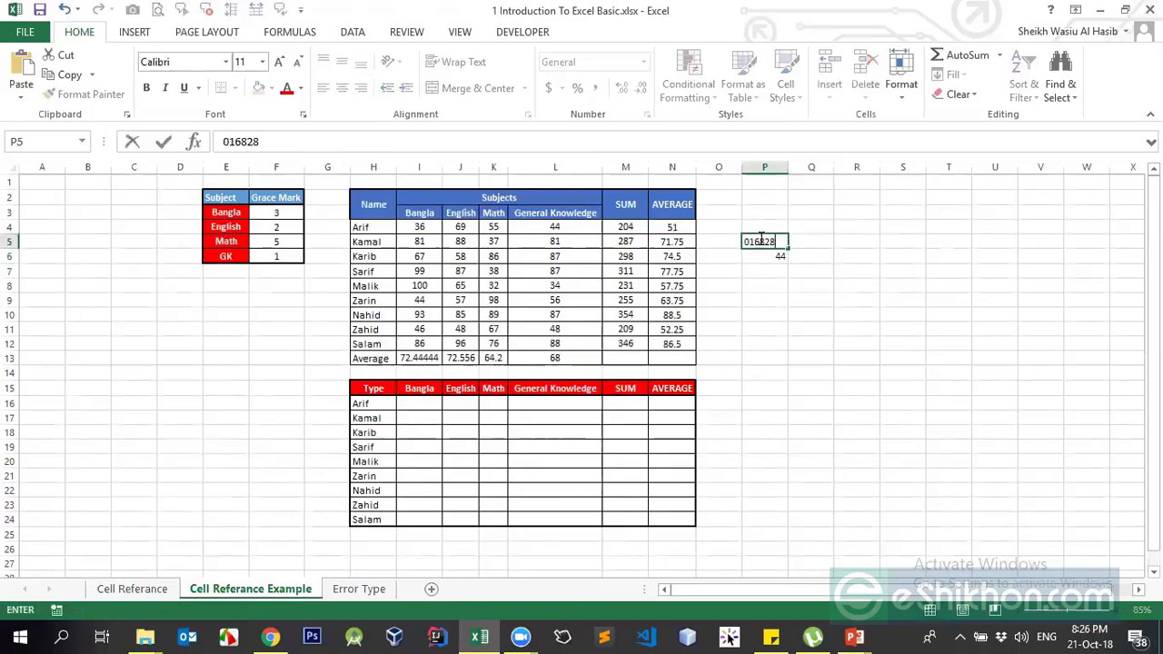
pyautogui.press('Return')
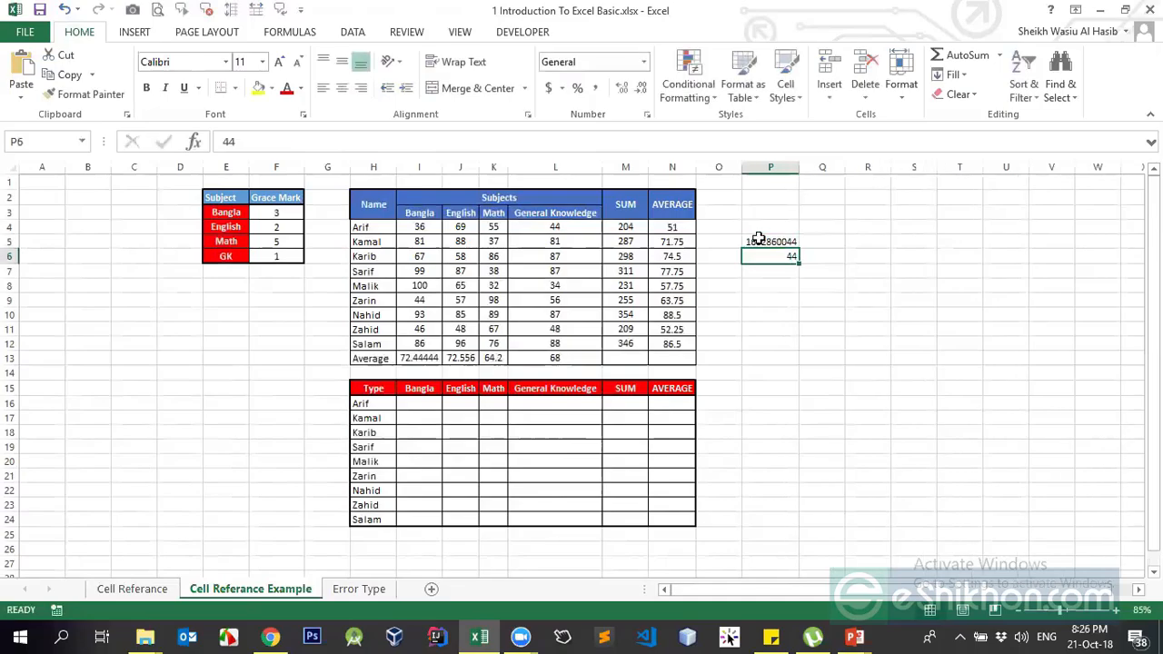
pyautogui.click(755, 241)
pyautogui.click(812, 240)
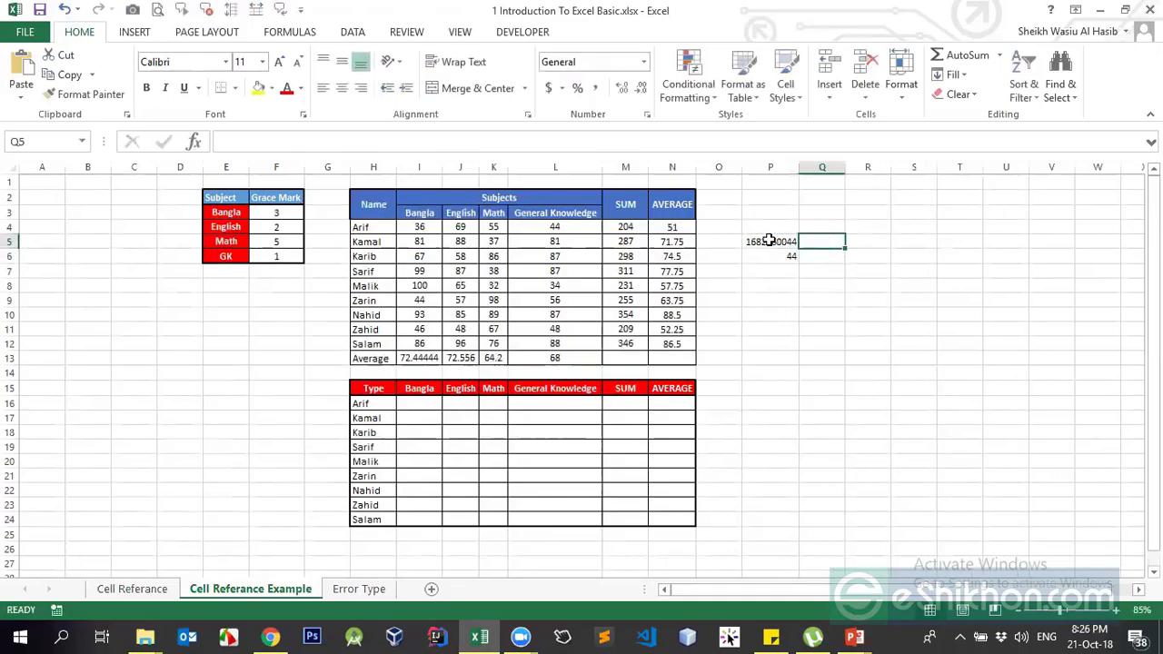
pyautogui.click(768, 240)
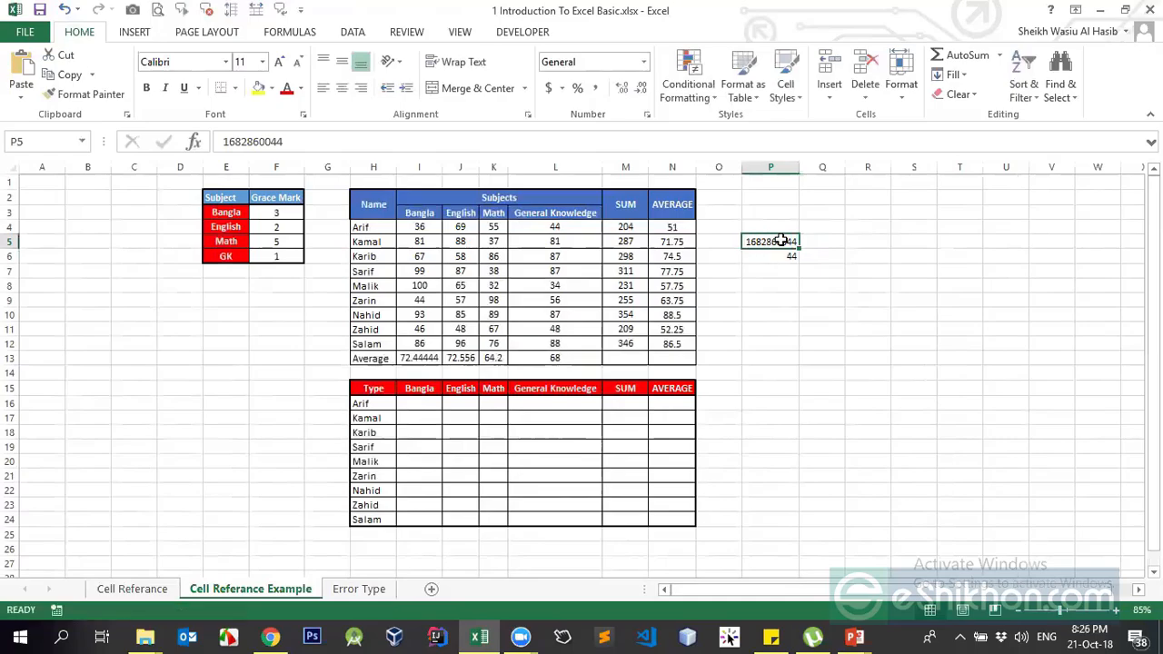
pyautogui.click(643, 61)
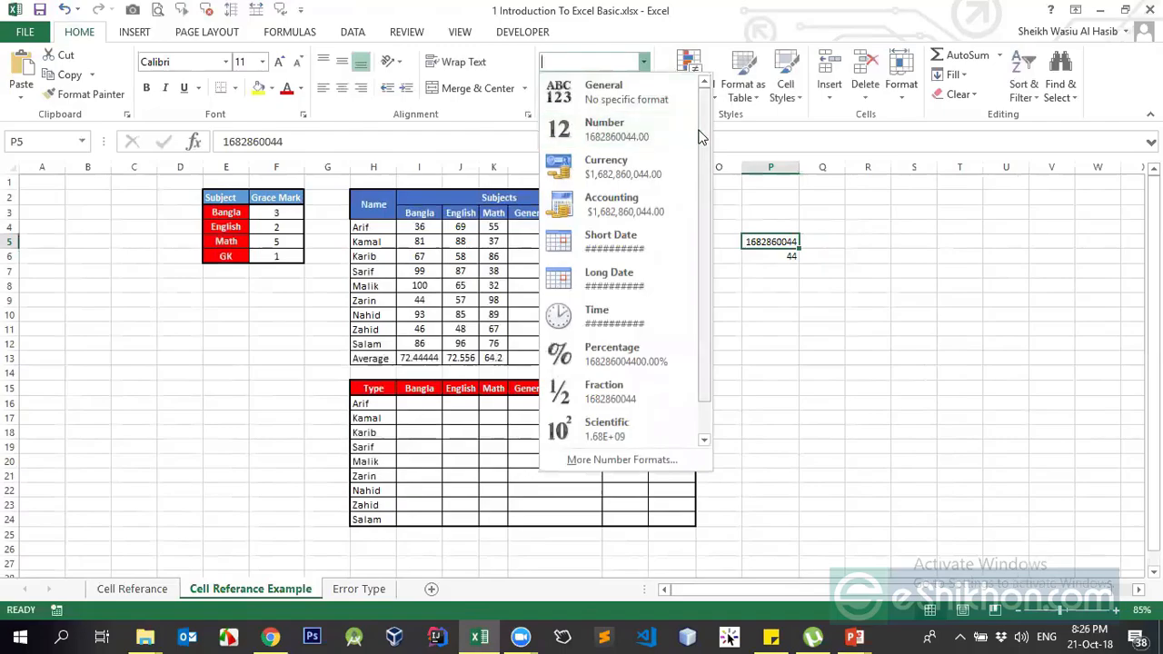
# Insert the current time, 8:27 PM, into R5 with Ctrl+Shift+;
pyautogui.click(772, 214)
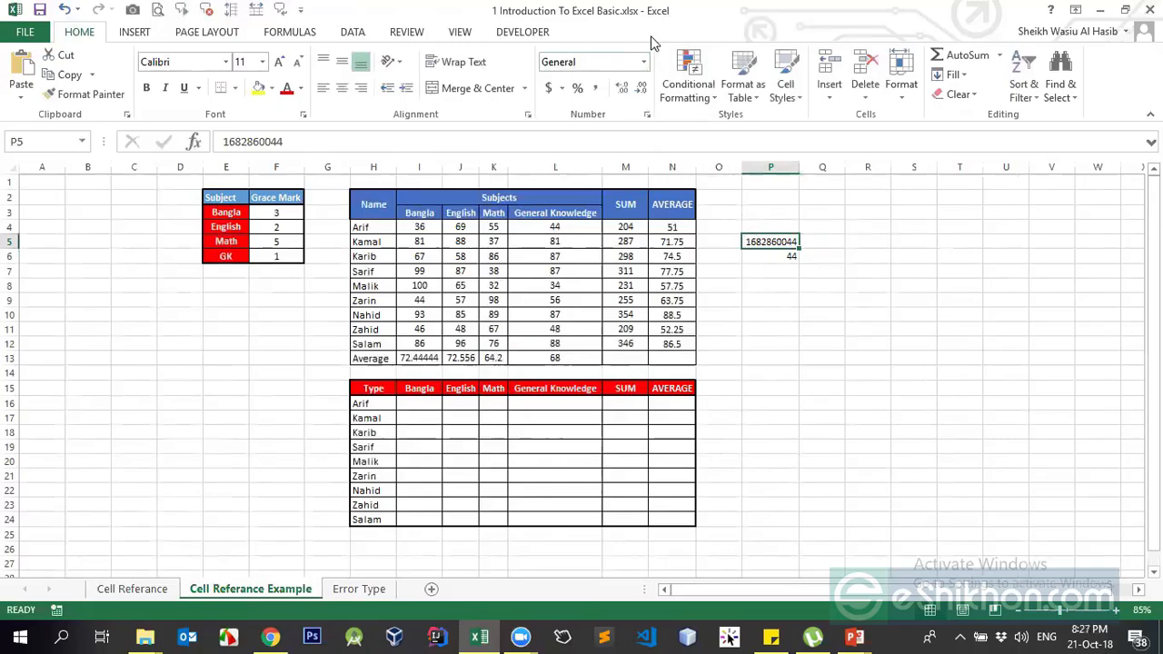
pyautogui.click(774, 257)
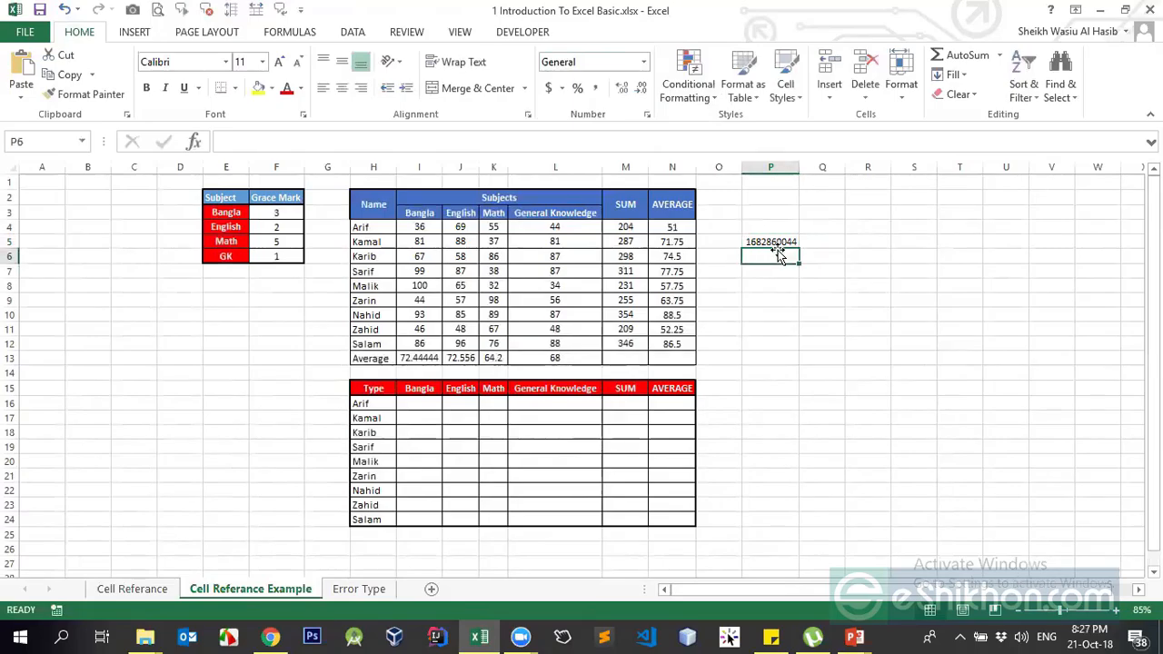
pyautogui.click(783, 241)
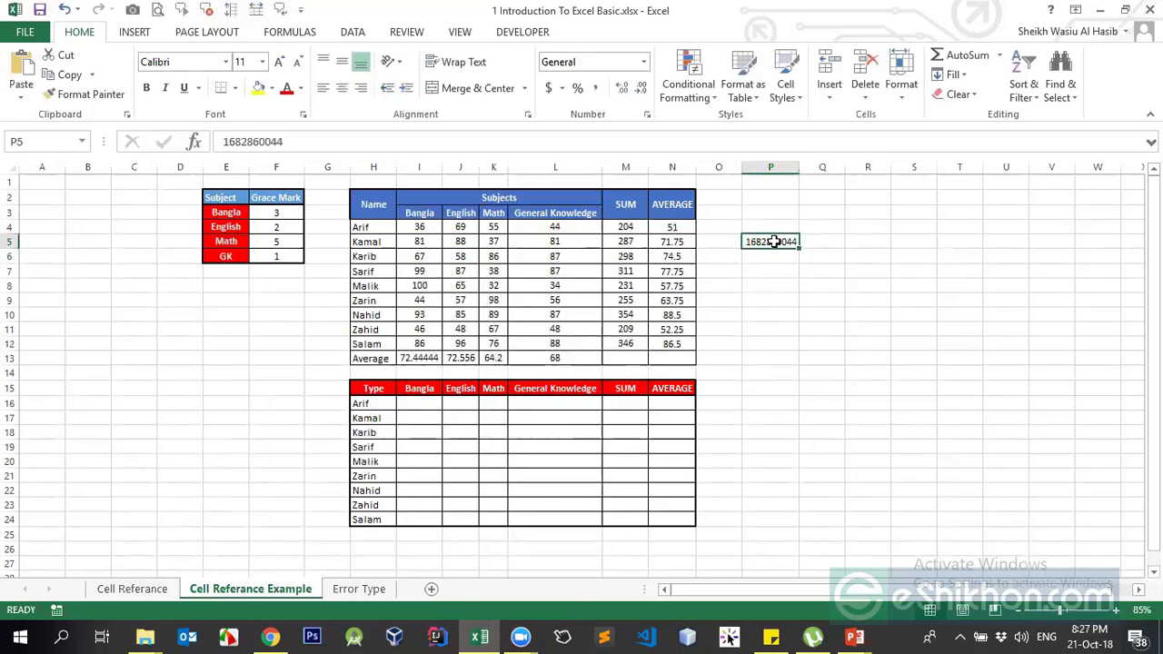
pyautogui.click(817, 243)
pyautogui.click(872, 242)
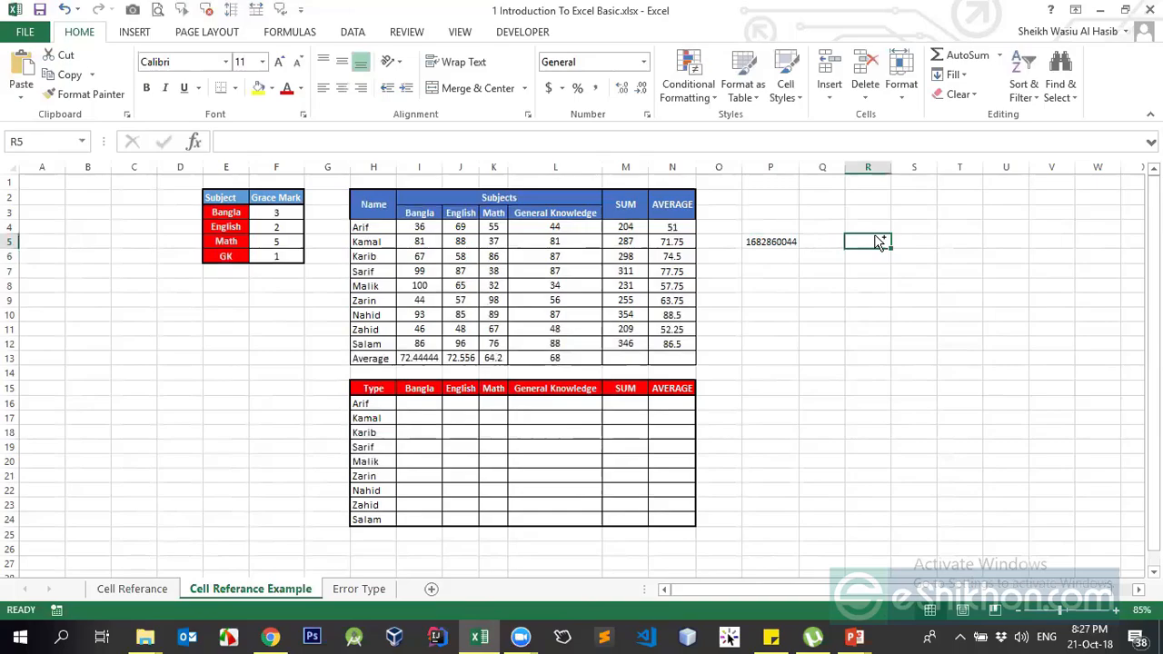
pyautogui.hotkey('ctrl', 'shift', ';')
pyautogui.press('Return')
pyautogui.click(874, 237)
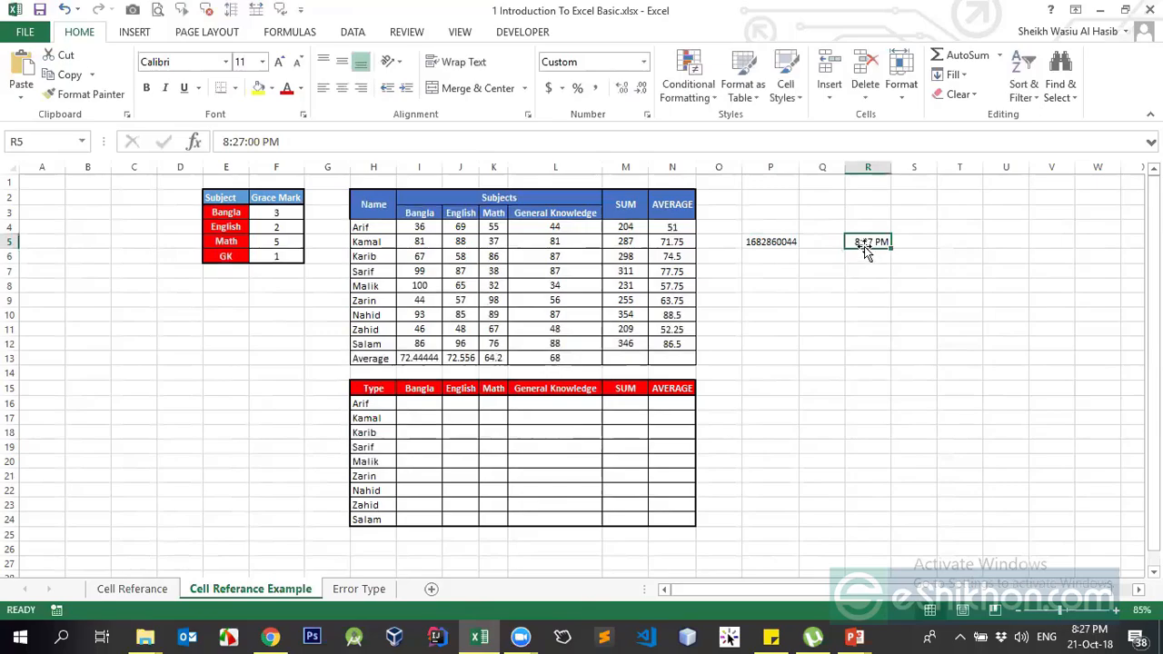
pyautogui.click(786, 242)
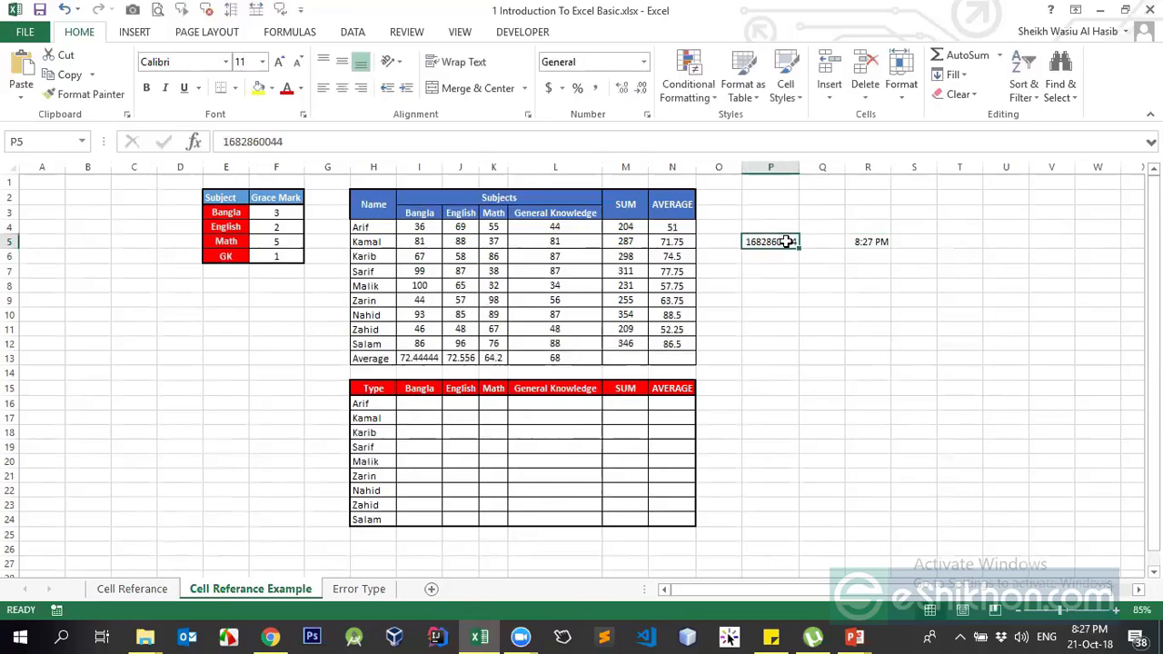
pyautogui.click(876, 244)
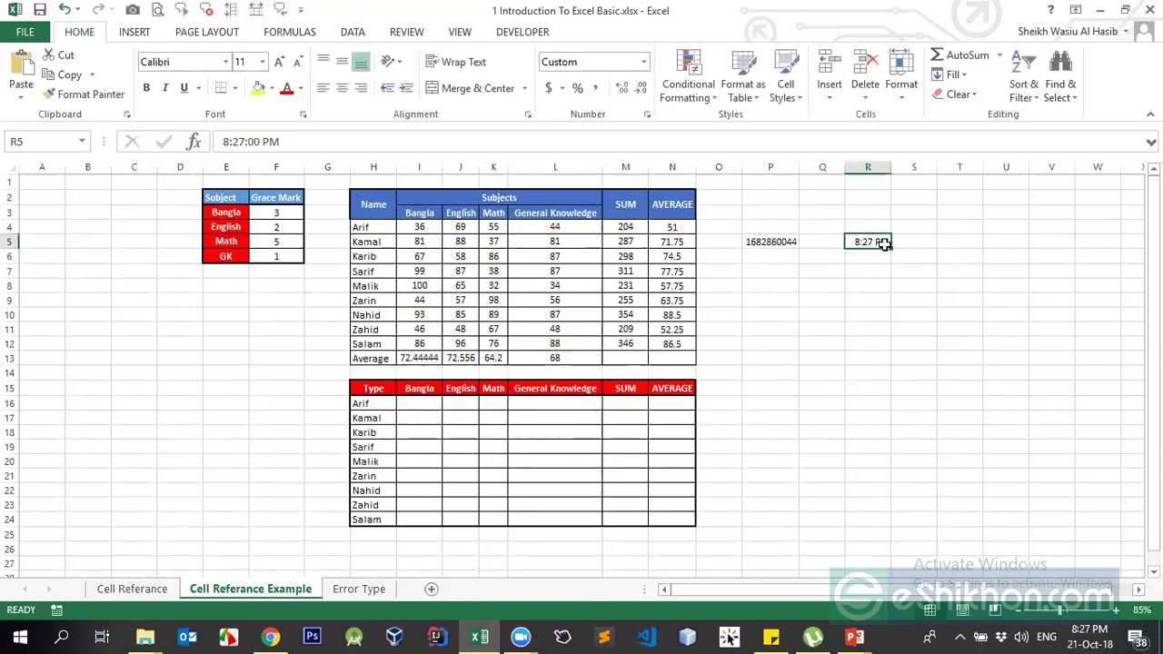
# Try Number and Short Date formats on R5, then restore the time display
pyautogui.click(644, 62)
pyautogui.click(609, 122)
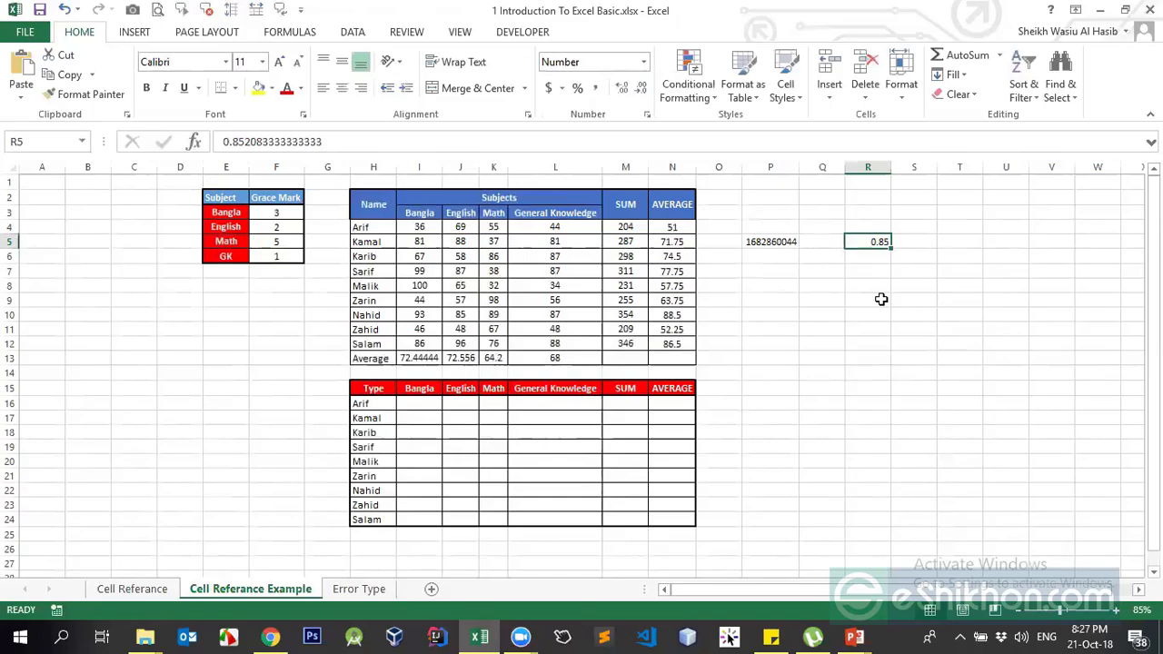
pyautogui.click(643, 62)
pyautogui.click(611, 241)
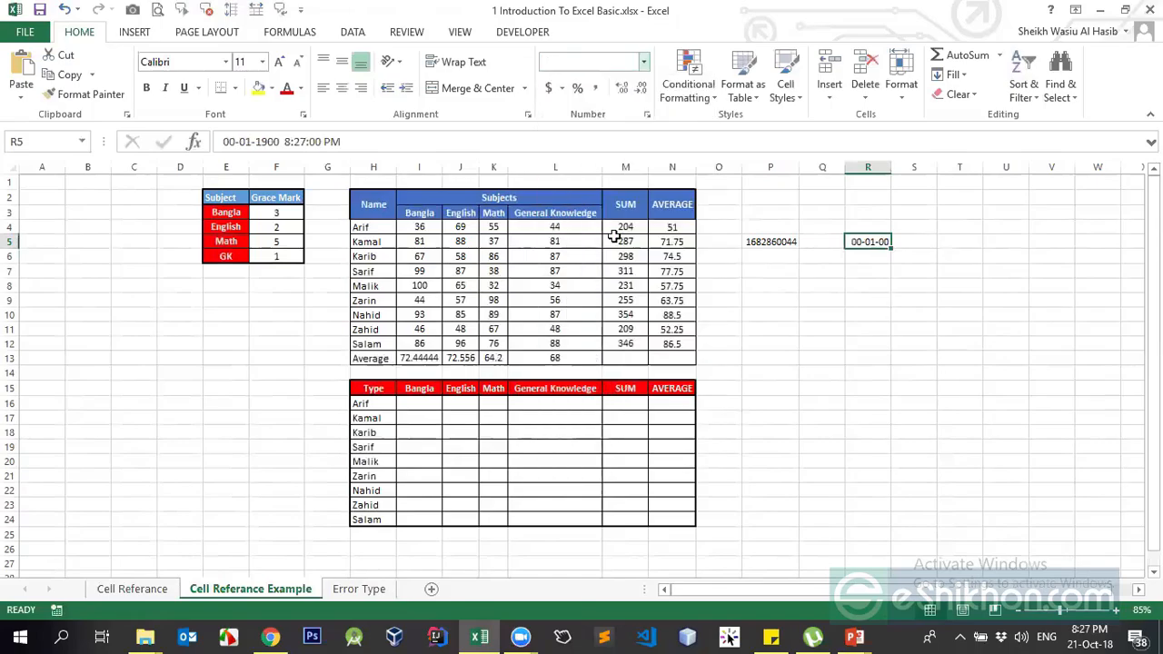
pyautogui.click(877, 271)
pyautogui.click(865, 241)
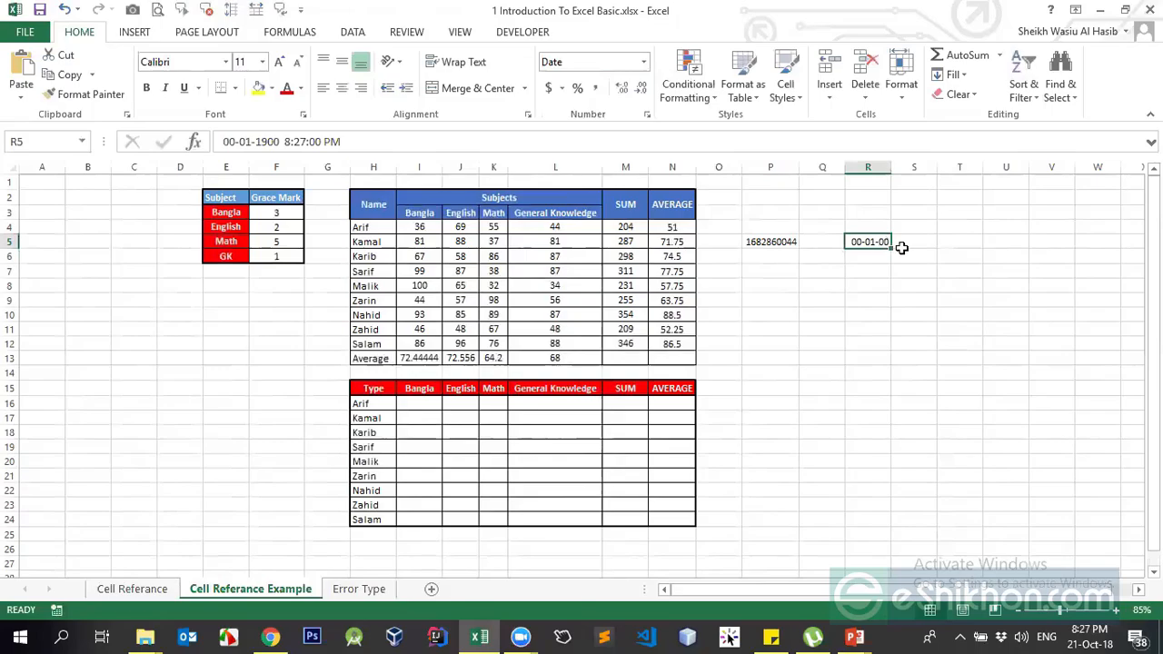
pyautogui.click(865, 272)
pyautogui.click(864, 243)
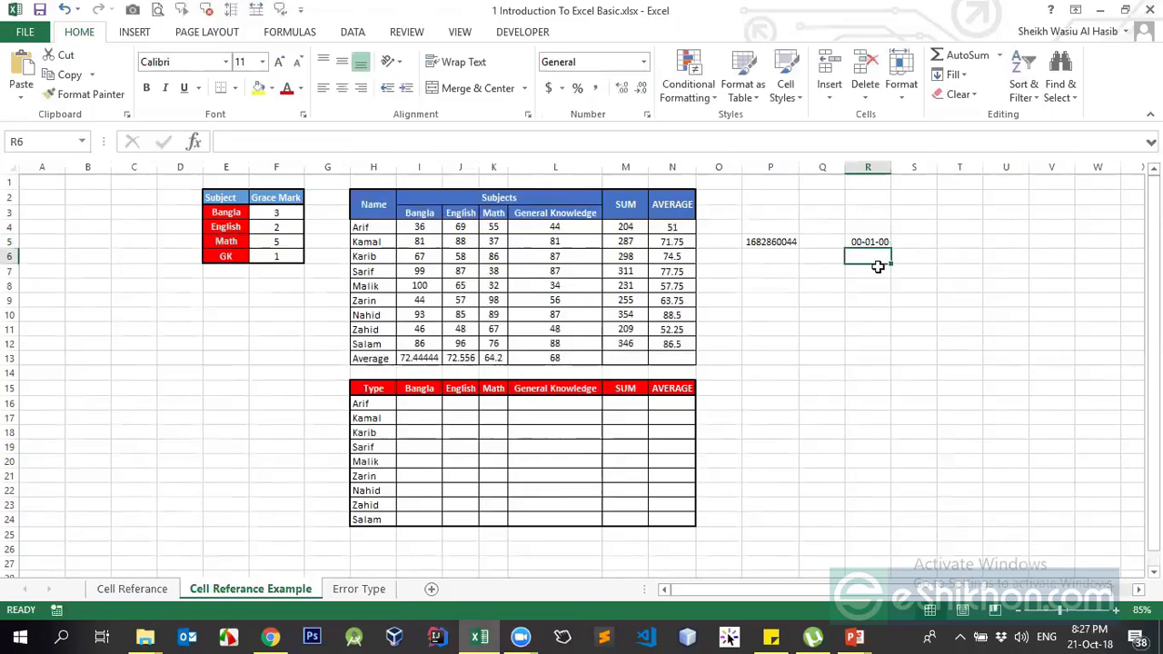
pyautogui.hotkey('ctrl', 'shift', '1')
pyautogui.hotkey('ctrl', 'shift', '2')
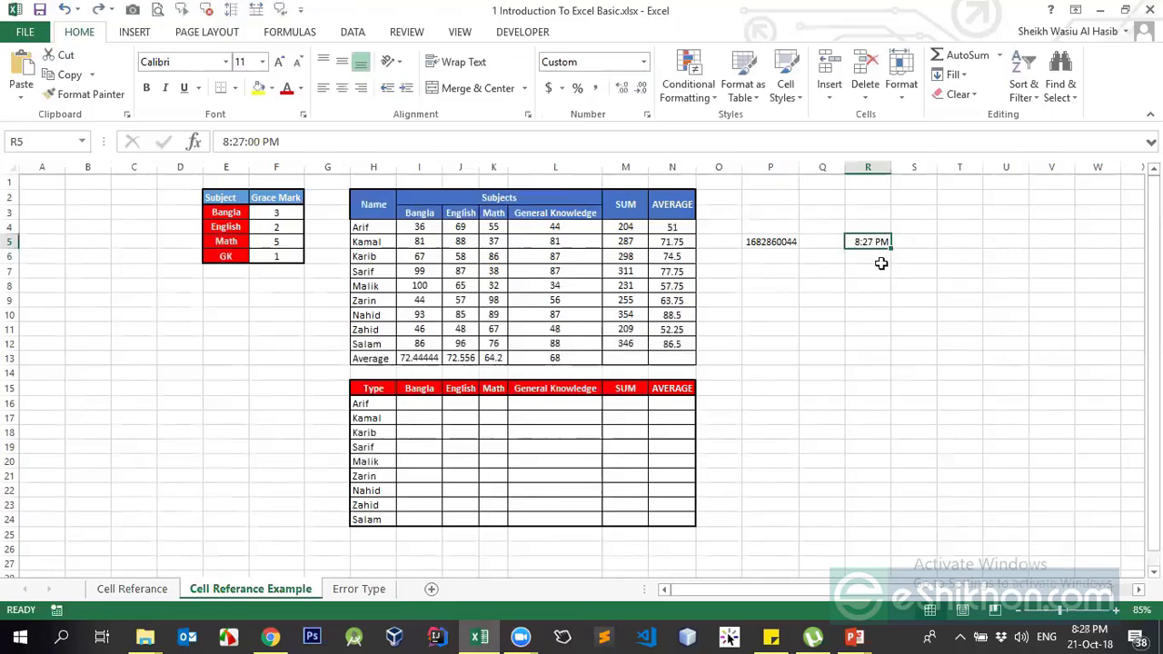
# Insert today's date into R7 with Ctrl+;, after discarding an inserted time
pyautogui.click(886, 270)
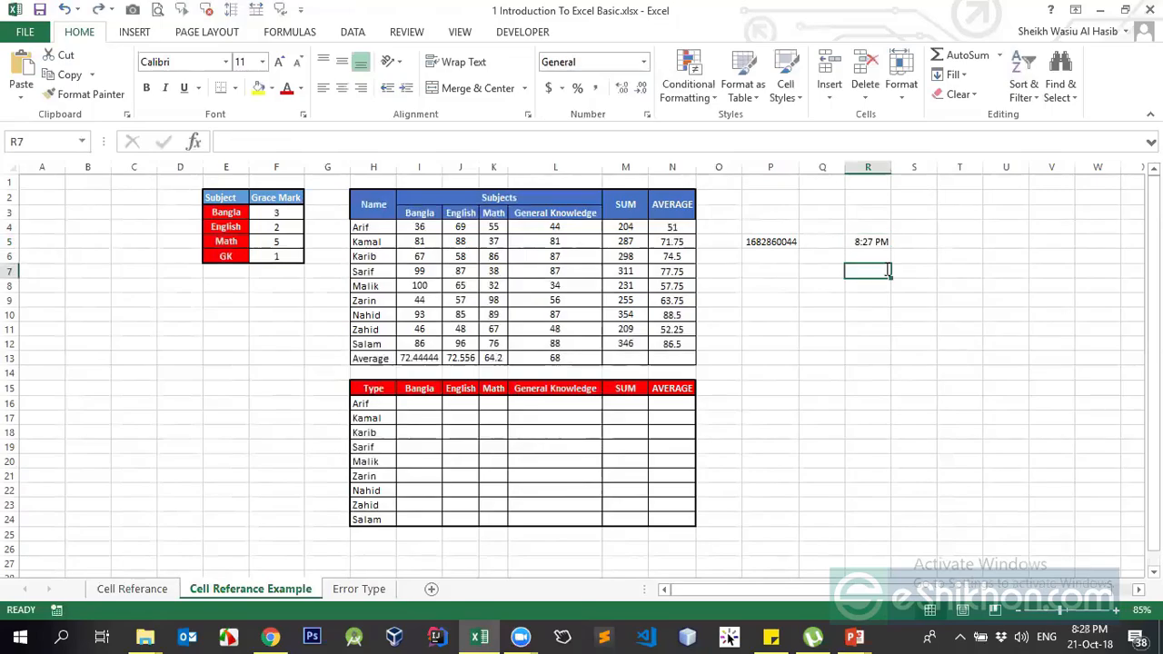
pyautogui.hotkey('ctrl', 'shift', ';')
pyautogui.press('BackSpace')
pyautogui.press('BackSpace')
pyautogui.press('BackSpace')
pyautogui.press('BackSpace')
pyautogui.press('BackSpace')
pyautogui.press('BackSpace')
pyautogui.press('BackSpace')
pyautogui.press('Return')
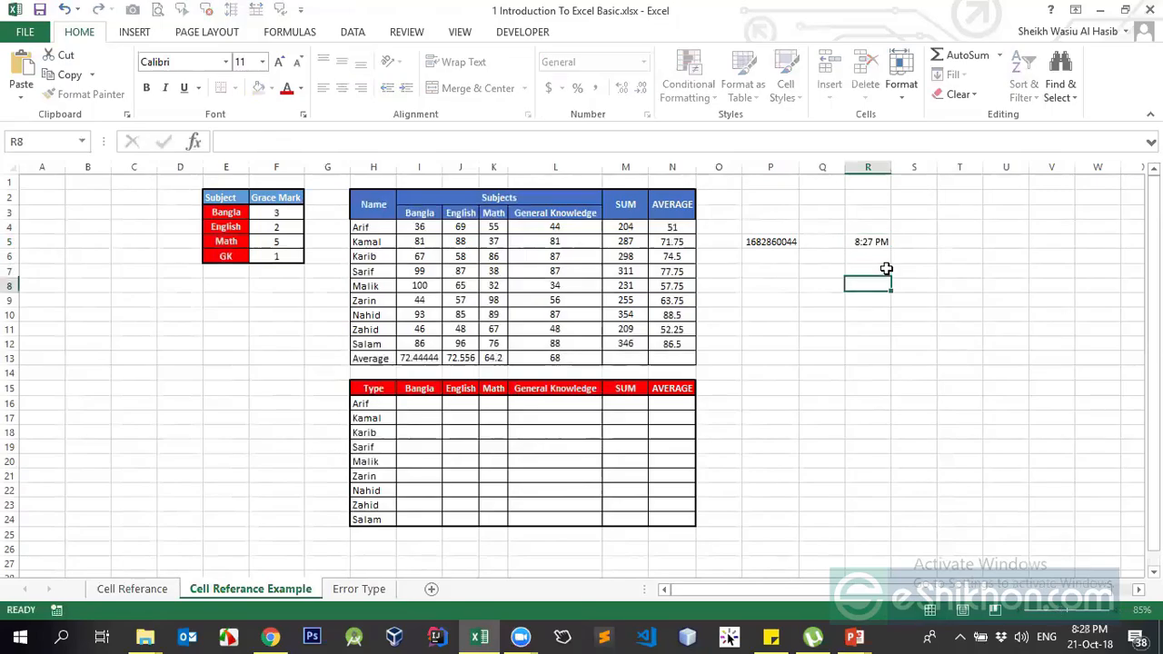
pyautogui.click(885, 269)
pyautogui.hotkey('ctrl', ';')
pyautogui.press('Return')
pyautogui.click(886, 269)
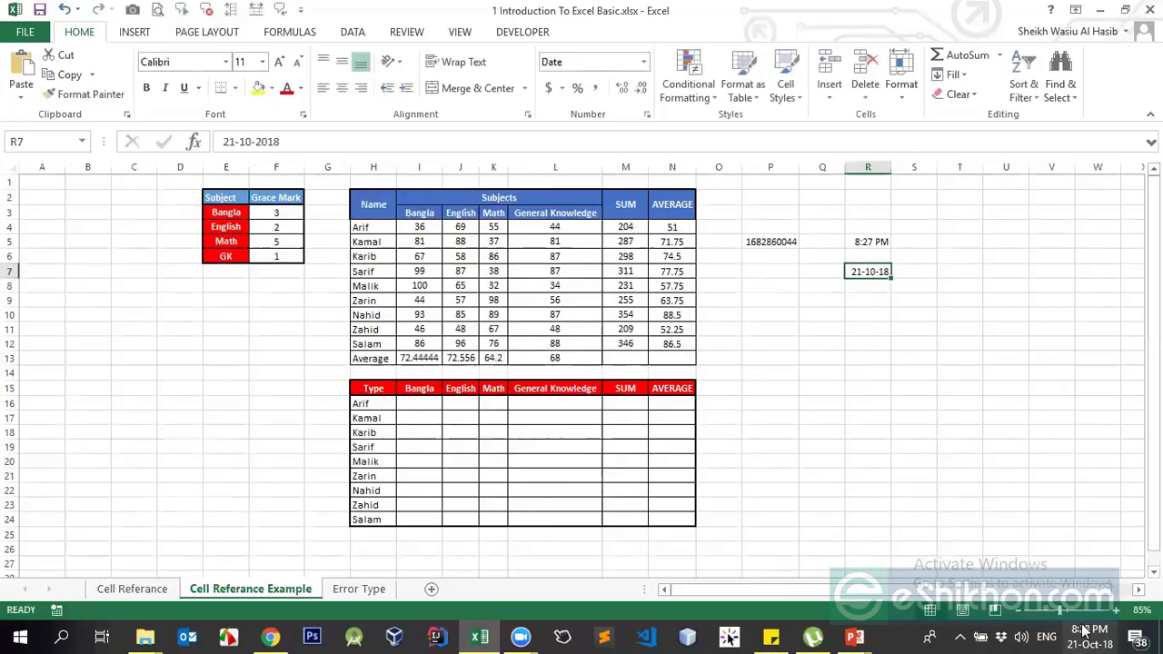
pyautogui.click(873, 286)
pyautogui.click(877, 272)
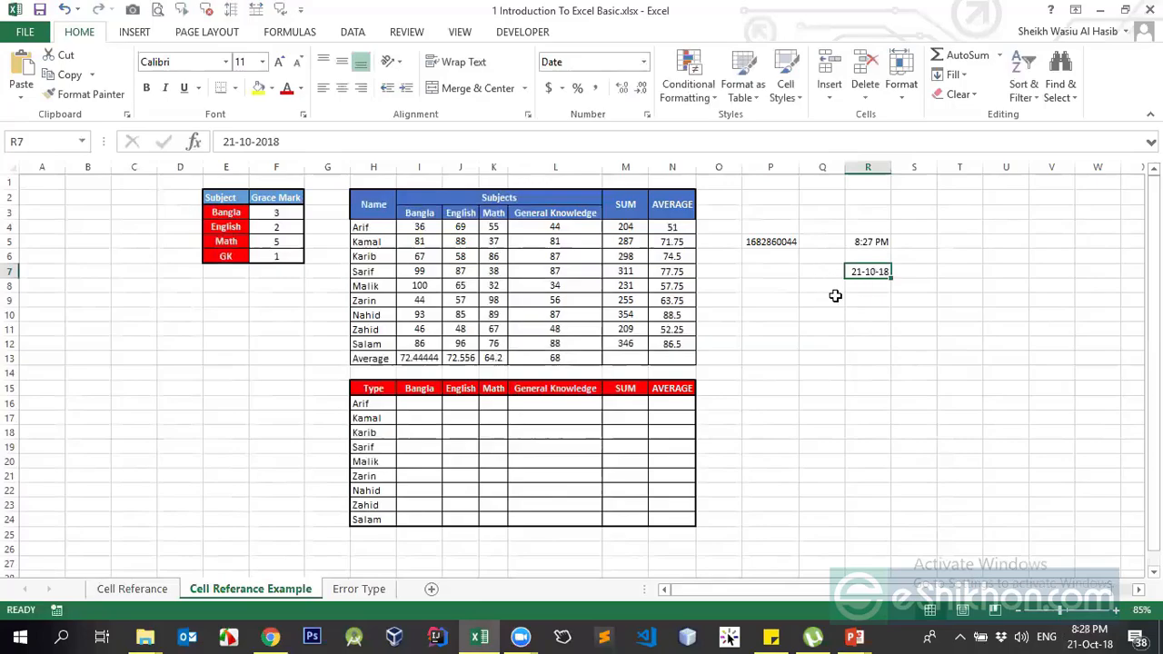
# Format R7 as Number so the date shows as 43394.00
pyautogui.click(644, 62)
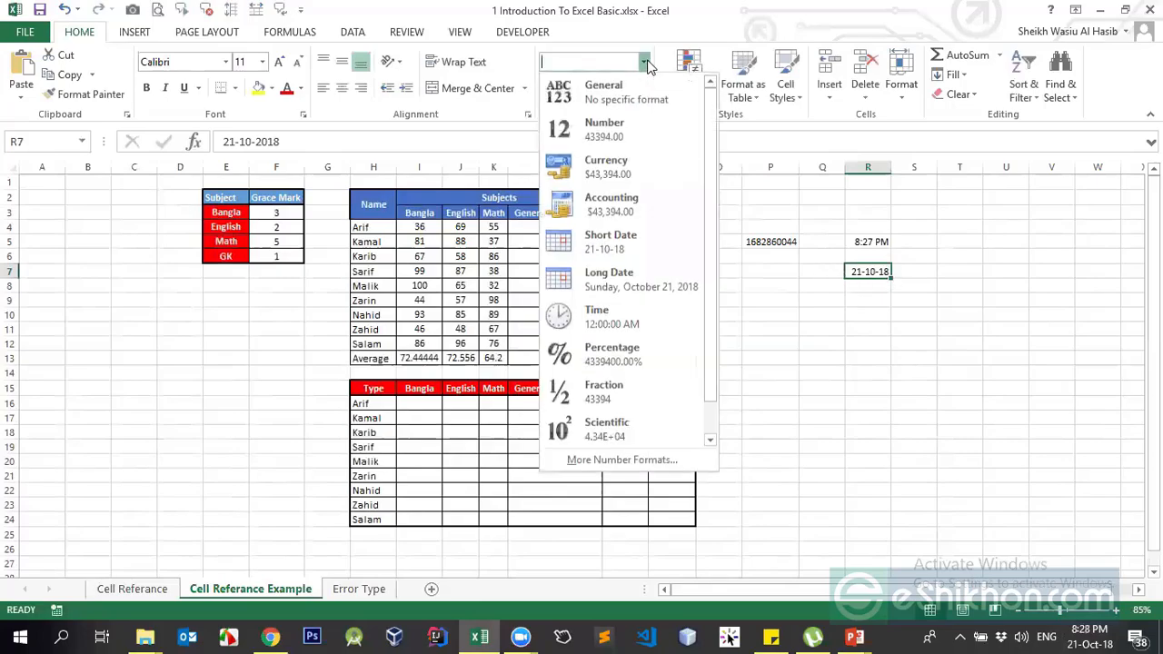
pyautogui.click(618, 125)
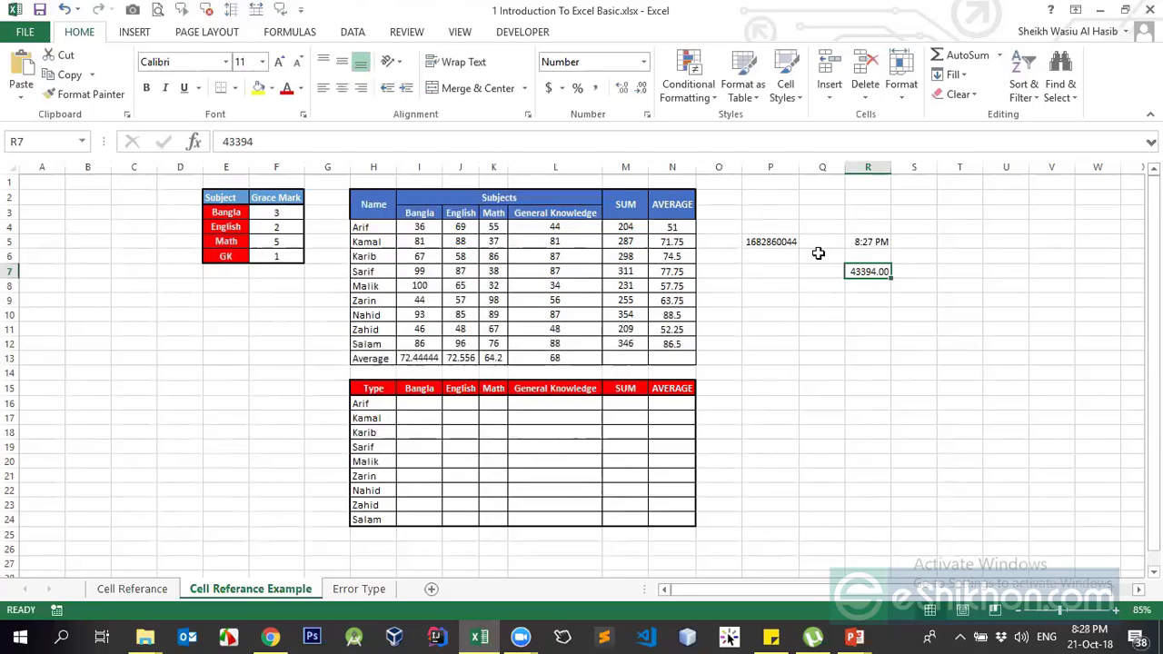
pyautogui.click(866, 287)
pyautogui.click(870, 268)
pyautogui.click(856, 296)
# Enter a date in T7, format it as Number, then re-enter 1-1-1900, giving 1.00
pyautogui.click(867, 270)
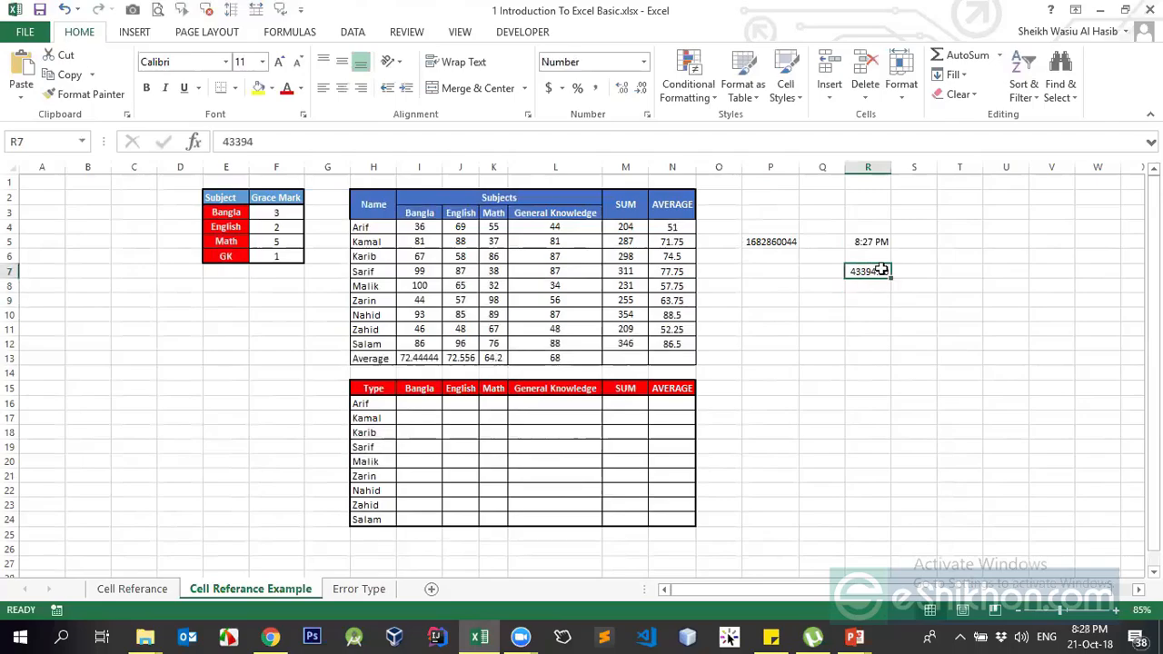
pyautogui.click(969, 271)
pyautogui.write('1')
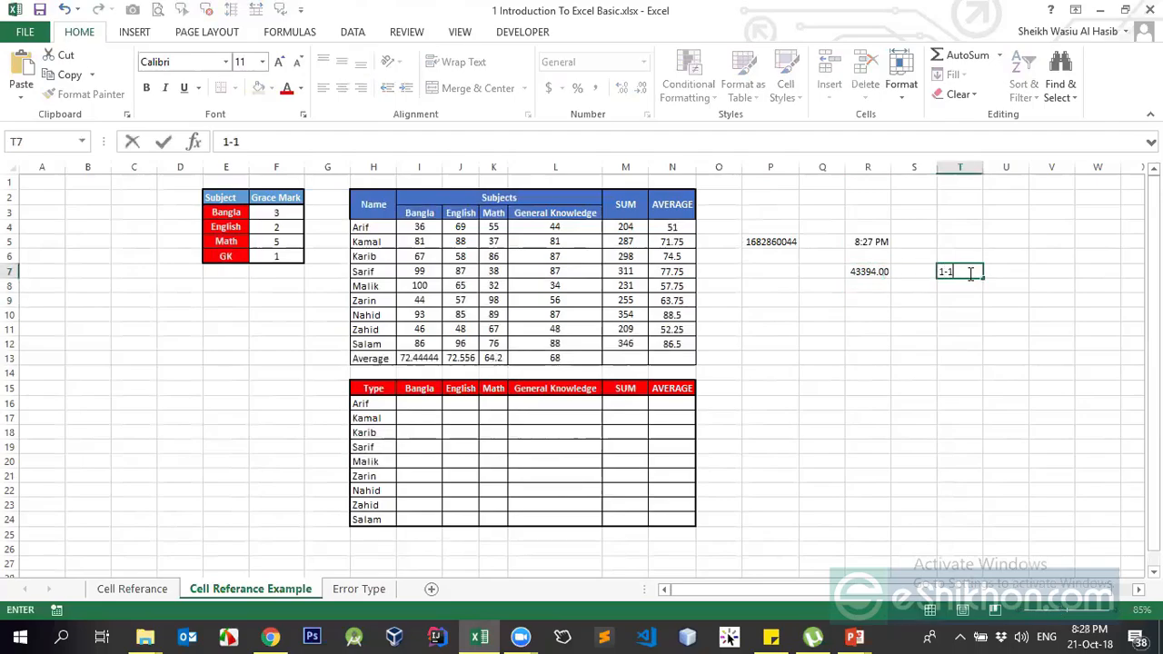
pyautogui.write('-01-1990')
pyautogui.hotkey('ctrl', 'Return')
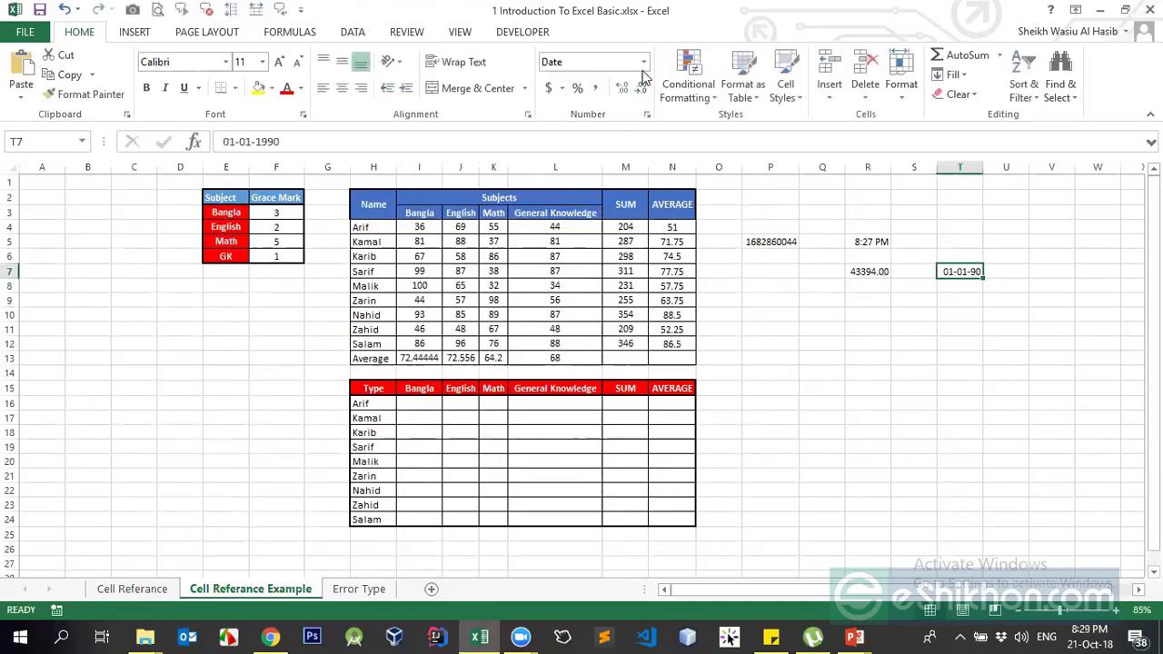
pyautogui.click(643, 60)
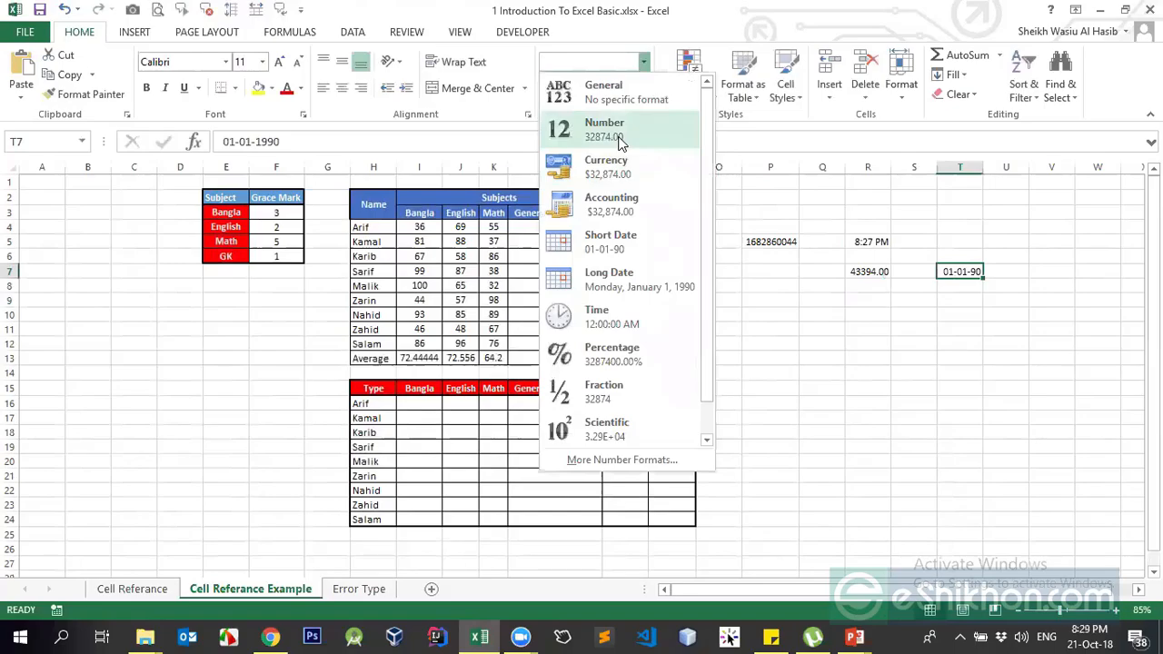
pyautogui.click(620, 142)
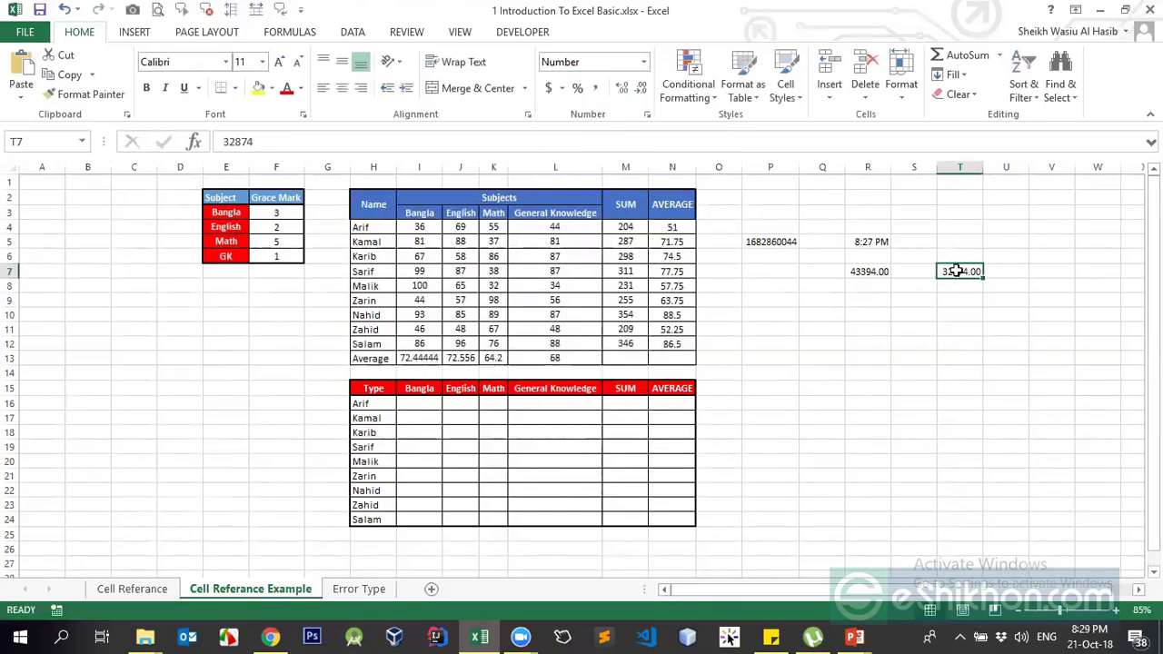
pyautogui.write('1-1-')
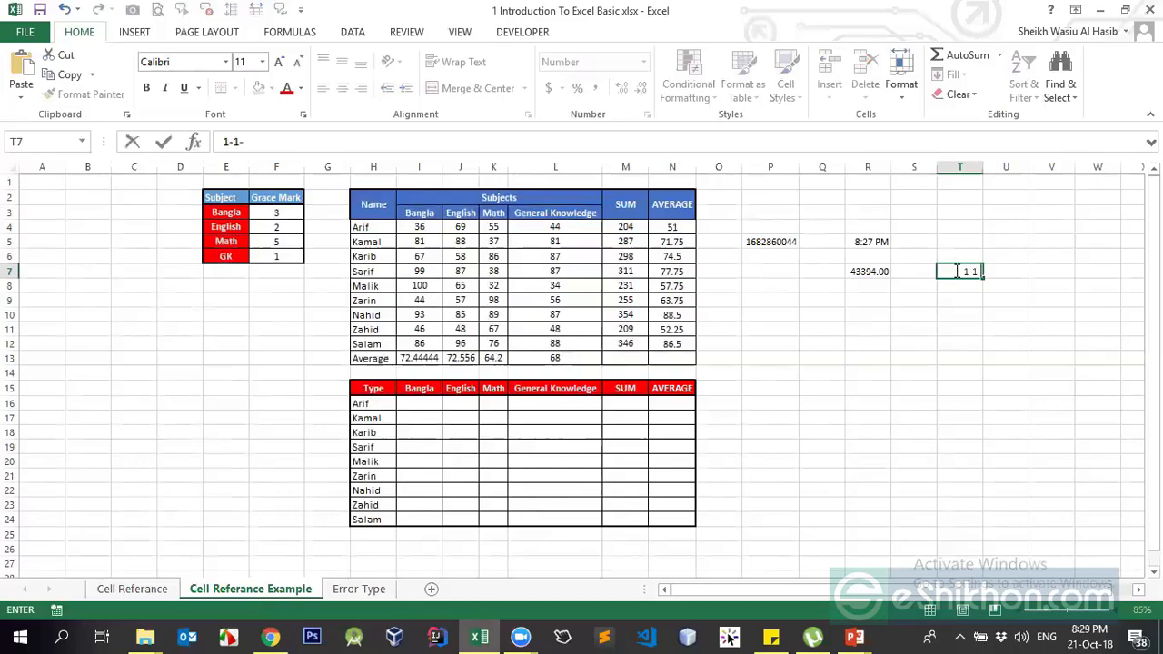
pyautogui.write('1900')
pyautogui.press('Return')
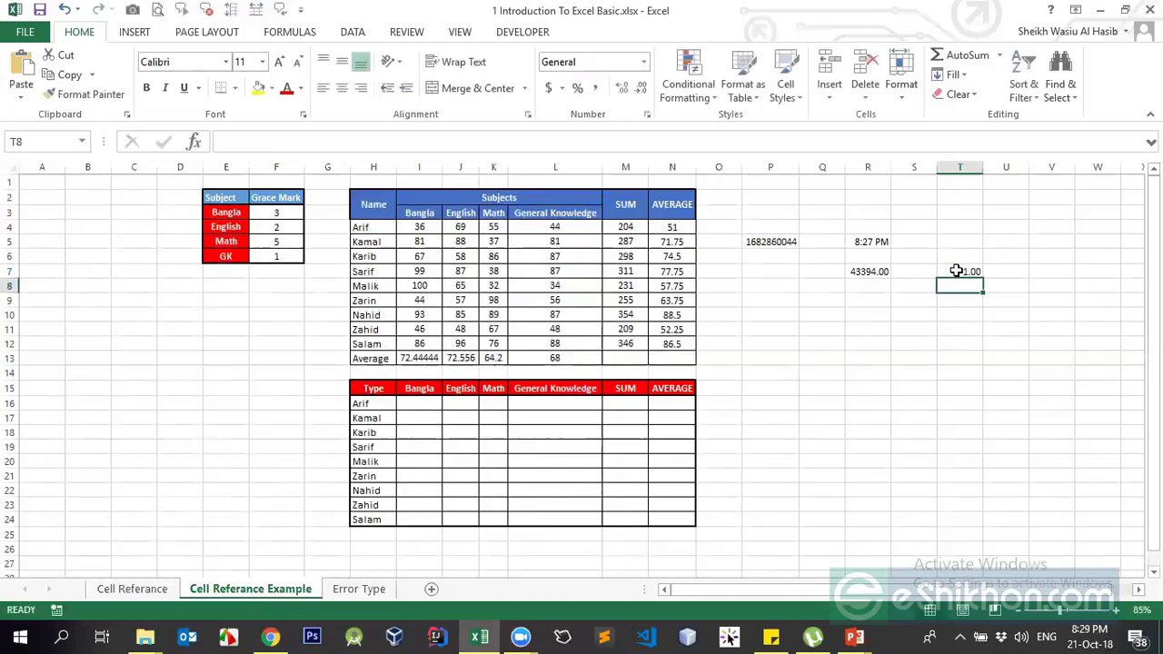
pyautogui.click(956, 271)
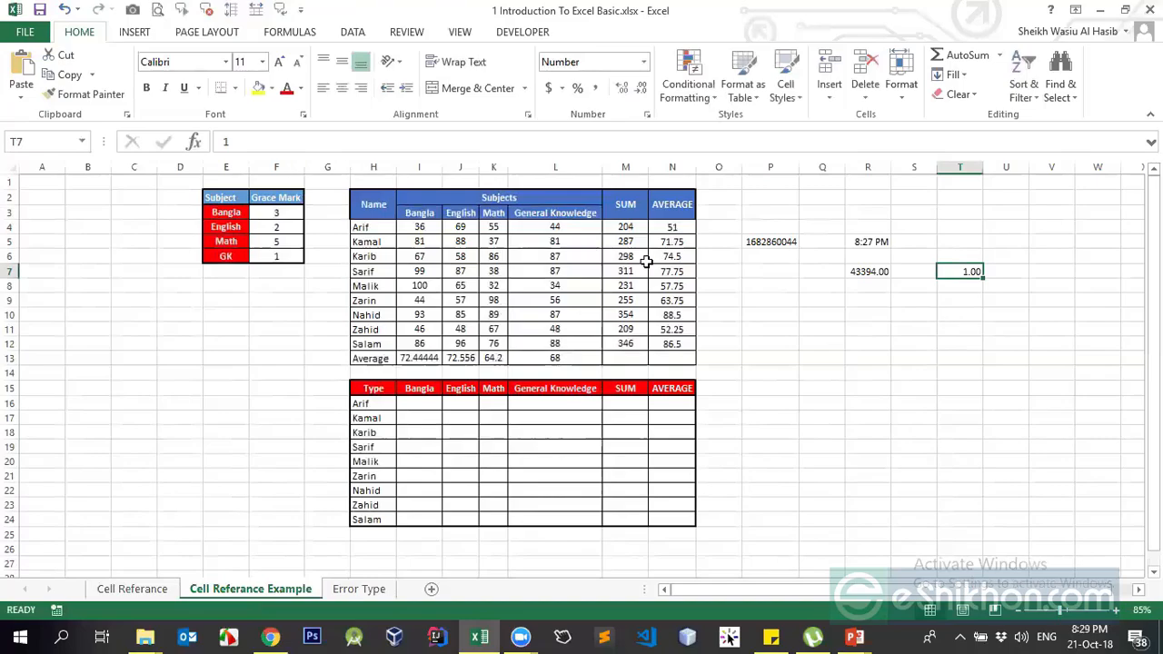
# Enter 1-1-1900 in T8 so it displays as 01-01-00
pyautogui.click(955, 286)
pyautogui.write('1')
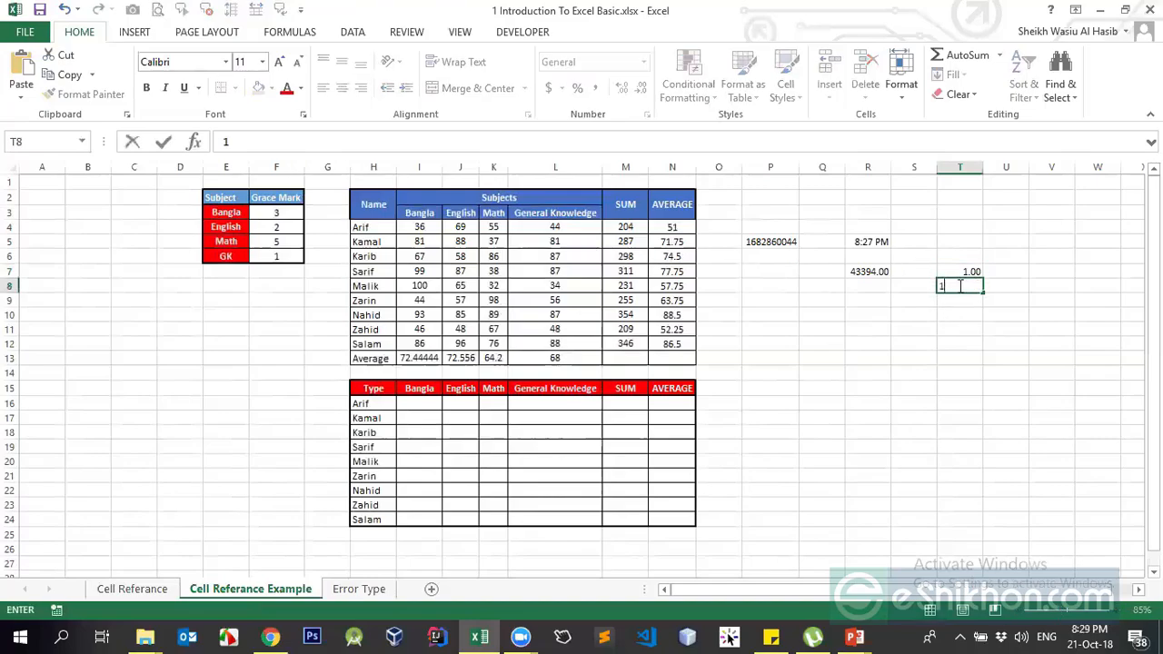
pyautogui.write('-1-1900')
pyautogui.press('Return')
pyautogui.press('Up')
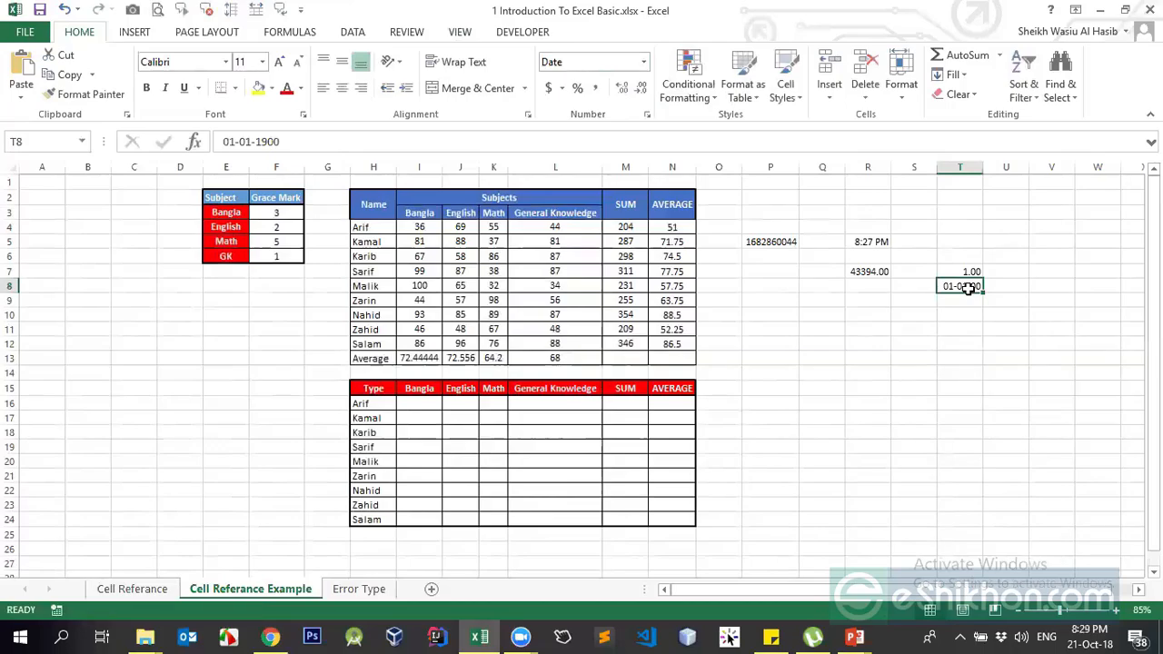
# Insert today's date, 21-10-18, into R9 with Ctrl+;
pyautogui.click(865, 271)
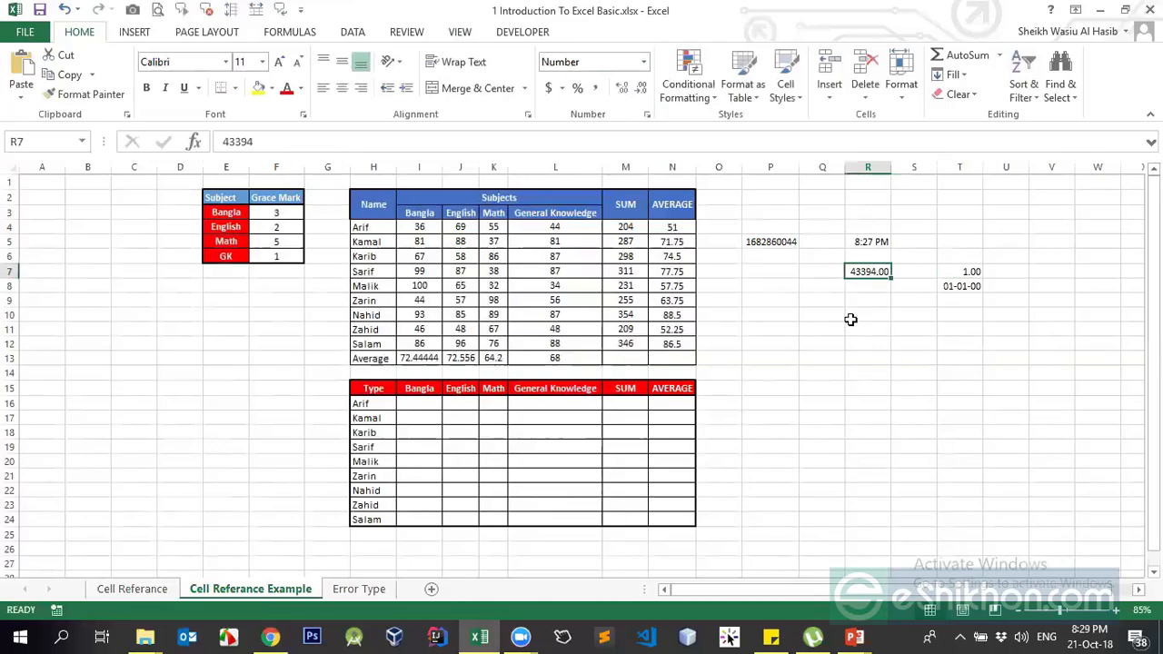
pyautogui.click(882, 301)
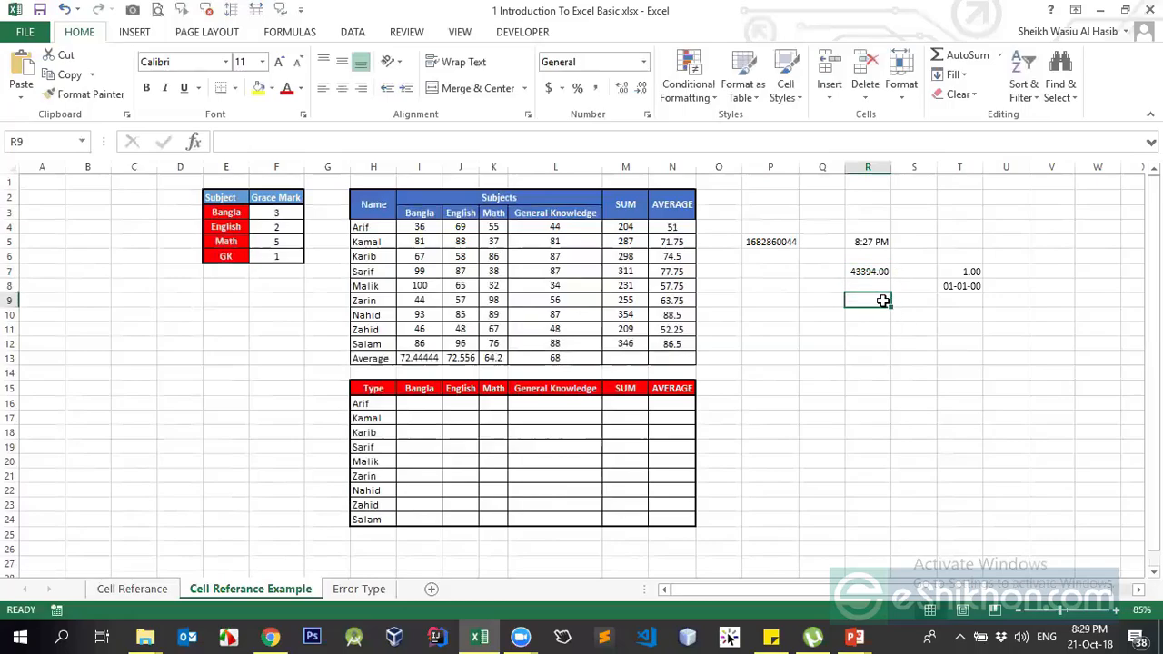
pyautogui.hotkey('ctrl', ';')
pyautogui.press('Return')
pyautogui.click(834, 434)
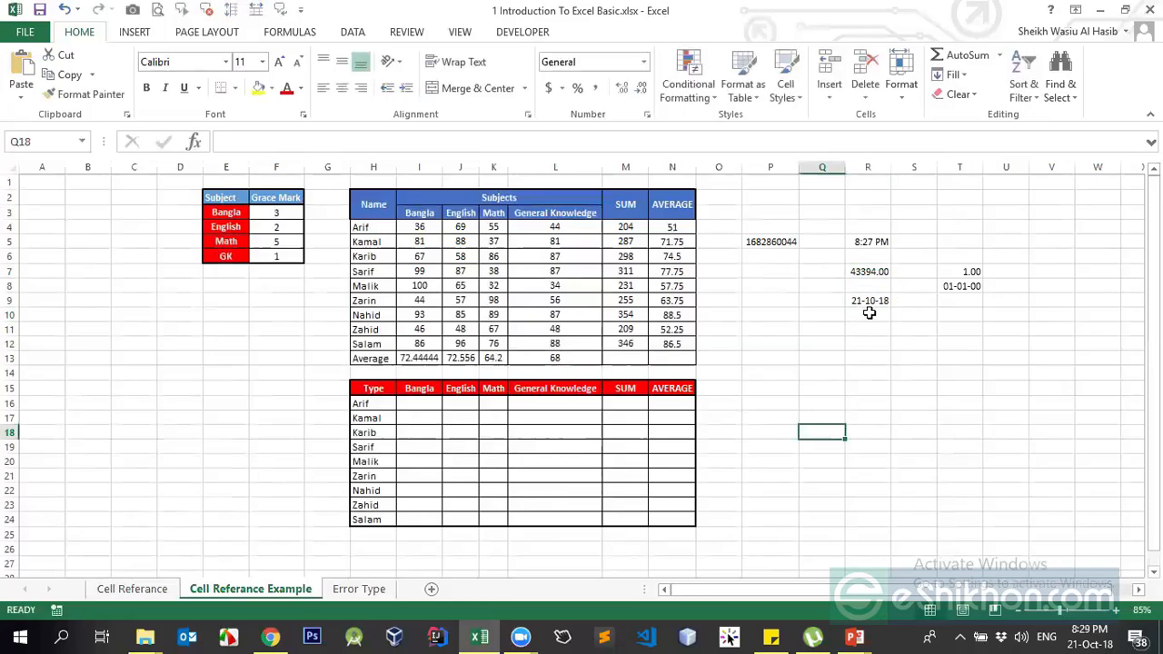
pyautogui.click(869, 301)
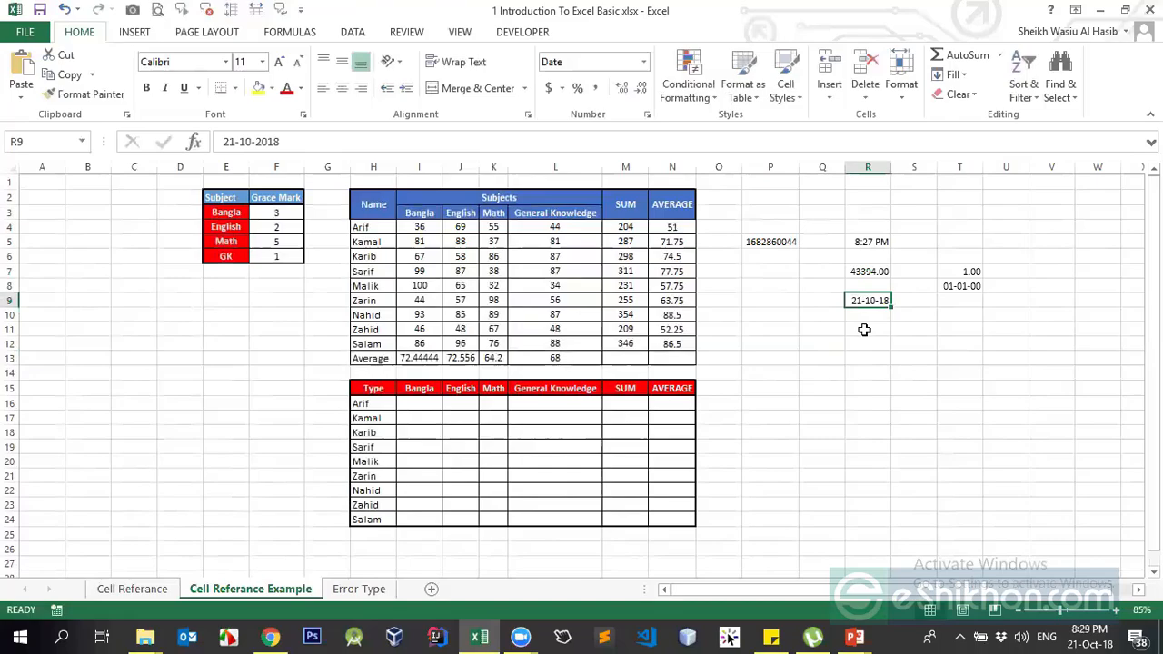
# Clear all demo values from columns P through T
pyautogui.click(858, 272)
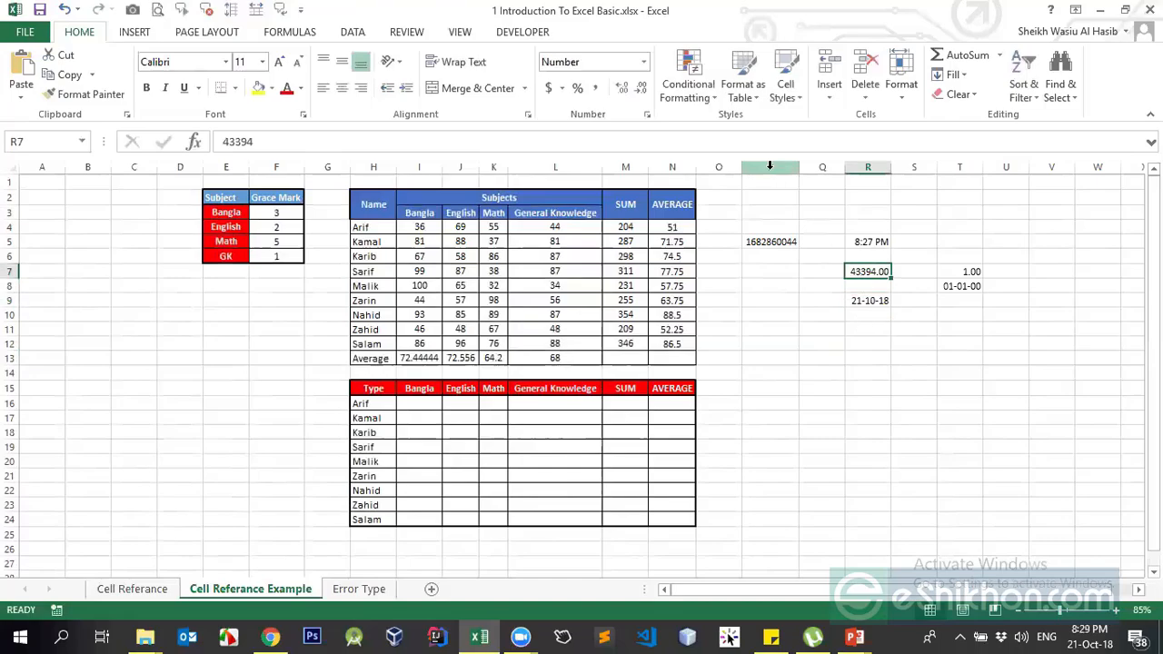
pyautogui.moveTo(770, 166); pyautogui.dragTo(972, 160)
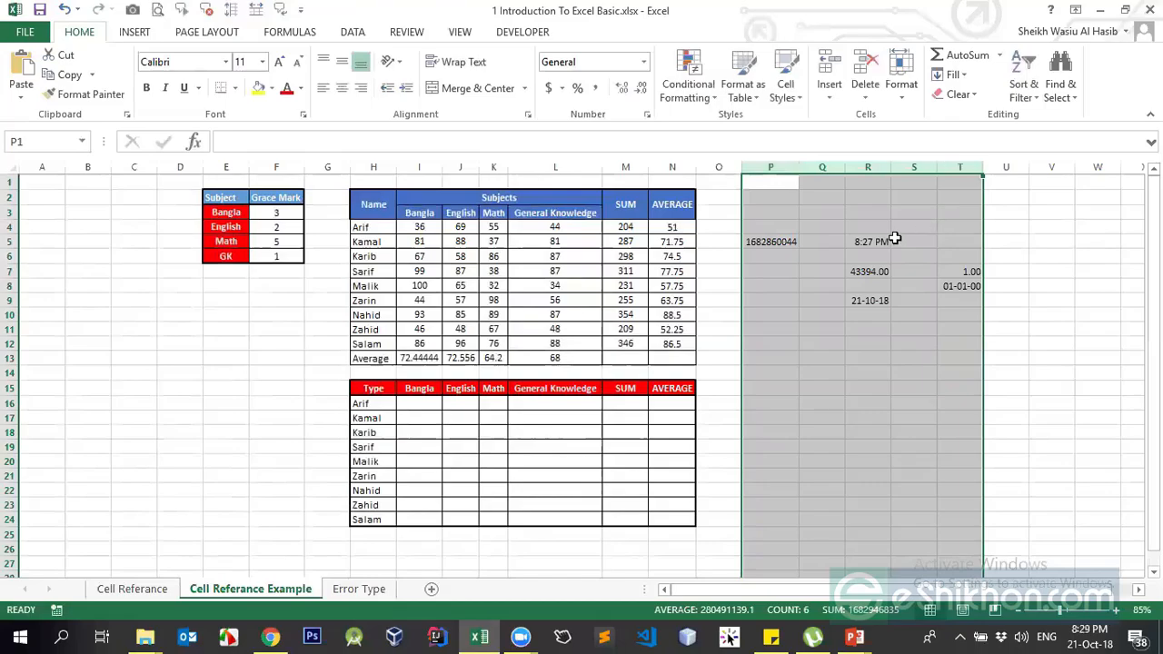
pyautogui.press('Delete')
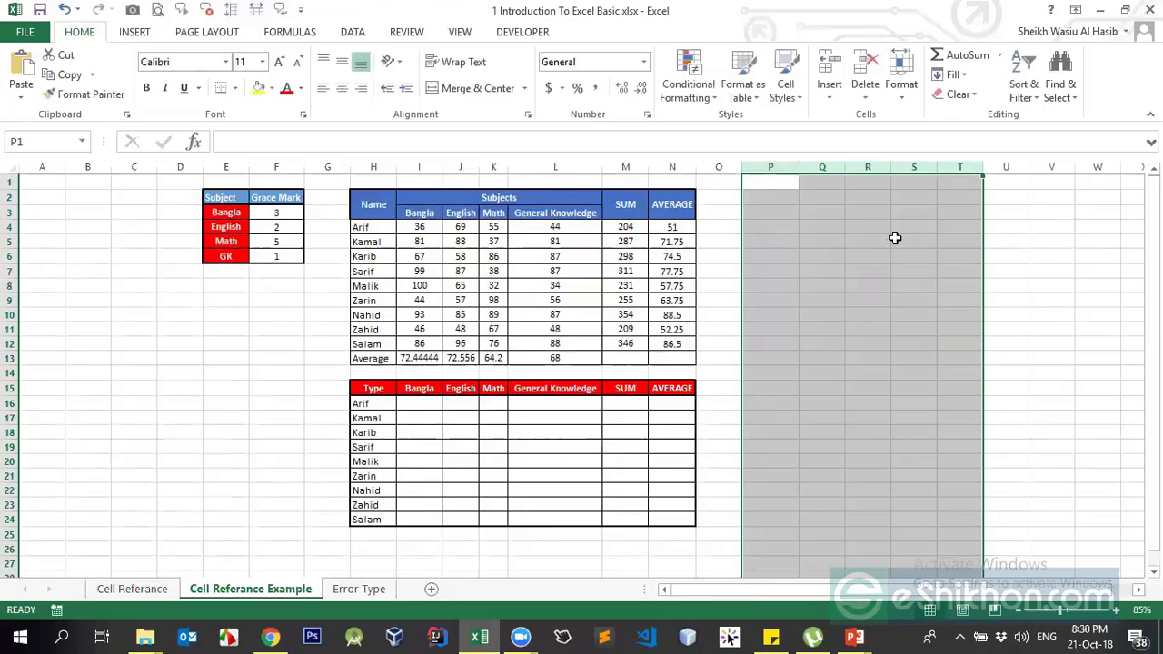
# Check I5:L5's total in the status bar, then enter =SUM(I5:K5) in O5, giving 206
pyautogui.click(420, 242)
pyautogui.moveTo(463, 238); pyautogui.dragTo(557, 237)
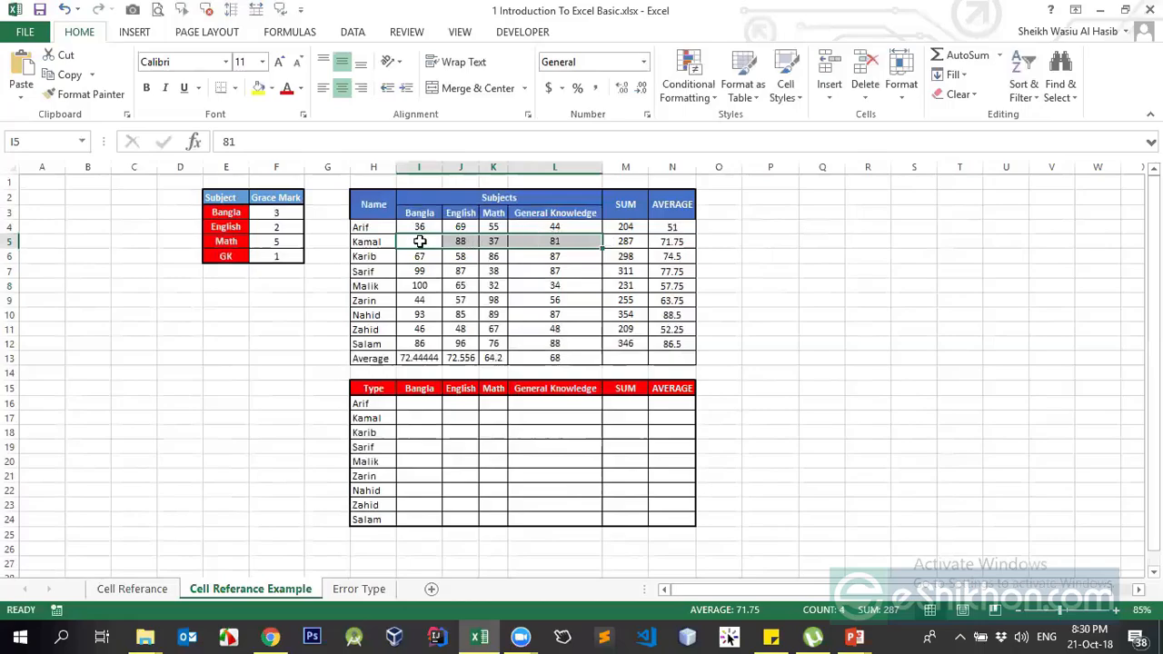
pyautogui.moveTo(423, 237); pyautogui.dragTo(539, 236)
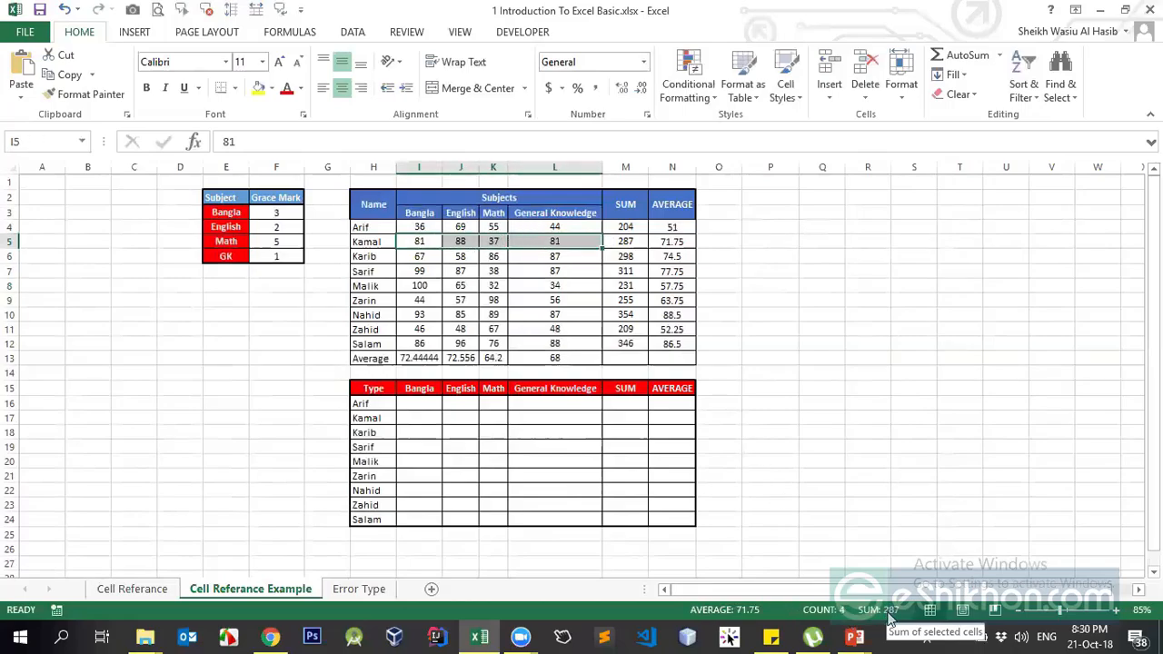
pyautogui.click(715, 243)
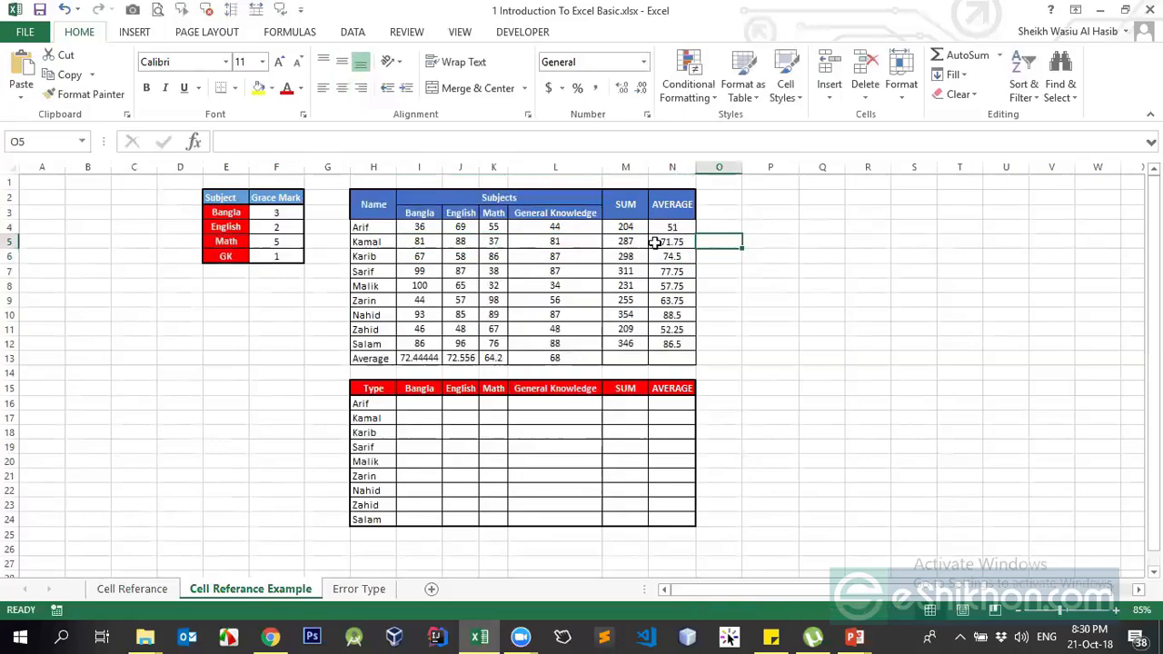
pyautogui.write('=SUM(')
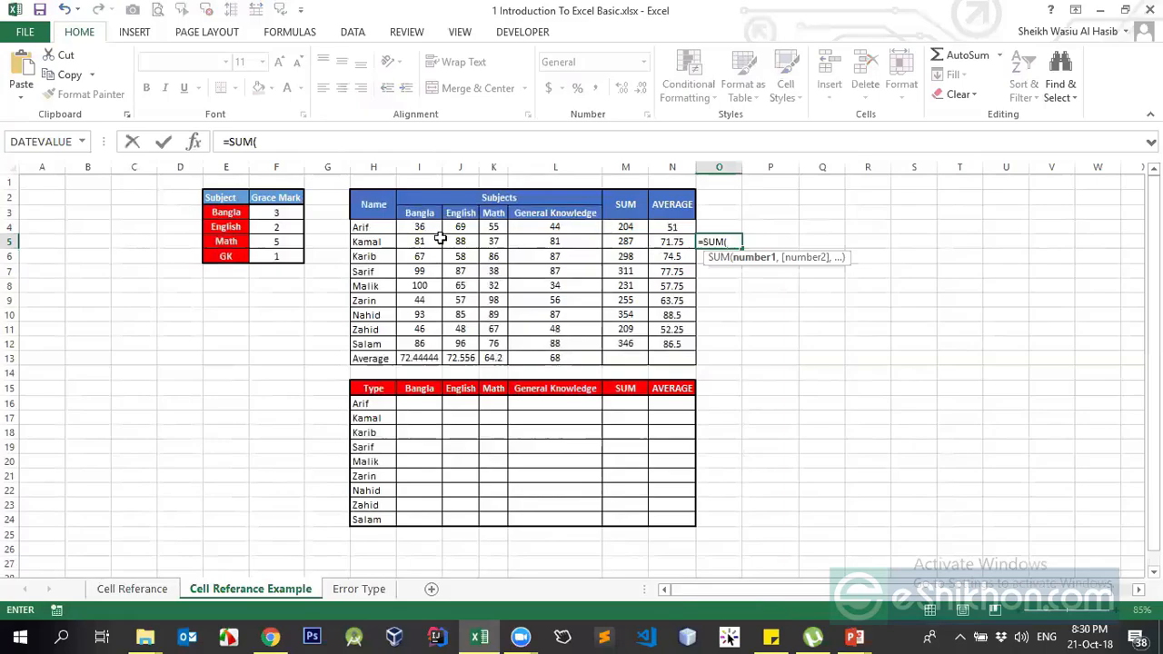
pyautogui.click(425, 241)
pyautogui.moveTo(492, 246); pyautogui.dragTo(530, 241)
pyautogui.press('Return')
pyautogui.click(732, 242)
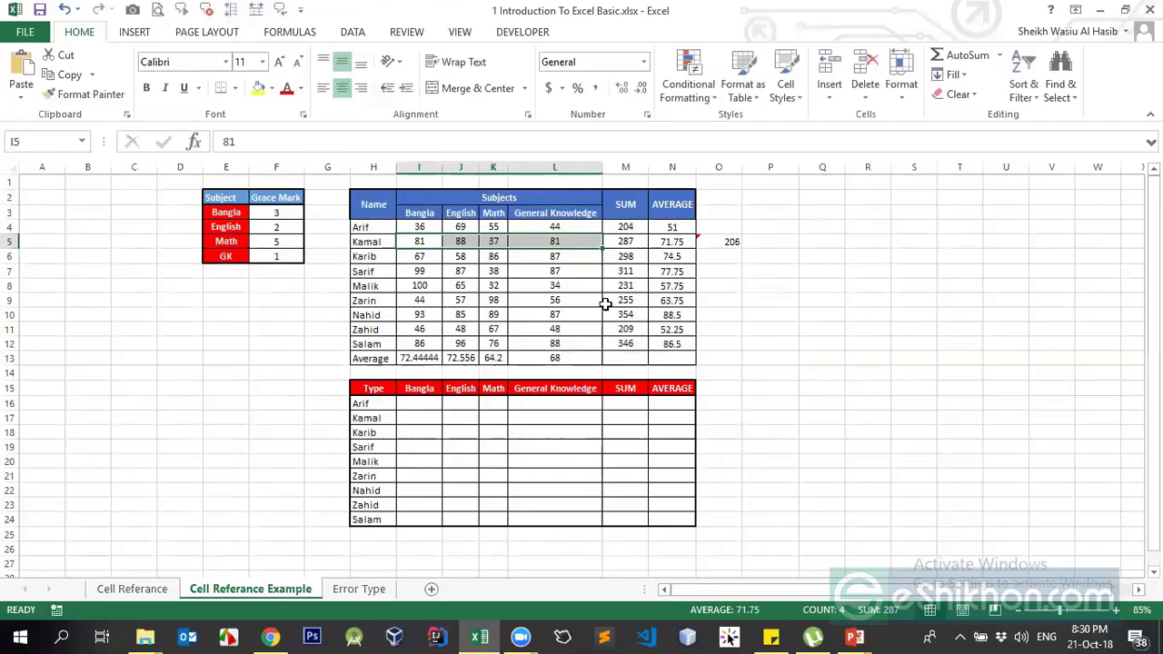
pyautogui.click(536, 254)
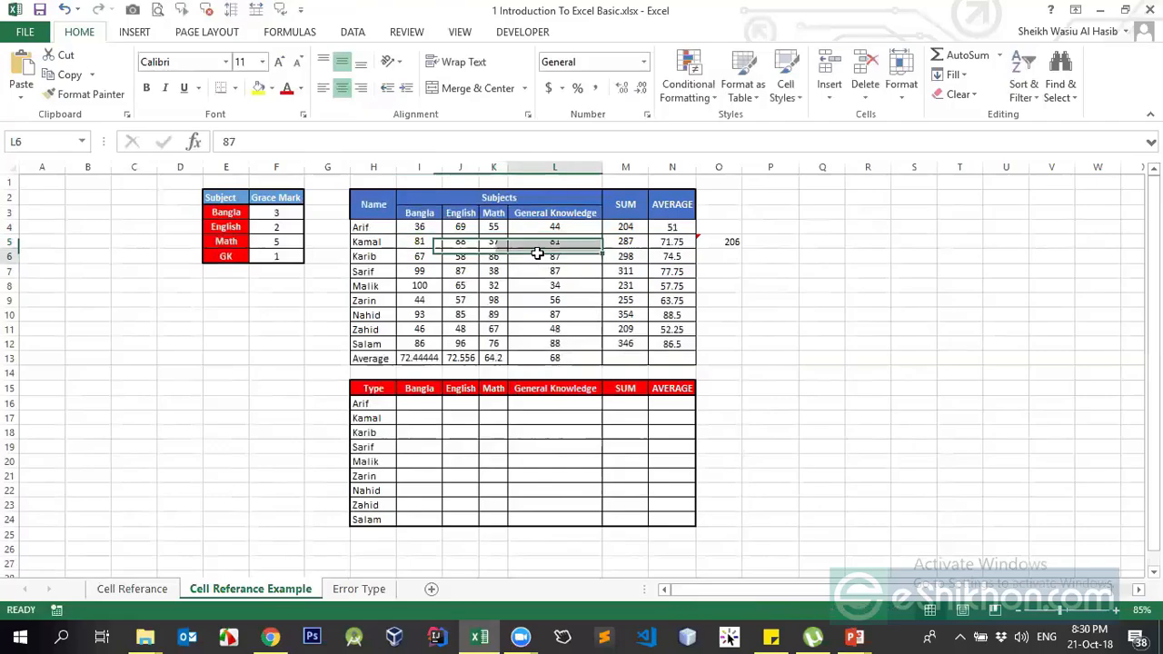
pyautogui.click(734, 243)
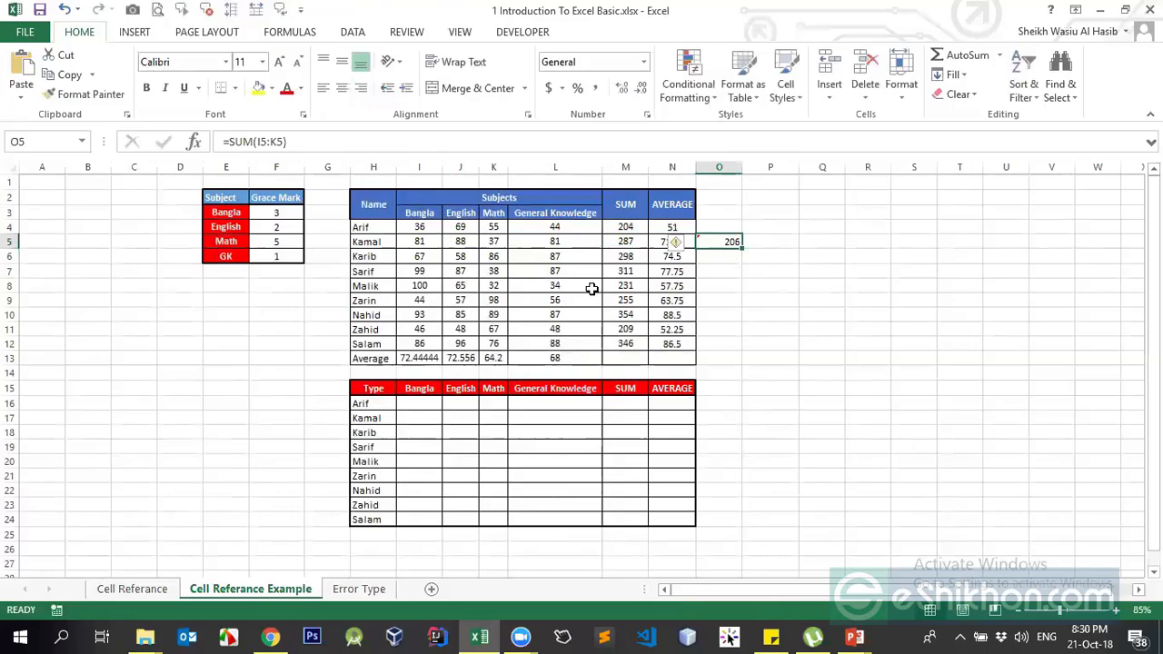
# Enter =T(I5) in O5, which shows blank for the numeric mark
pyautogui.write('=')
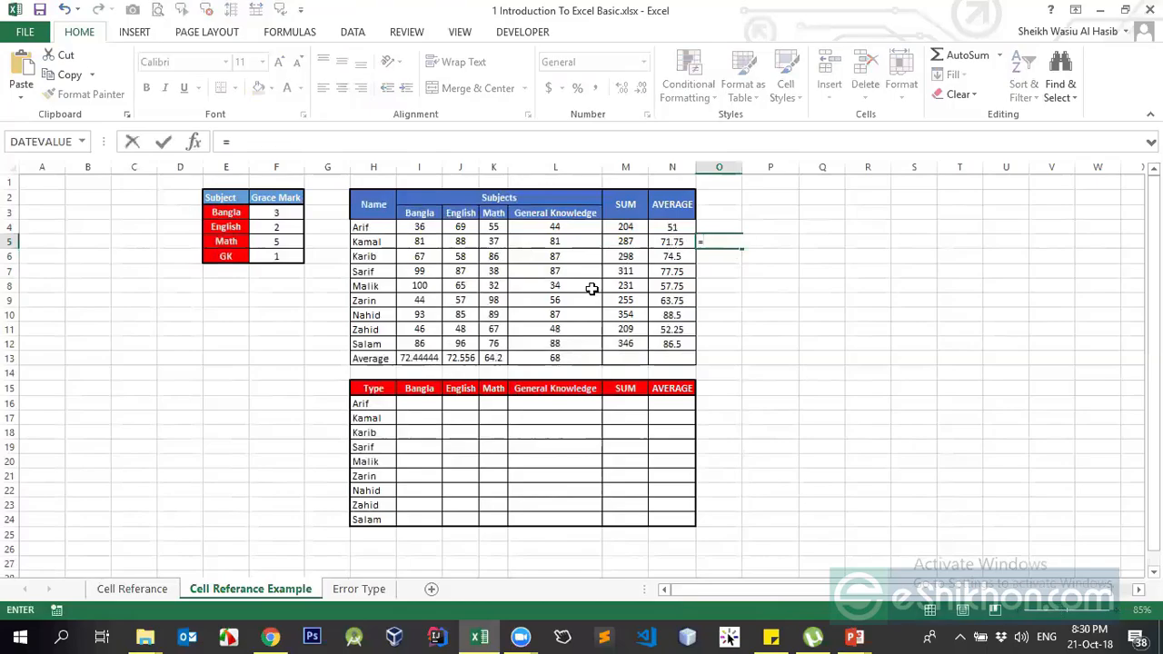
pyautogui.write('T')
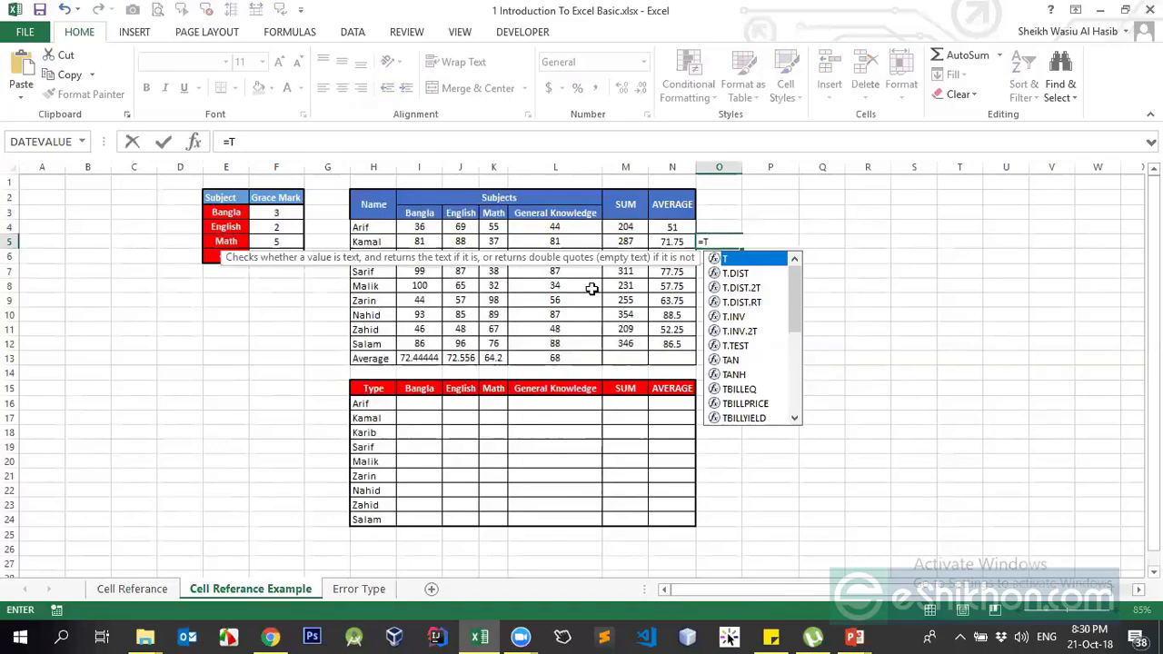
pyautogui.write('(')
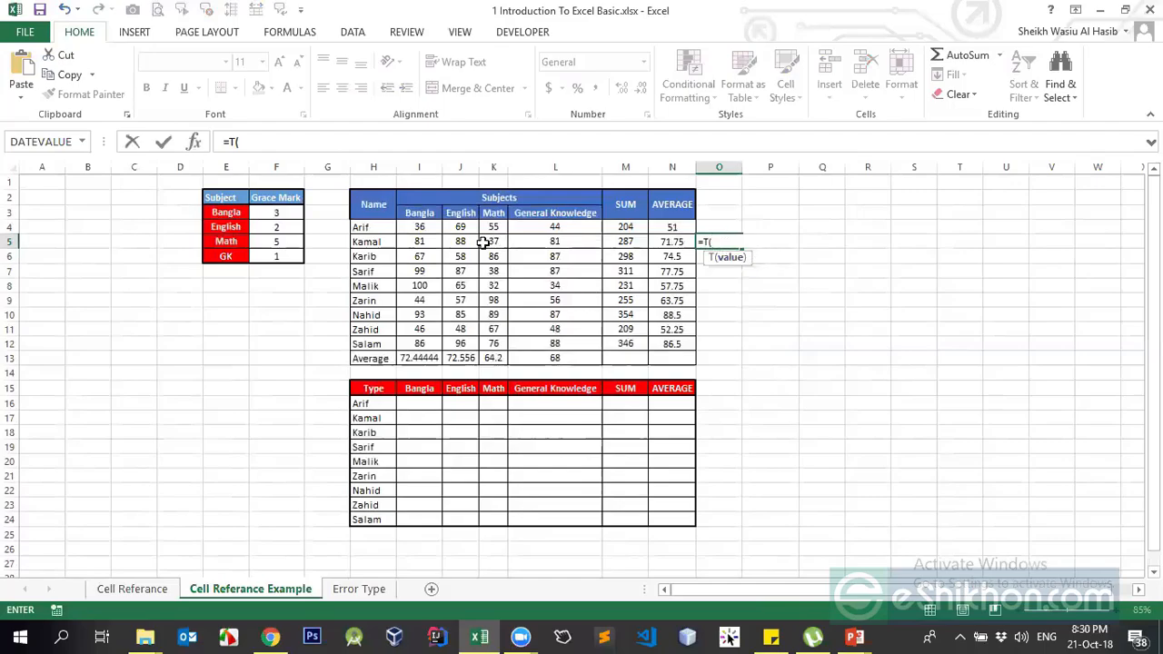
pyautogui.click(425, 241)
pyautogui.press('Return')
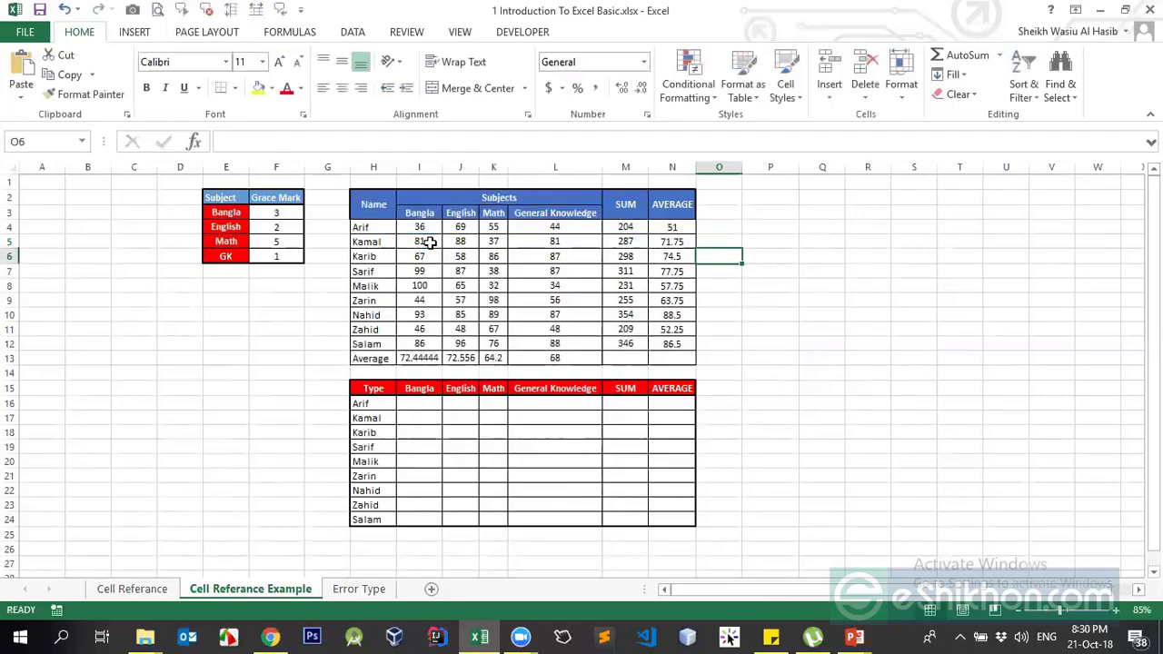
pyautogui.press('Up')
pyautogui.click(422, 245)
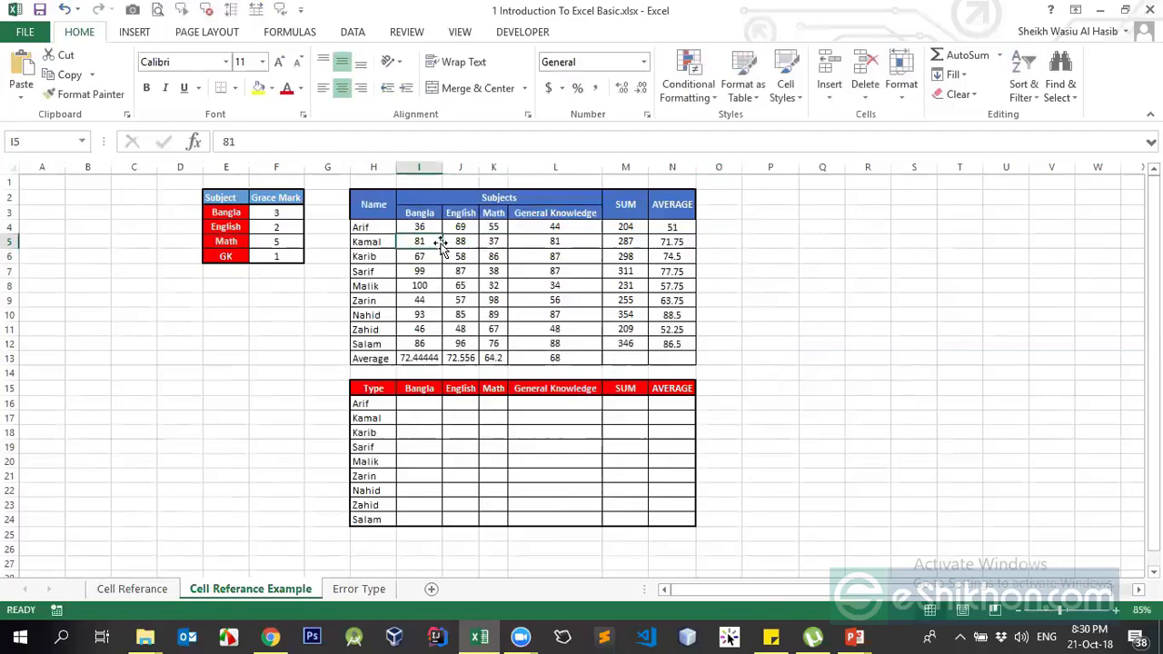
pyautogui.click(707, 241)
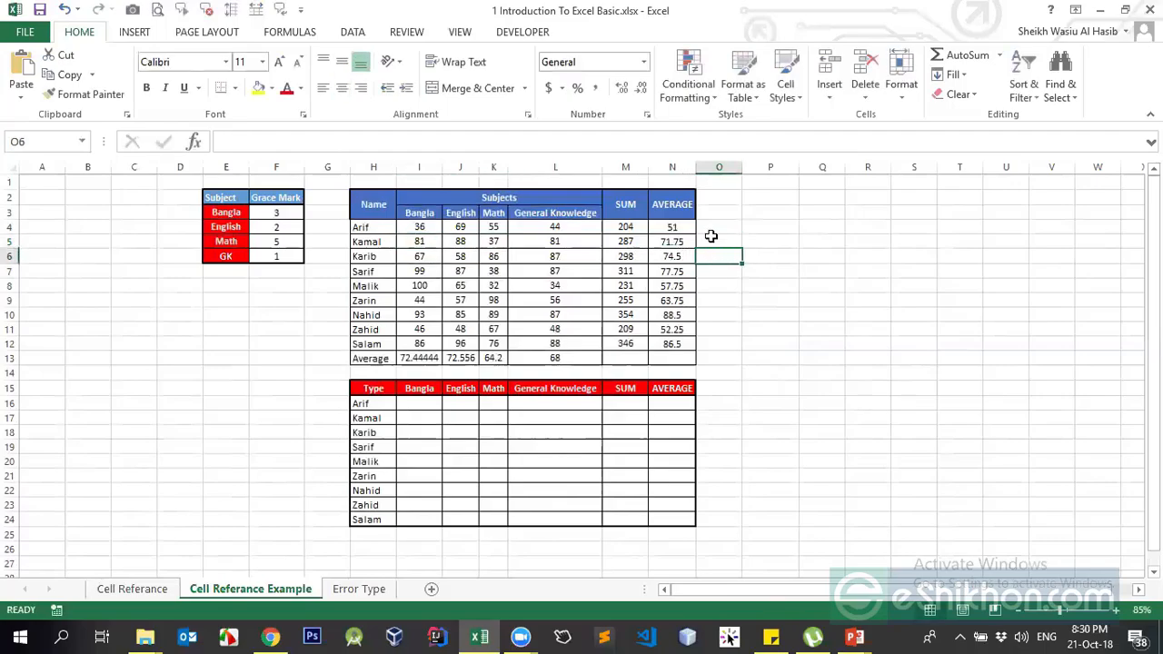
pyautogui.click(247, 142)
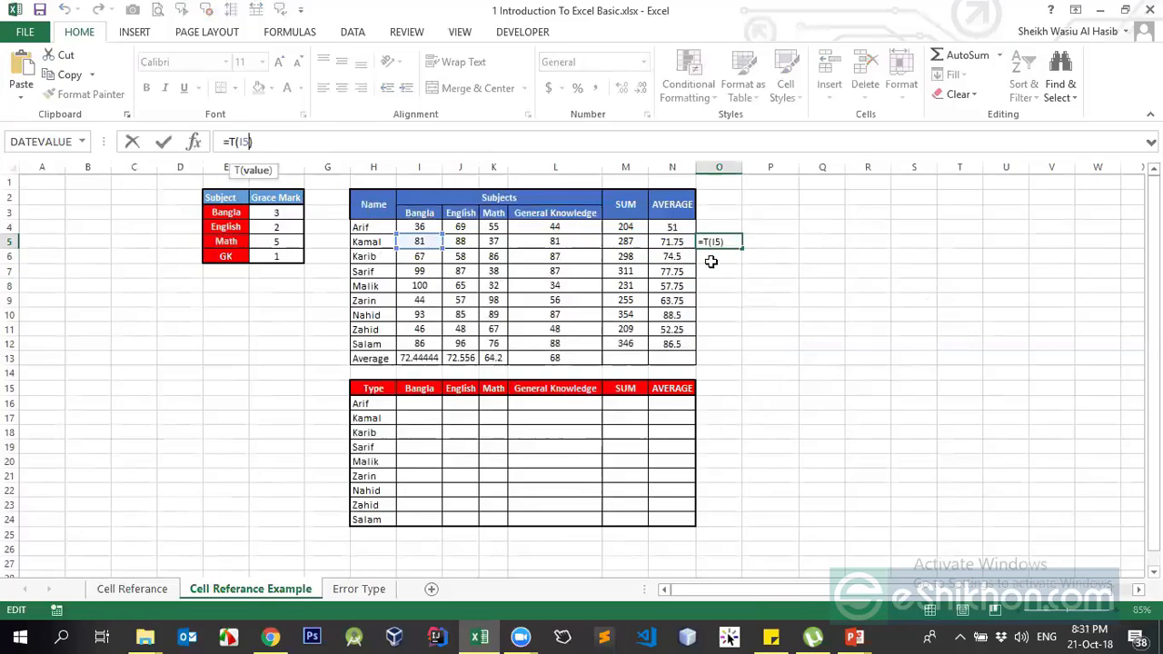
pyautogui.hotkey('ctrl', 'Return')
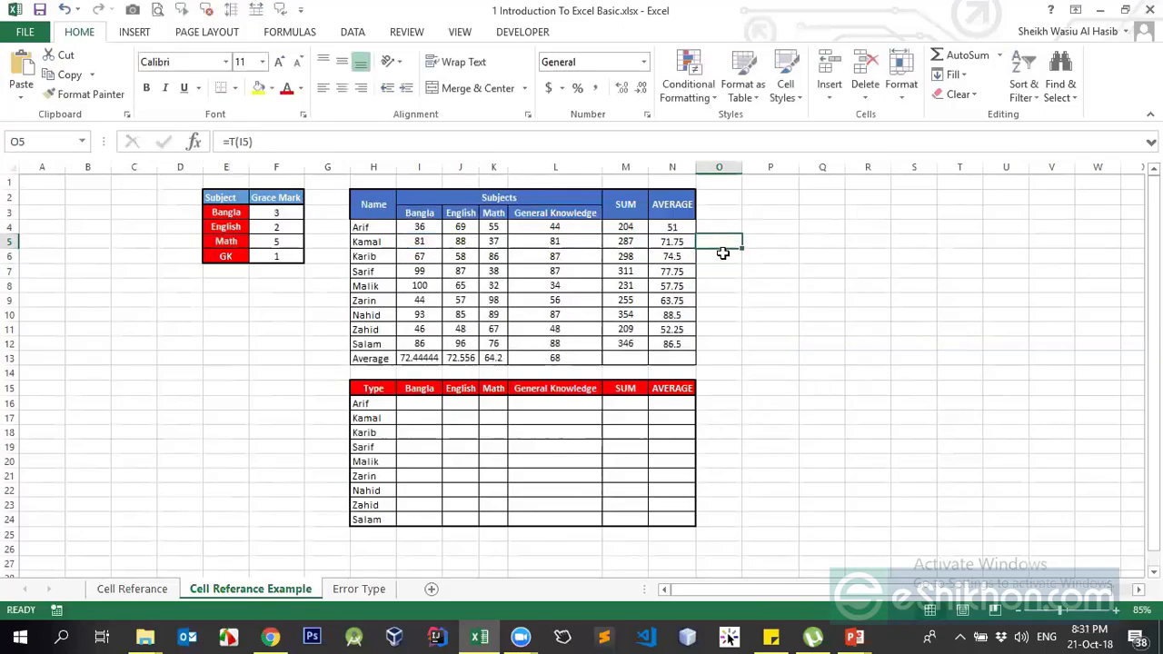
# Begin an =N( formula in P5
pyautogui.click(759, 252)
pyautogui.click(771, 238)
pyautogui.write('=N(')
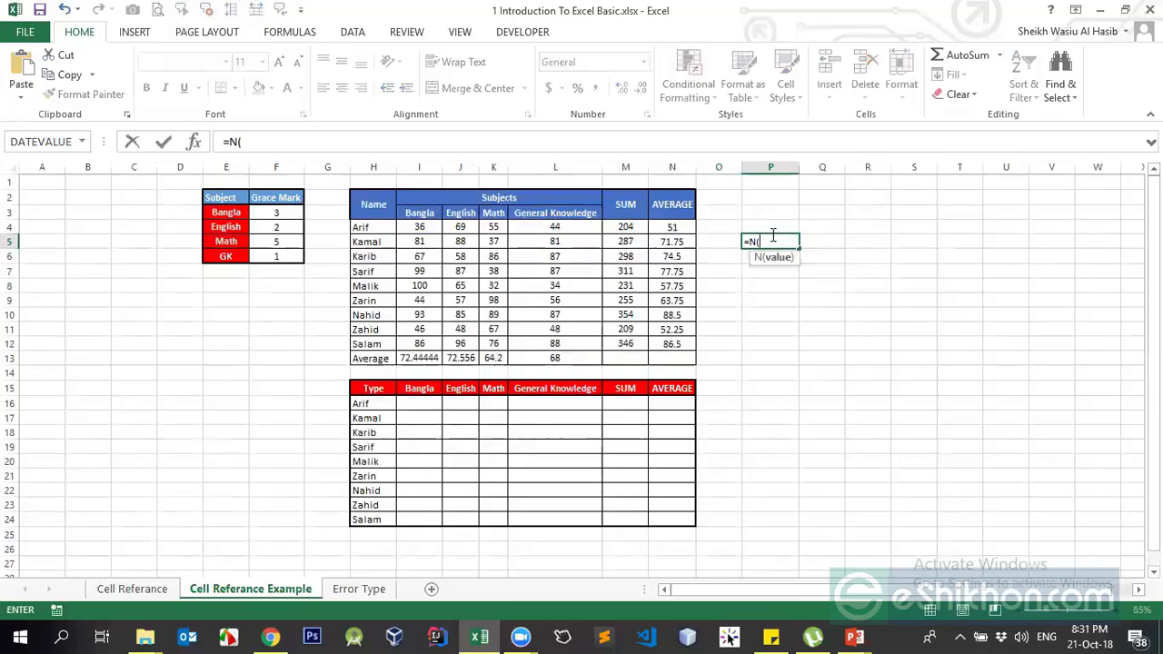
# Finish P5 as =N(I5), replace I5's 81 with a, and check O5 and P5
pyautogui.click(418, 243)
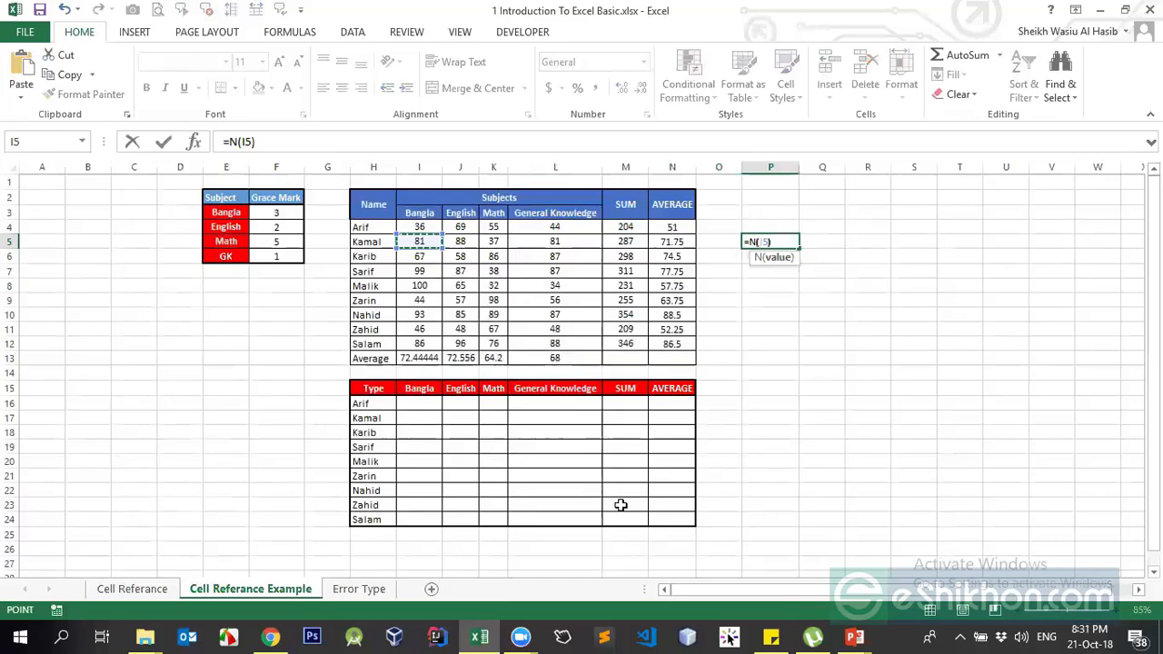
pyautogui.press('Return')
pyautogui.press('Up')
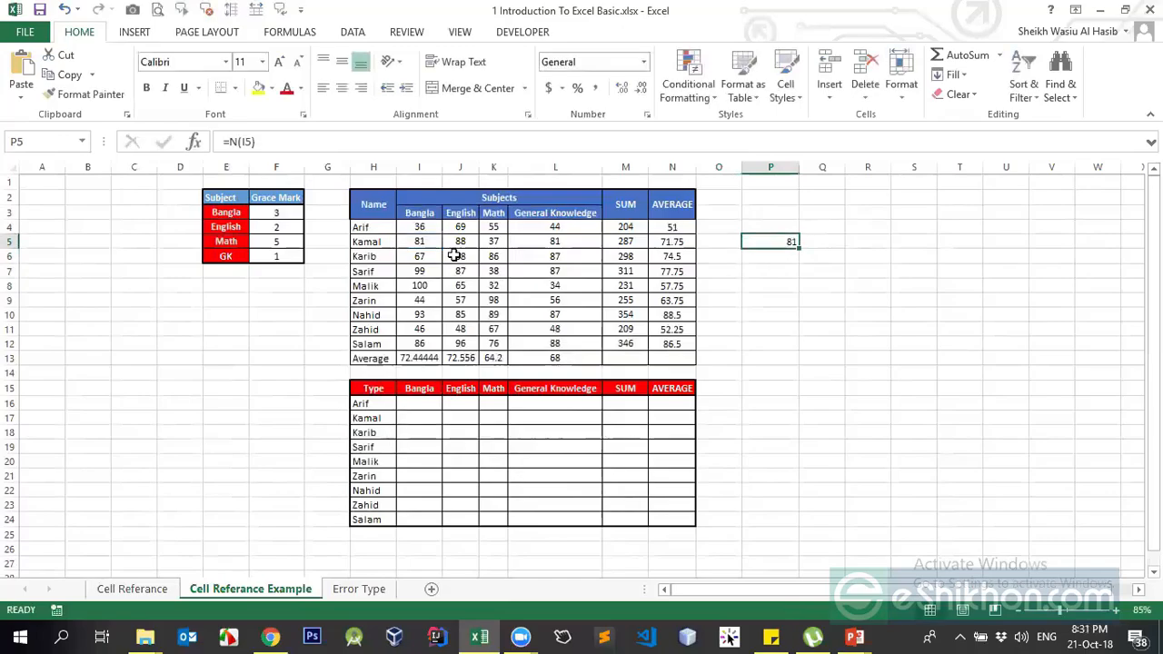
pyautogui.hotkey('ctrl', '[')
pyautogui.write('a')
pyautogui.press('Return')
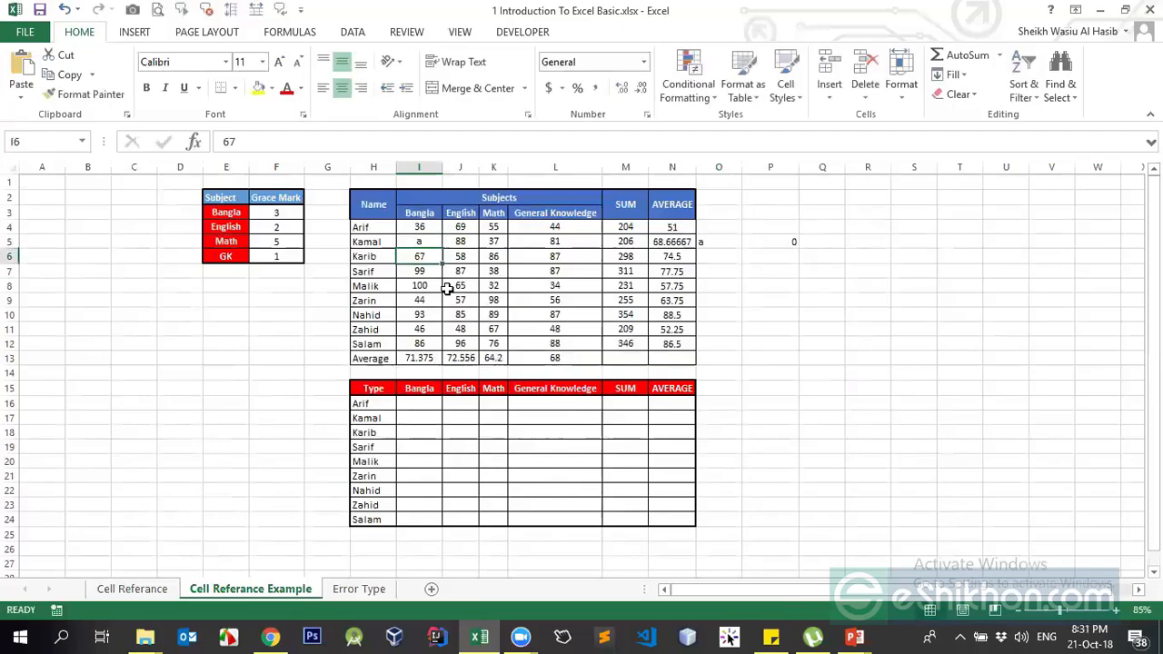
pyautogui.click(779, 243)
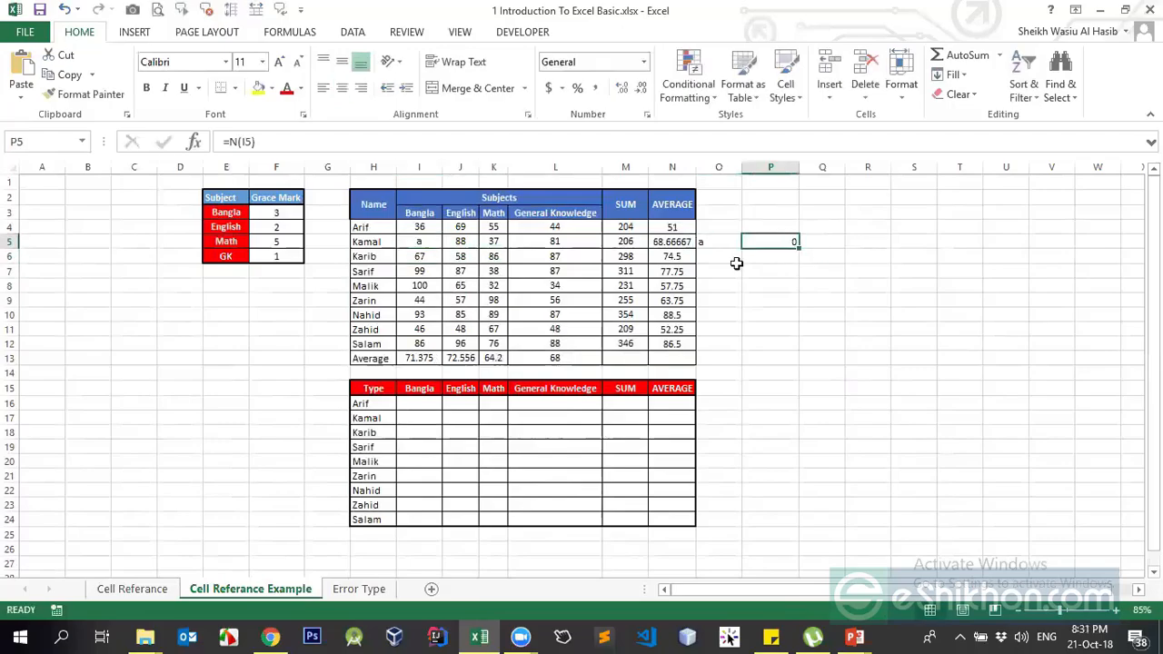
pyautogui.click(414, 242)
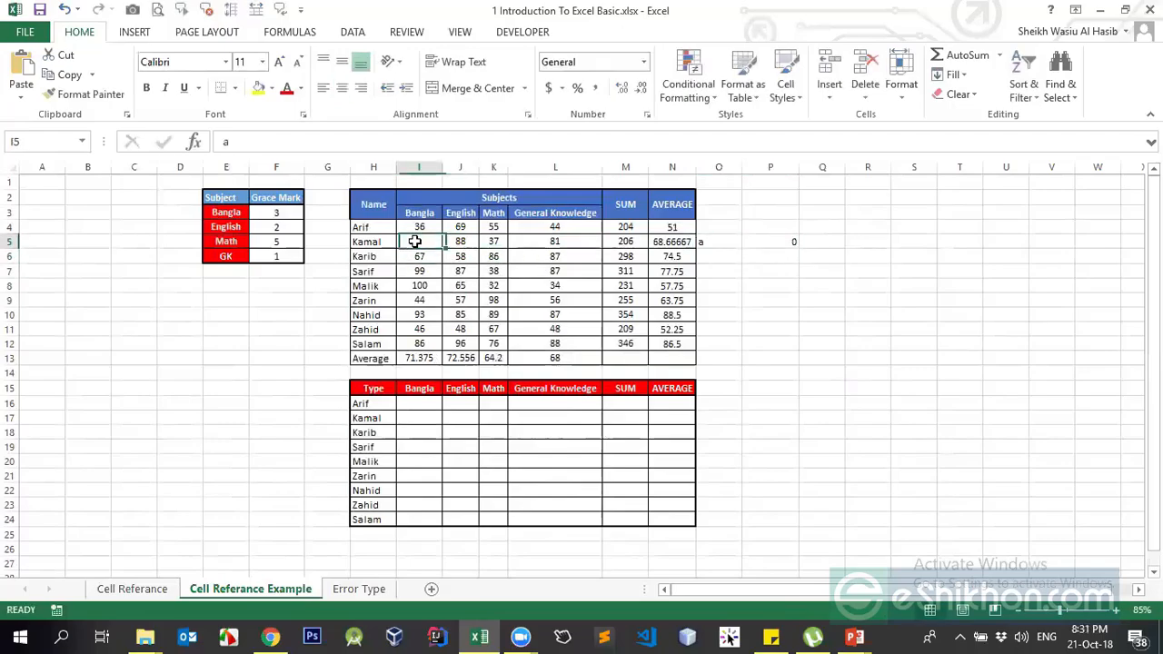
pyautogui.click(715, 242)
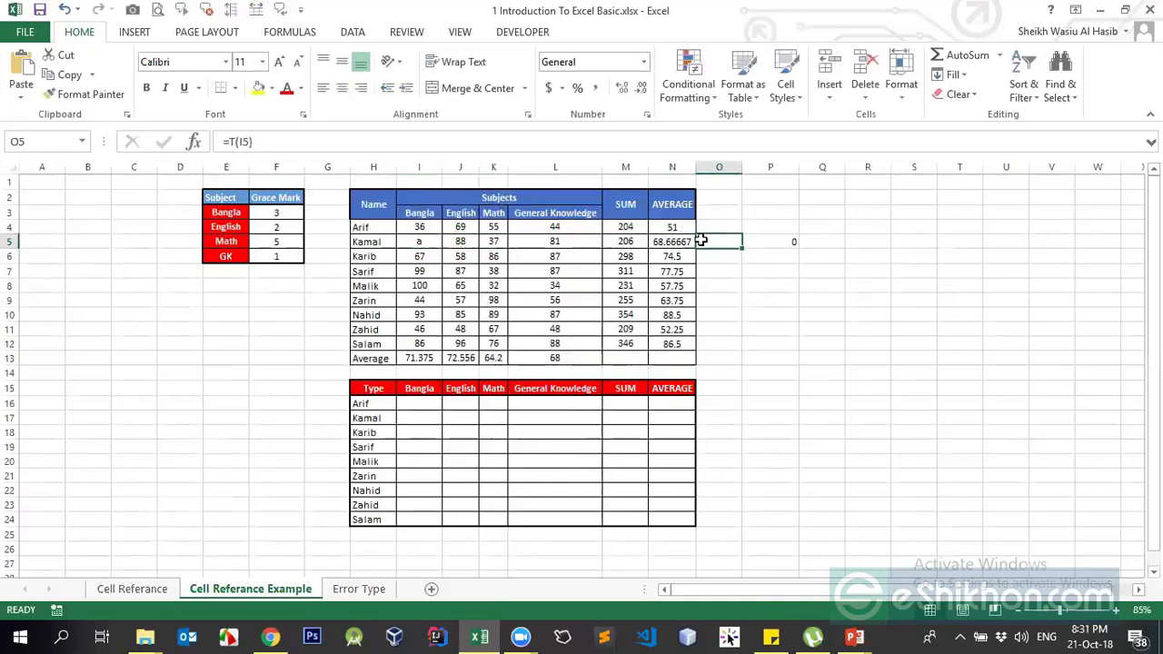
# Enter 1 in I5 and review the T formula in O5 and N formula in P5
pyautogui.click(413, 244)
pyautogui.write('1')
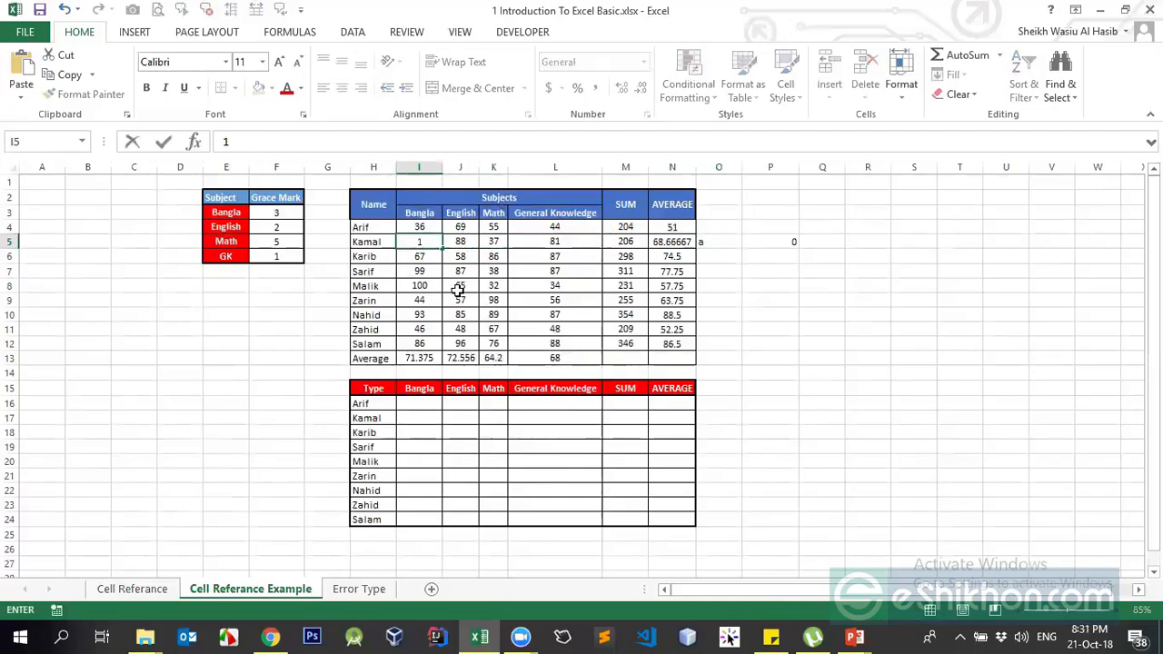
pyautogui.click(596, 289)
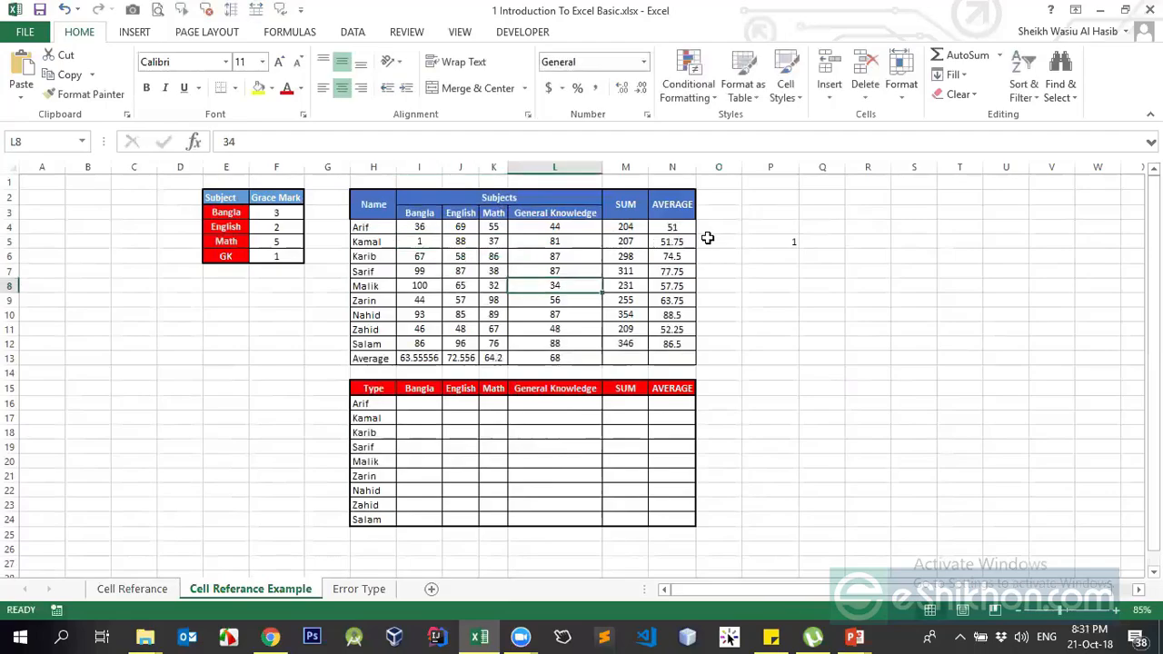
pyautogui.click(707, 238)
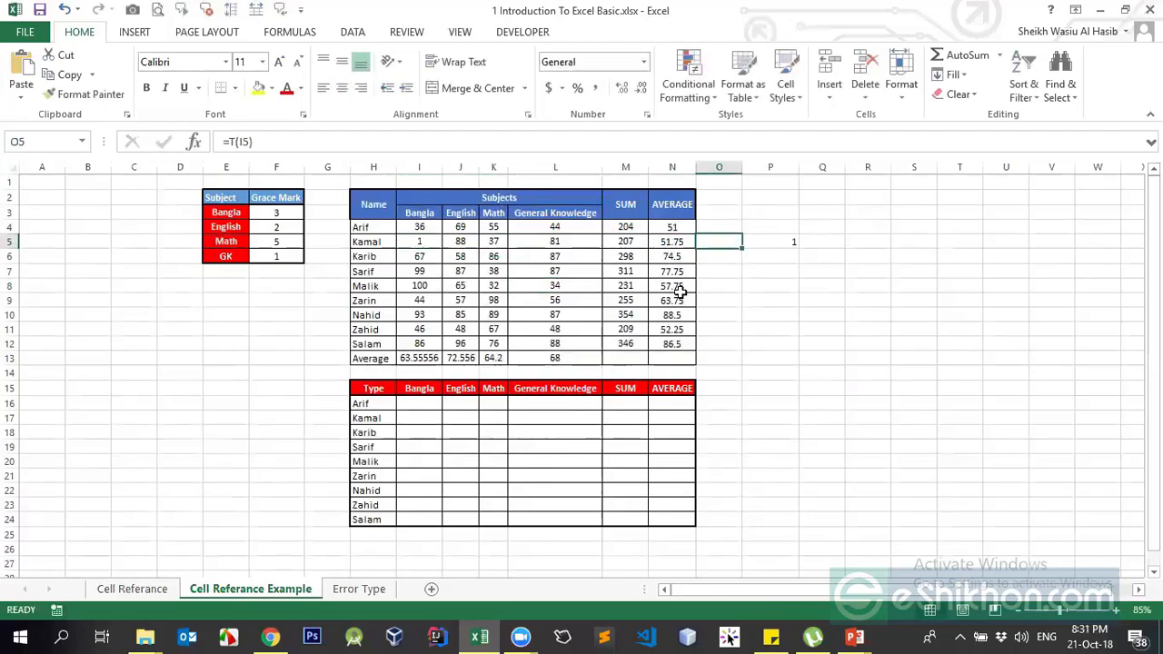
pyautogui.click(431, 242)
pyautogui.click(716, 240)
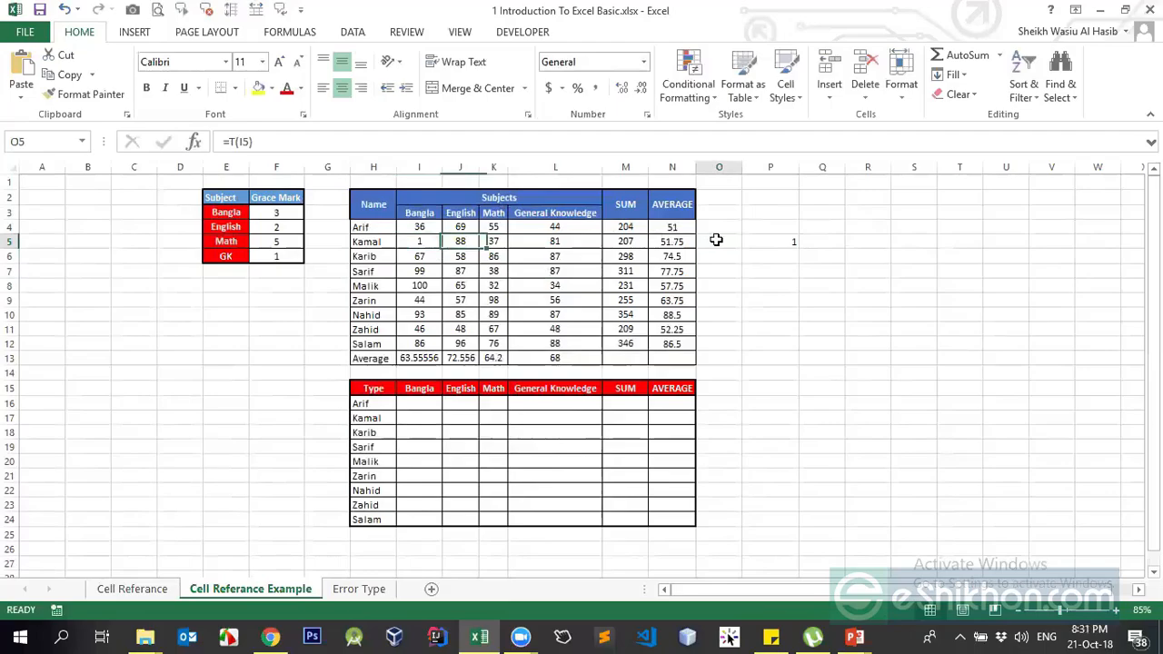
pyautogui.click(411, 247)
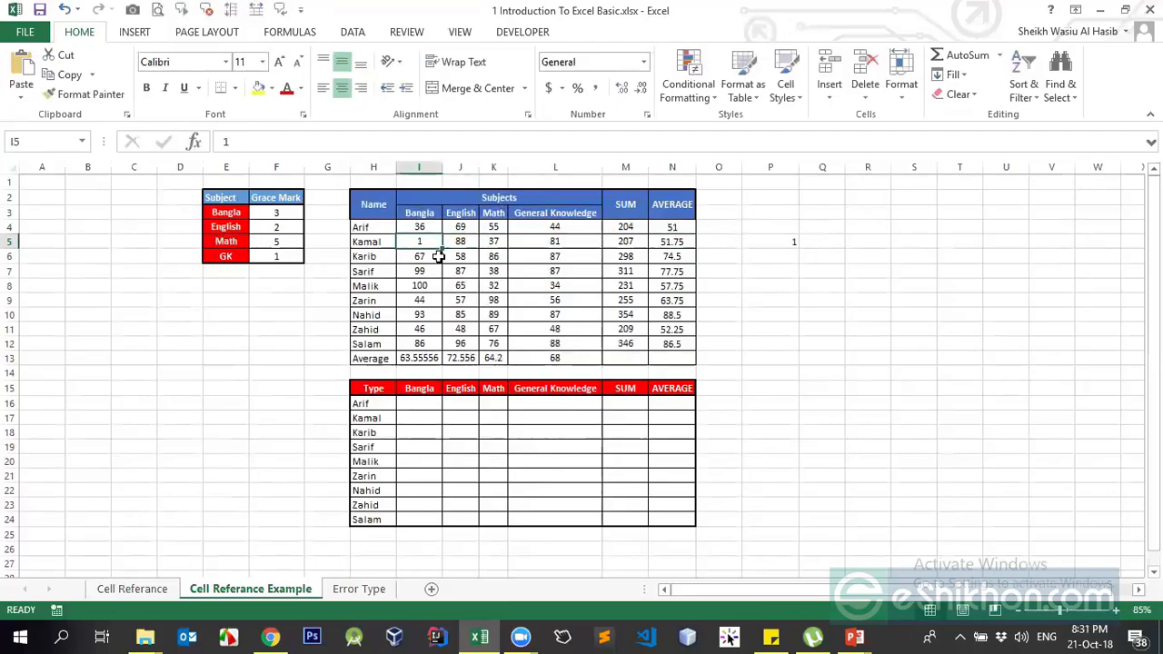
pyautogui.click(774, 241)
pyautogui.click(236, 141)
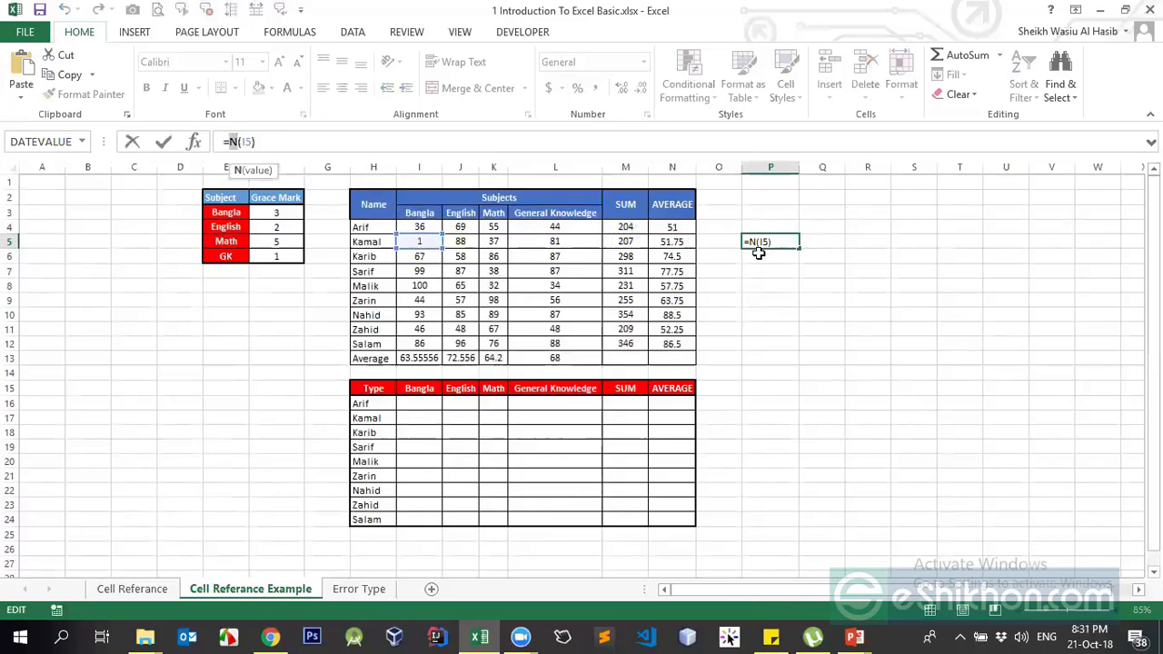
pyautogui.hotkey('ctrl', 'Return')
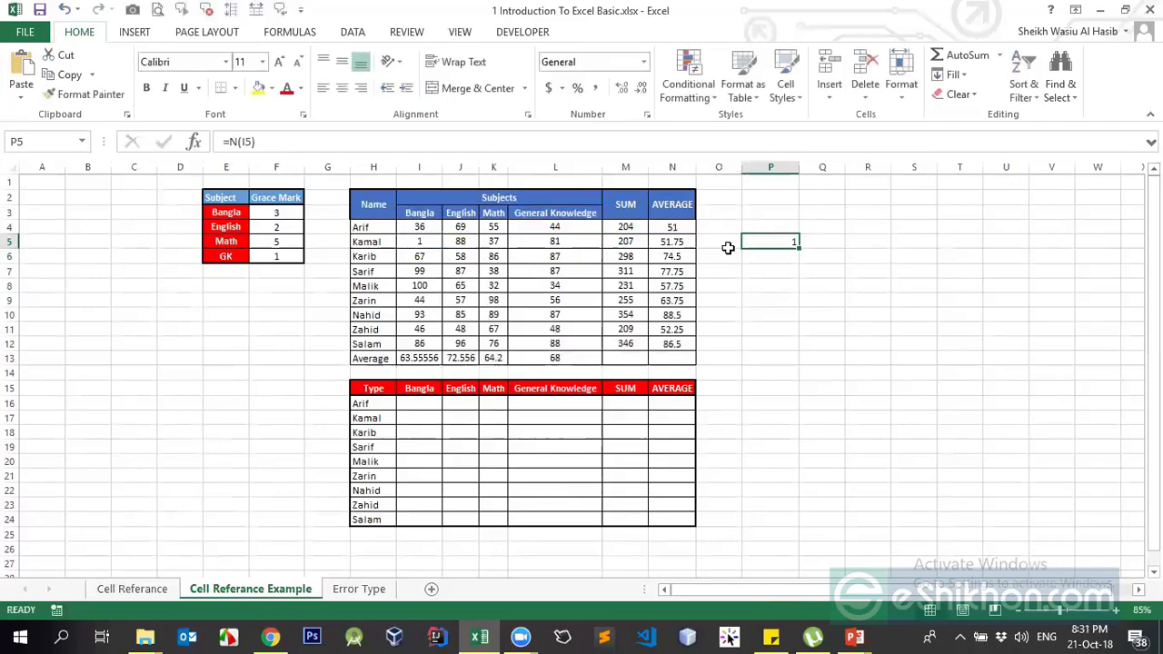
# Change I5 to 10, then to the text A, checking P5 shows 10, then 0
pyautogui.click(435, 242)
pyautogui.write('10')
pyautogui.press('Return')
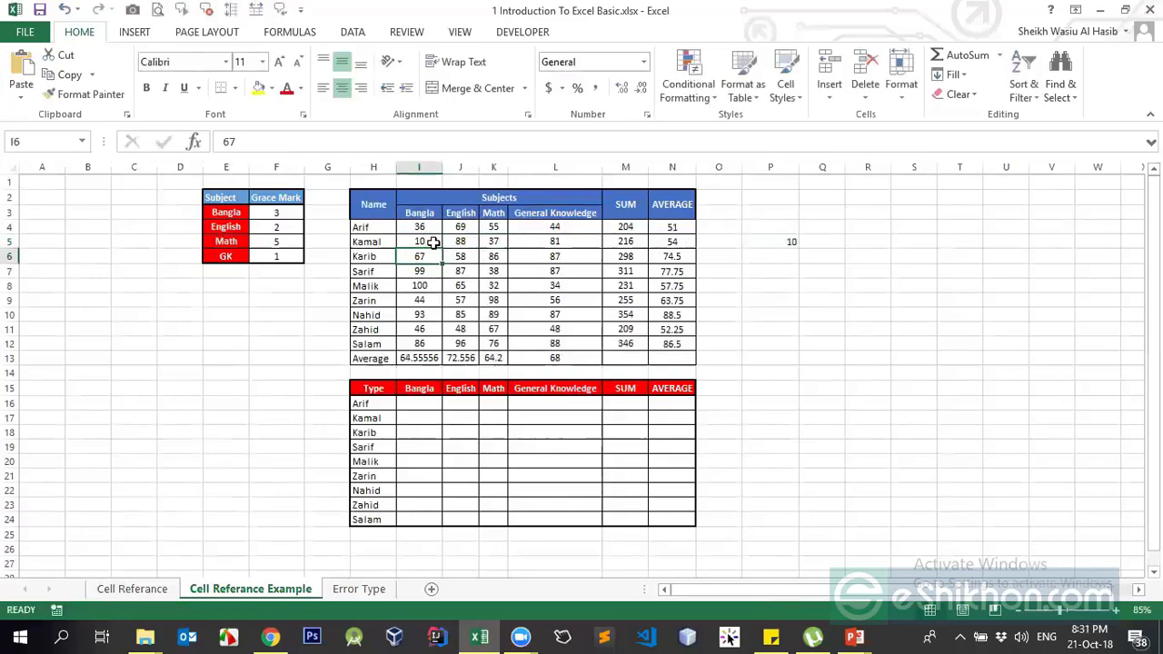
pyautogui.click(788, 243)
pyautogui.click(418, 241)
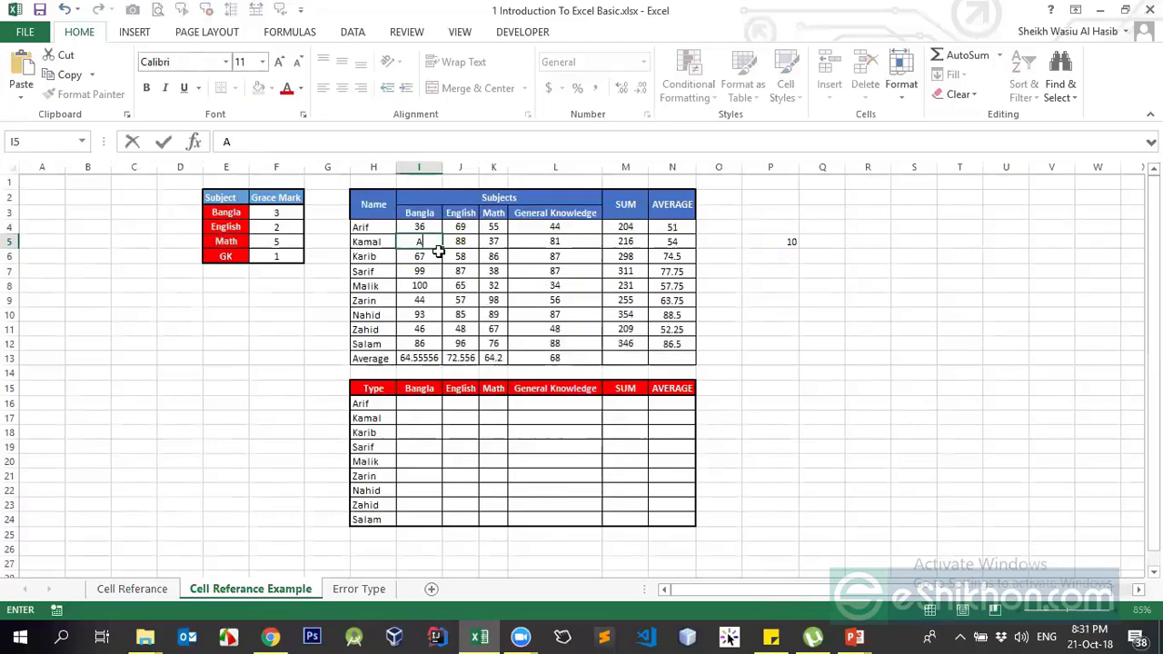
pyautogui.press('Return')
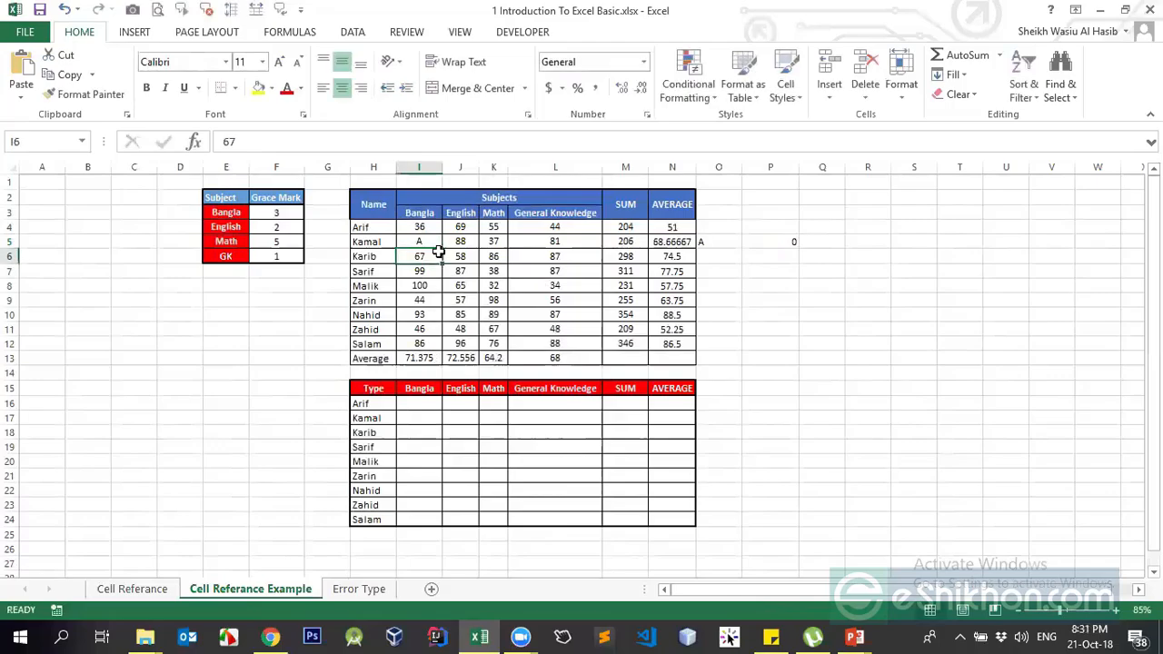
pyautogui.click(771, 239)
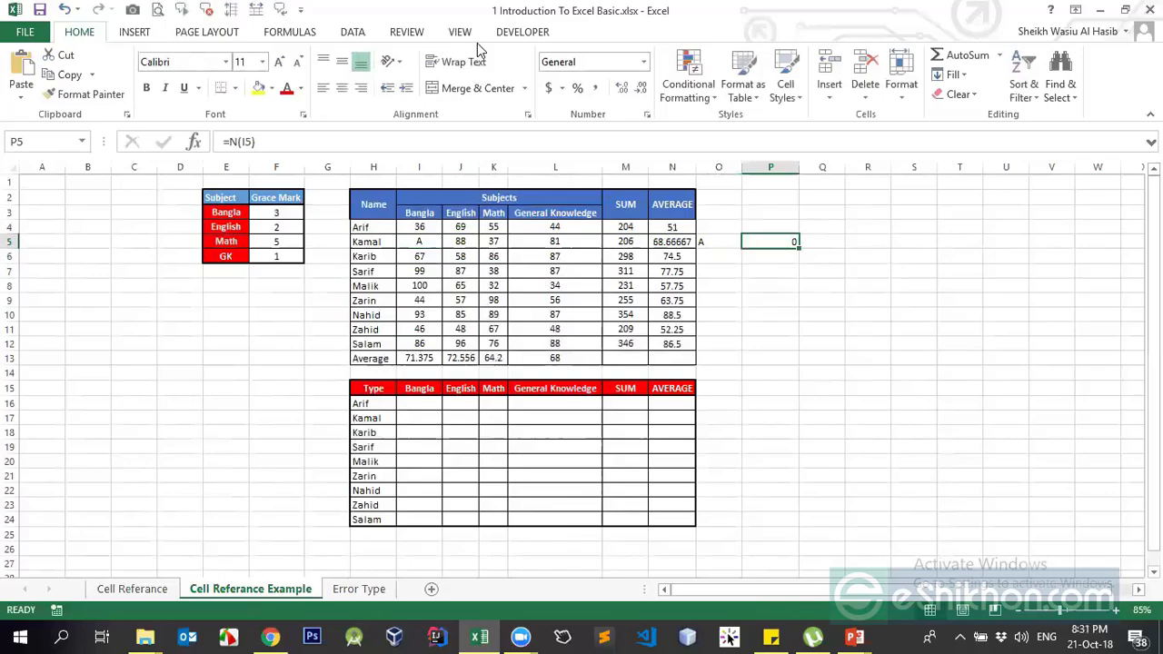
pyautogui.click(548, 38)
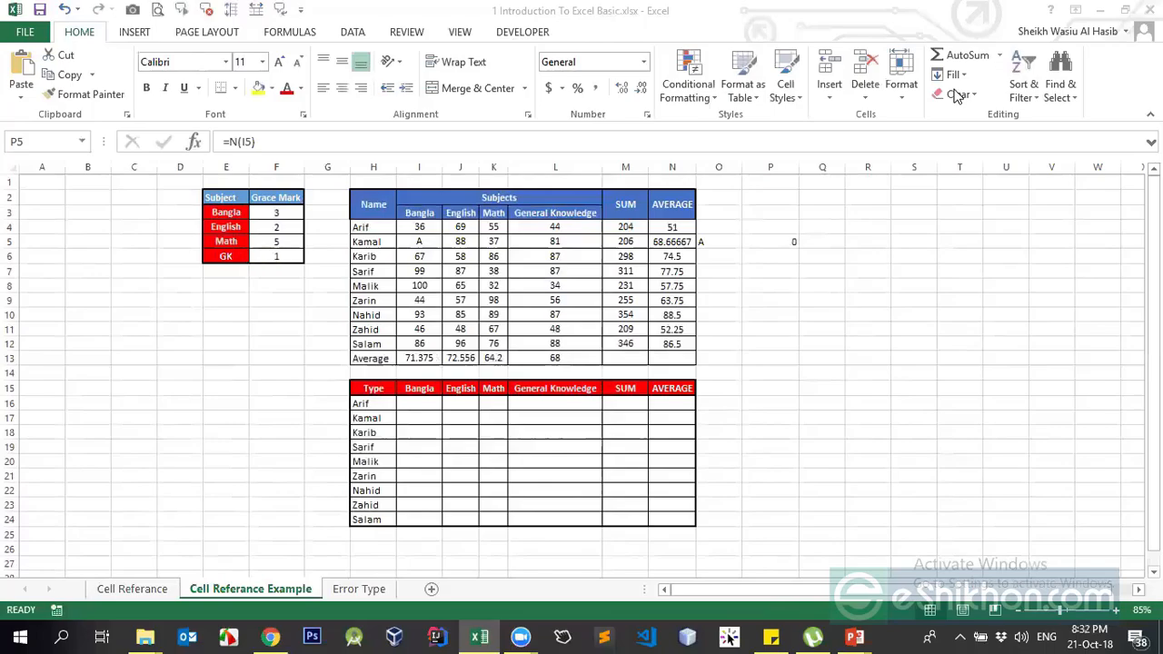
# Clear the T and N demo formulas from O5:P5
pyautogui.click(779, 243)
pyautogui.moveTo(728, 240); pyautogui.dragTo(786, 238)
pyautogui.press('Delete')
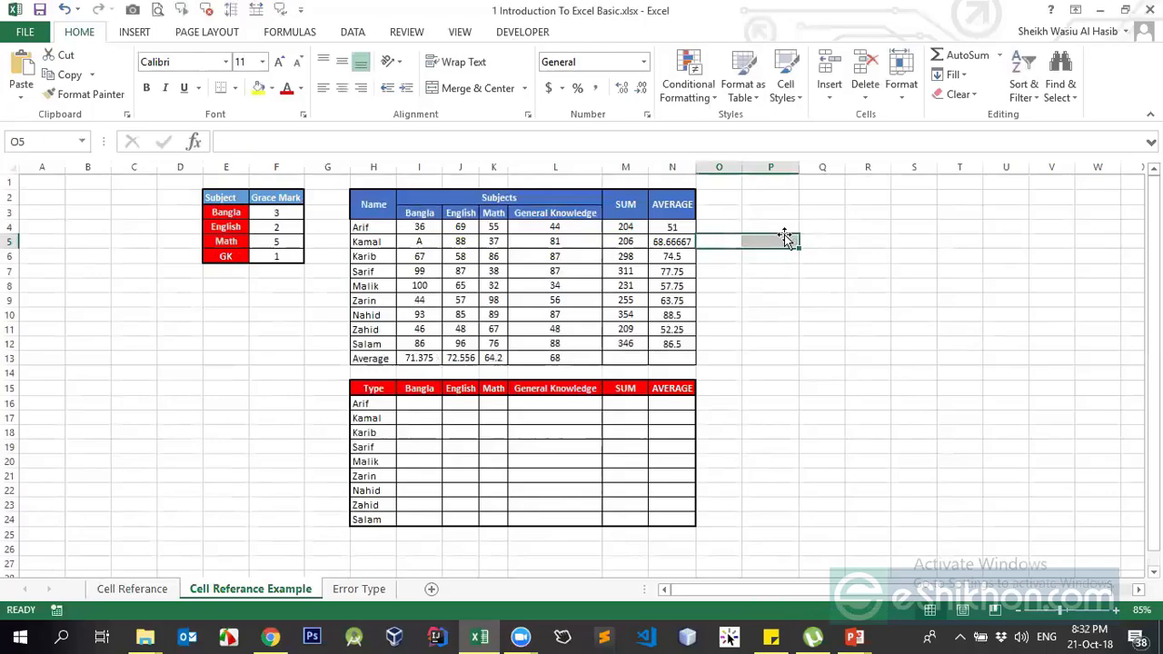
# Point out cells around the sheet, start and cancel a formula in Q6, then move to Q4
pyautogui.click(649, 260)
pyautogui.click(423, 417)
pyautogui.click(425, 403)
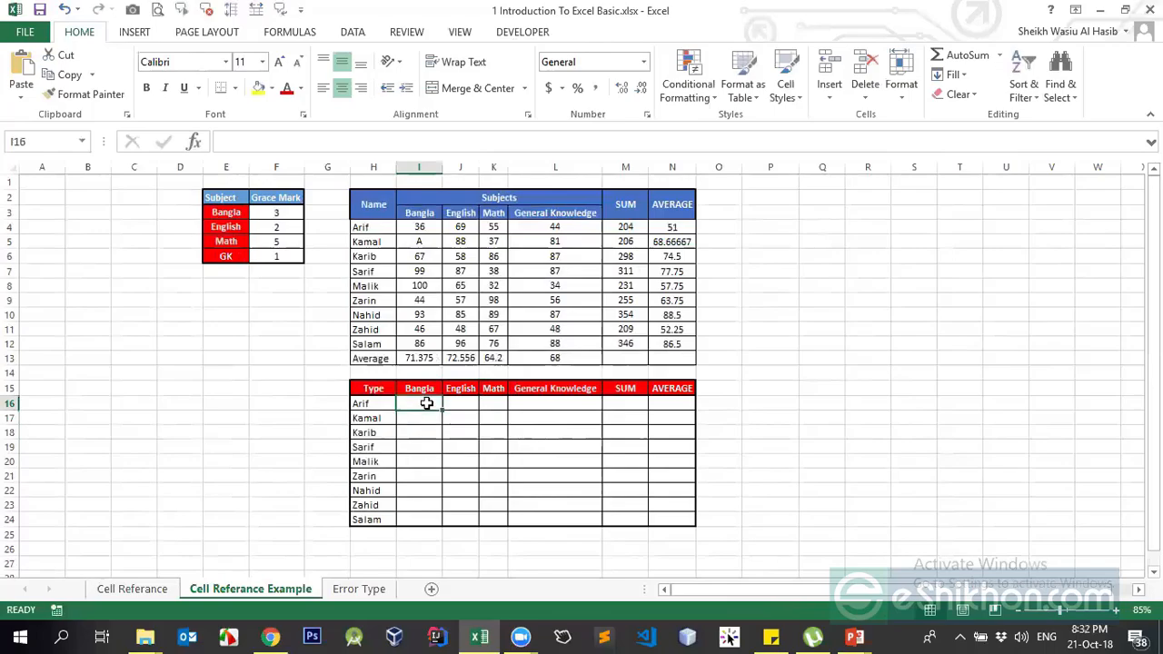
pyautogui.click(763, 327)
pyautogui.click(732, 206)
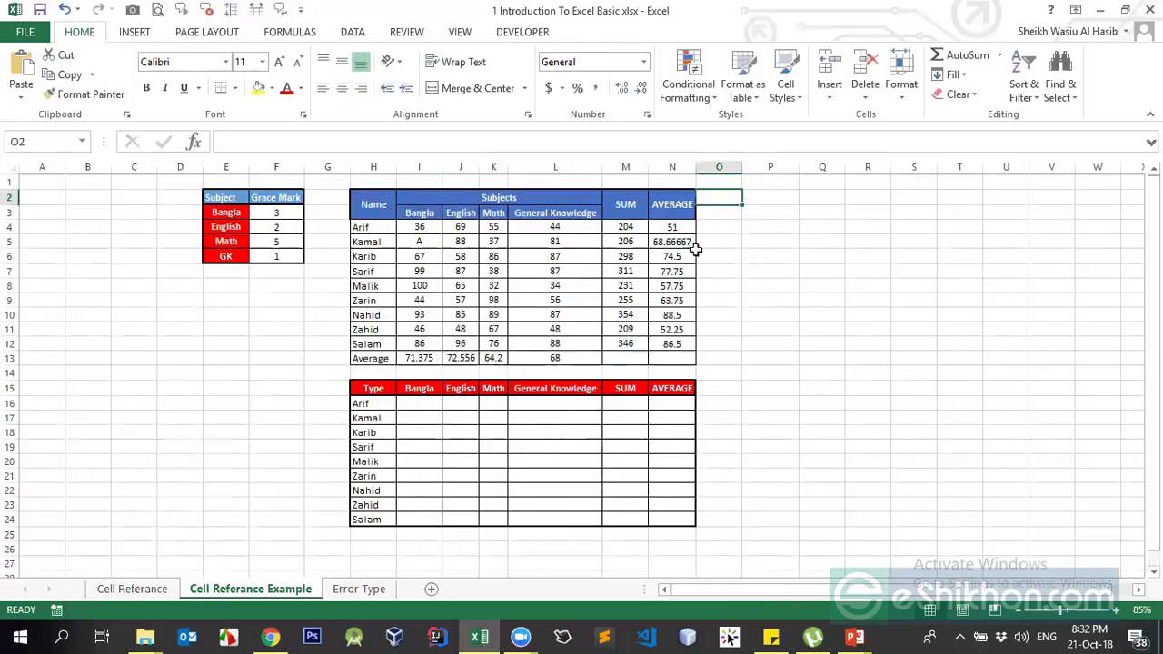
pyautogui.click(274, 211)
pyautogui.click(747, 252)
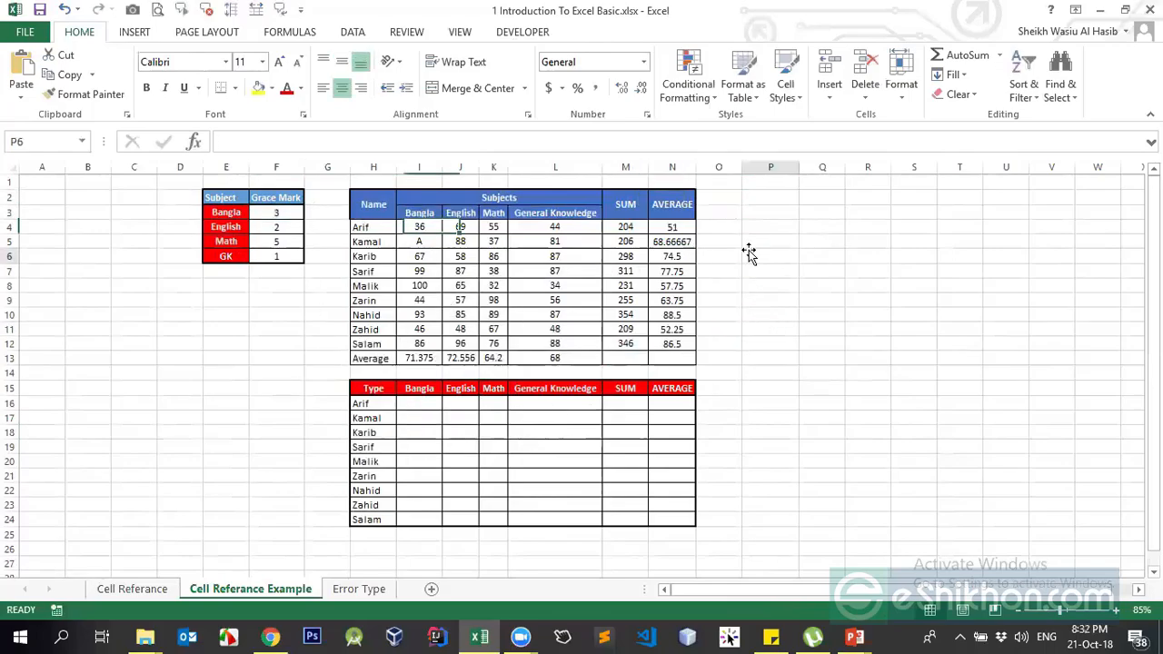
pyautogui.click(823, 258)
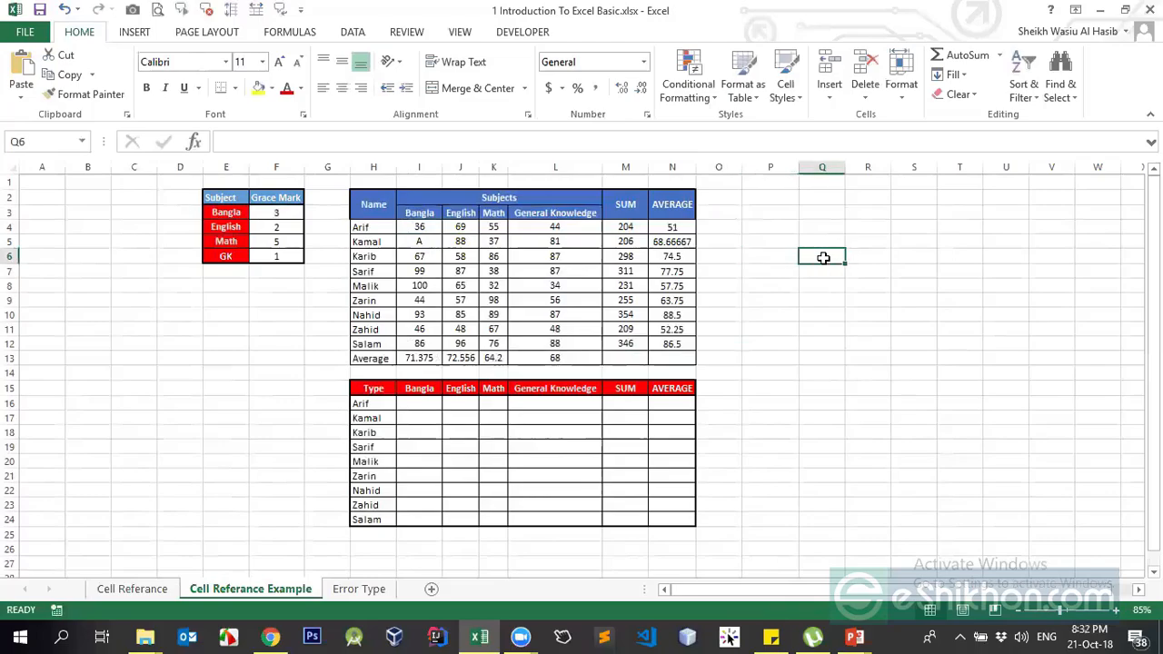
pyautogui.write('=')
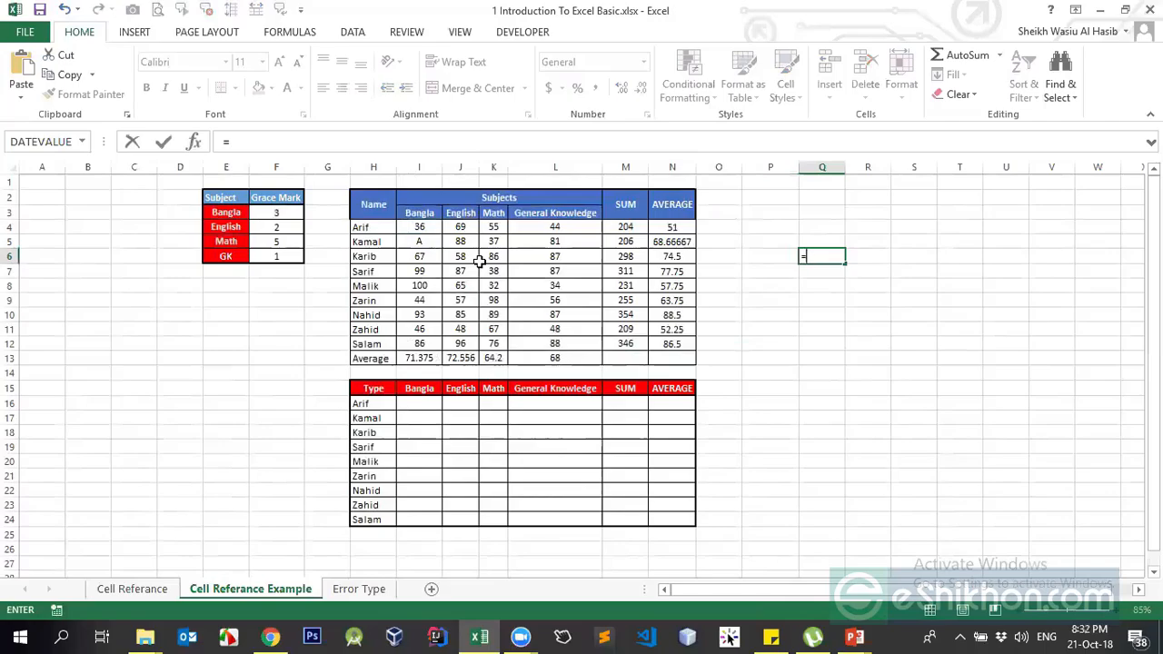
pyautogui.press('Escape')
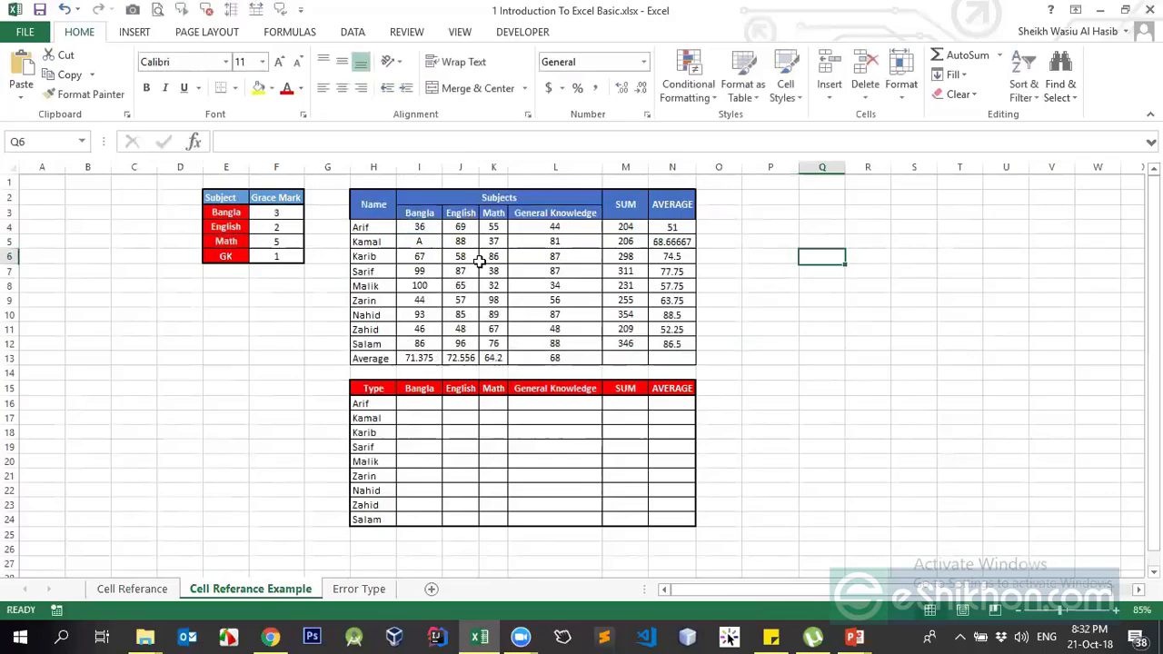
pyautogui.press('Up')
pyautogui.press('Up')
pyautogui.press('Up')
pyautogui.press('Down')
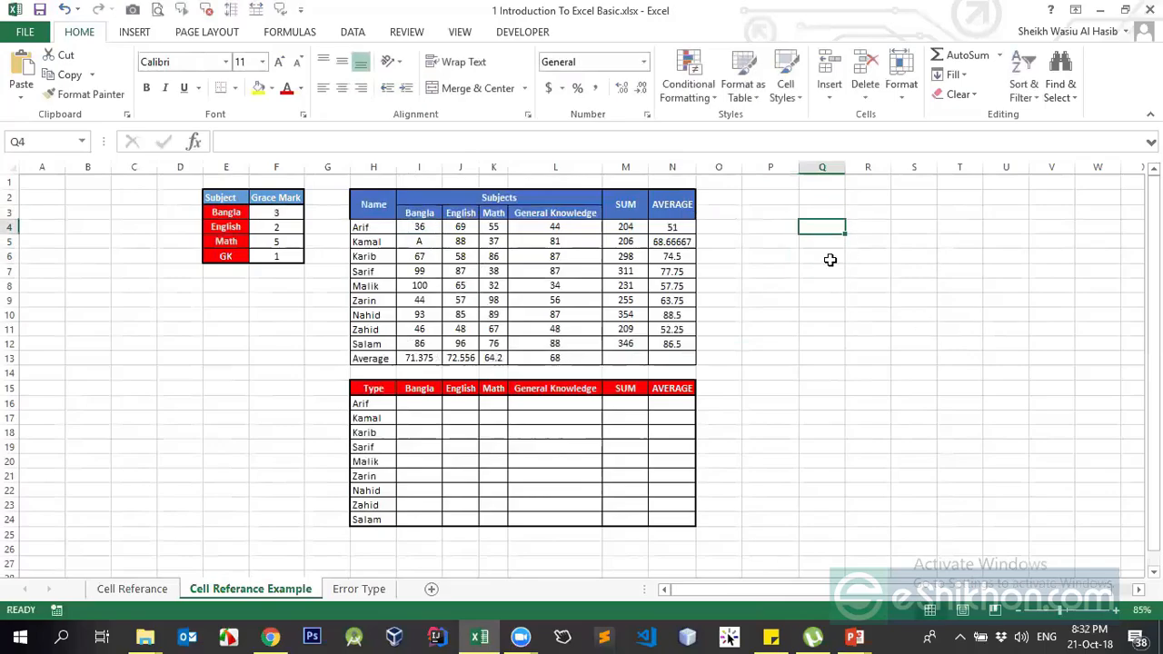
# Enter the relative reference =H4 in Q4
pyautogui.write('=')
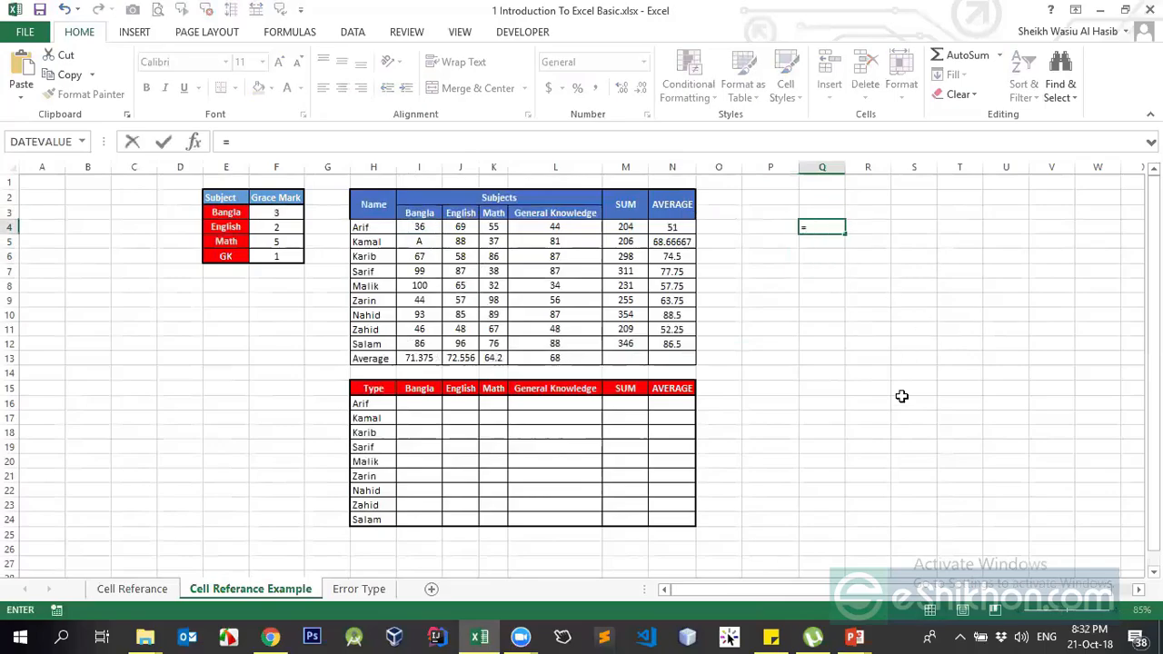
pyautogui.click(381, 228)
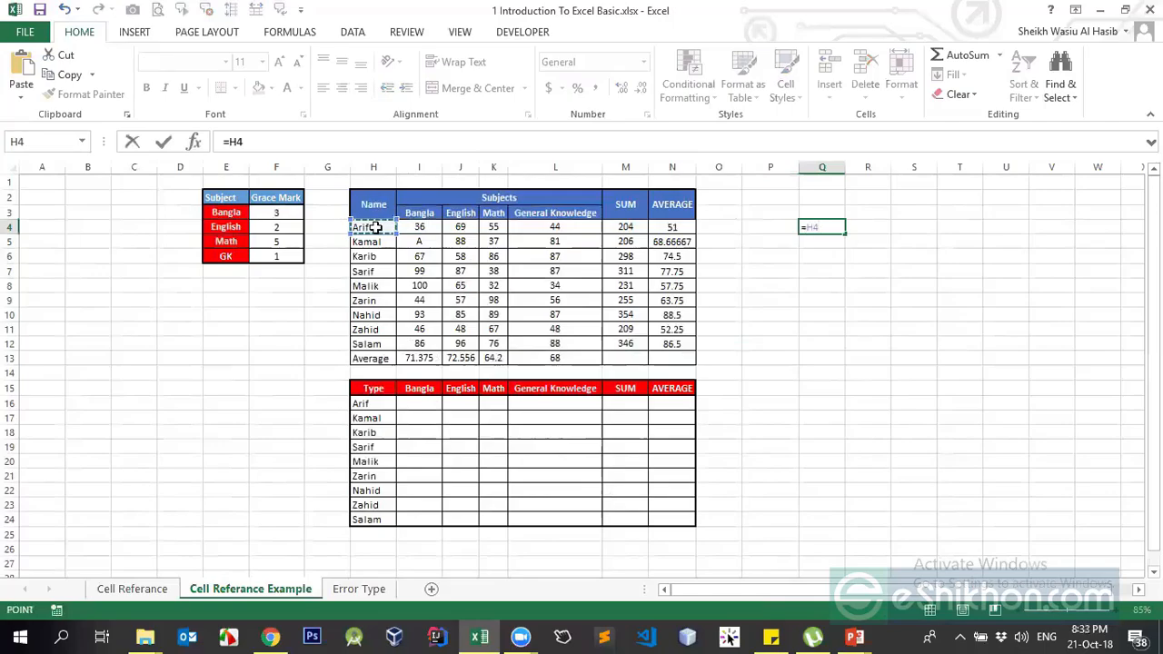
pyautogui.press('Return')
pyautogui.click(821, 228)
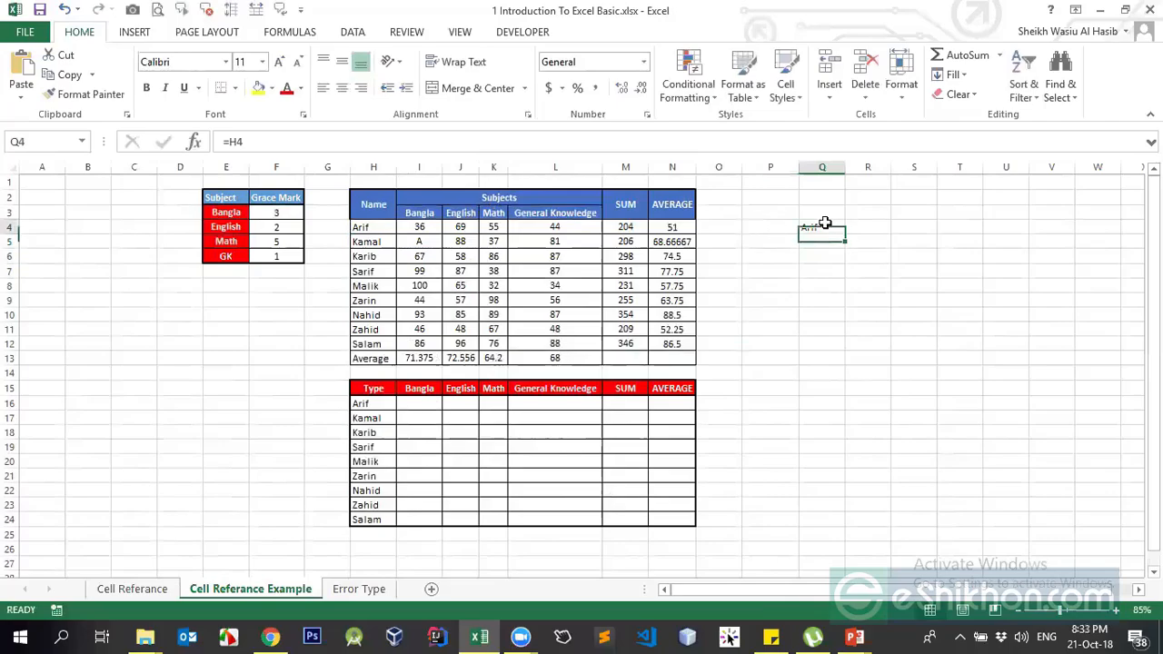
pyautogui.click(824, 241)
# Enter the absolute reference =$F$3 in Q5 using F4
pyautogui.write('=')
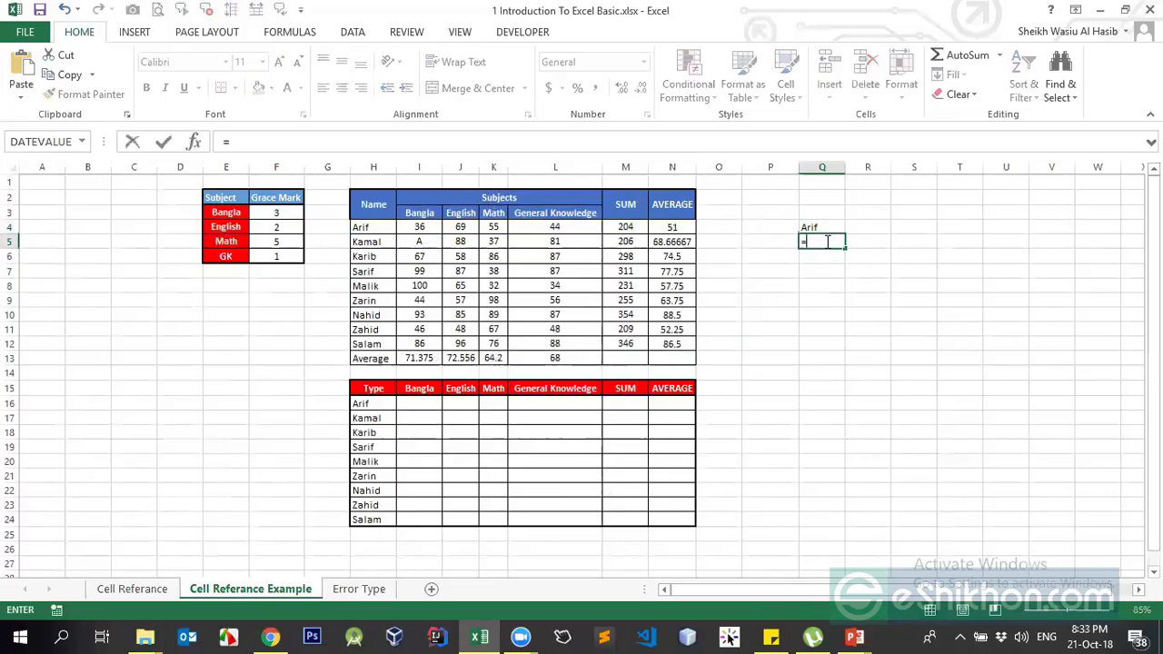
pyautogui.click(279, 212)
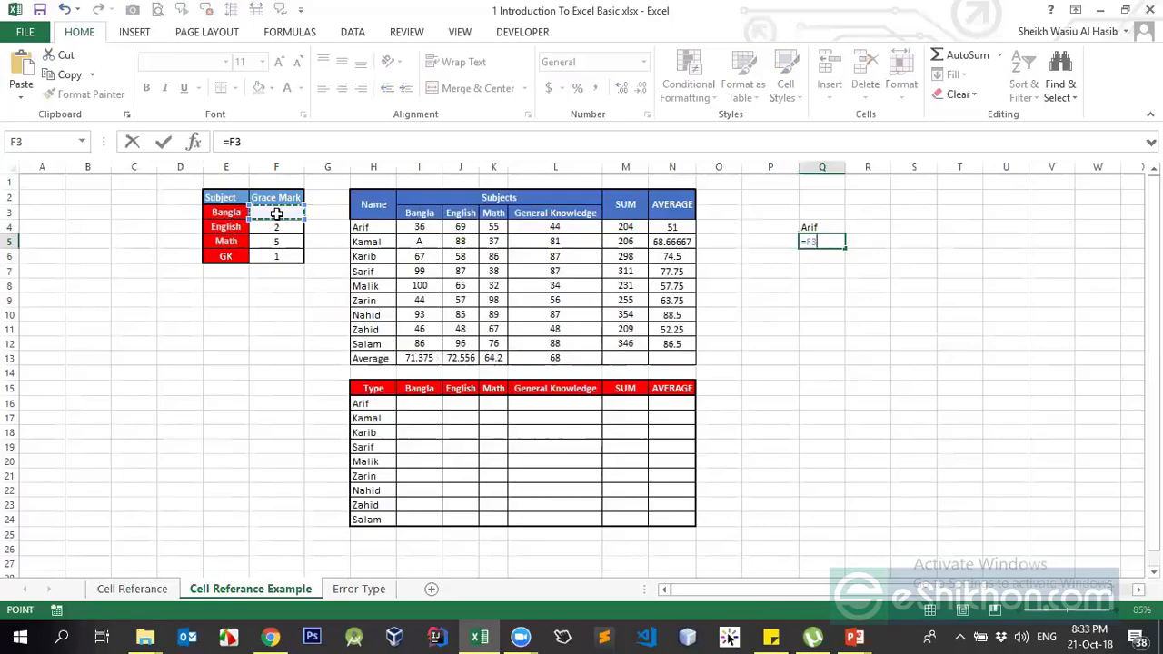
pyautogui.press('F4')
pyautogui.press('Return')
pyautogui.press('Up')
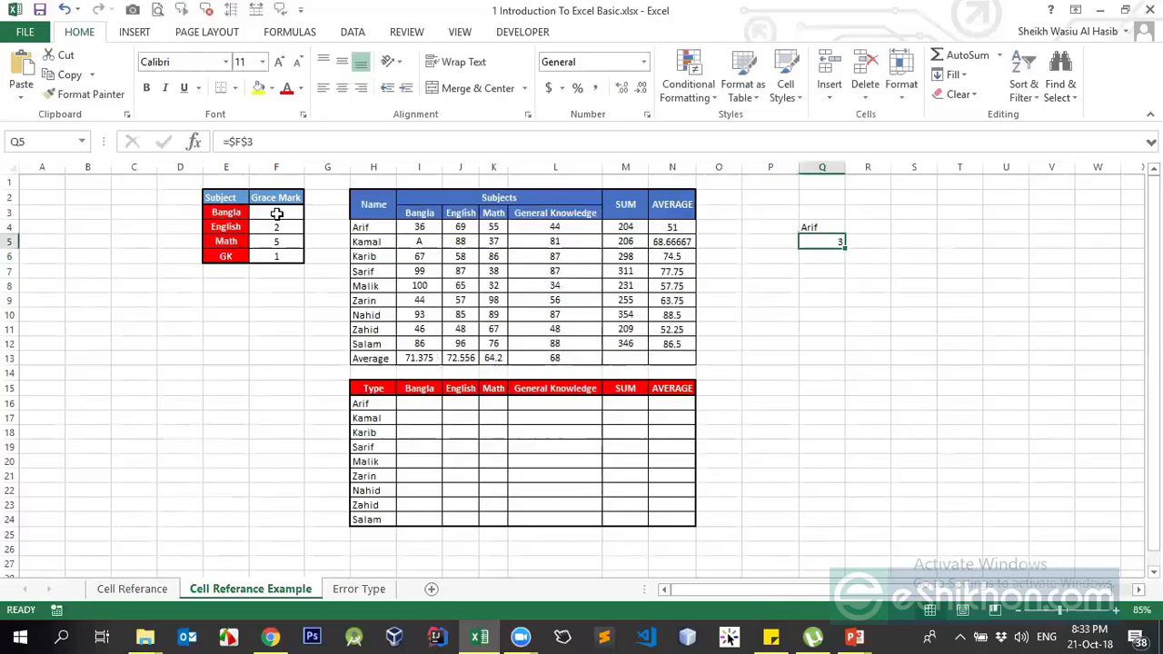
pyautogui.press('Down')
# Enter the mixed reference =M$5 in Q6, then centre Q4:Q6
pyautogui.write('=')
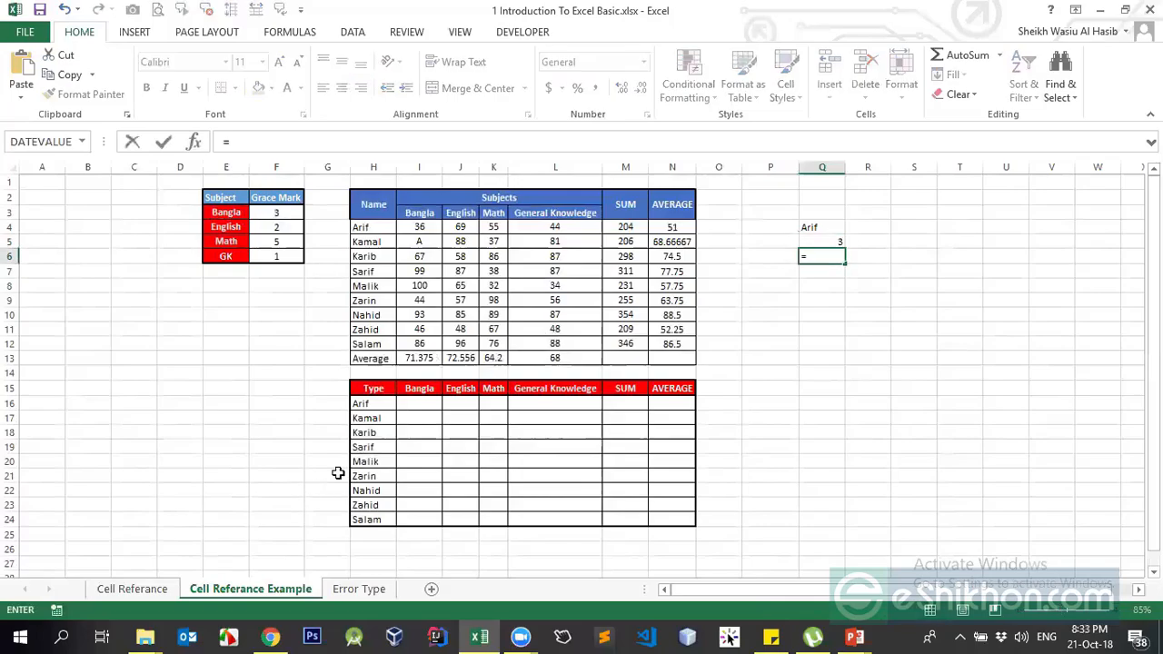
pyautogui.click(625, 240)
pyautogui.press('F4')
pyautogui.press('F4')
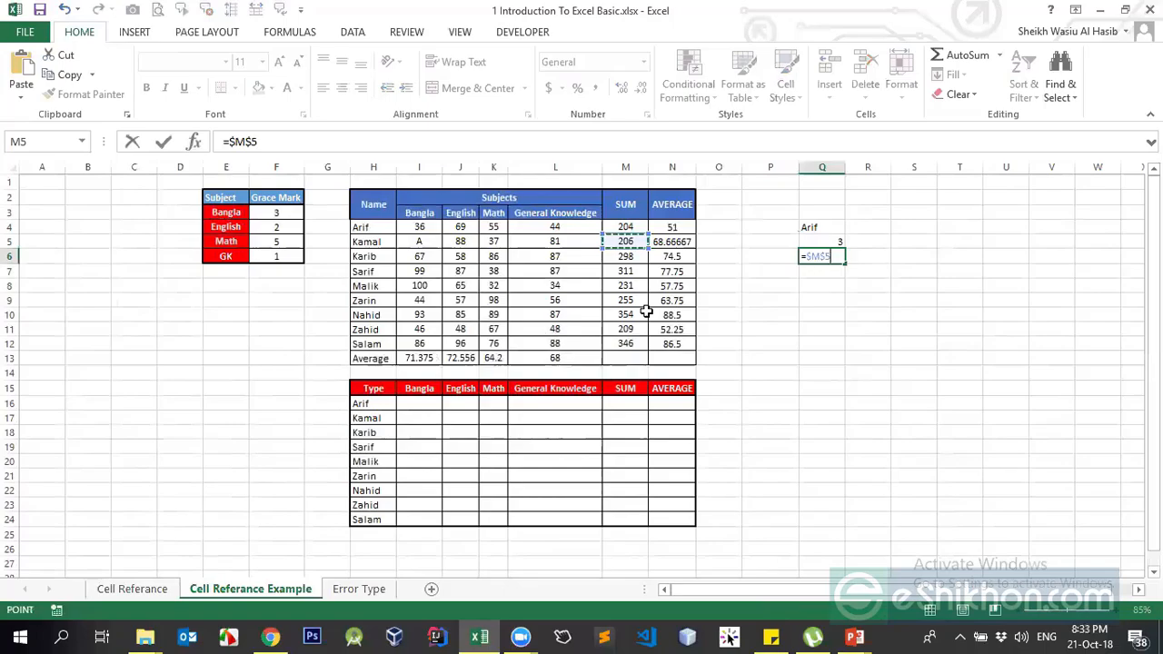
pyautogui.press('Return')
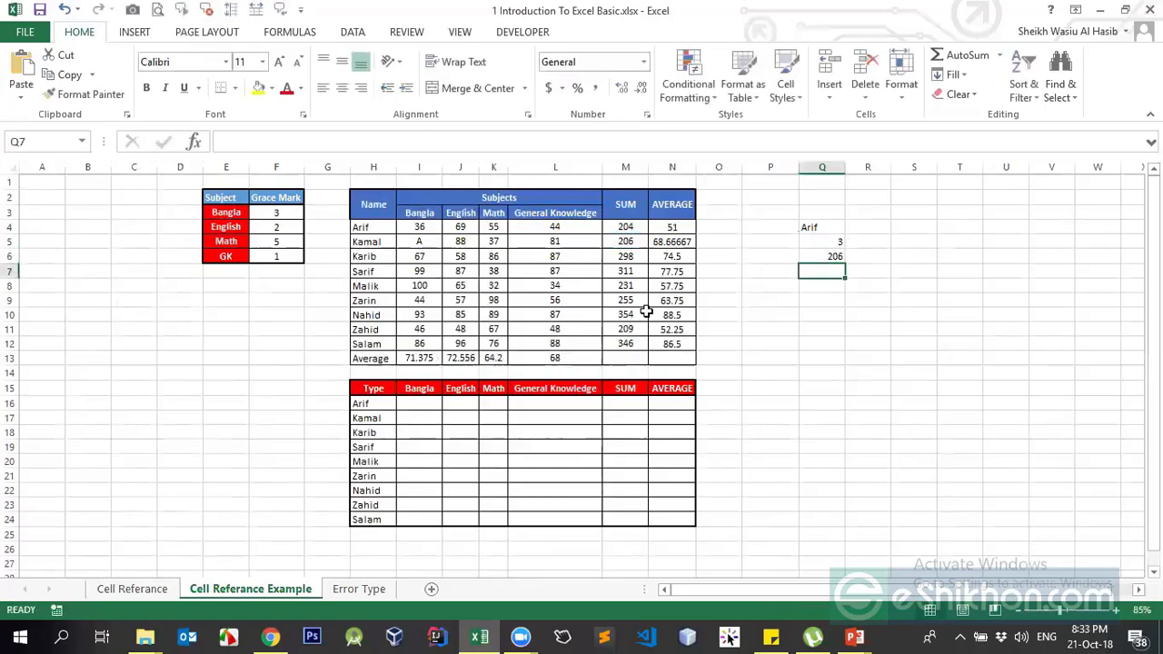
pyautogui.press('Up')
pyautogui.moveTo(817, 229); pyautogui.dragTo(821, 253)
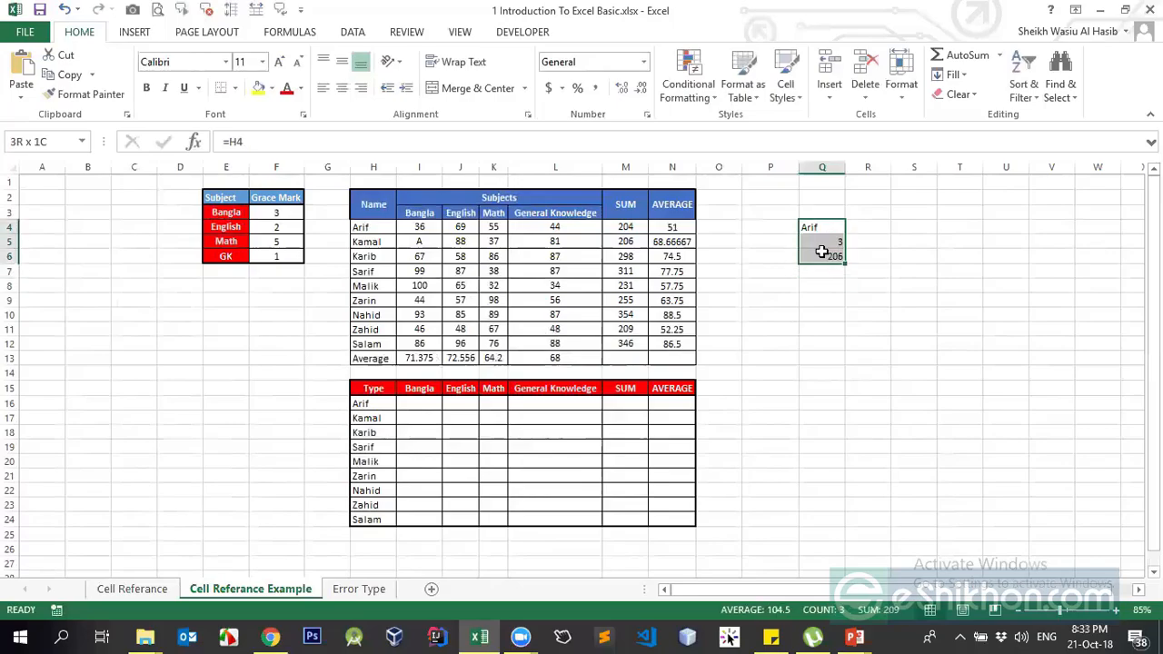
pyautogui.click(342, 88)
# Turn on Show Formulas from the Formulas tab
pyautogui.click(799, 257)
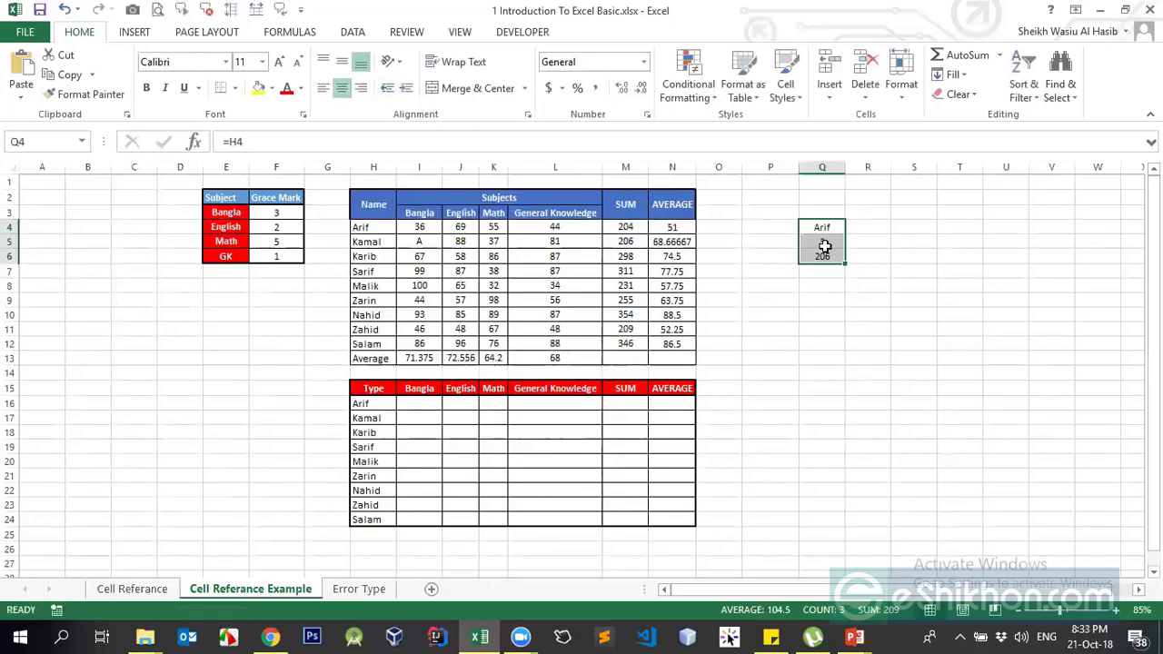
pyautogui.click(289, 33)
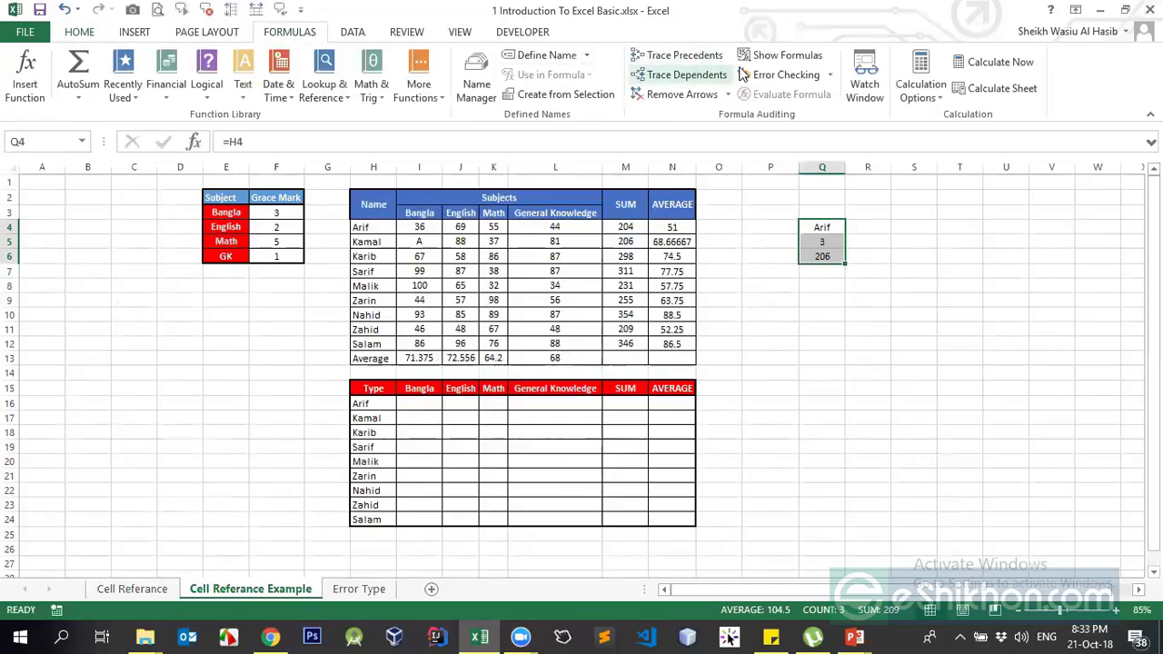
pyautogui.click(767, 58)
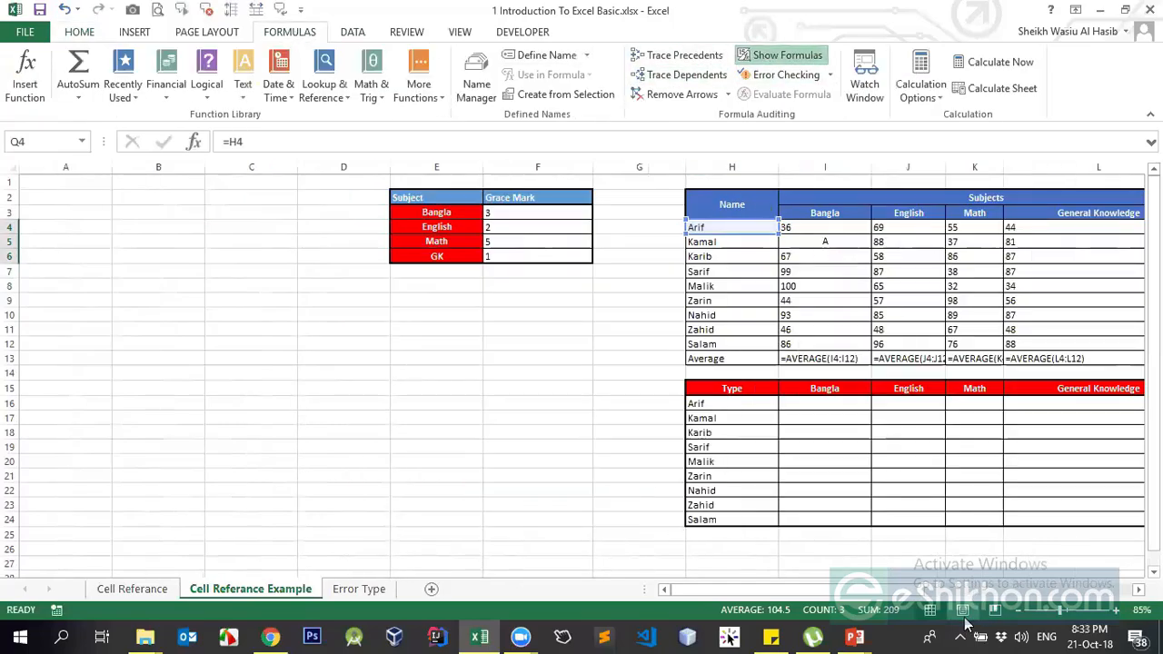
pyautogui.moveTo(897, 589); pyautogui.dragTo(1097, 589)
pyautogui.click(760, 304)
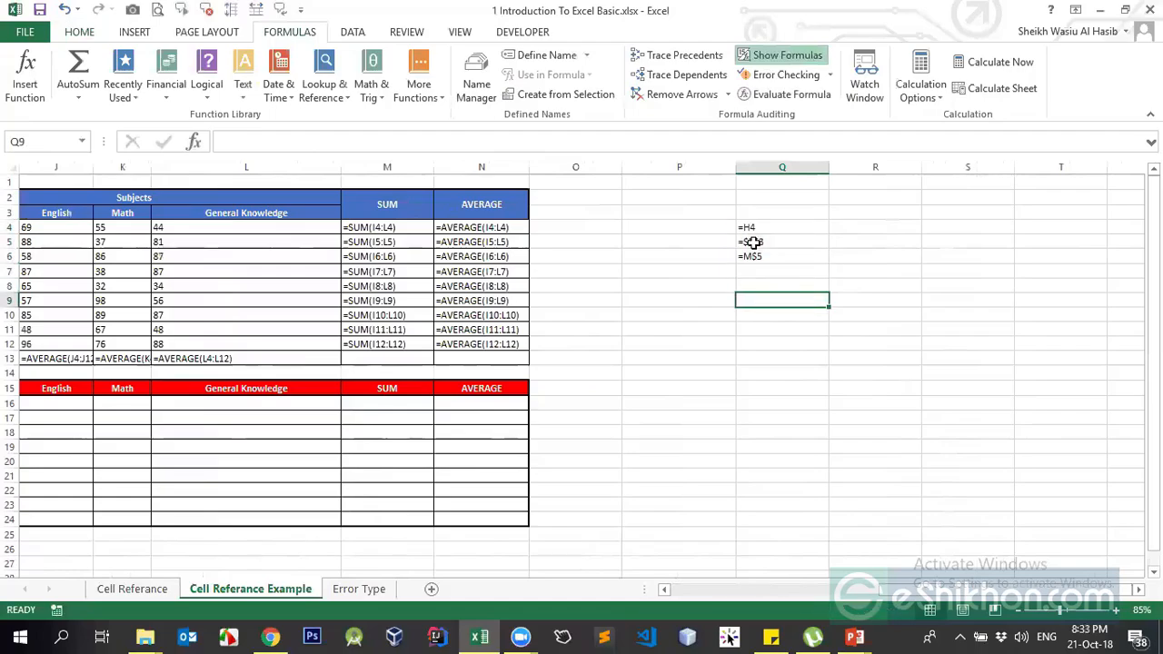
pyautogui.click(753, 242)
pyautogui.click(833, 226)
# Number the examples 1, 2 and 3 in P4:P6
pyautogui.click(718, 227)
pyautogui.write('1')
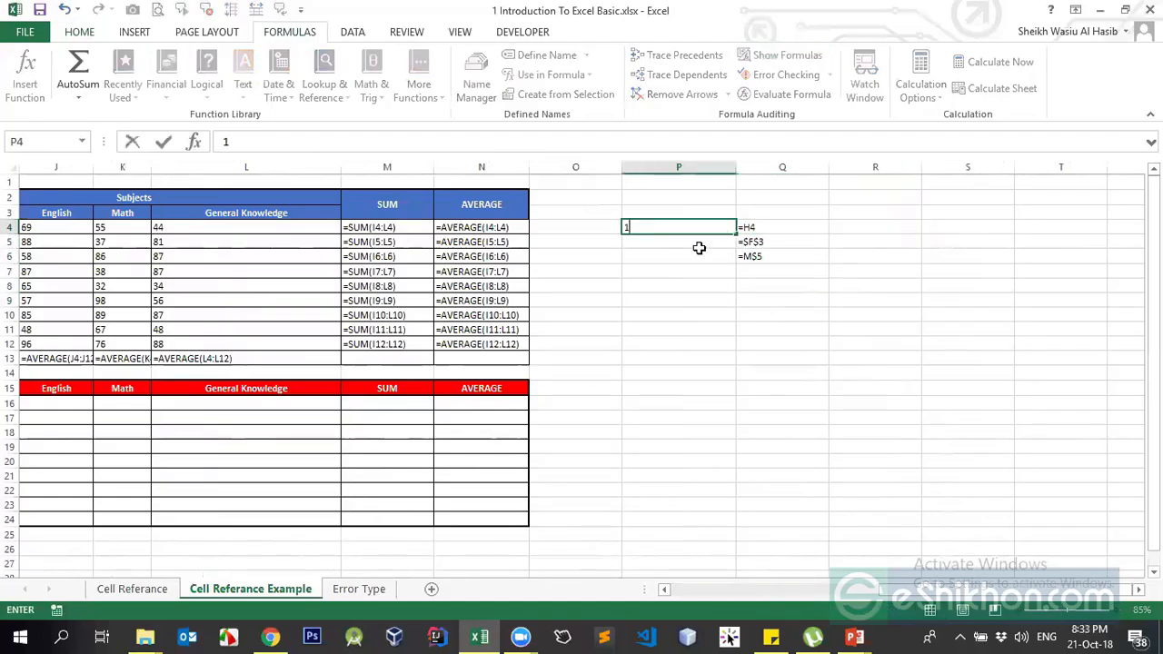
pyautogui.press('Return')
pyautogui.write('2')
pyautogui.press('Return')
pyautogui.write('3')
pyautogui.press('Return')
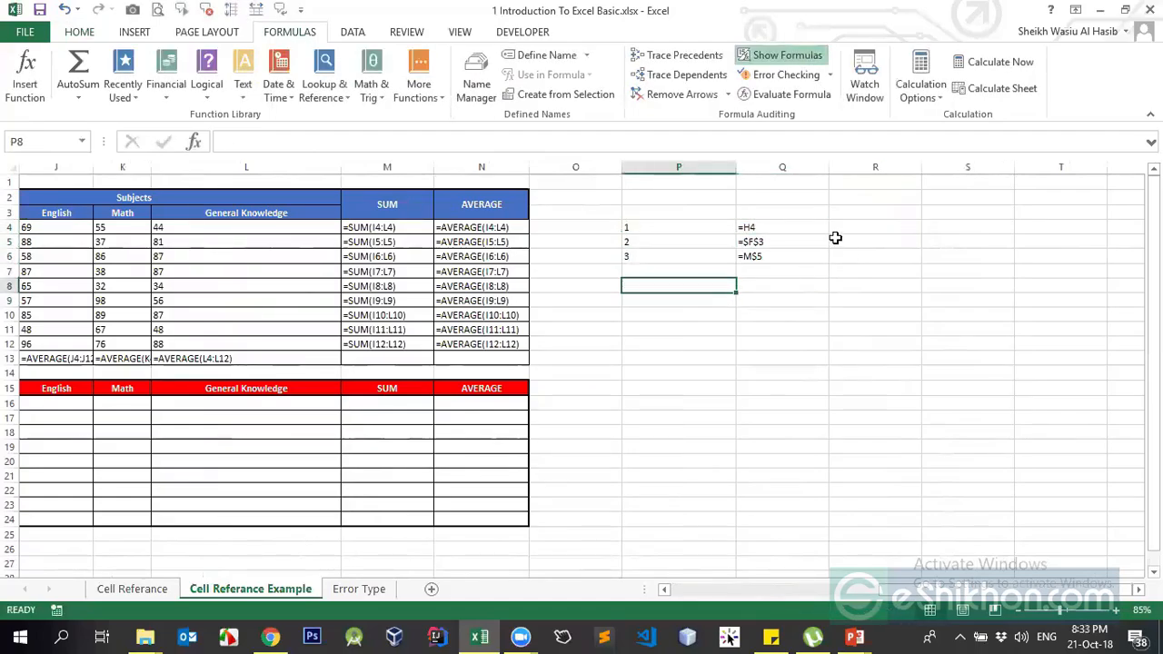
# Narrow column P to fit the numbers and zoom the sheet to 130%
pyautogui.click(830, 226)
pyautogui.click(856, 212)
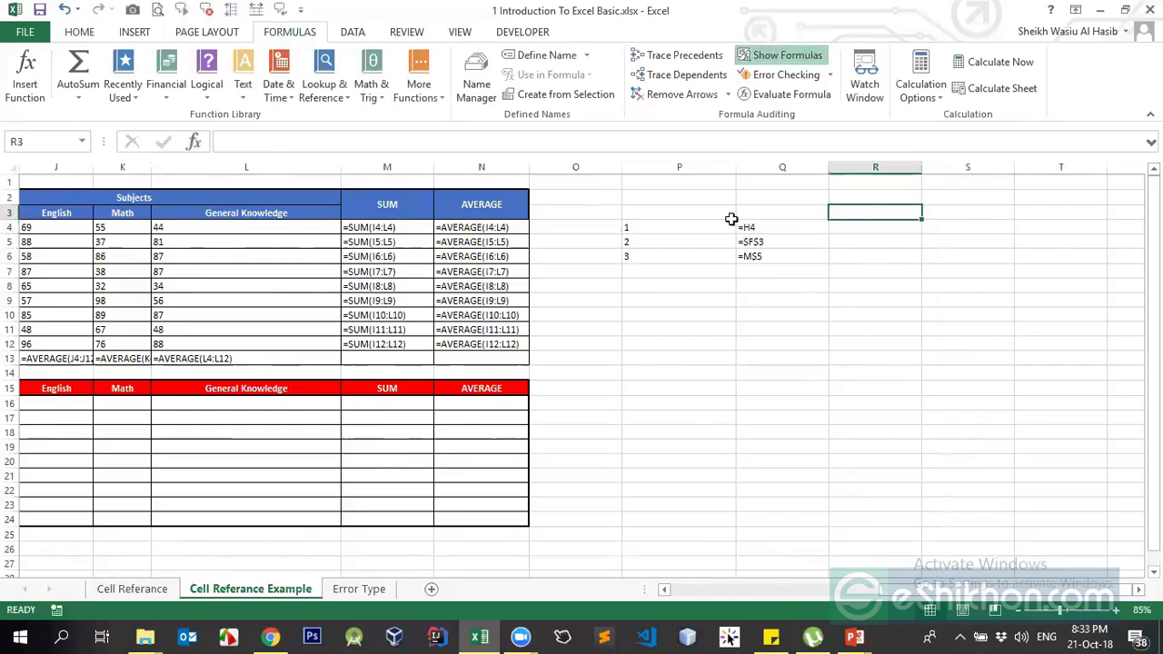
pyautogui.moveTo(735, 167); pyautogui.dragTo(702, 180)
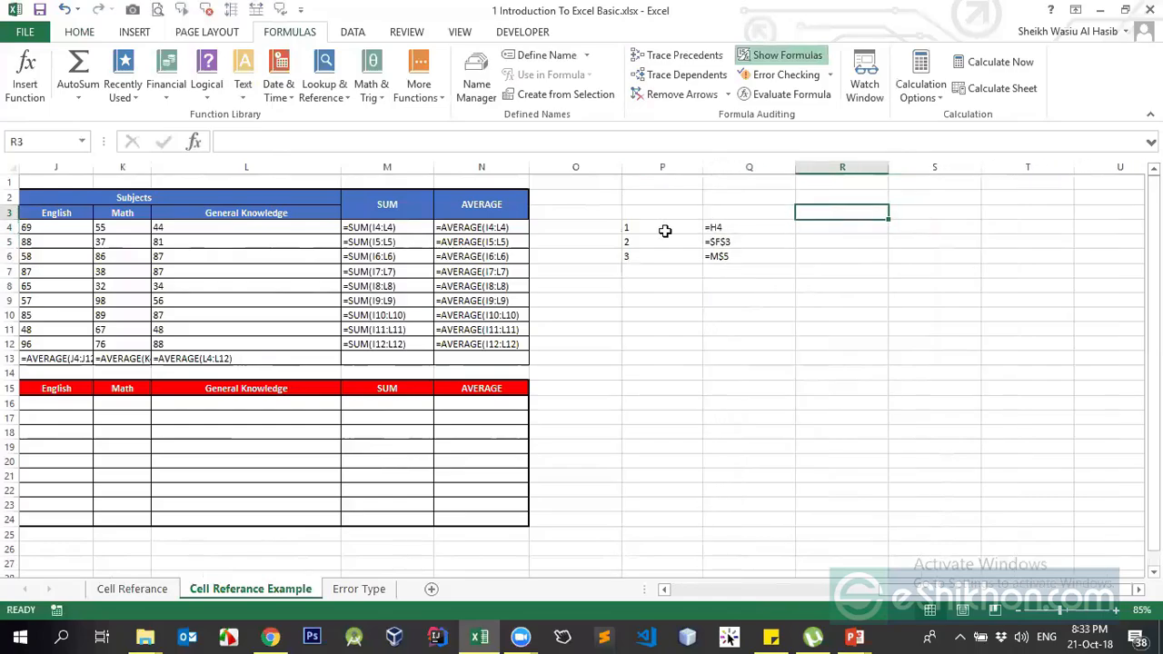
pyautogui.moveTo(651, 222); pyautogui.dragTo(734, 250)
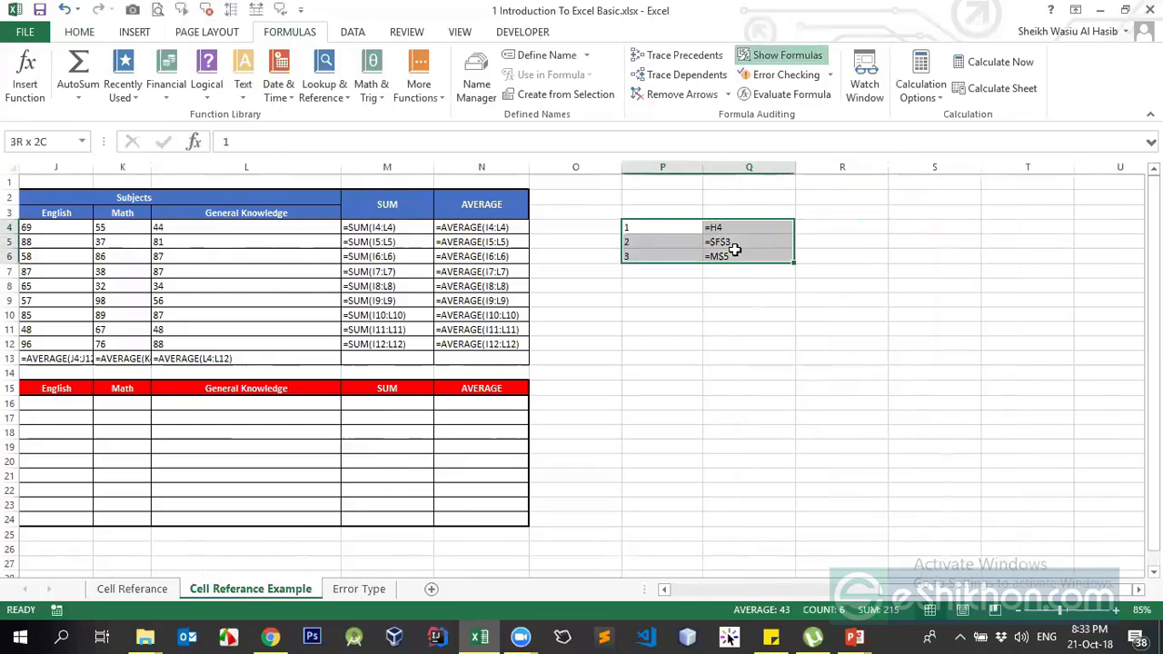
pyautogui.click(1071, 612)
pyautogui.scroll(1, 657, 330)
pyautogui.click(752, 260)
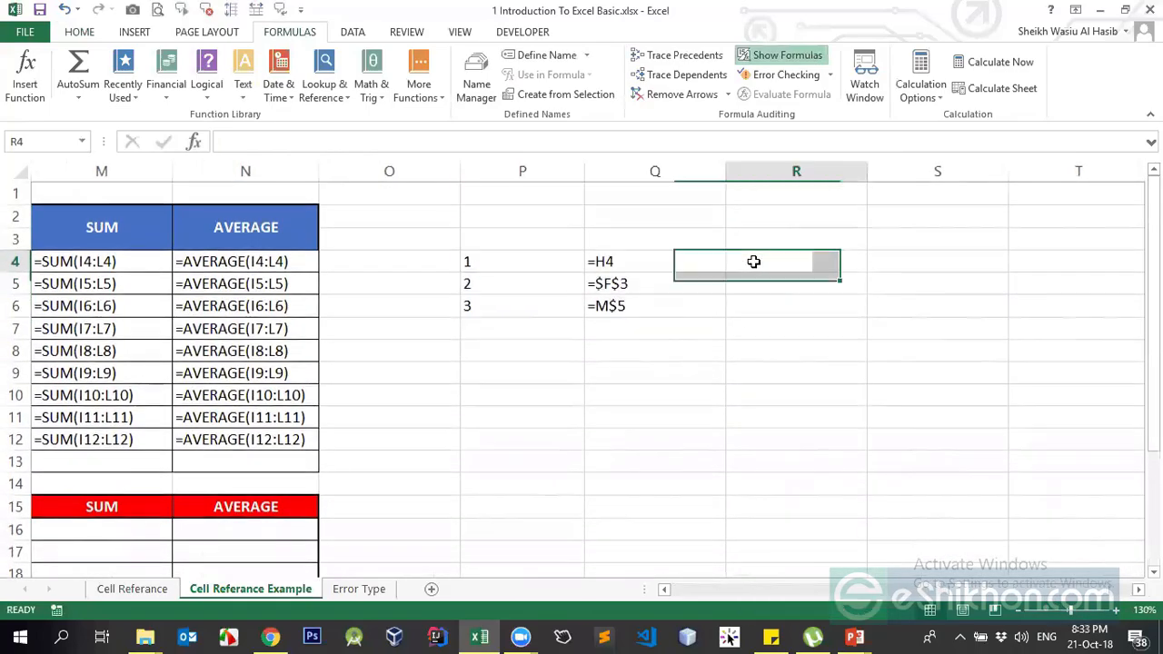
pyautogui.click(603, 128)
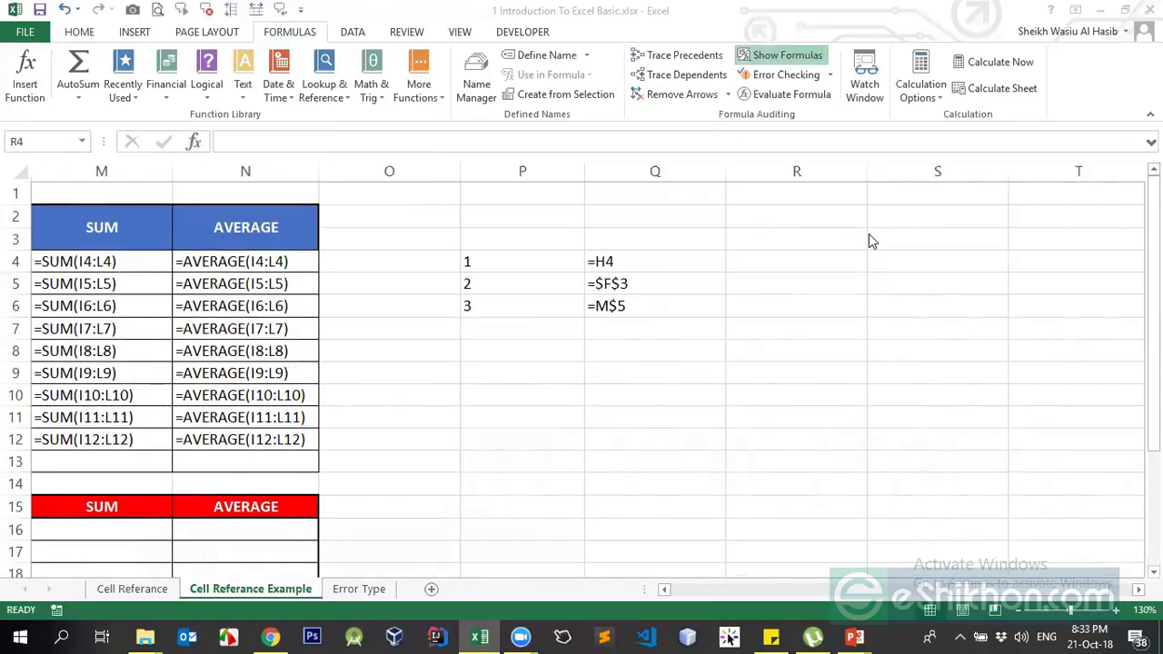
pyautogui.click(738, 262)
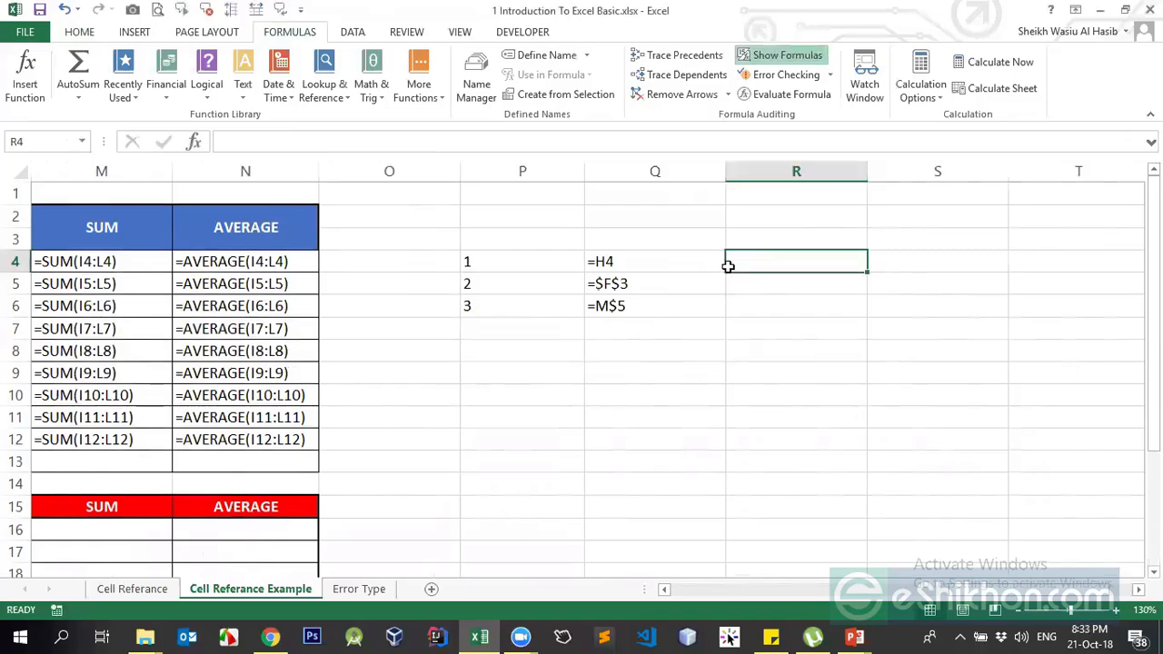
# Type relative in R4, absolute in R5 and mixed in R6
pyautogui.click(731, 263)
pyautogui.write('relati')
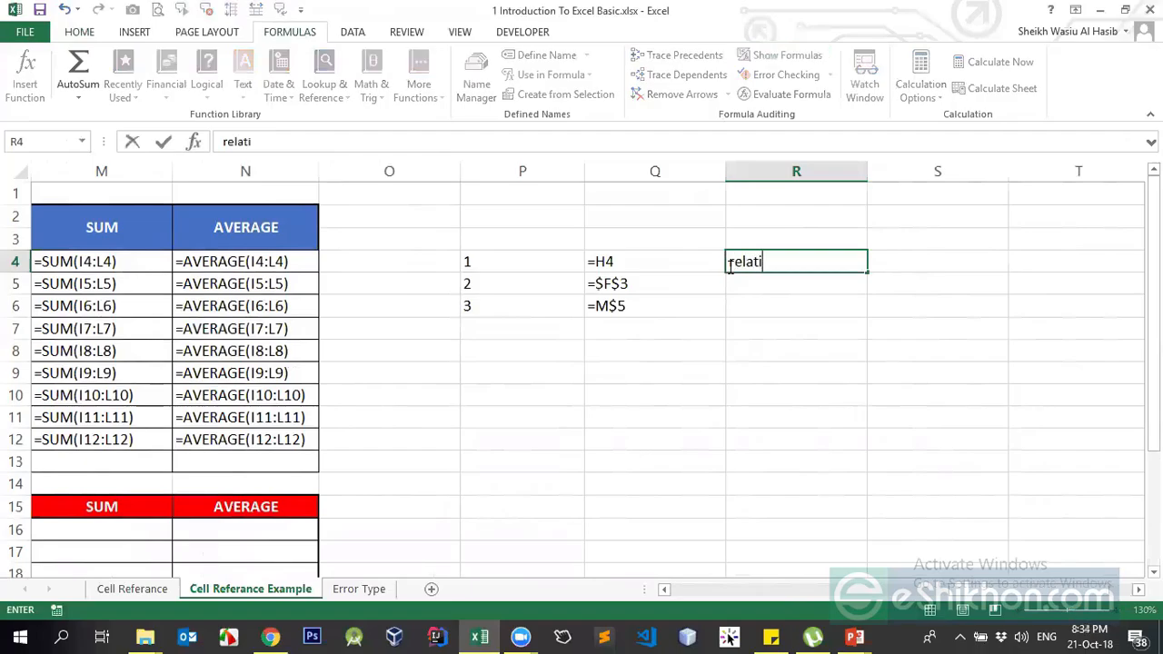
pyautogui.write('ve')
pyautogui.press('Return')
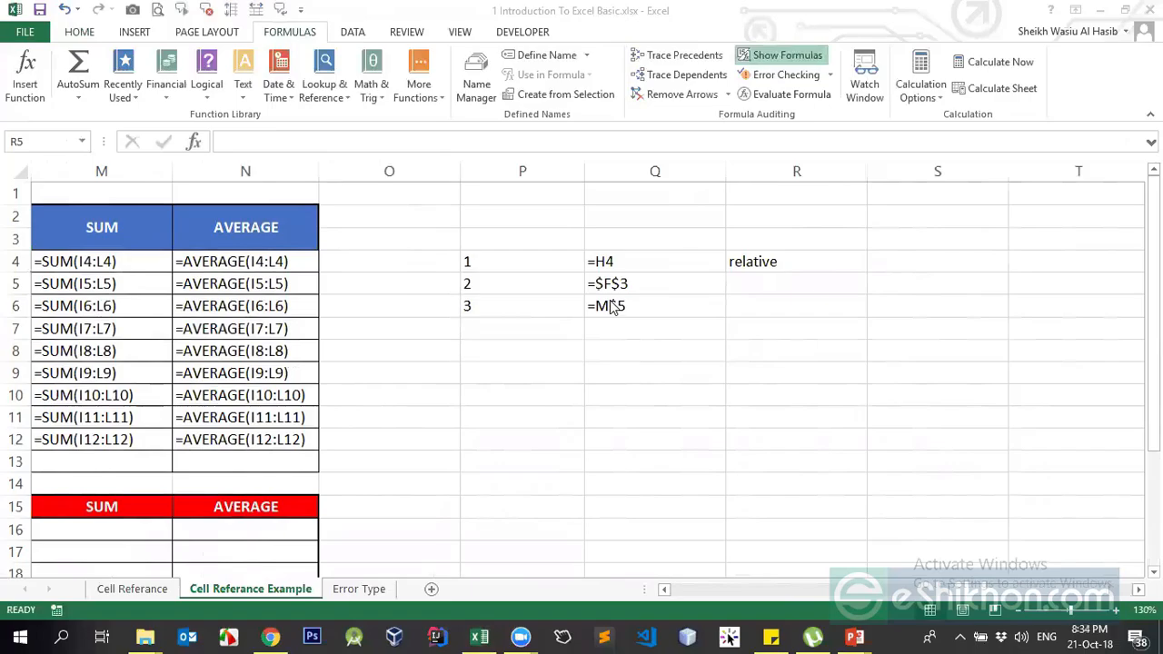
pyautogui.click(772, 275)
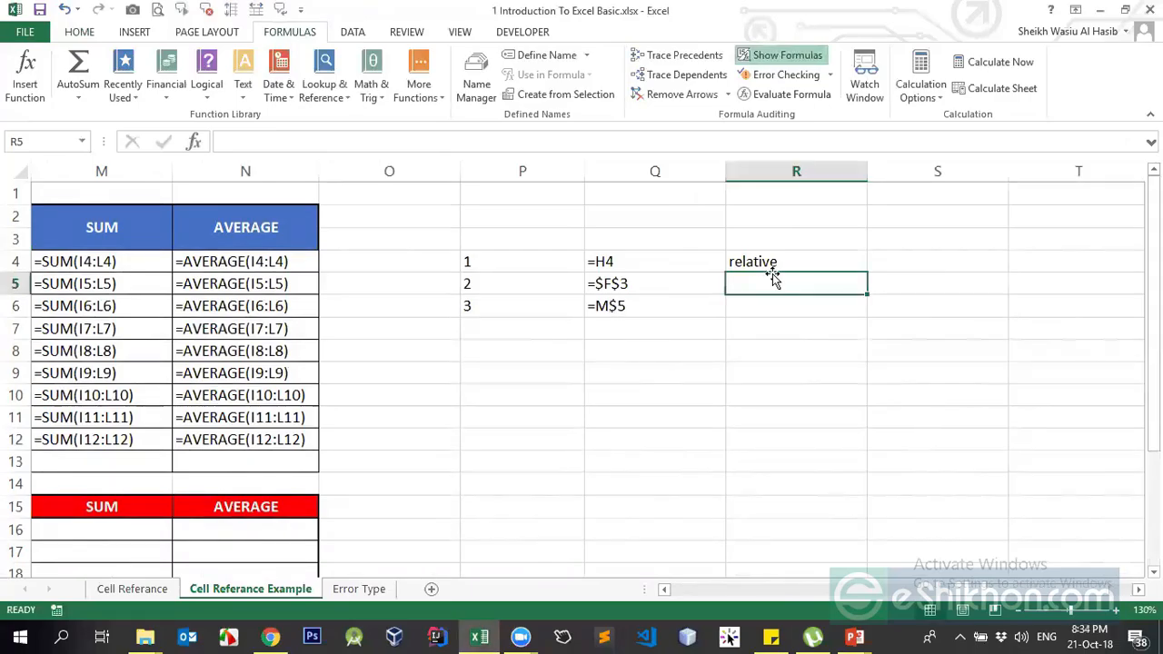
pyautogui.write('absolute')
pyautogui.press('Return')
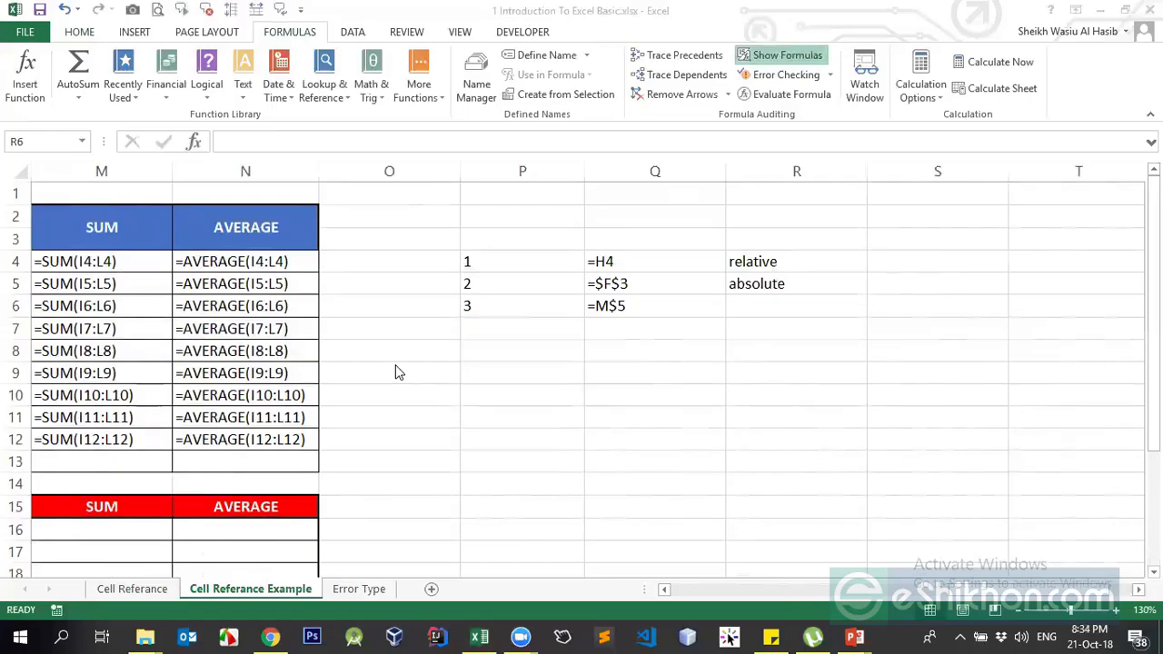
pyautogui.click(730, 306)
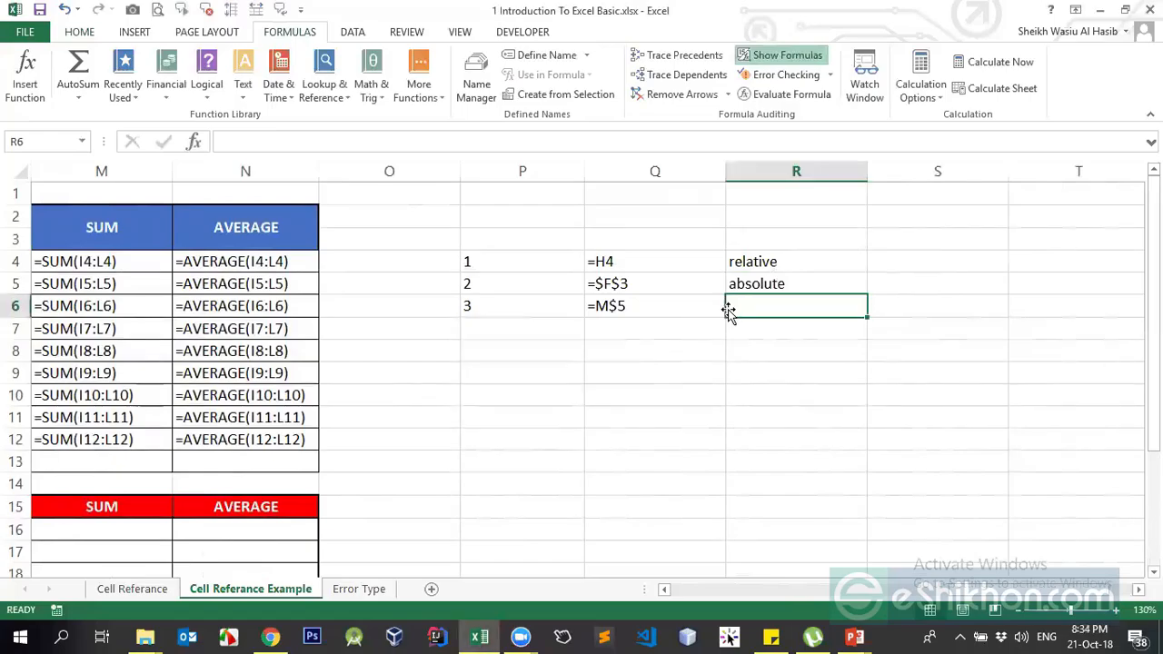
pyautogui.write('mixed')
pyautogui.press('Return')
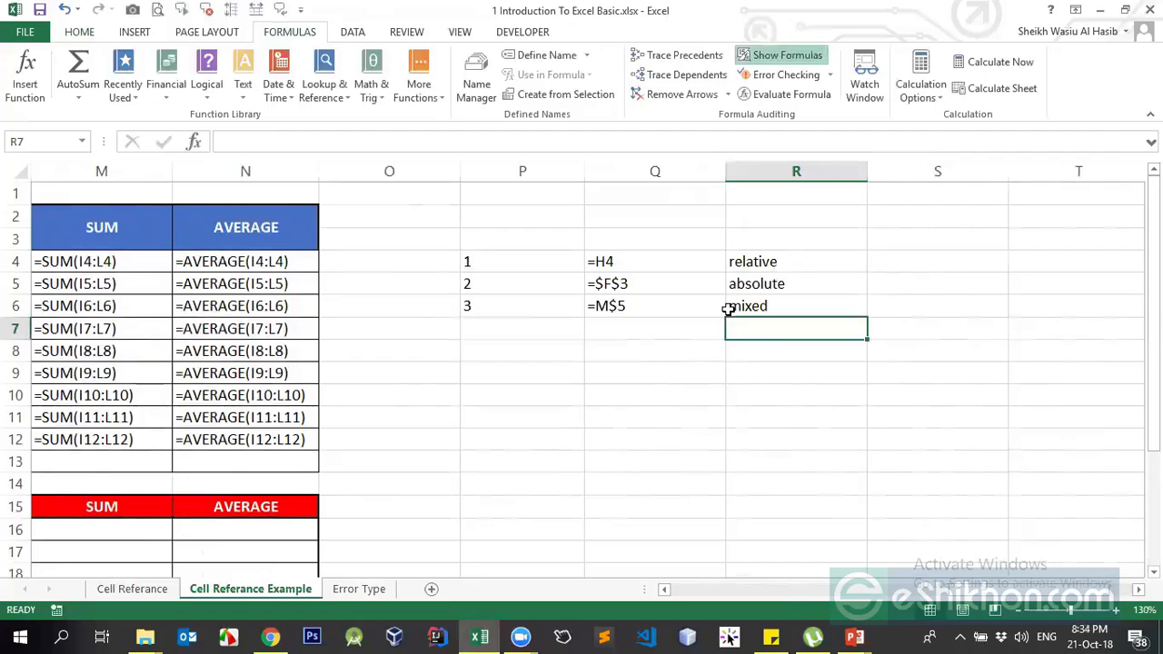
pyautogui.click(547, 306)
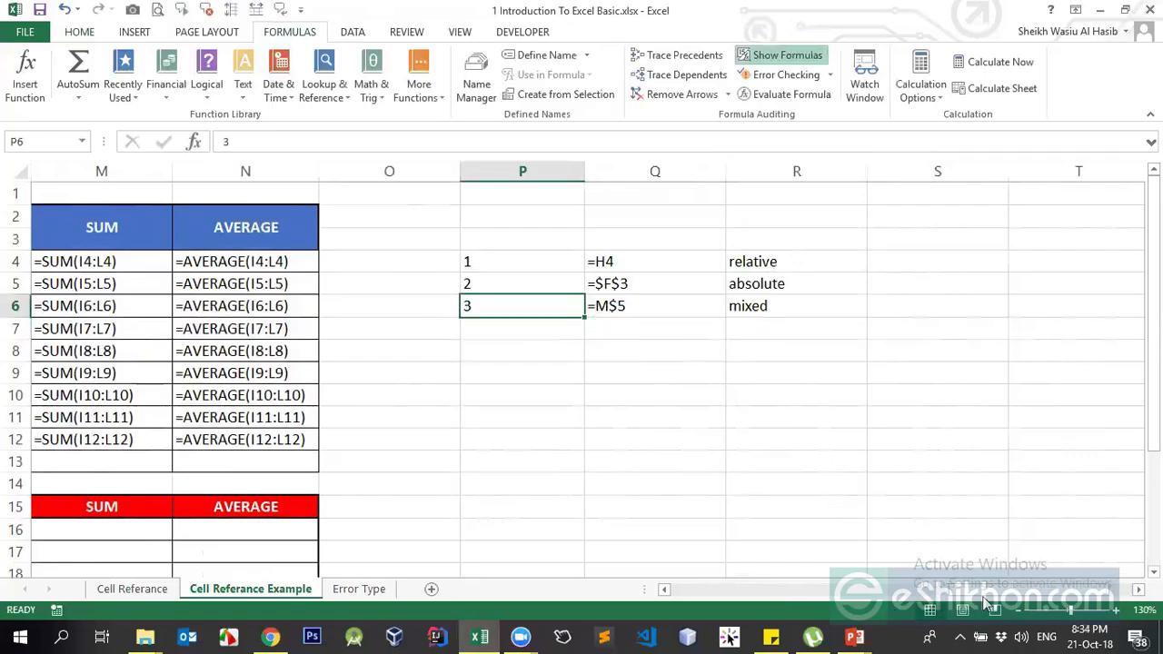
pyautogui.moveTo(985, 602); pyautogui.dragTo(851, 613)
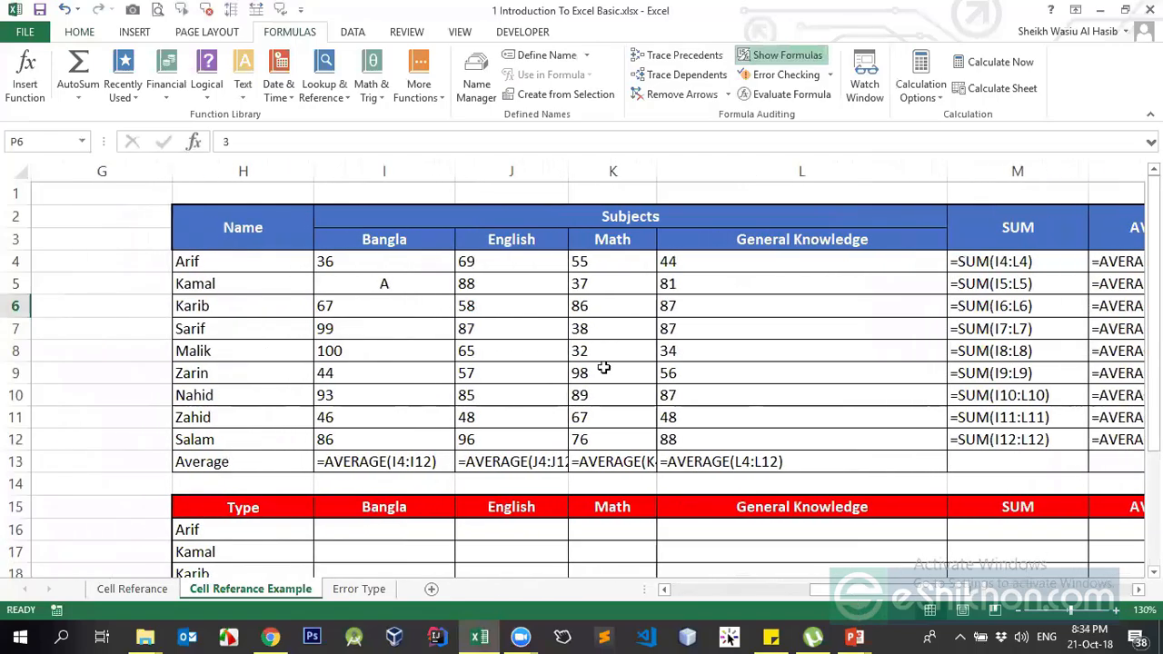
# Turn off Show Formulas and review Q4:Q6 showing Arif, 3 and 206 beside their labels
pyautogui.click(779, 55)
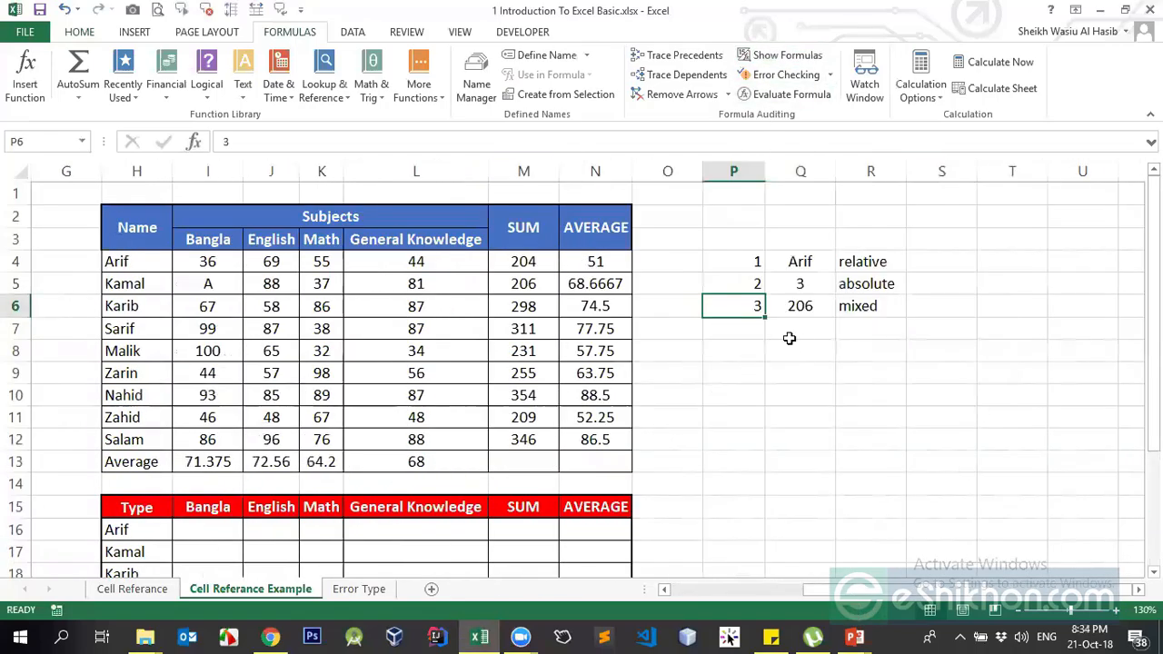
pyautogui.click(770, 261)
pyautogui.click(838, 306)
pyautogui.click(808, 307)
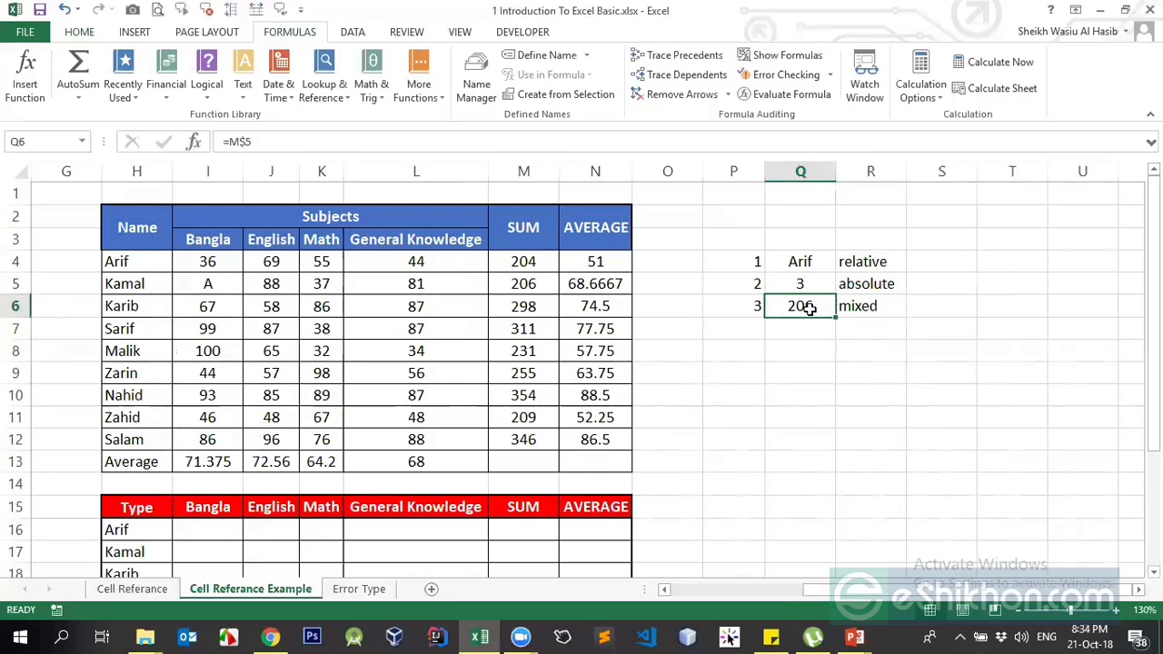
pyautogui.click(845, 283)
pyautogui.click(799, 305)
pyautogui.click(851, 260)
pyautogui.click(849, 284)
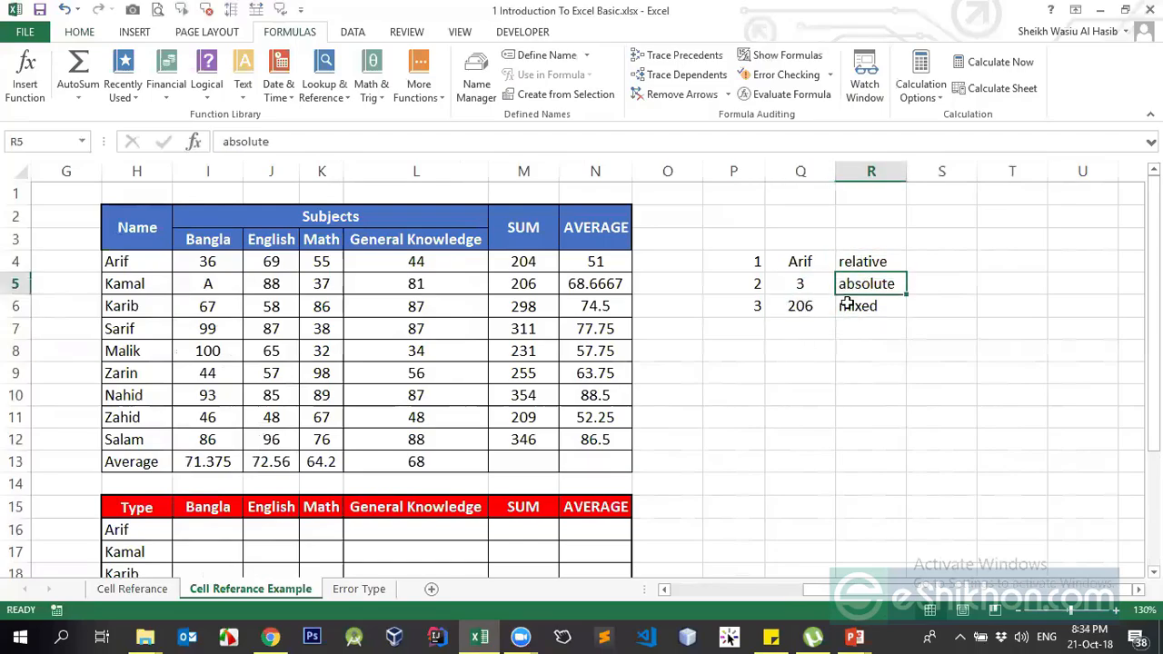
pyautogui.click(813, 367)
pyautogui.click(807, 355)
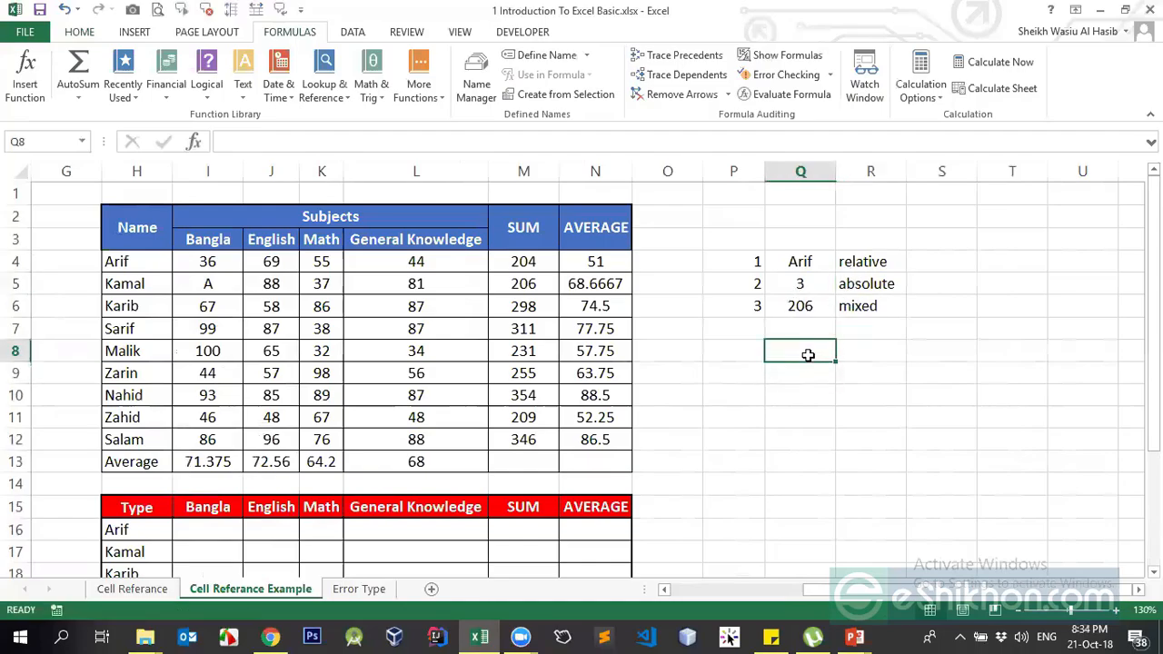
pyautogui.click(806, 372)
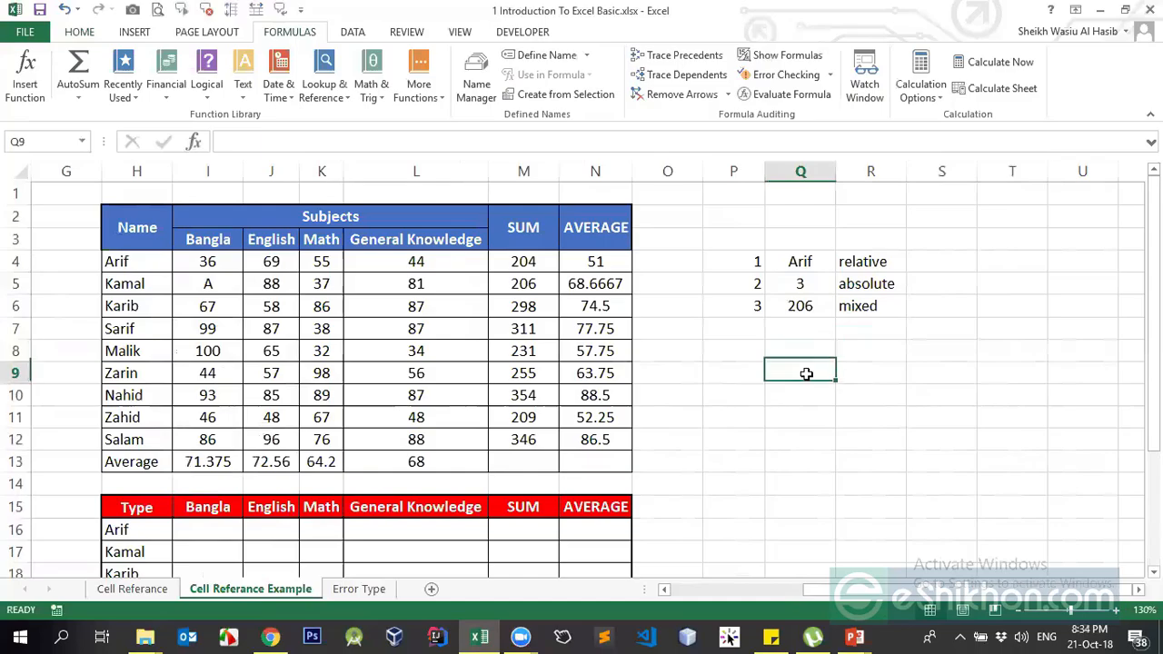
# Open the Cell Referance sheet and clear results B18:E18 and H18:K18
pyautogui.click(171, 589)
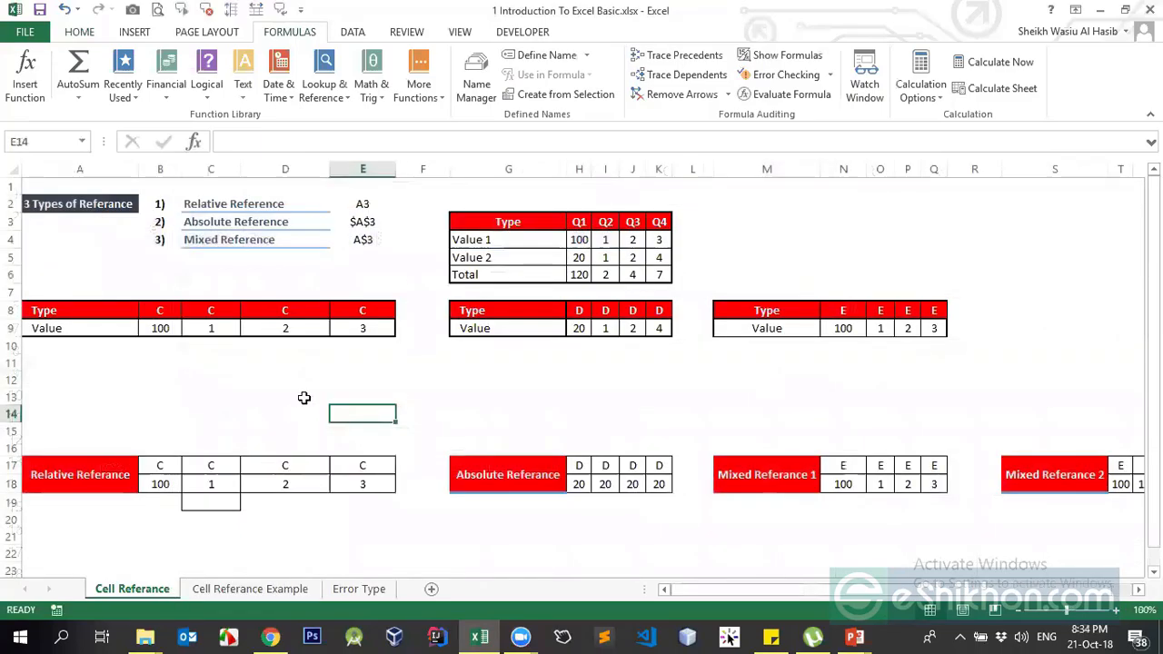
pyautogui.scroll(-1, 304, 399)
pyautogui.moveTo(151, 434); pyautogui.dragTo(355, 433)
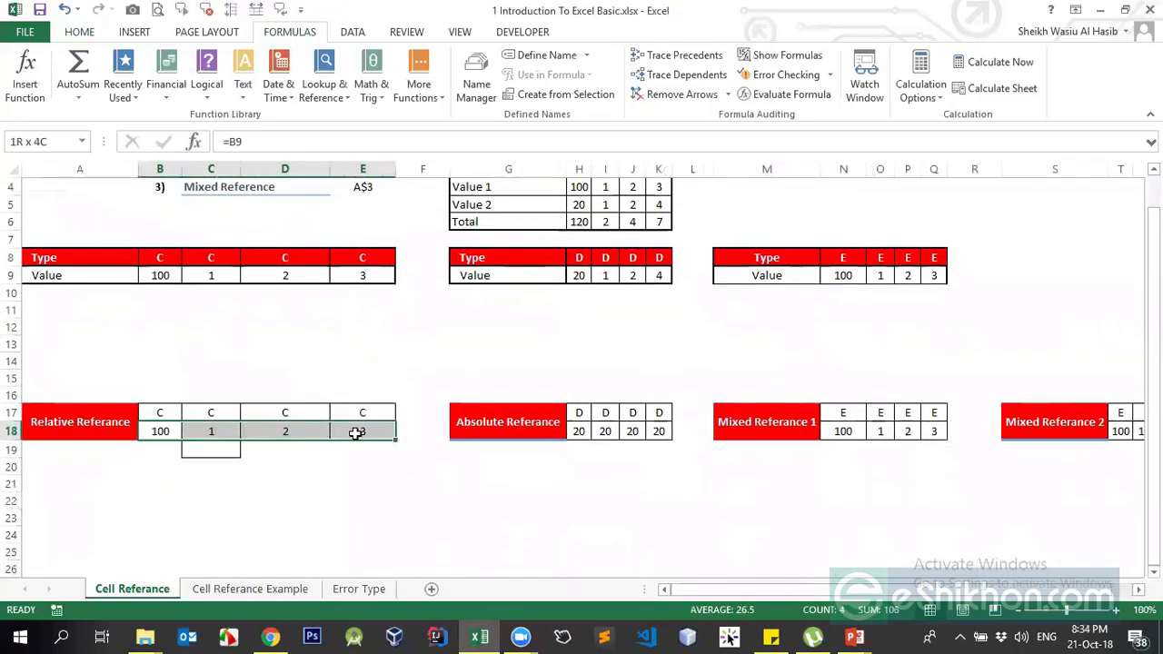
pyautogui.press('Delete')
pyautogui.moveTo(576, 431); pyautogui.dragTo(660, 433)
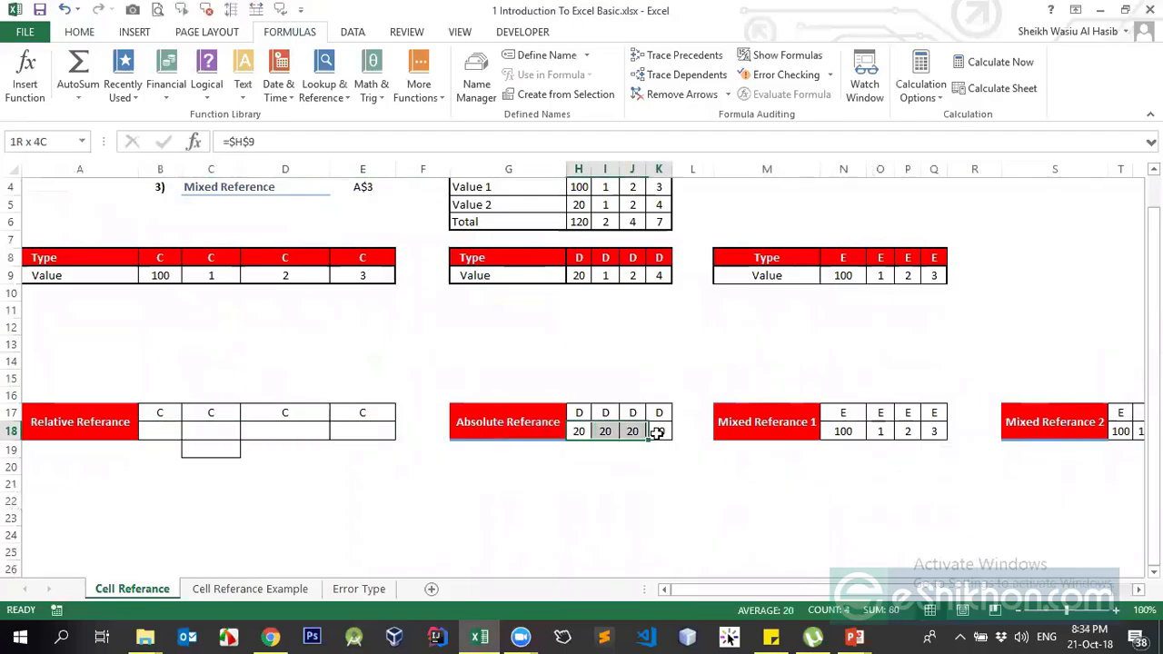
pyautogui.press('Delete')
# Clear the Mixed Referance 1 and 2 results in N18:Q18 and T18:W18
pyautogui.moveTo(843, 433); pyautogui.dragTo(934, 432)
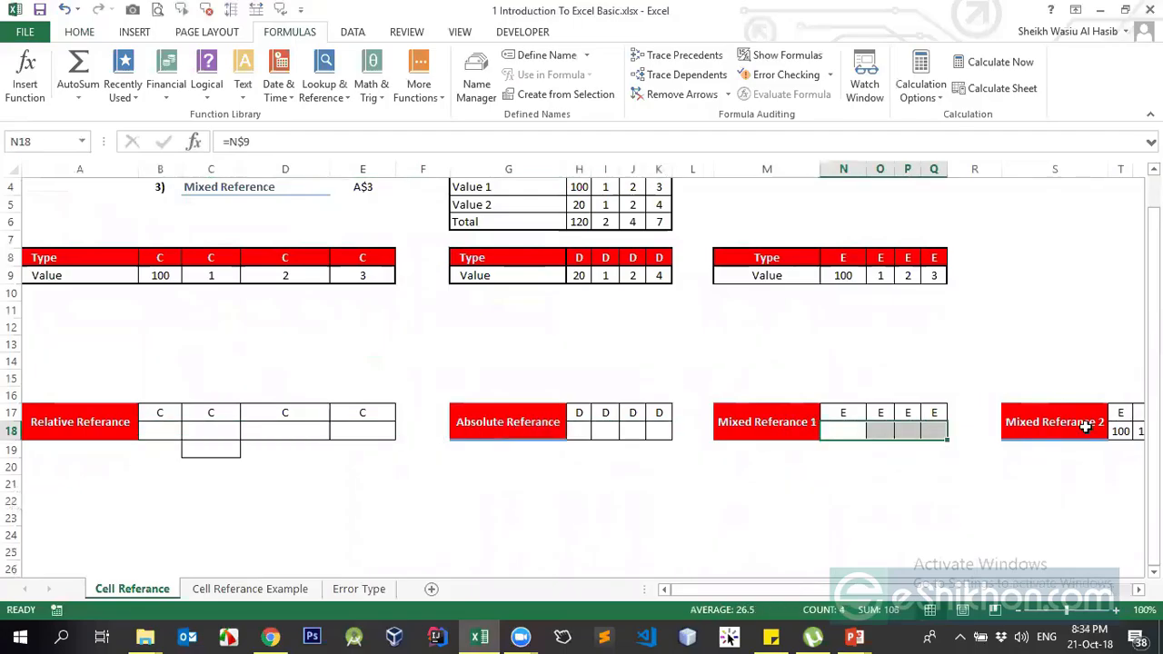
pyautogui.press('Delete')
pyautogui.hscroll(1, 899, 589)
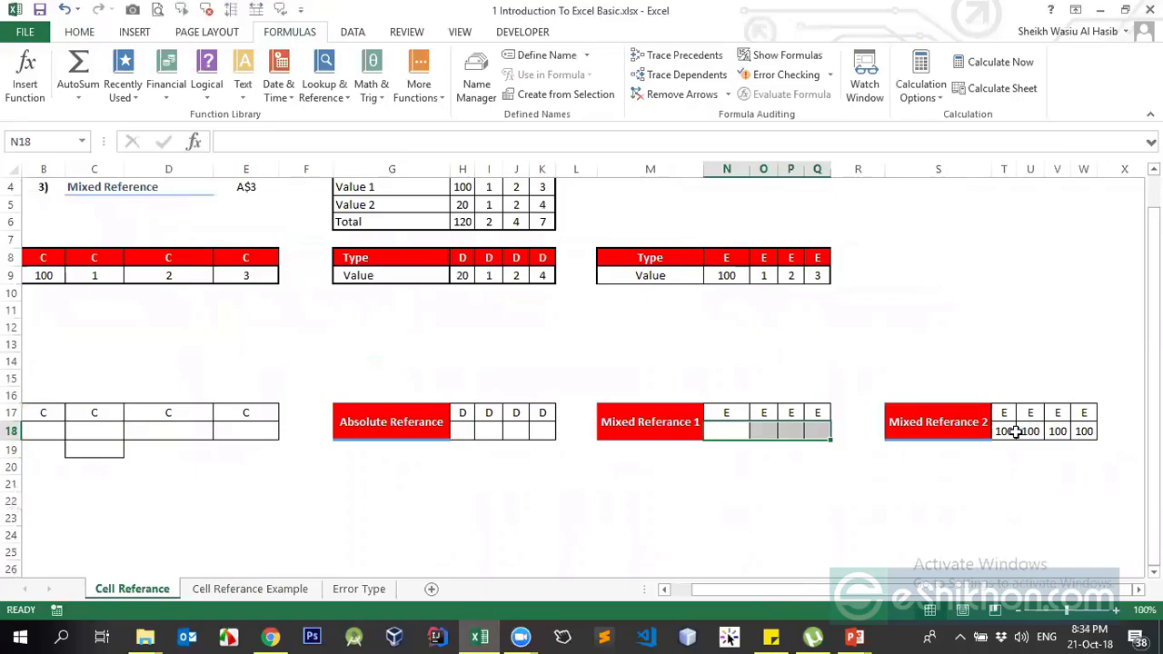
pyautogui.moveTo(1019, 434); pyautogui.dragTo(1084, 433)
pyautogui.moveTo(1008, 430); pyautogui.dragTo(1081, 432)
pyautogui.press('Delete')
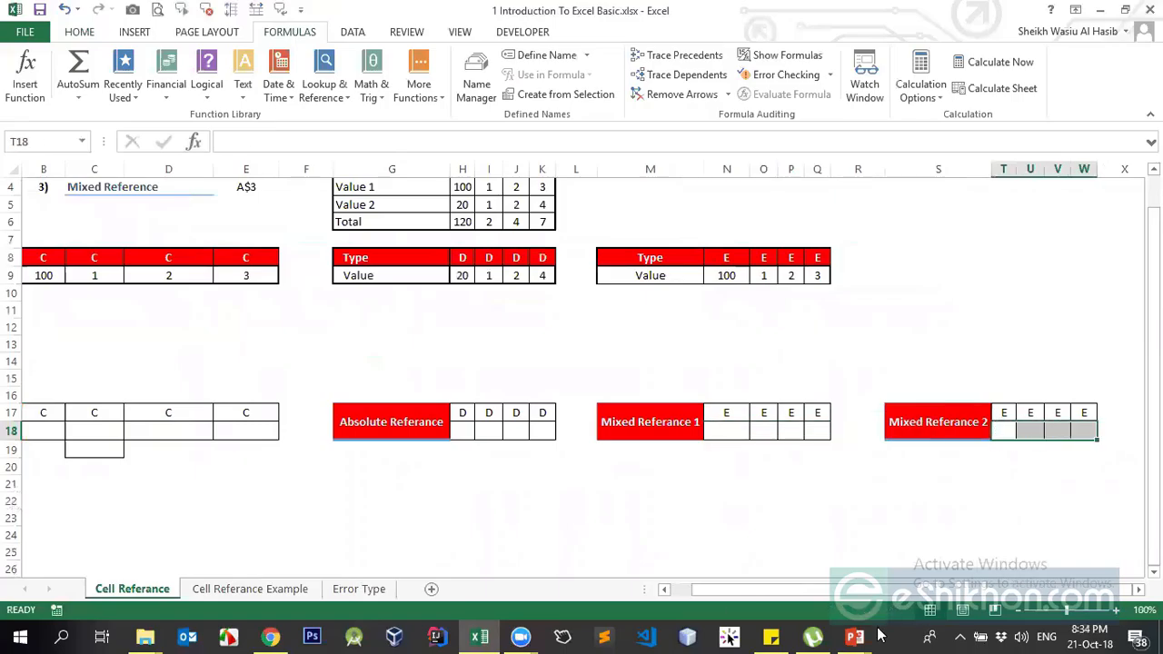
pyautogui.hscroll(-1, 593, 588)
# Enter an absolute reference to H9 in H18, check it, then delete it
pyautogui.click(578, 430)
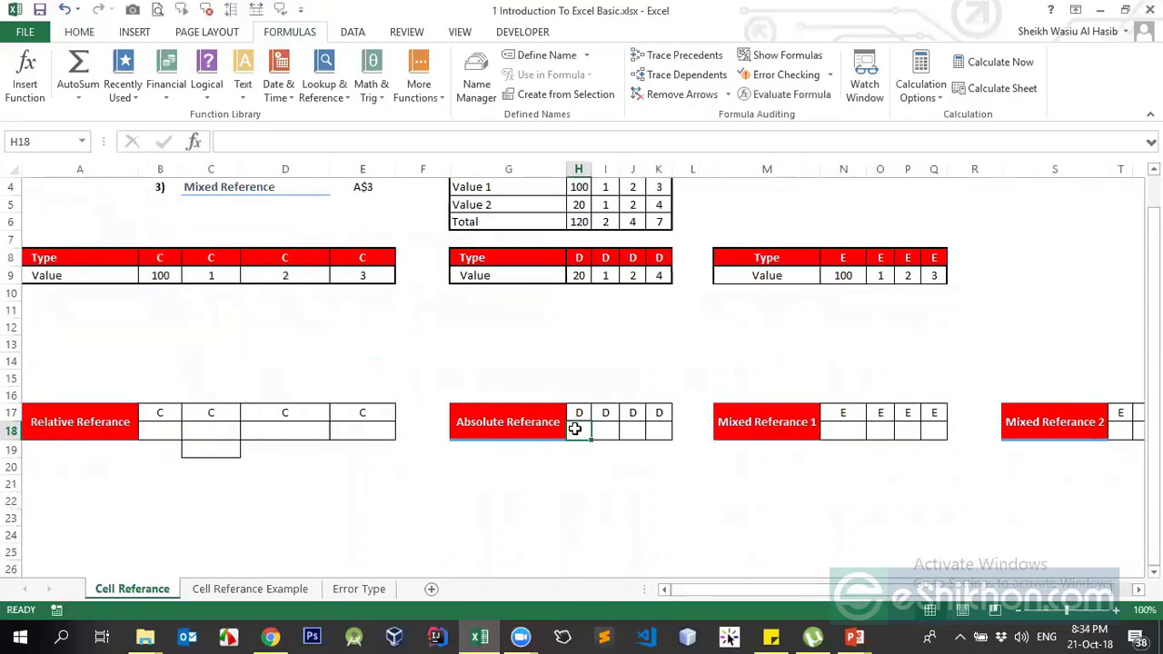
pyautogui.write('=')
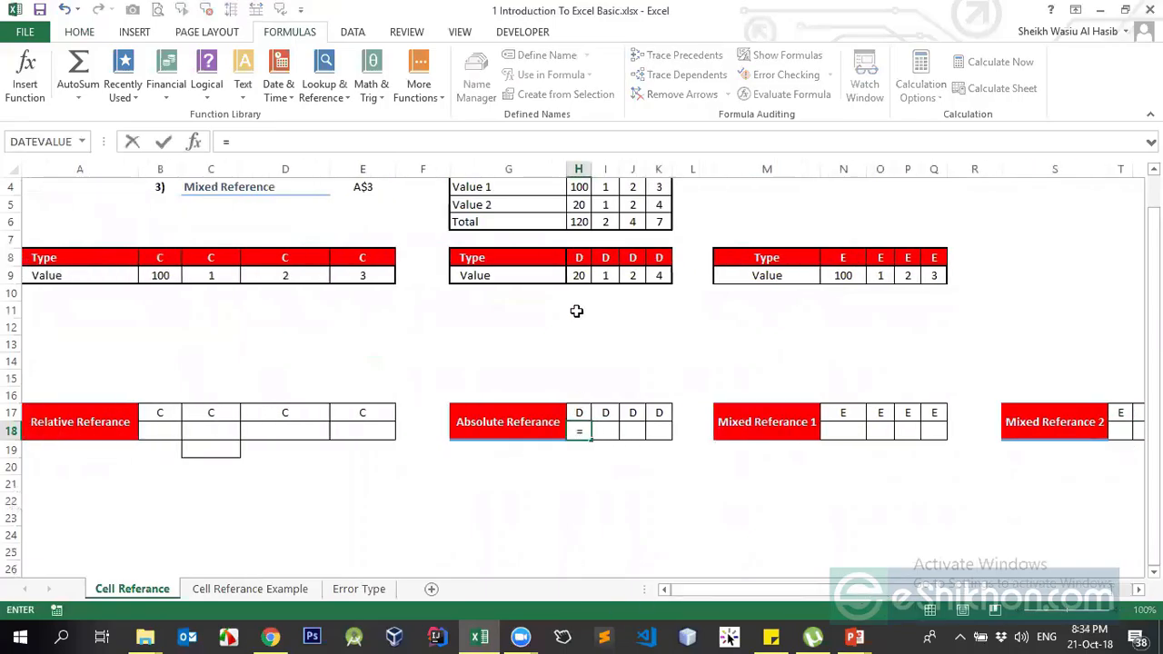
pyautogui.click(578, 277)
pyautogui.press('F4')
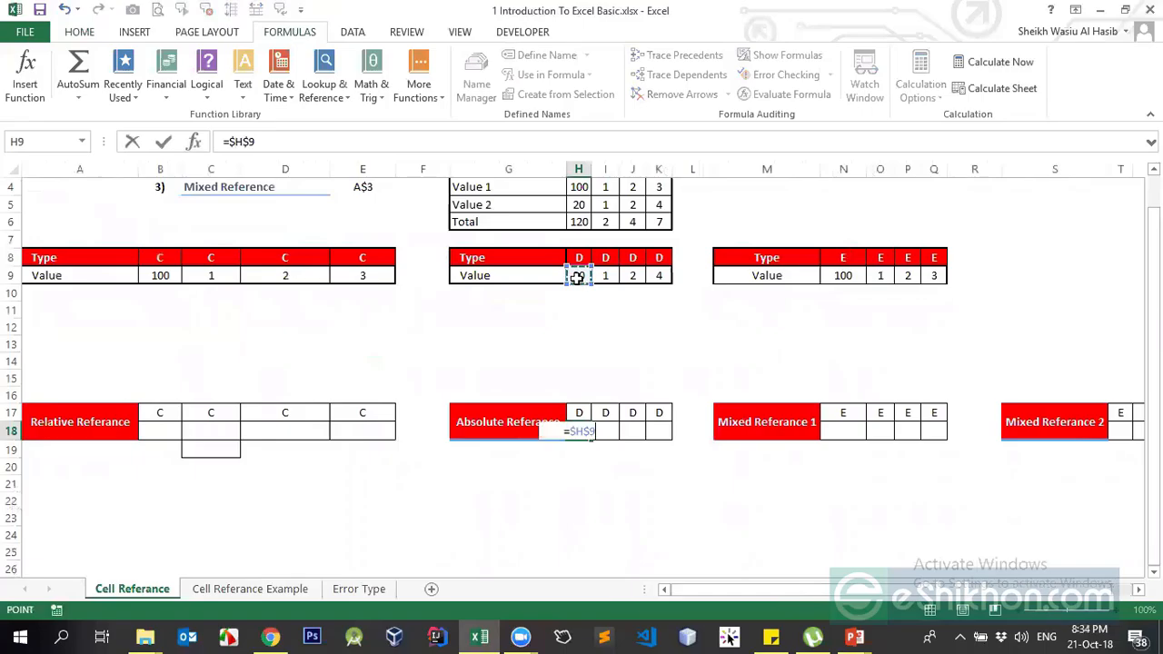
pyautogui.hotkey('ctrl', 'Return')
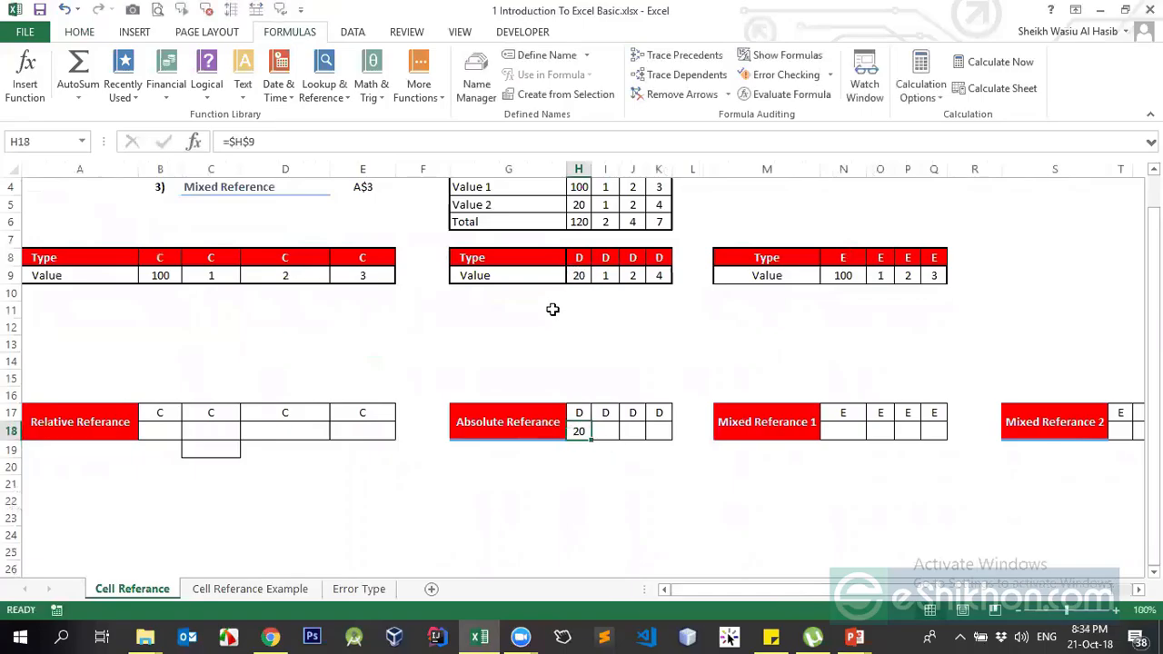
pyautogui.click(589, 277)
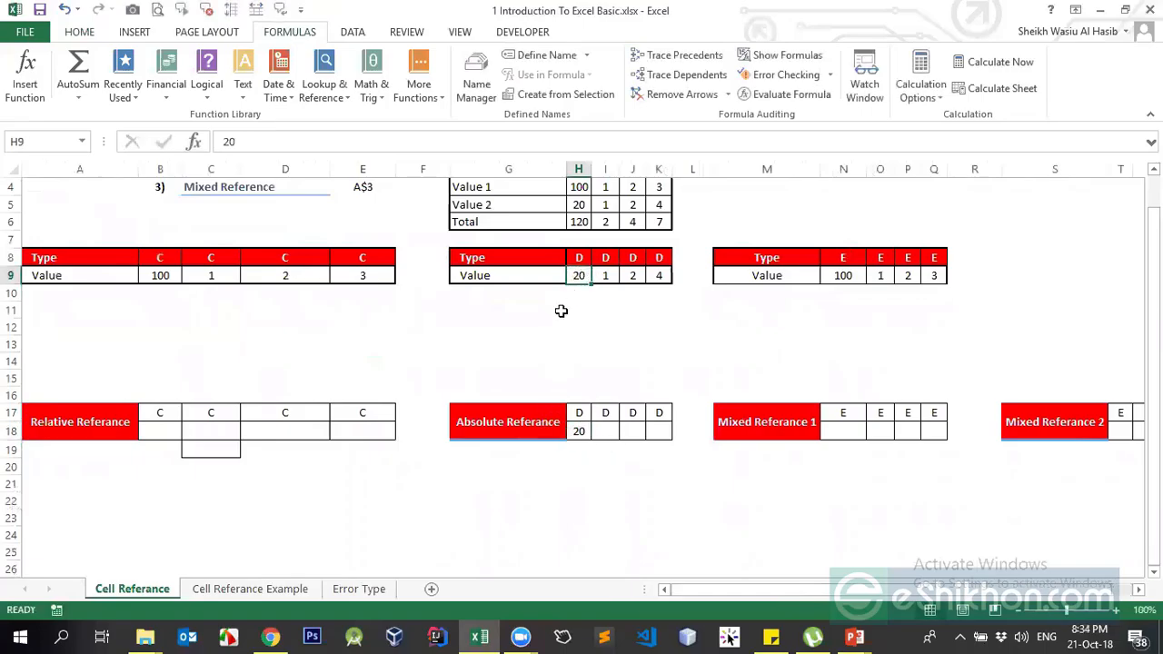
pyautogui.click(584, 430)
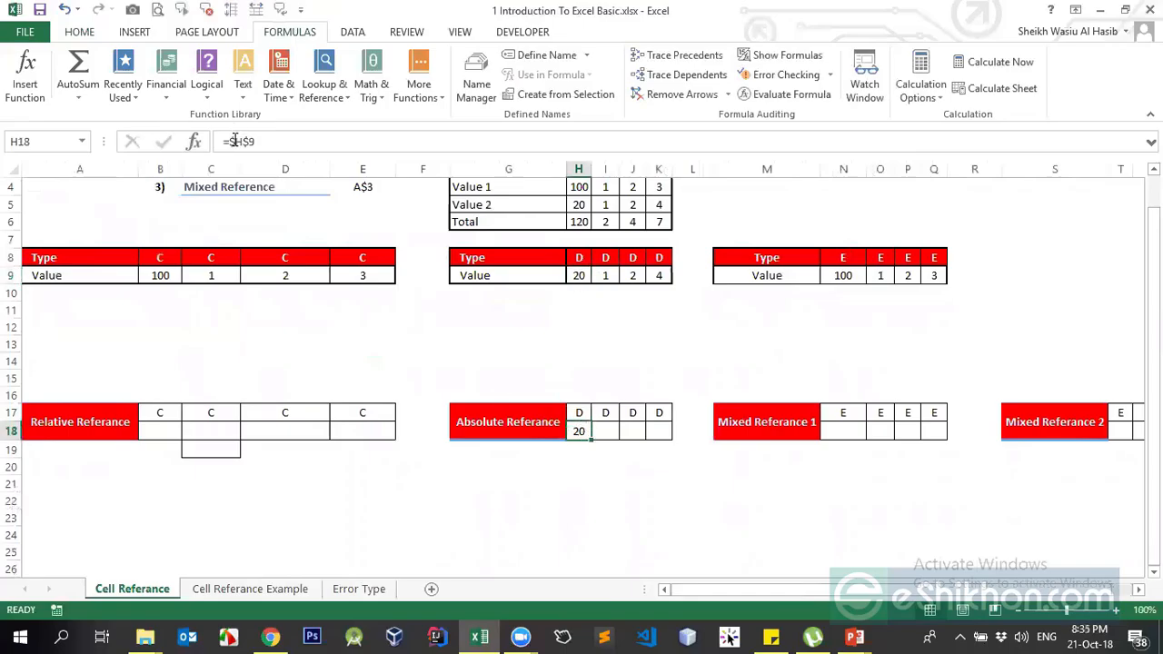
pyautogui.moveTo(347, 138); pyautogui.dragTo(88, 140)
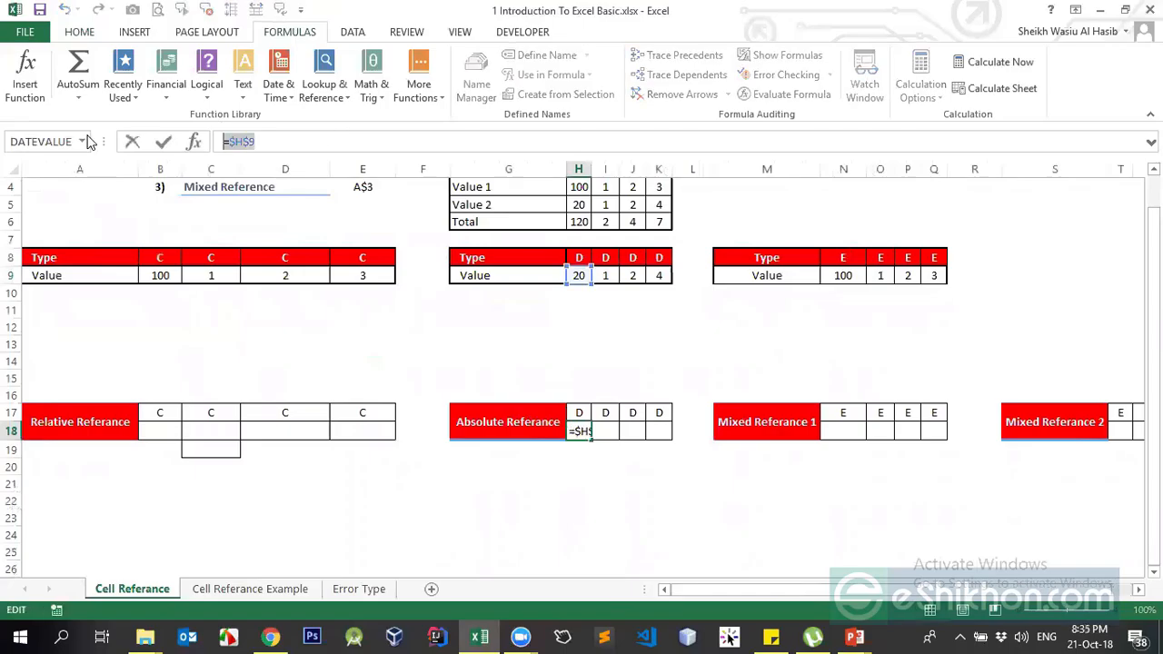
pyautogui.press('BackSpace')
pyautogui.press('Return')
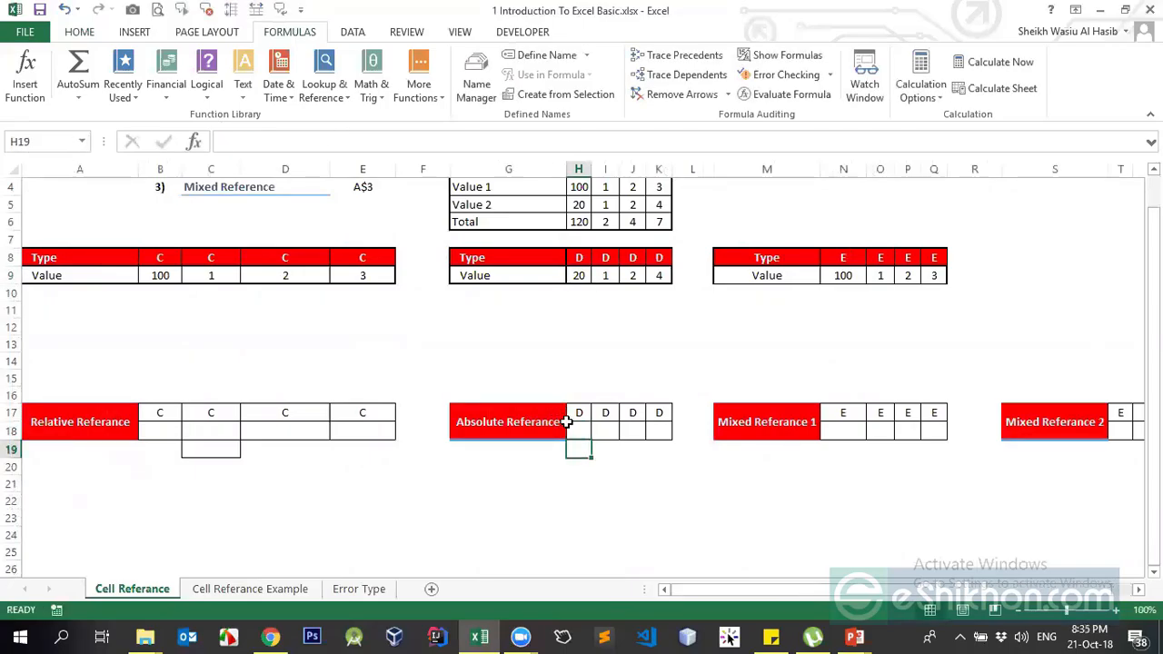
# Re-enter H18 as a mixed reference =$H9 via F4, returning 20
pyautogui.click(585, 431)
pyautogui.write('=')
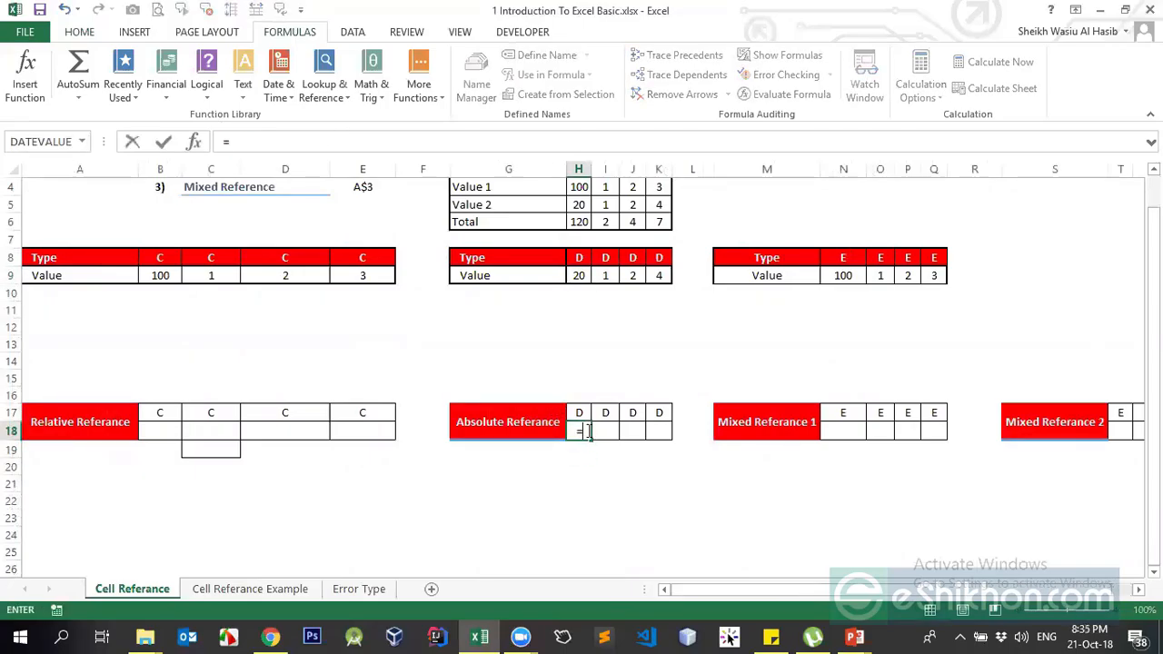
pyautogui.click(586, 278)
pyautogui.press('F4')
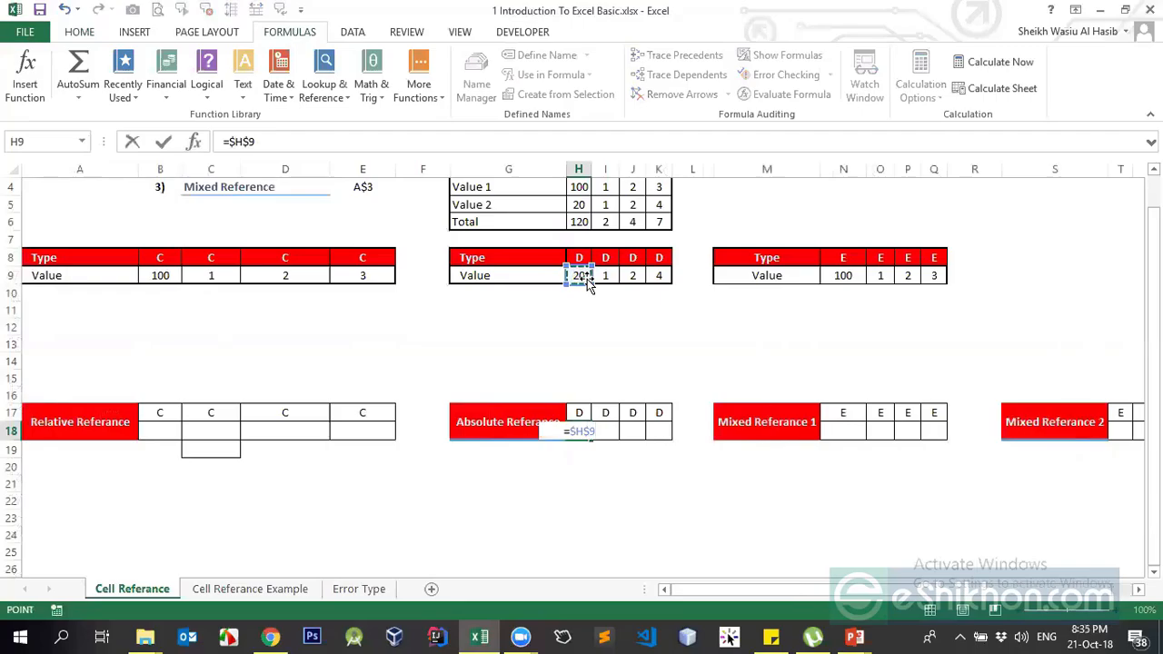
pyautogui.press('F4')
pyautogui.press('F4')
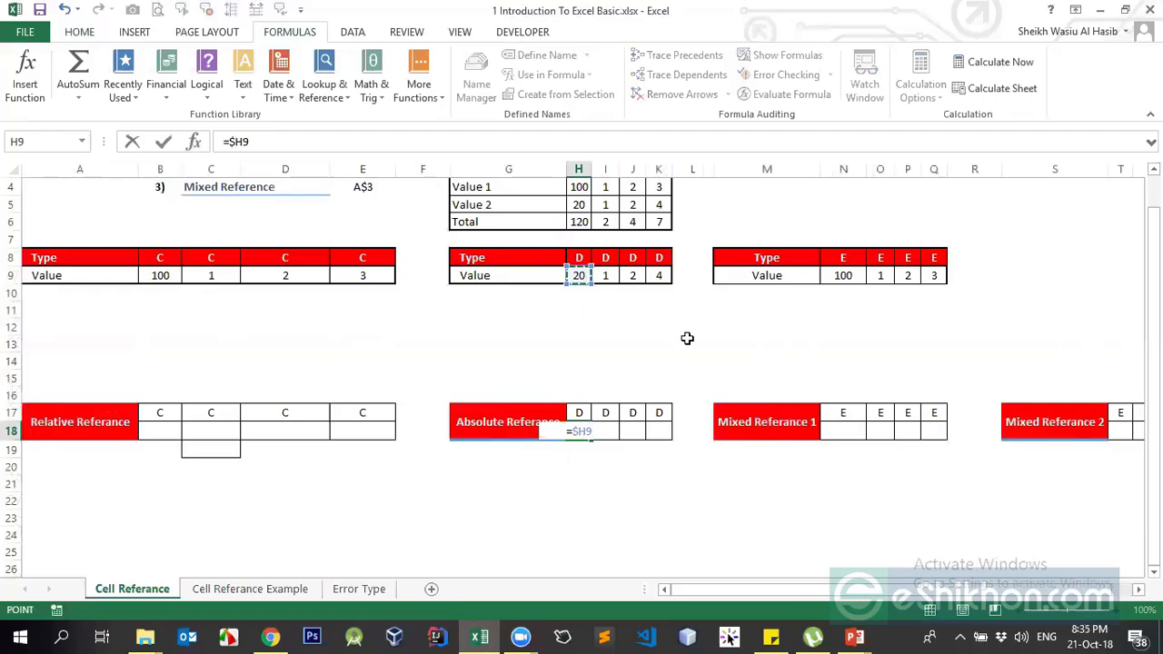
pyautogui.press('Return')
pyautogui.press('Up')
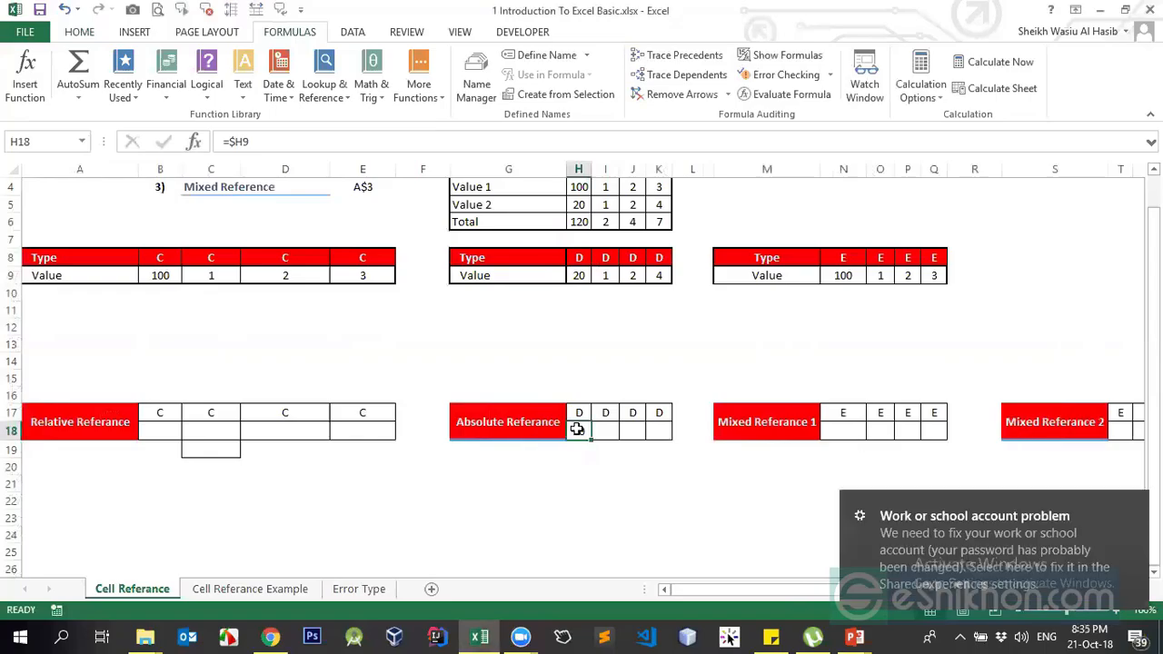
pyautogui.click(579, 274)
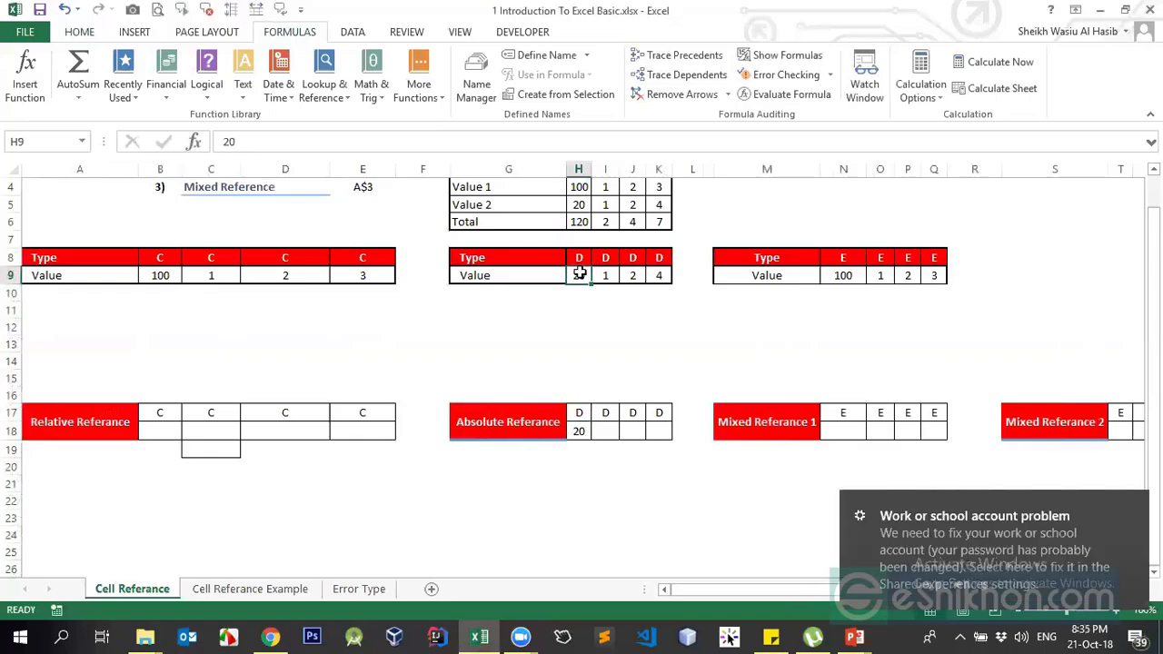
pyautogui.click(576, 431)
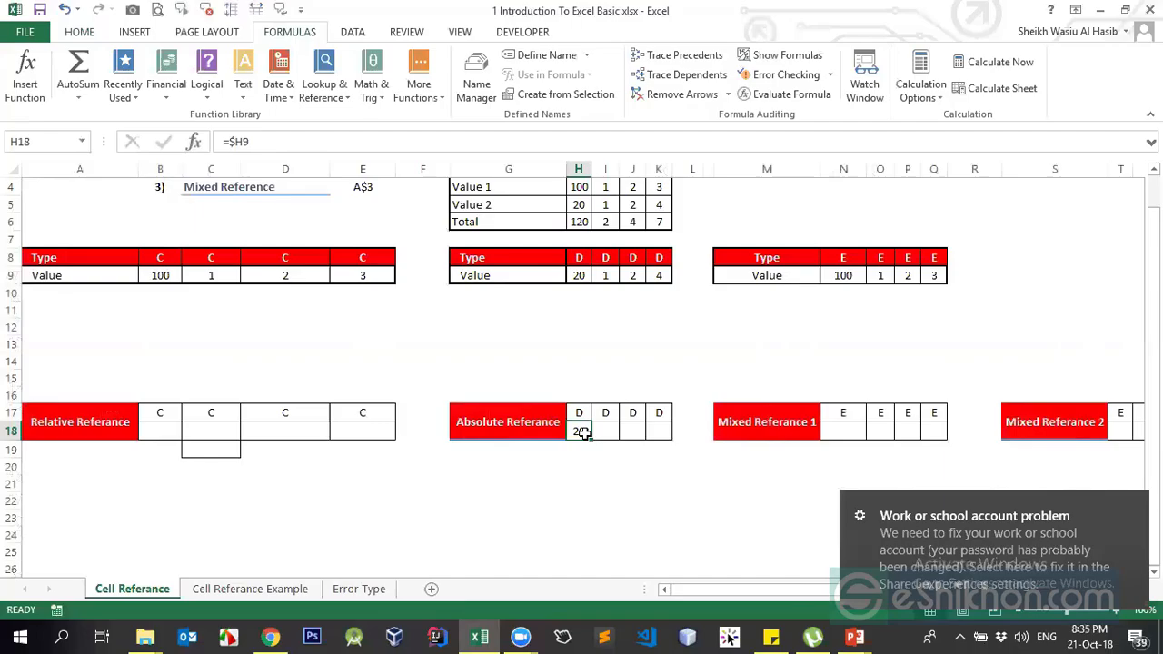
# Copy the H18 formula and mark I18 through K18 as the paste destination
pyautogui.hotkey('ctrl', 'c')
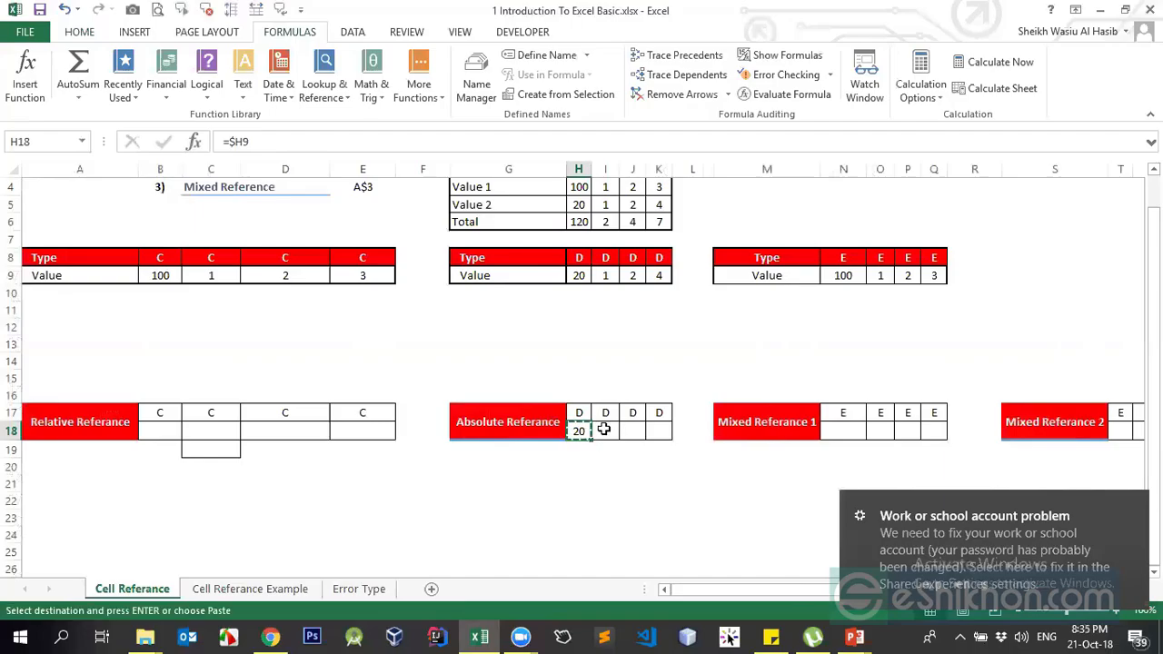
pyautogui.moveTo(603, 428); pyautogui.dragTo(657, 423)
pyautogui.click(578, 433)
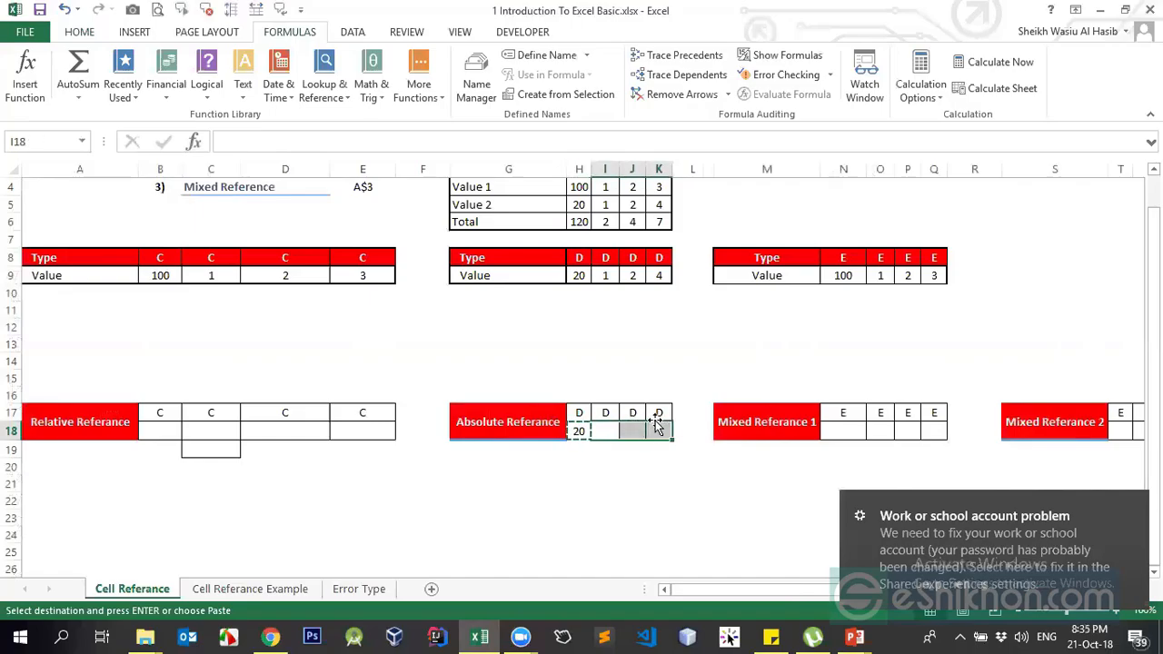
pyautogui.click(608, 429)
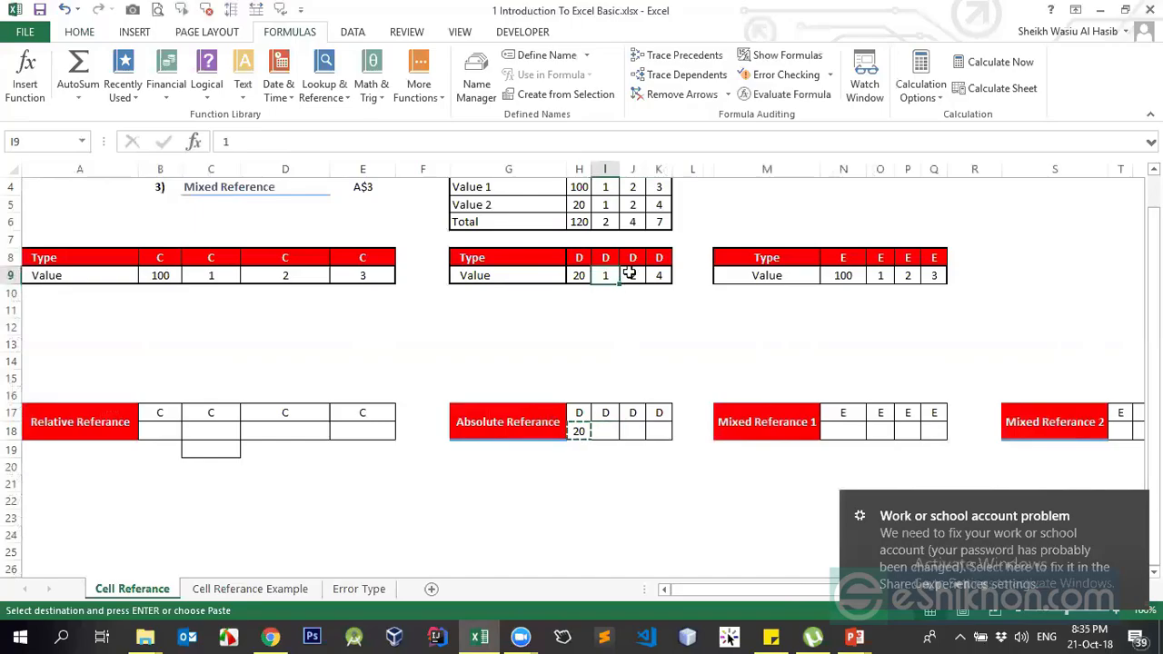
# Point out the row 9 source values, then step through I18 and J18 back to I18
pyautogui.click(682, 277)
pyautogui.click(608, 278)
pyautogui.click(657, 280)
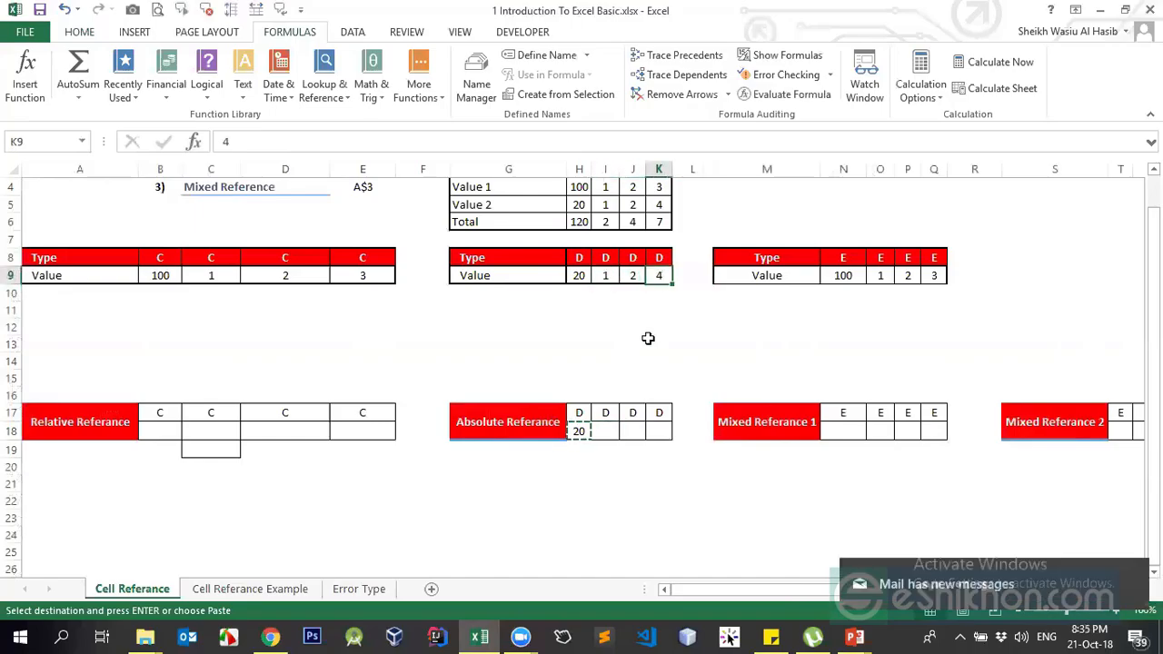
pyautogui.click(609, 439)
pyautogui.click(631, 430)
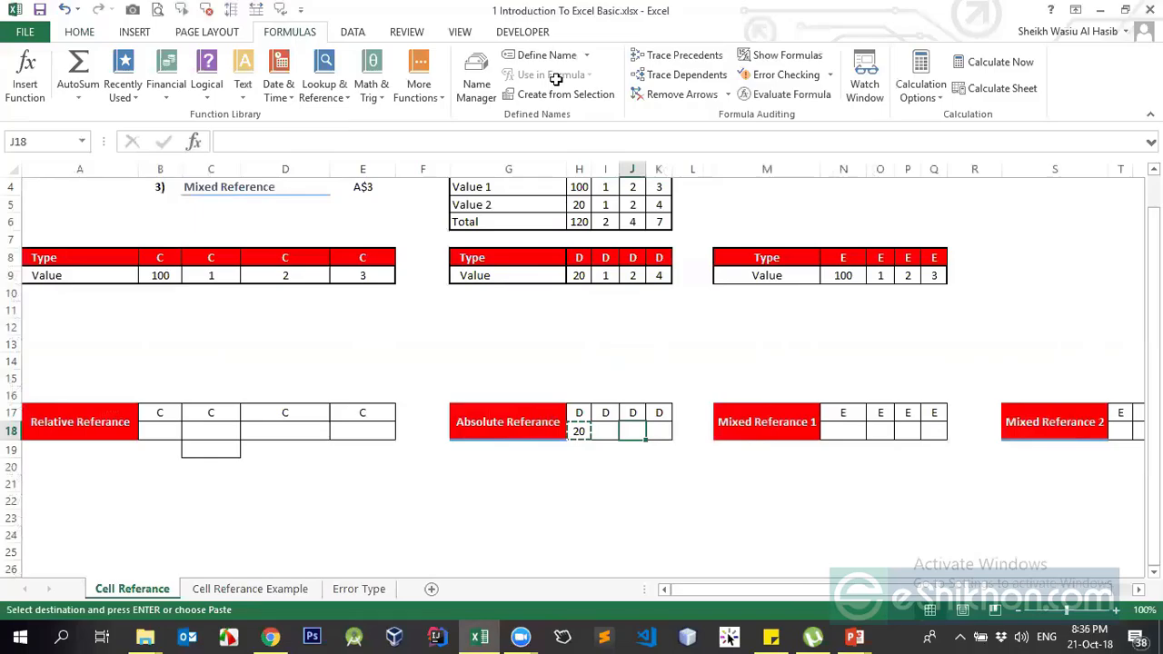
pyautogui.press('Left')
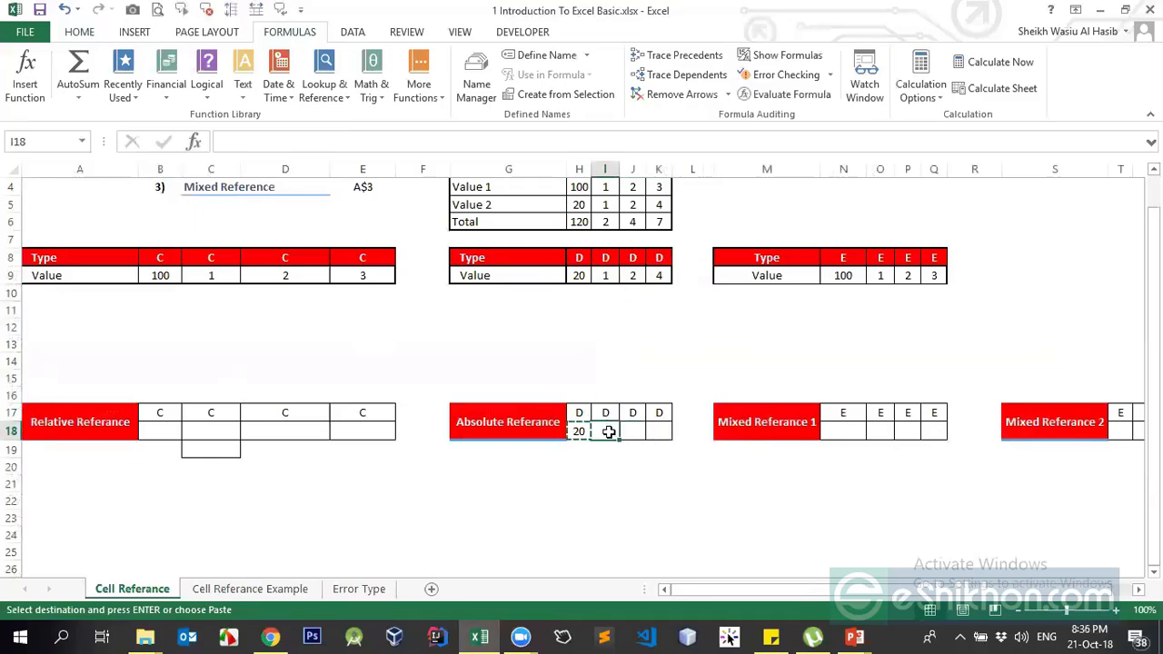
# Check the Zoom meeting controls, then return to Excel with H18 selected
pyautogui.click(520, 636)
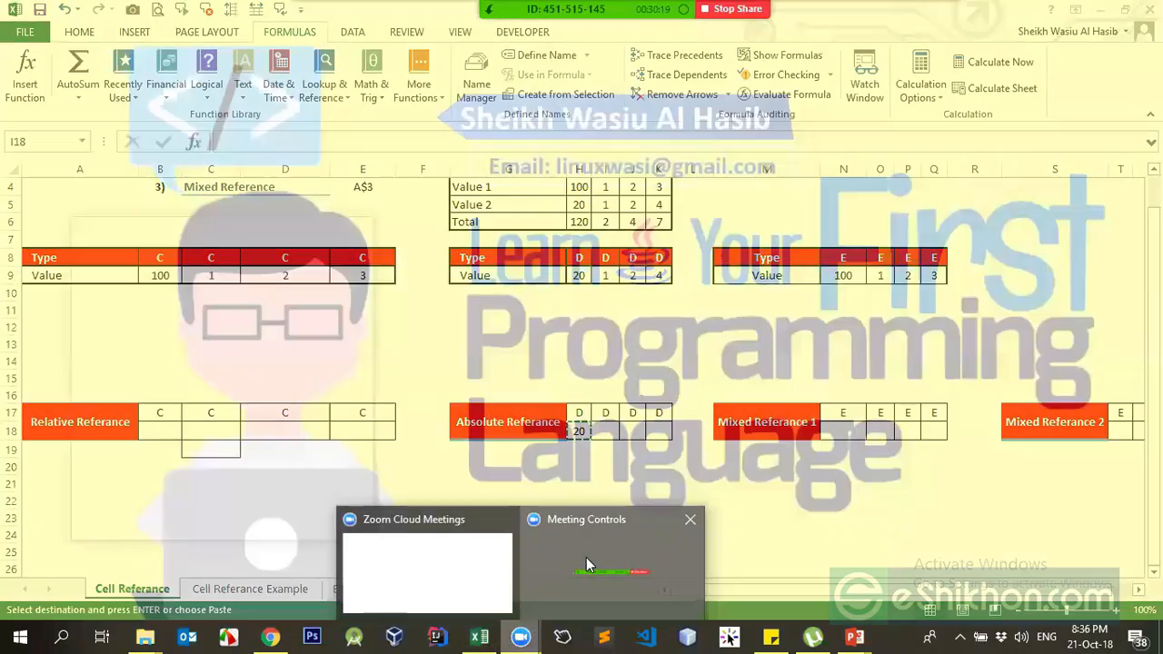
pyautogui.click(585, 557)
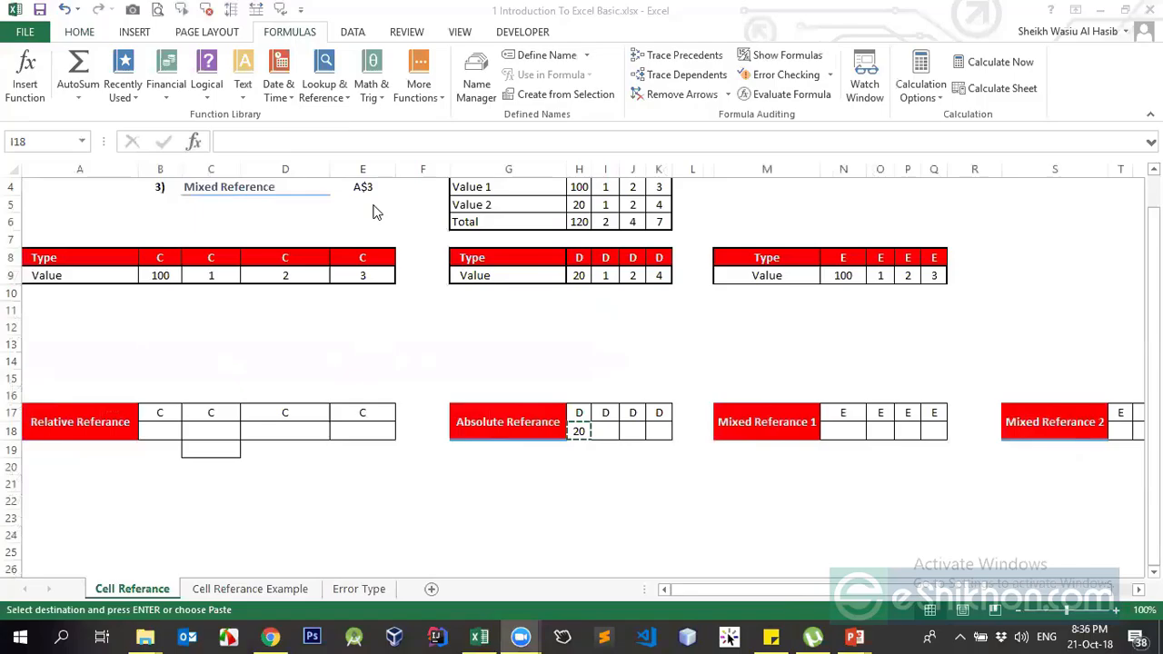
pyautogui.click(582, 432)
pyautogui.click(579, 433)
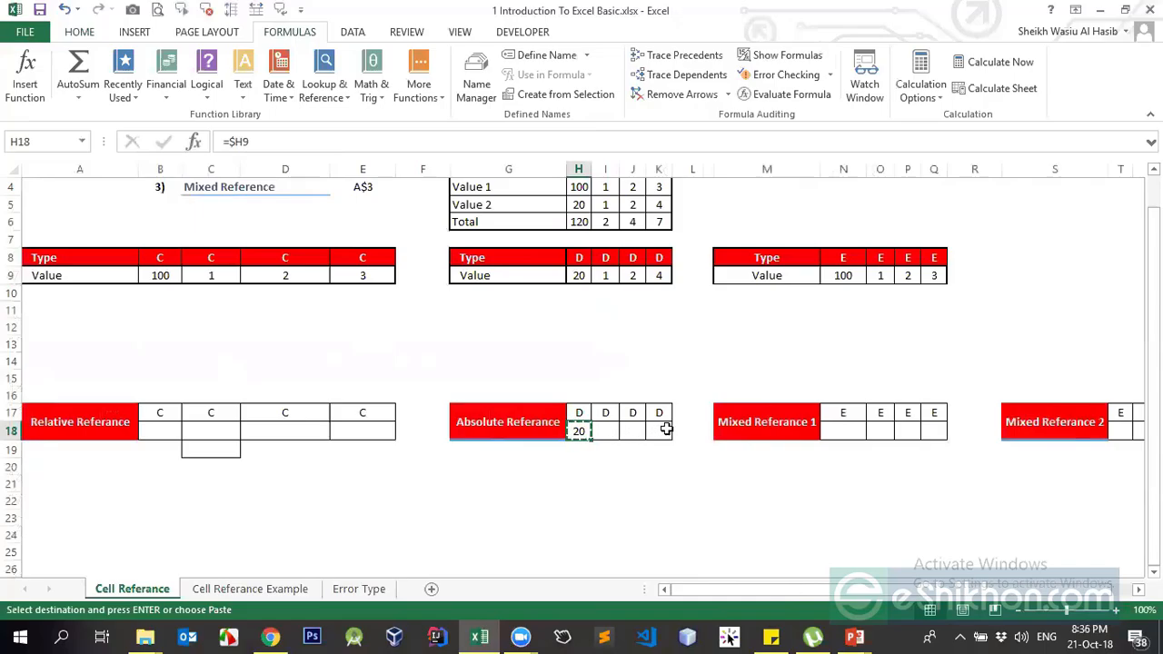
pyautogui.moveTo(520, 637)
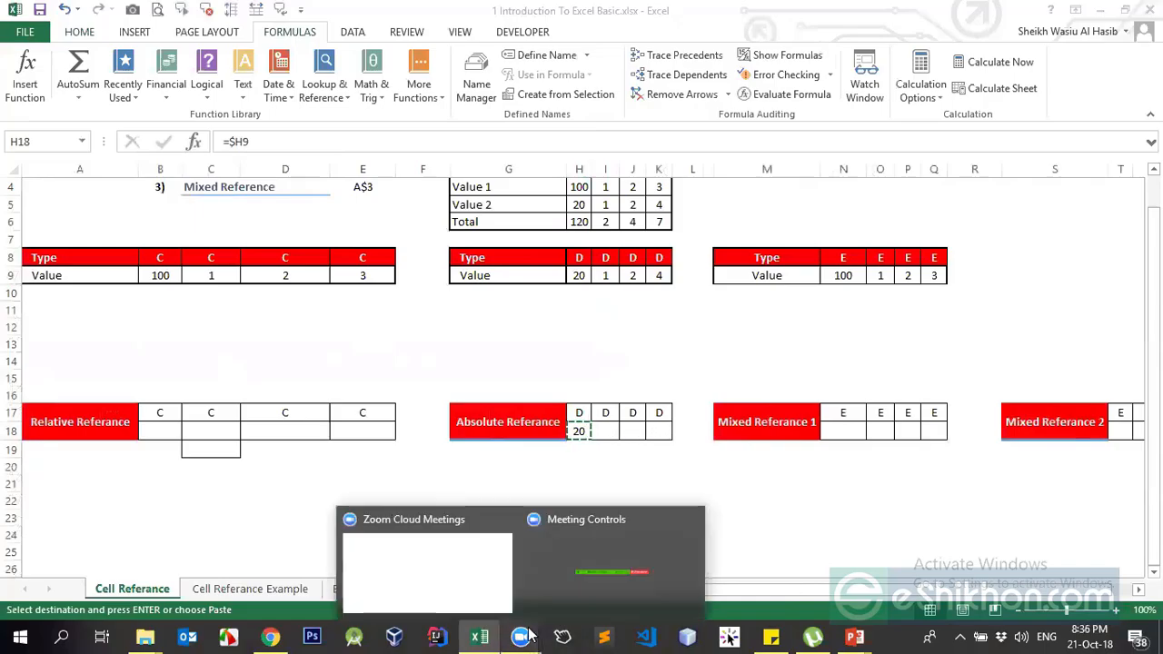
pyautogui.click(436, 593)
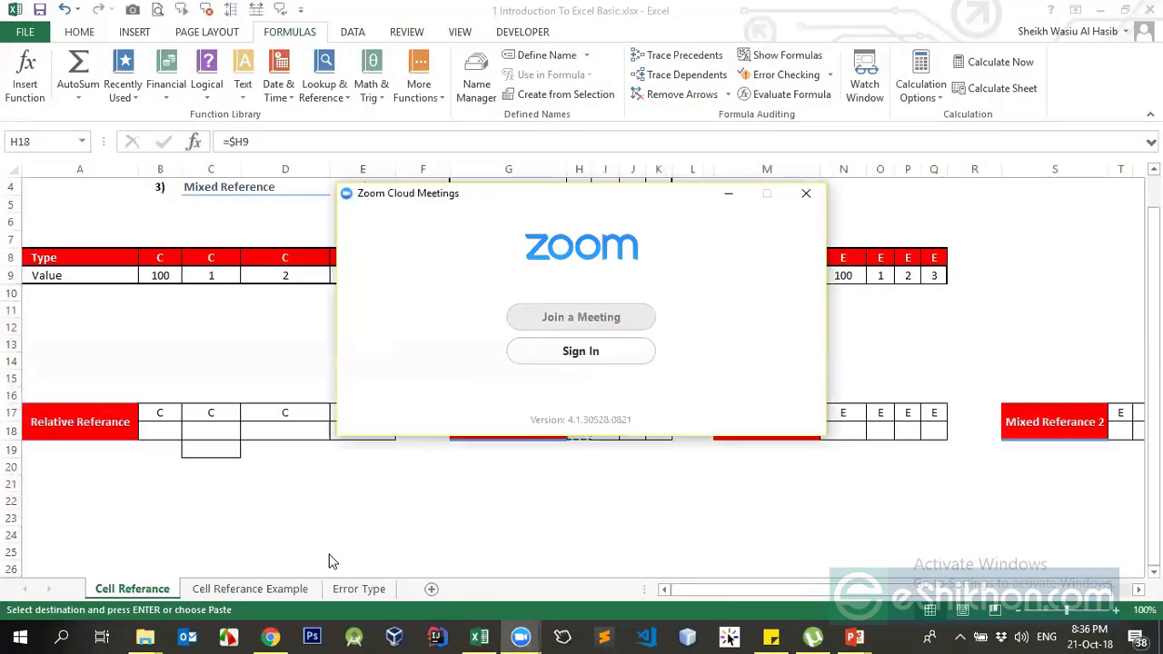
pyautogui.click(729, 193)
pyautogui.click(521, 637)
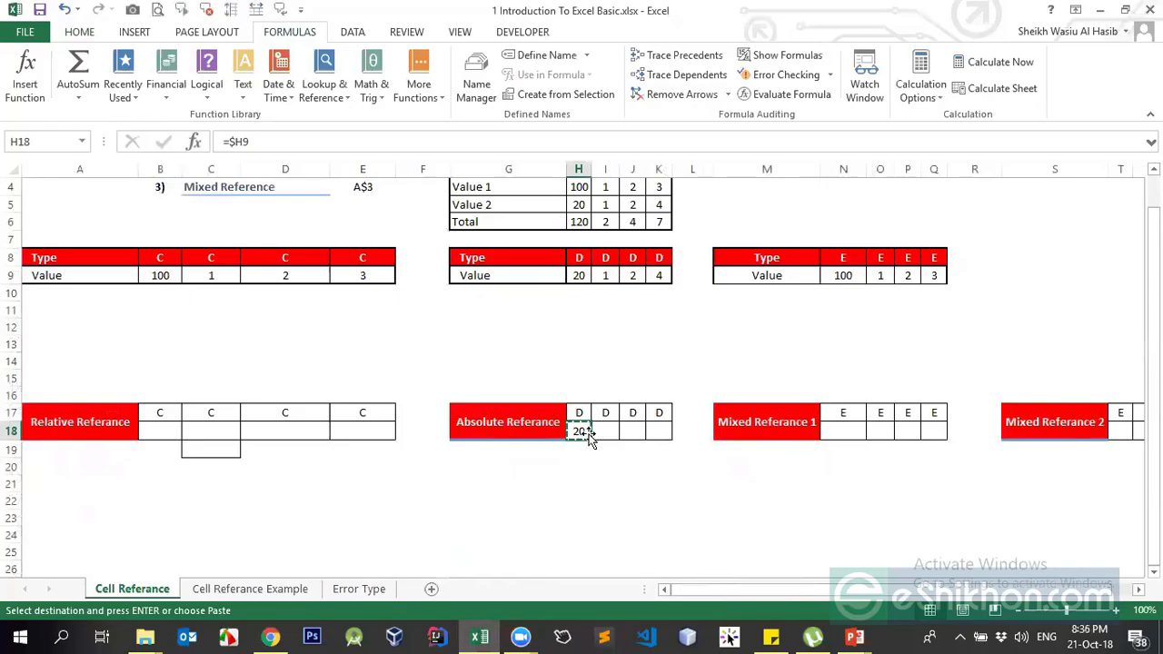
# Paste the copied formula over H18:K18 and check that I18, J18 and K18 each show 20
pyautogui.moveTo(586, 427); pyautogui.dragTo(665, 420)
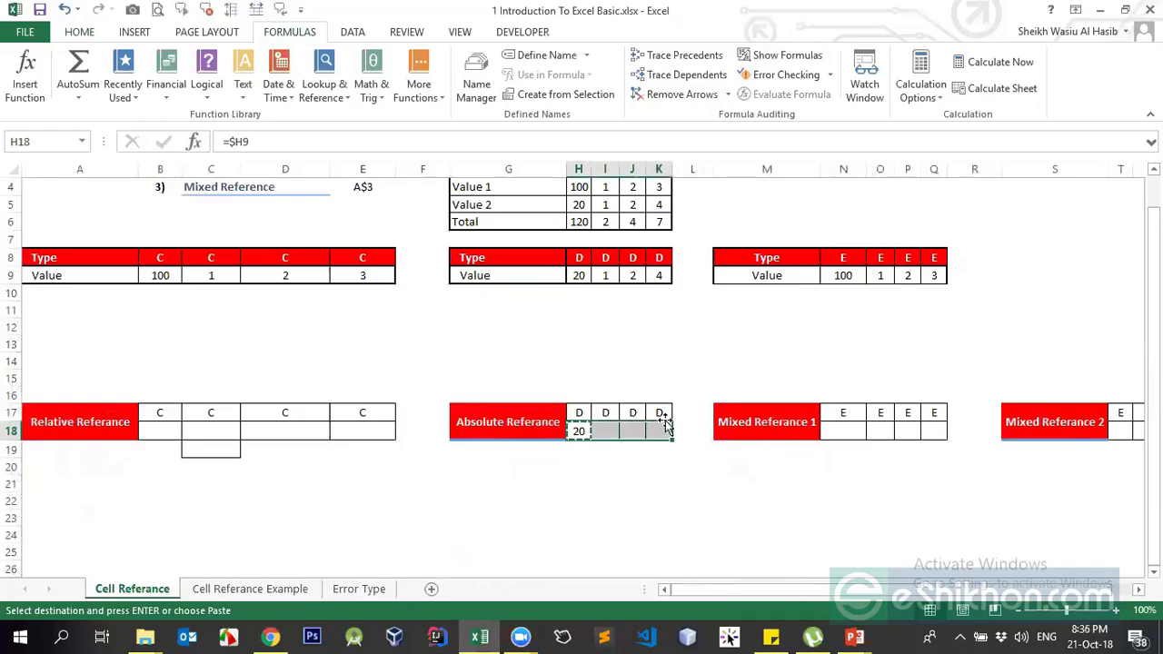
pyautogui.press('Return')
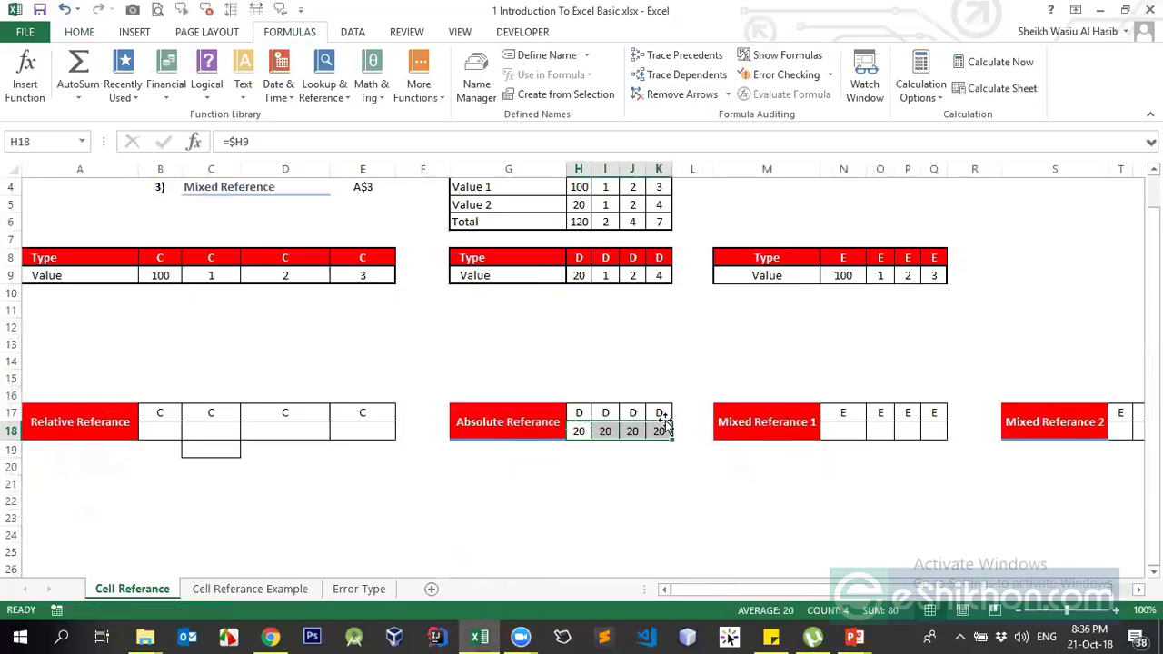
pyautogui.click(605, 431)
pyautogui.click(631, 432)
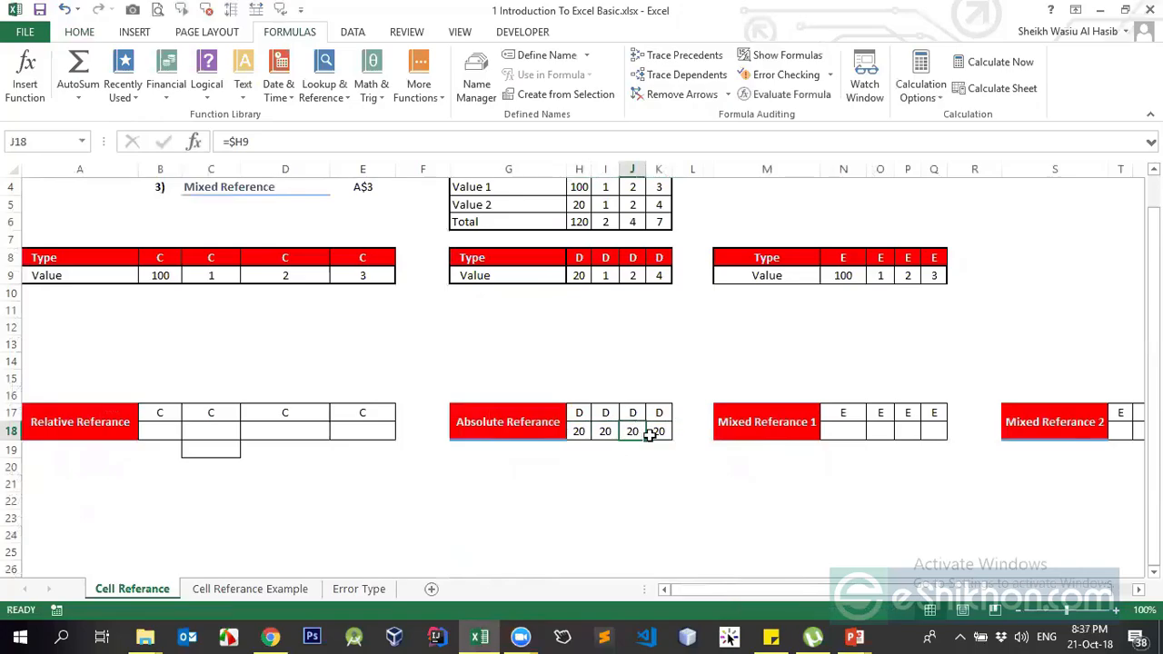
pyautogui.click(654, 432)
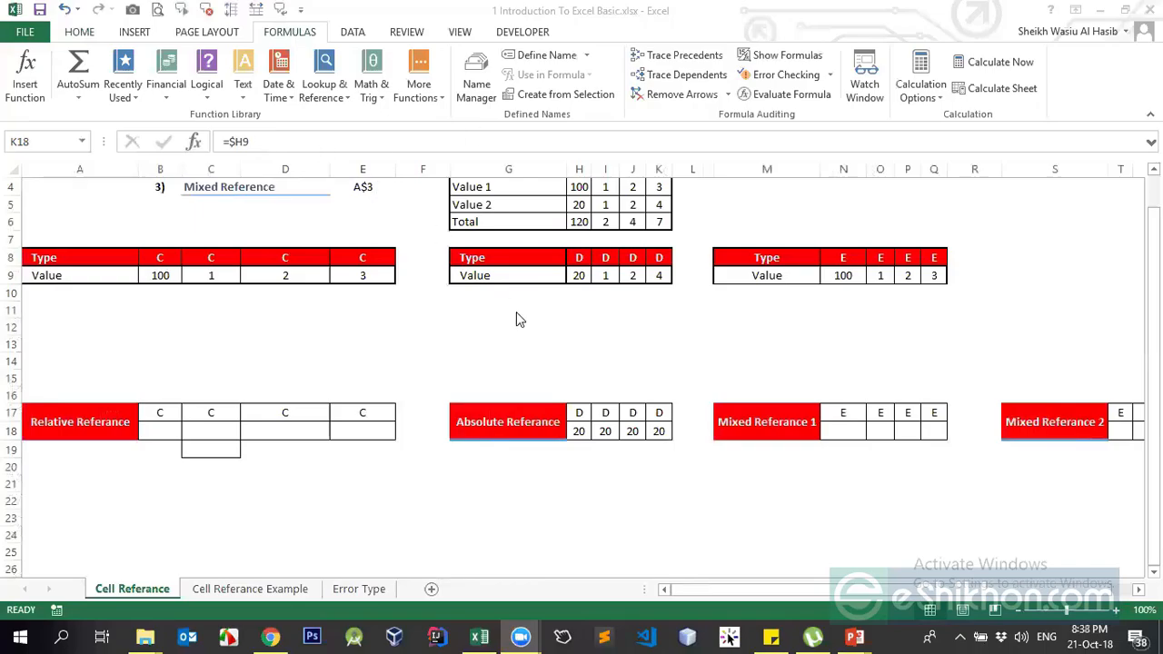
# Edit the H18 formula in the formula bar so it reads =$H9
pyautogui.click(579, 431)
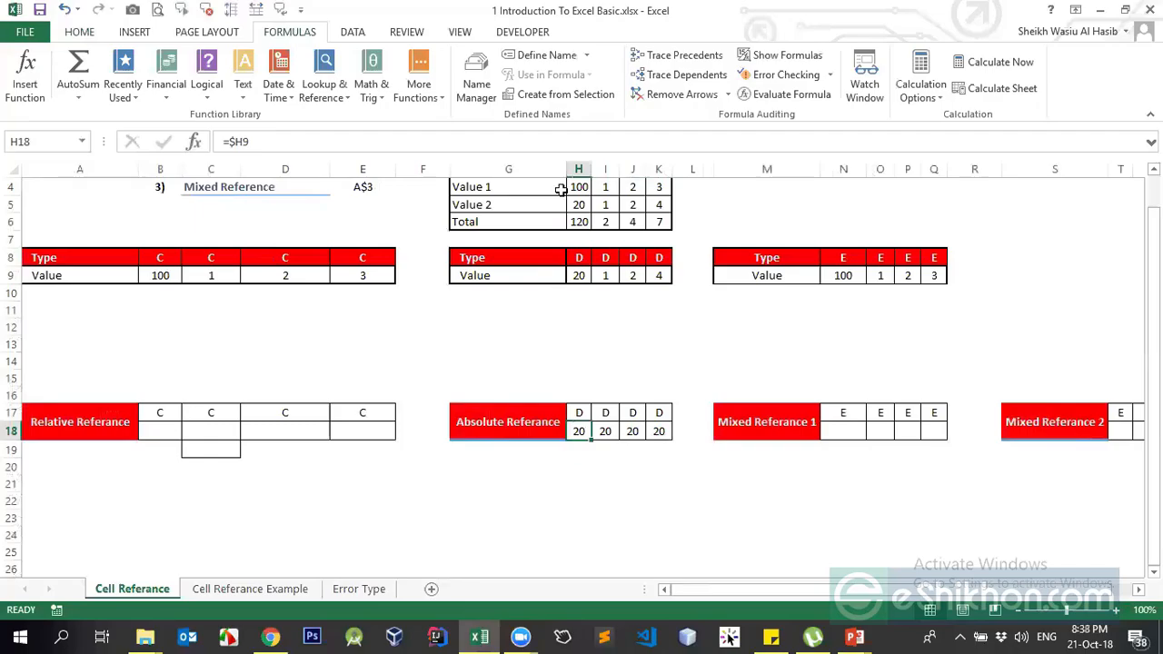
pyautogui.click(234, 142)
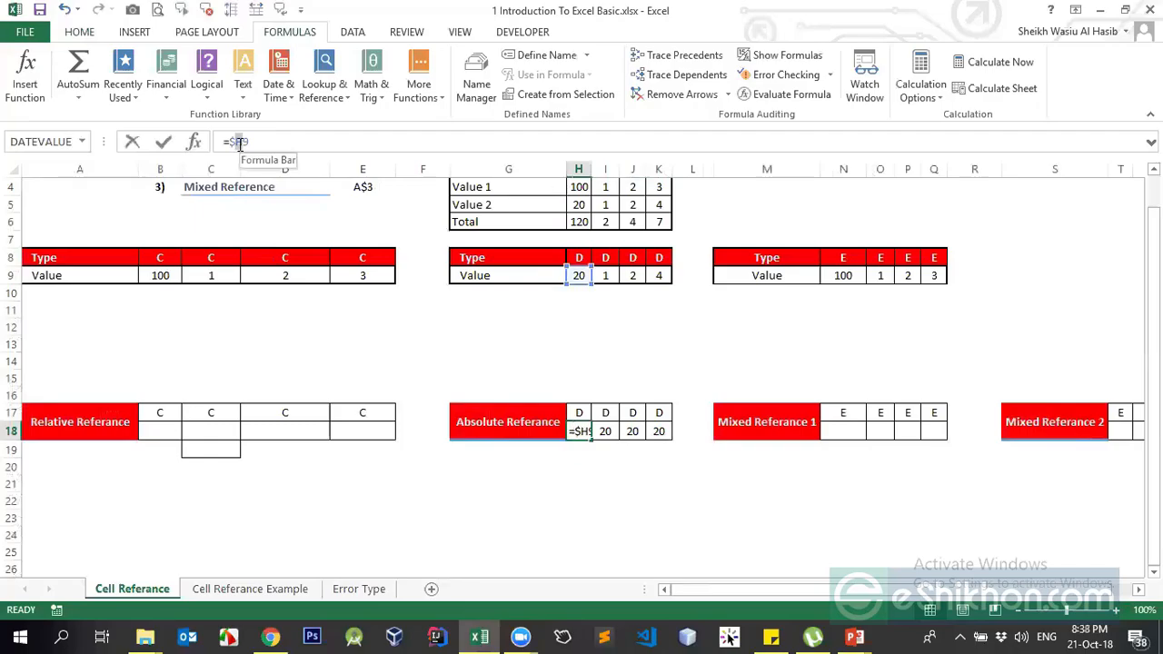
pyautogui.click(256, 141)
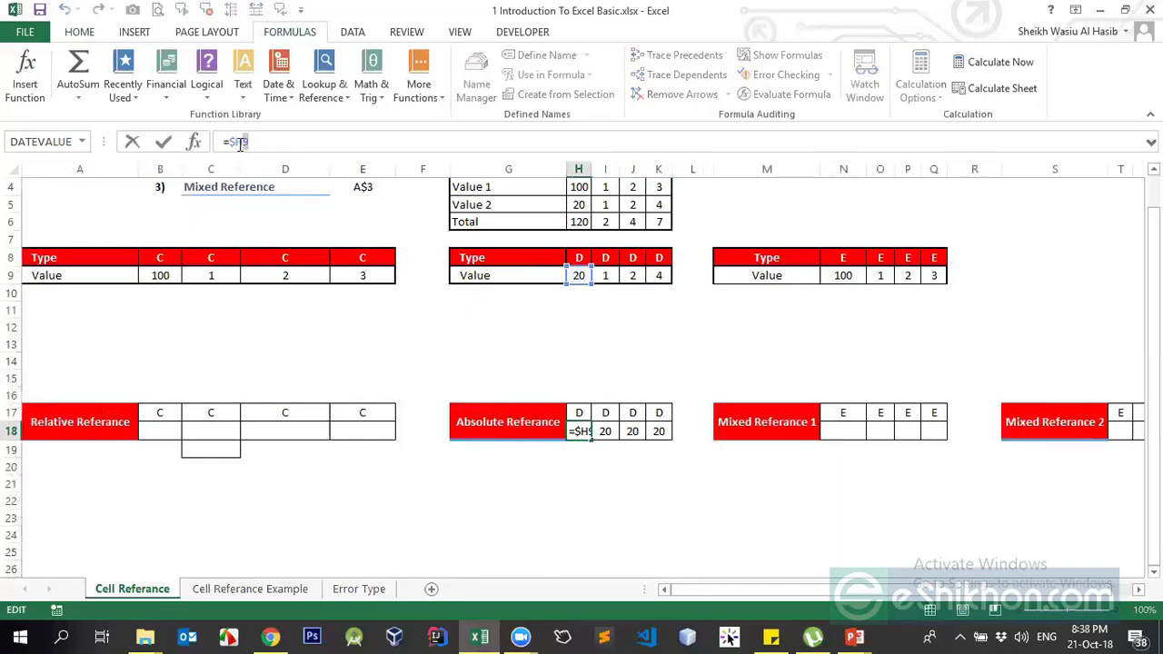
pyautogui.moveTo(245, 142); pyautogui.dragTo(236, 141)
pyautogui.click(244, 142)
pyautogui.hotkey('ctrl', 'Return')
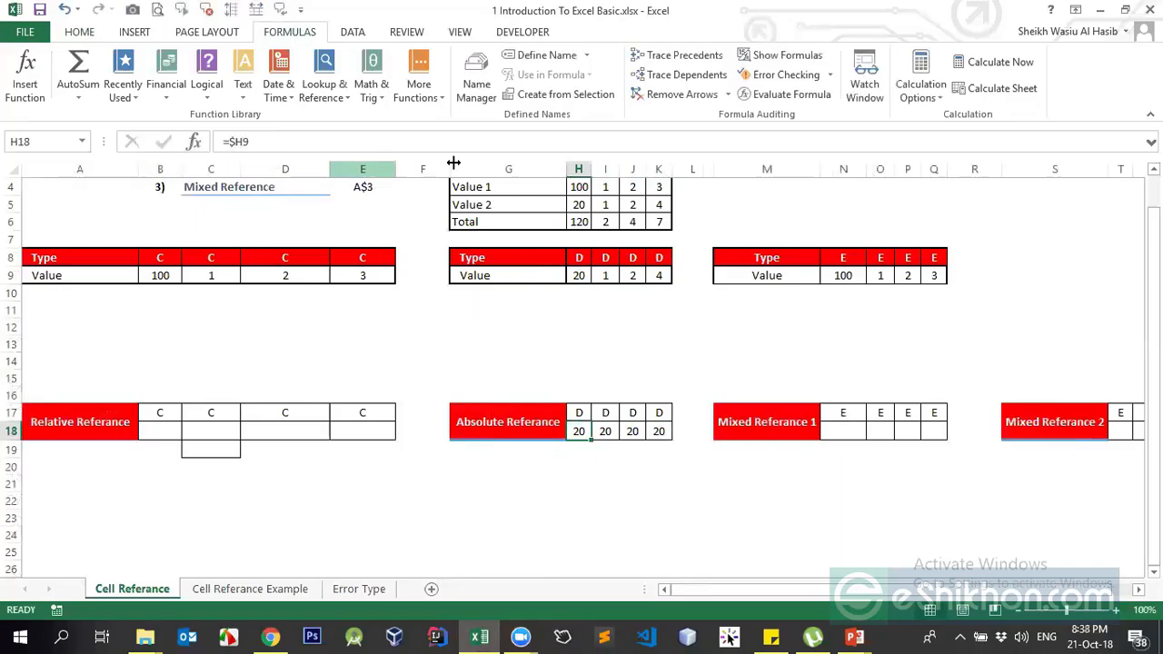
# Copy H18's =$H9 across H18:K18 and verify each copied formula against H9
pyautogui.click(577, 168)
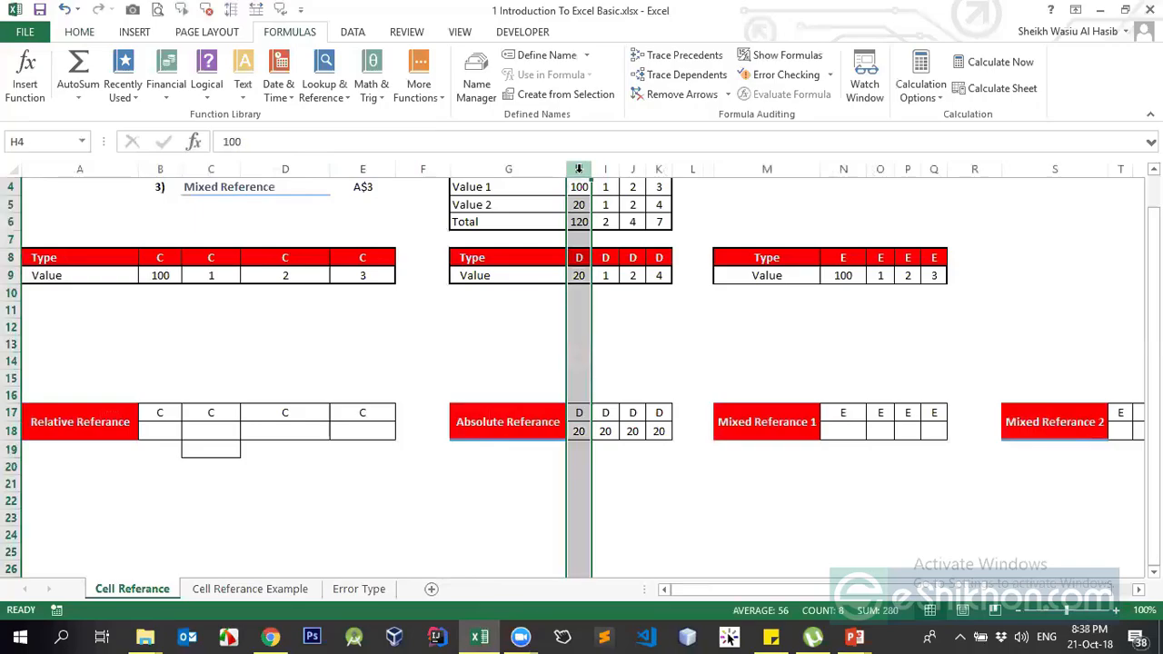
pyautogui.click(578, 431)
pyautogui.hotkey('ctrl', 'c')
pyautogui.moveTo(578, 430); pyautogui.dragTo(658, 431)
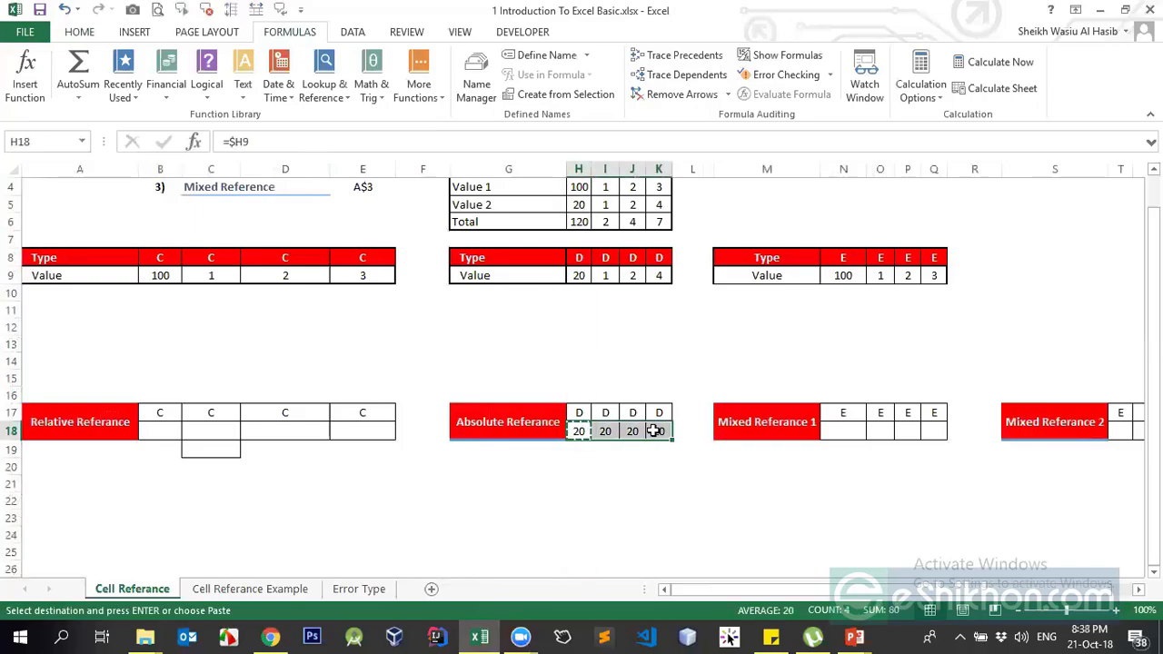
pyautogui.press('Return')
pyautogui.click(576, 277)
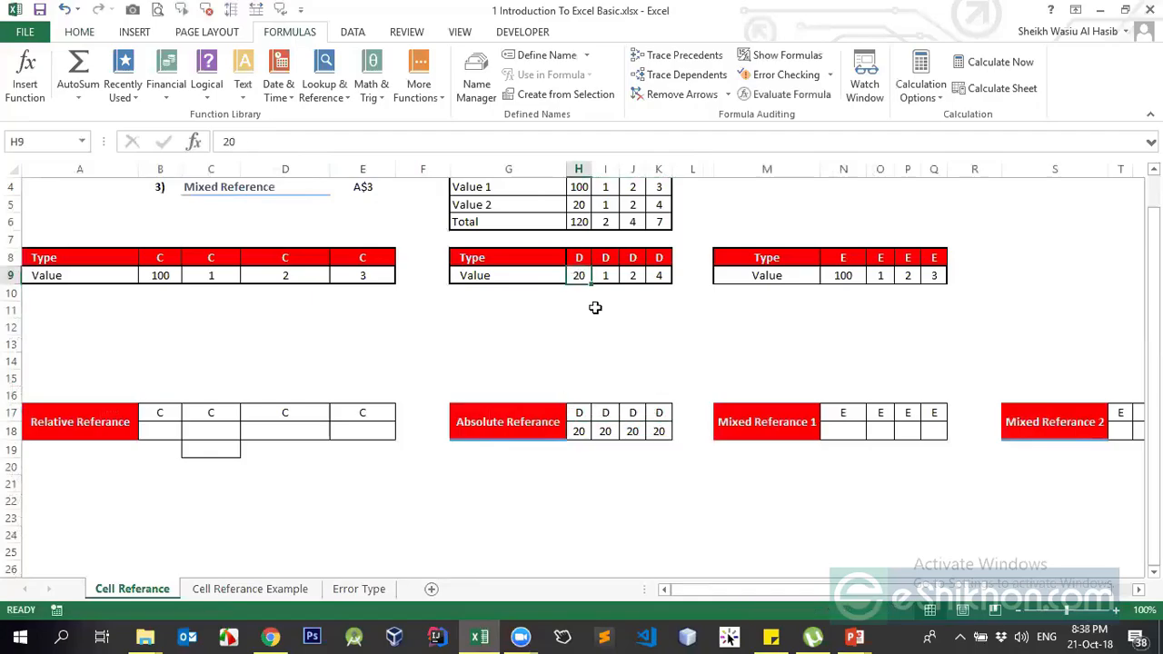
pyautogui.click(607, 429)
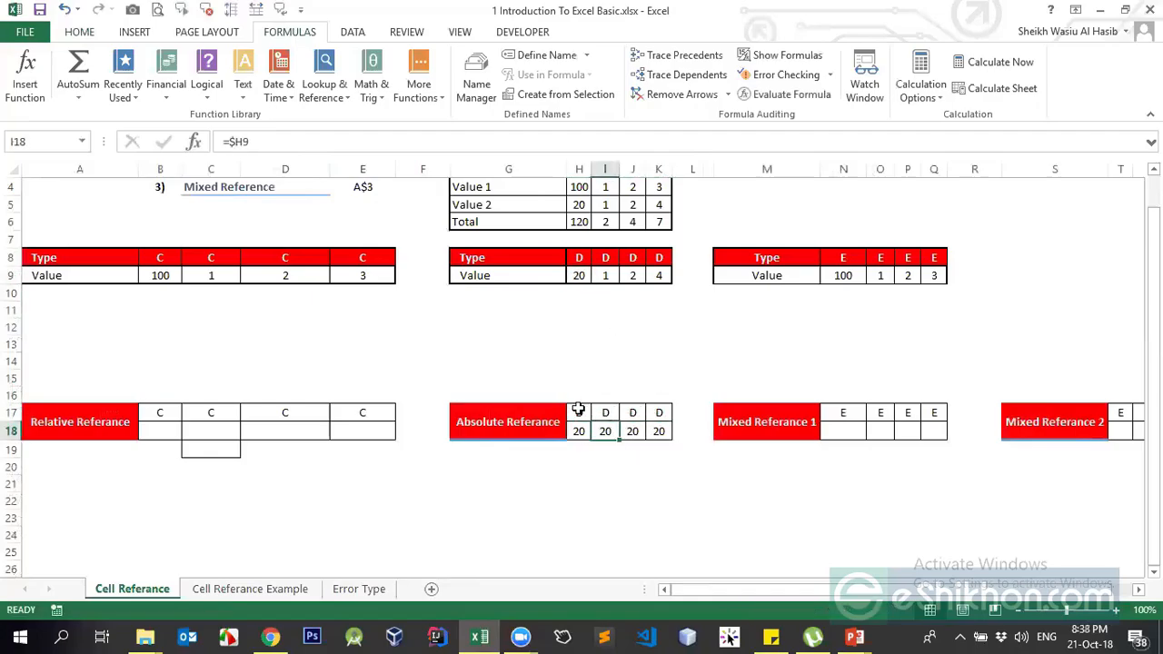
pyautogui.click(630, 430)
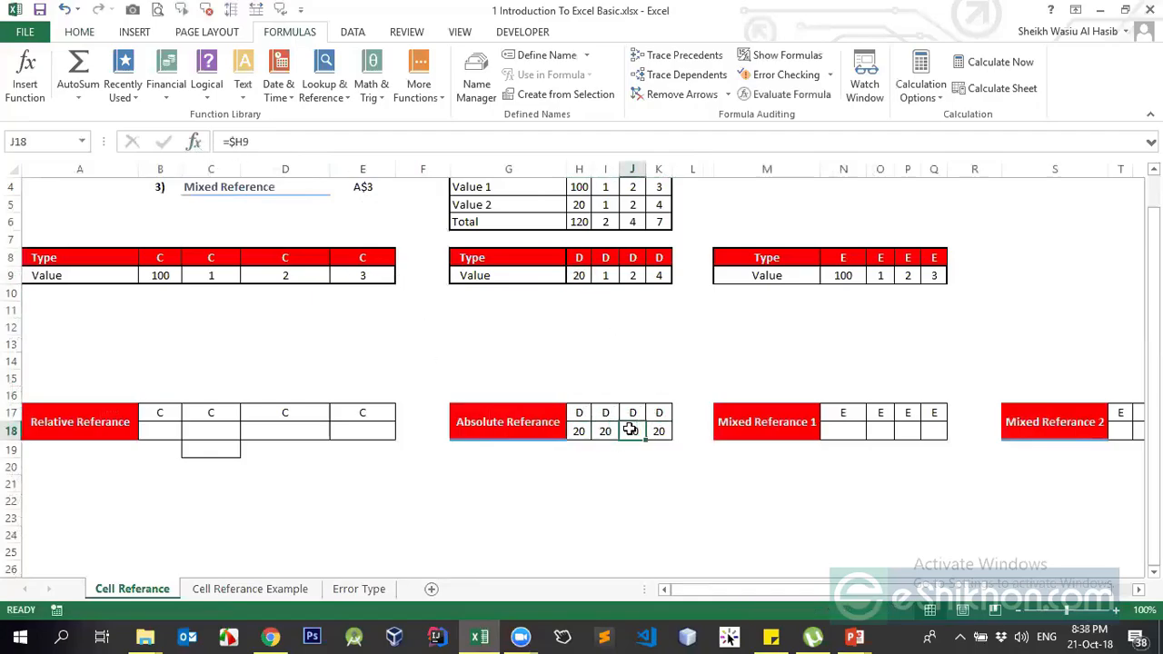
pyautogui.click(658, 435)
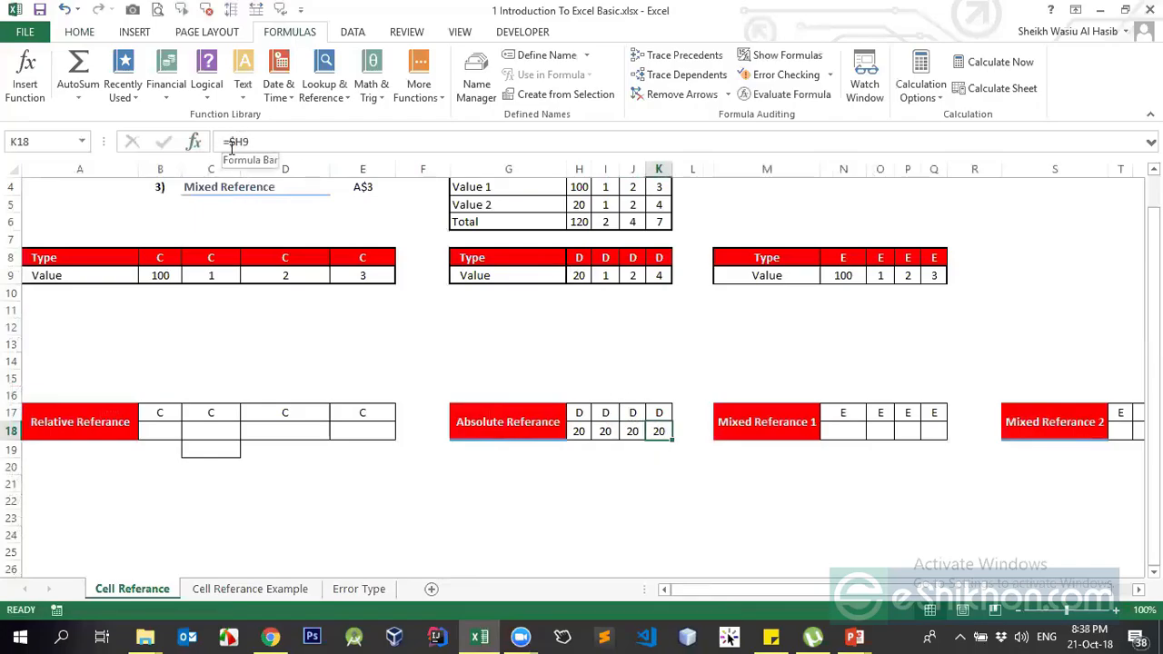
# Copy the H18 formula again, ready to paste into H19
pyautogui.click(578, 276)
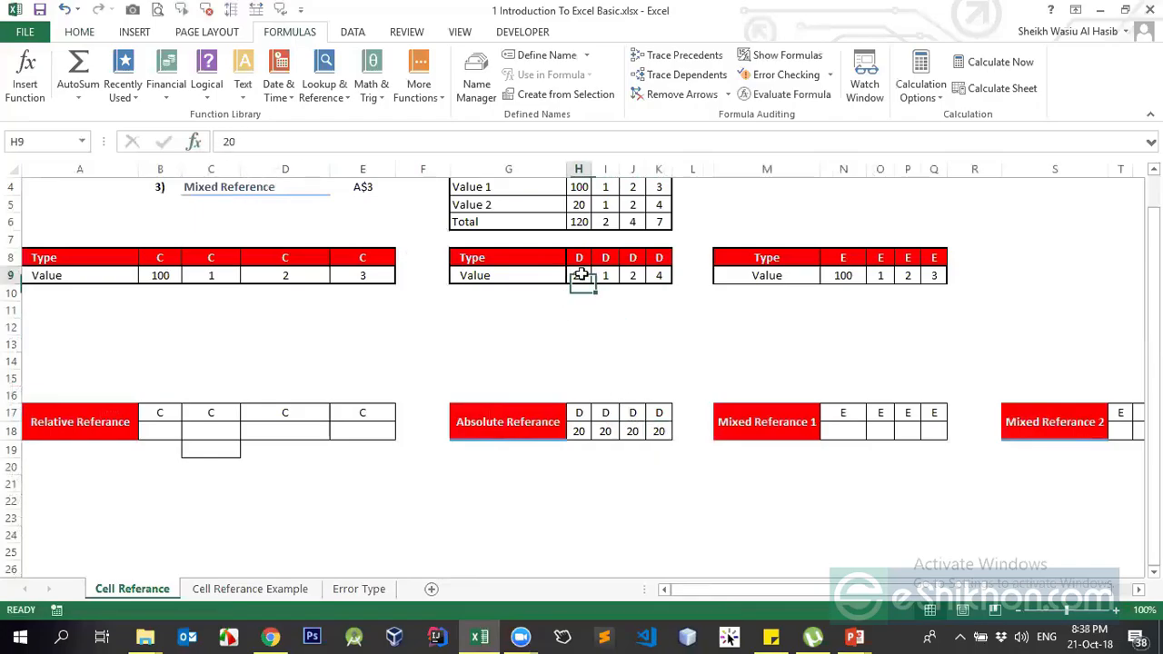
pyautogui.click(579, 171)
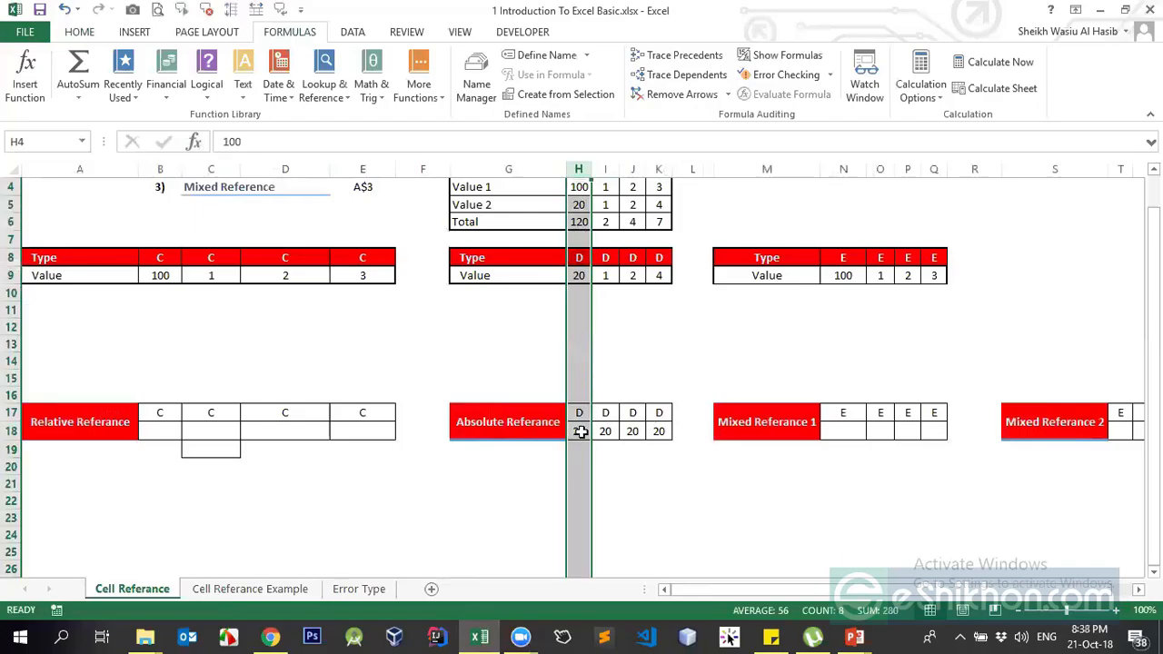
pyautogui.click(580, 432)
pyautogui.hotkey('ctrl', 'c')
pyautogui.click(577, 455)
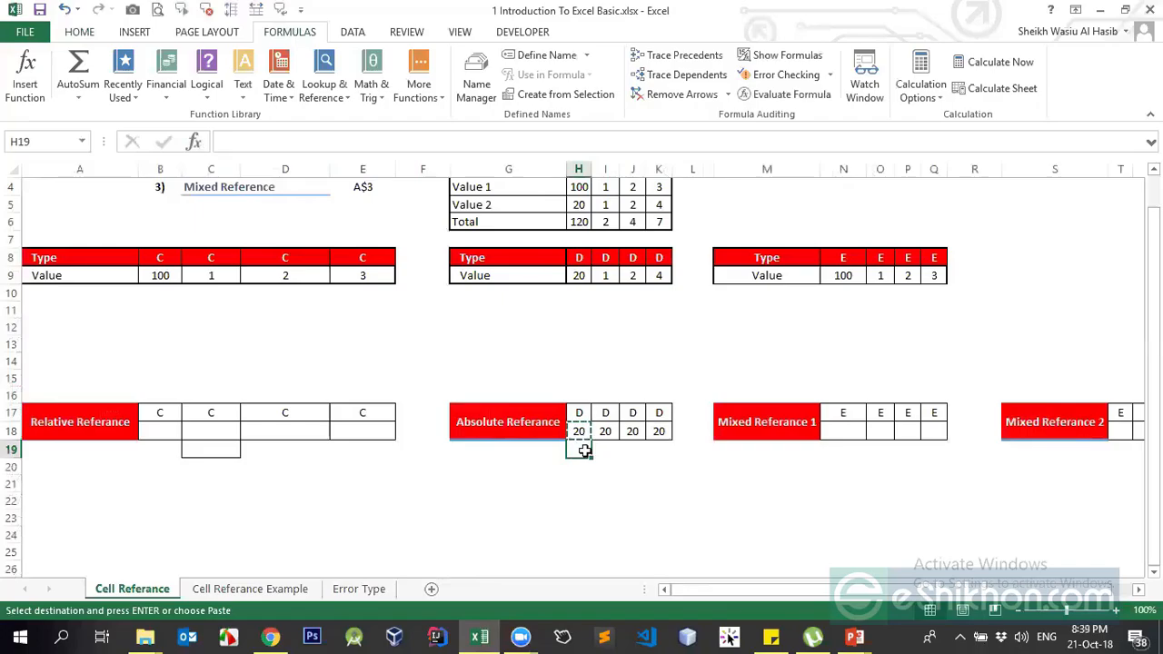
pyautogui.click(576, 293)
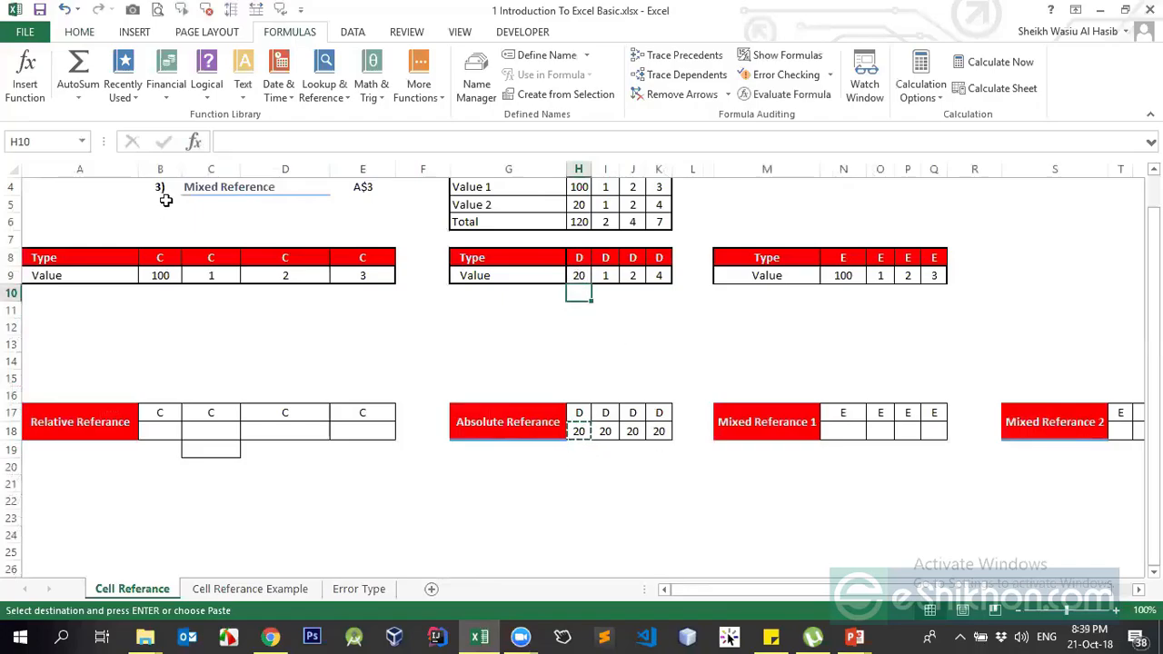
pyautogui.click(578, 432)
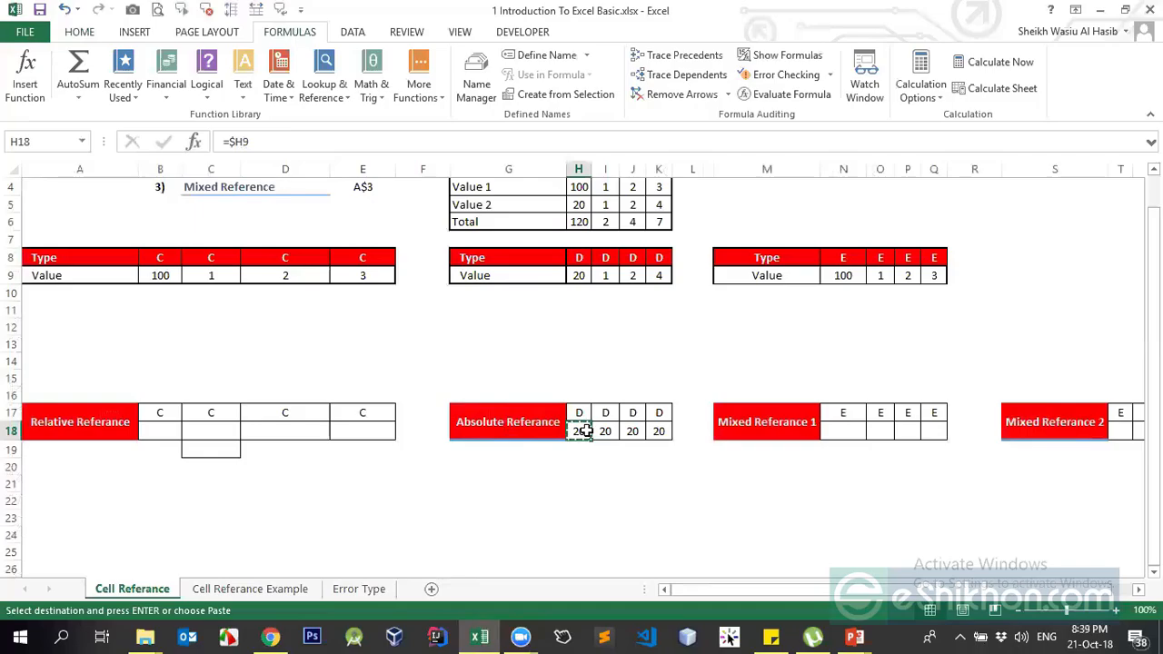
pyautogui.click(11, 430)
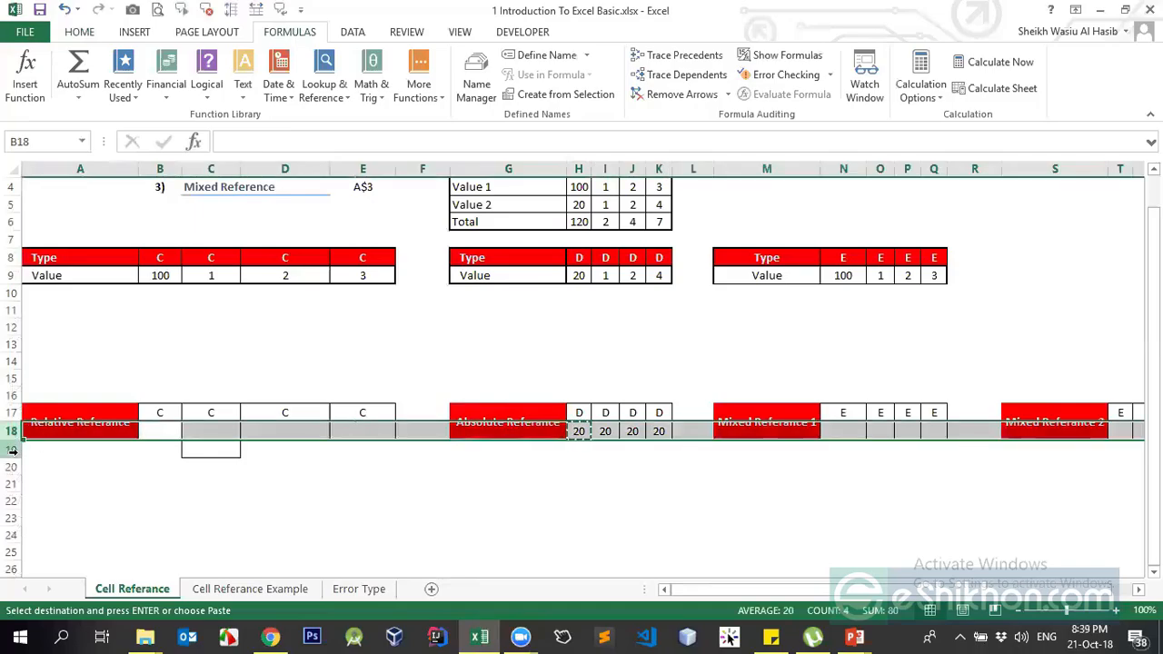
pyautogui.moveTo(11, 440); pyautogui.dragTo(10, 455)
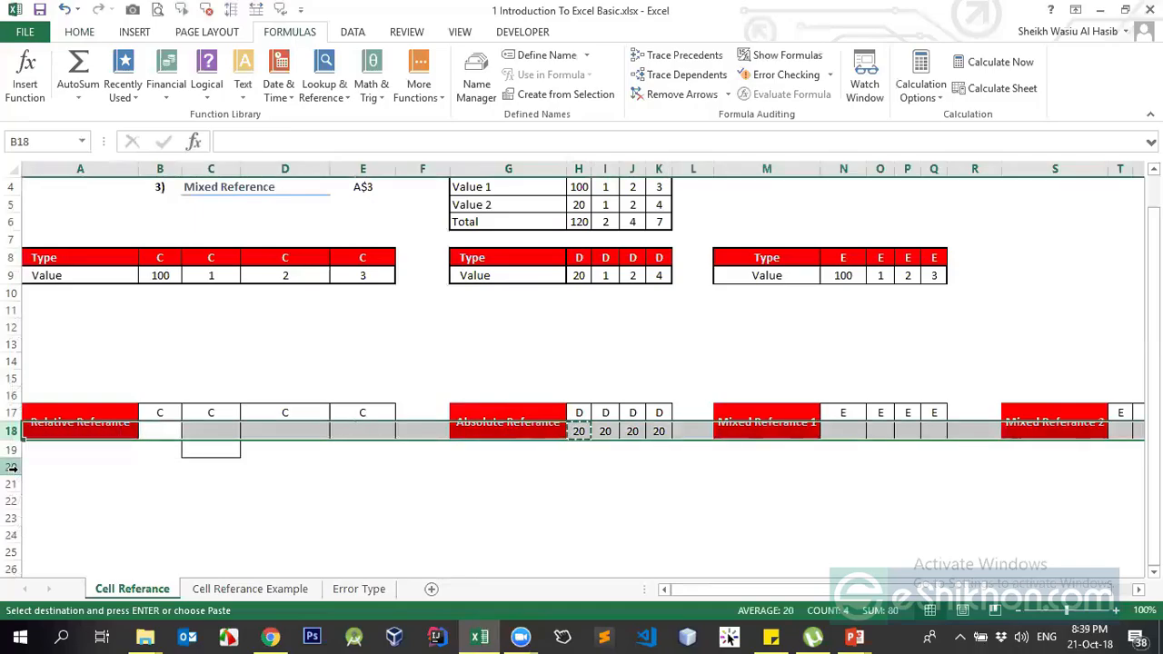
pyautogui.click(548, 447)
pyautogui.click(580, 450)
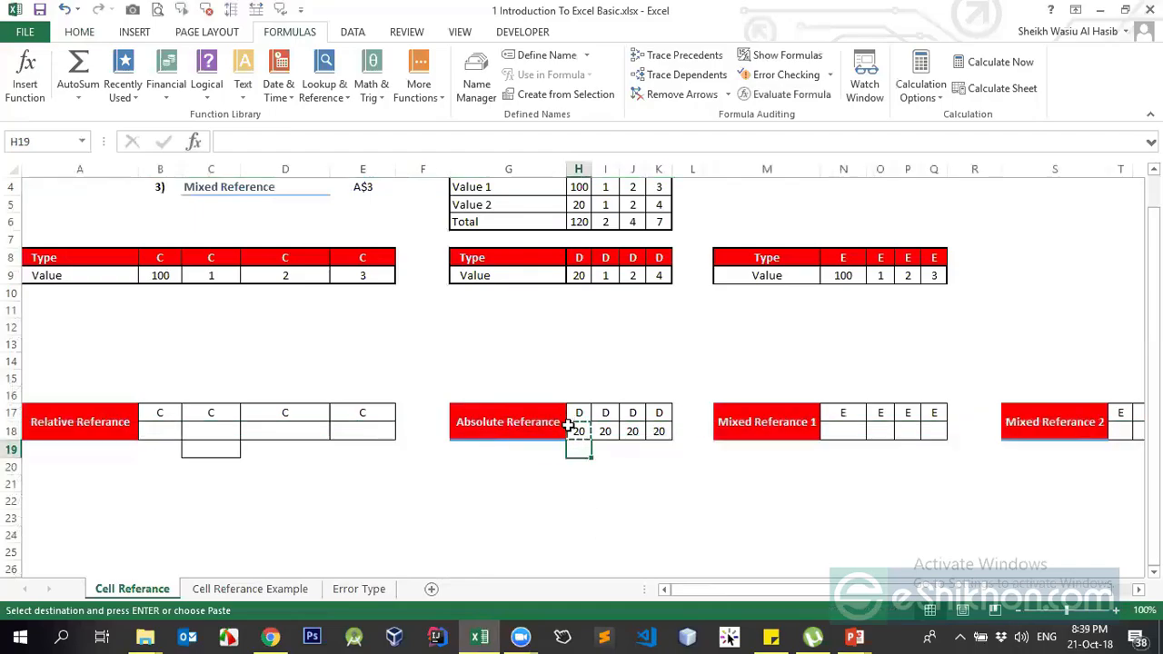
pyautogui.click(581, 290)
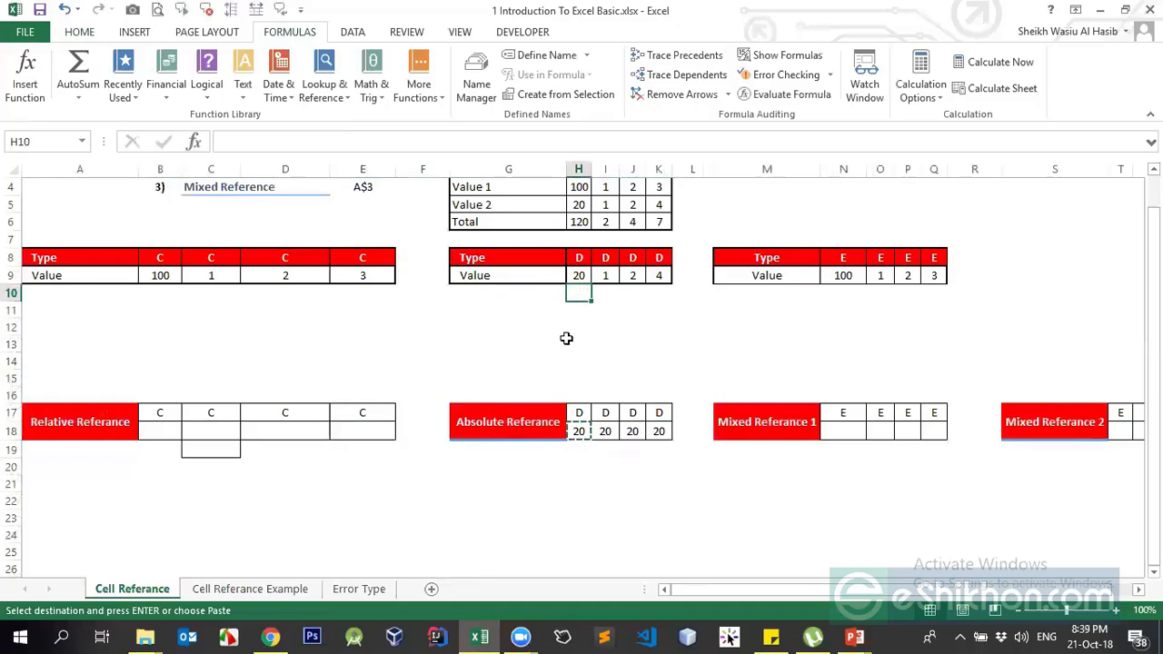
pyautogui.click(578, 451)
pyautogui.hotkey('ctrl', 'v')
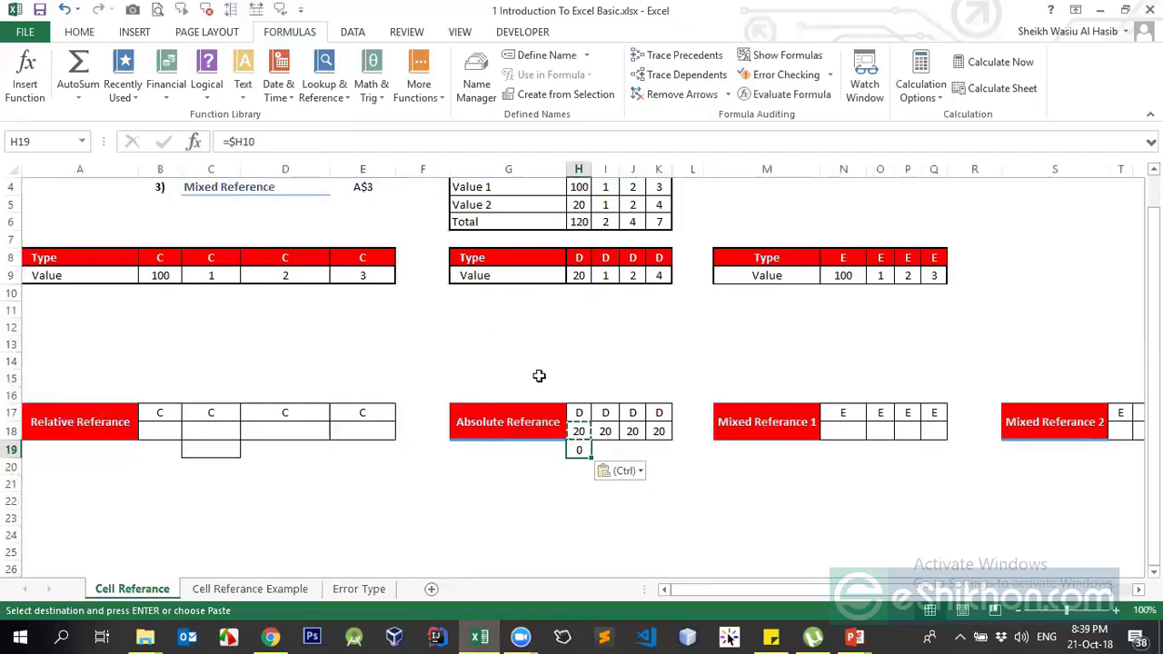
pyautogui.hotkey('ctrl', 'z')
pyautogui.click(604, 430)
pyautogui.press('Escape')
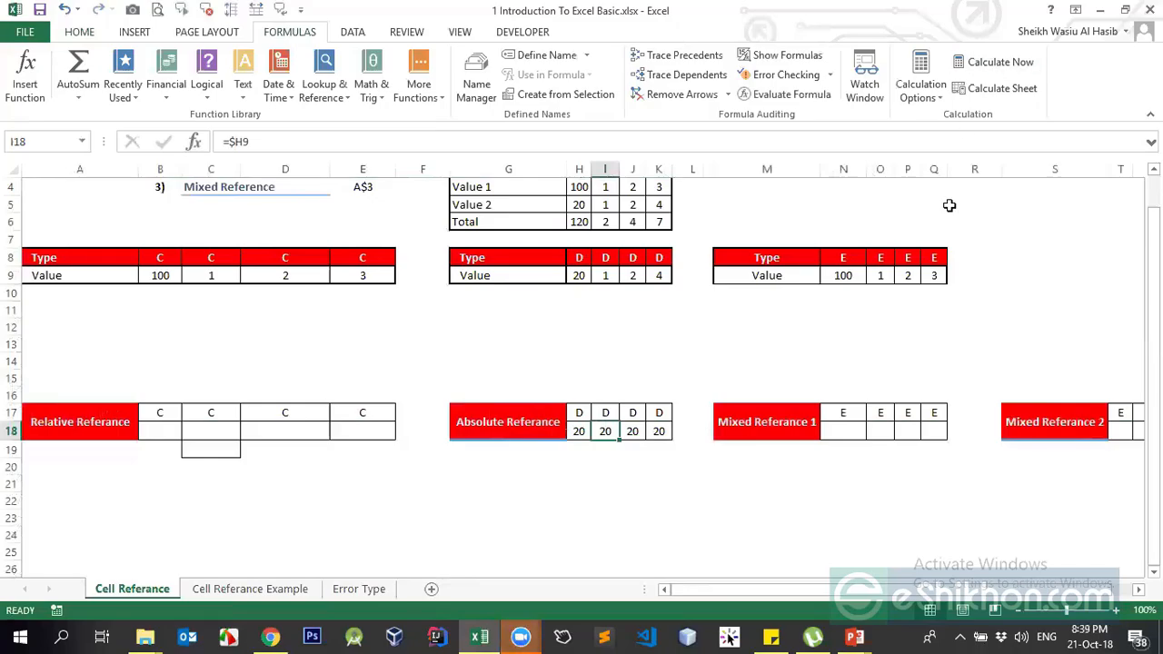
pyautogui.click(521, 636)
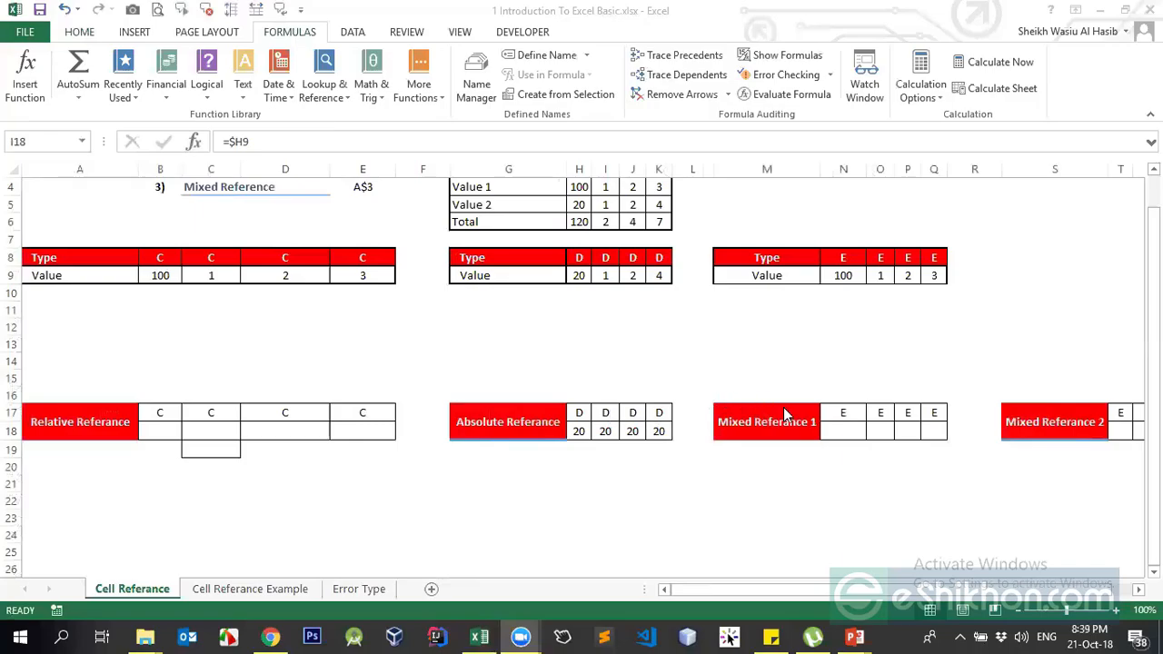
pyautogui.click(846, 431)
# Enter the formula =B$9 in N18 so it shows 100
pyautogui.click(846, 430)
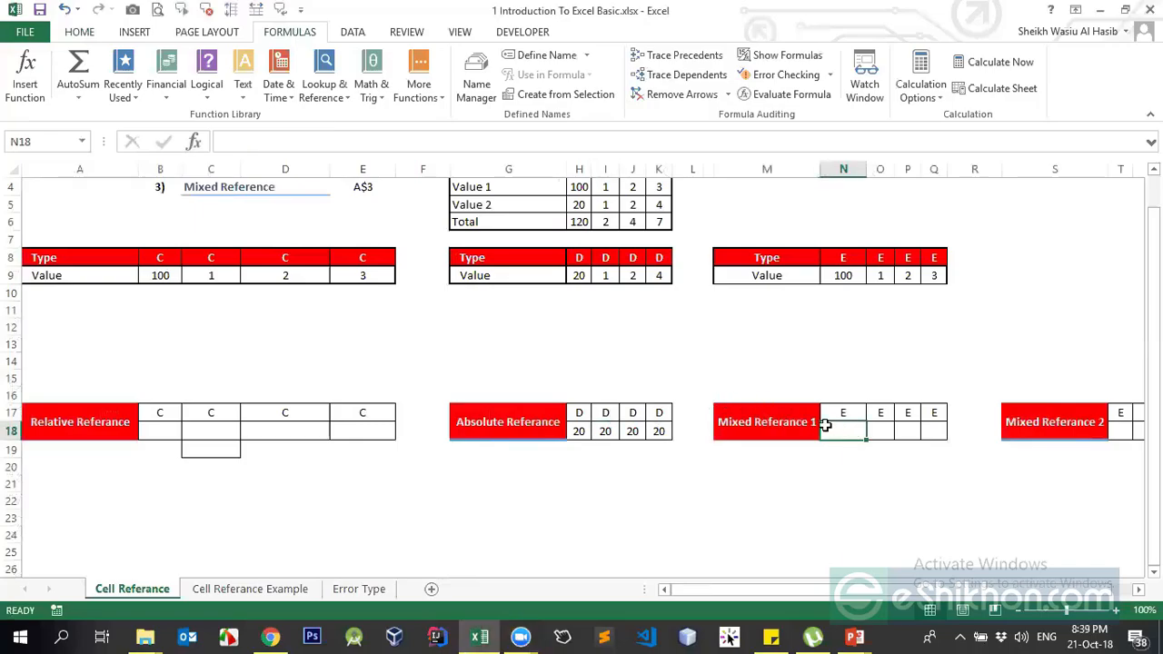
pyautogui.write('=')
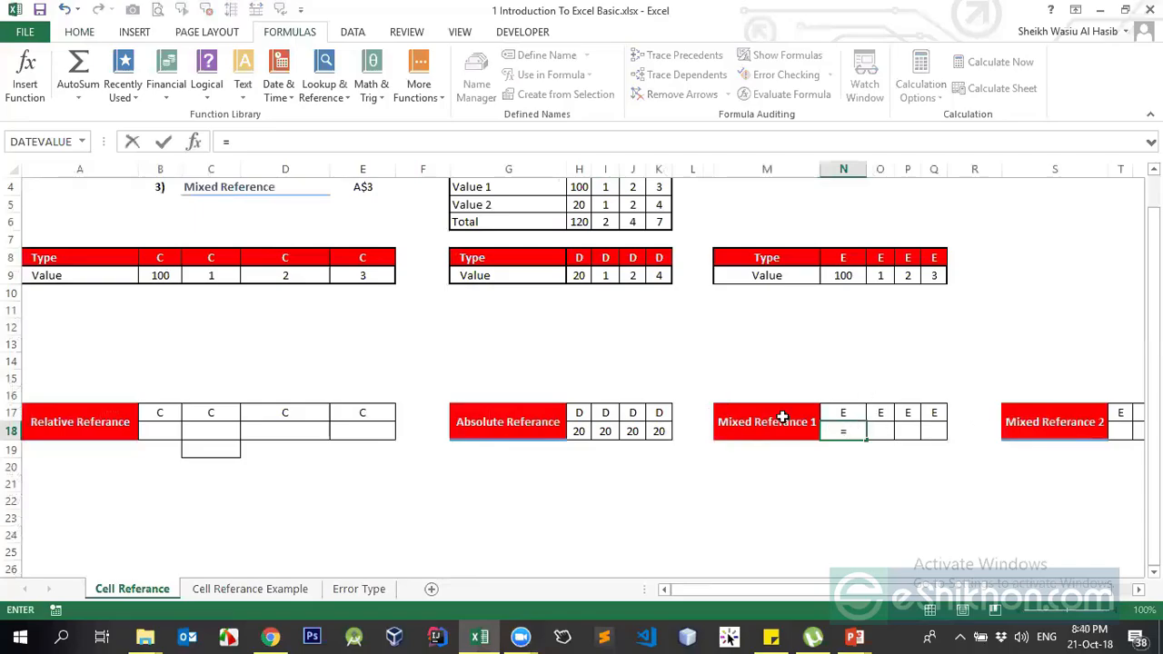
pyautogui.click(159, 277)
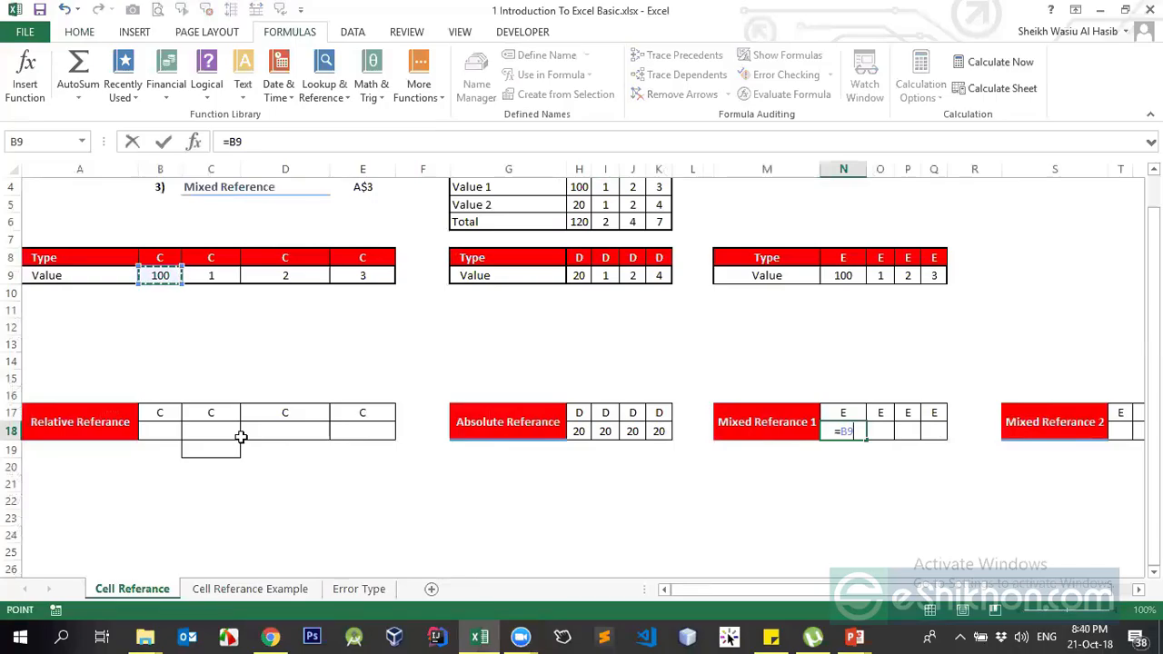
pyautogui.press('F4')
pyautogui.press('F4')
pyautogui.press('Return')
# Copy N18 and select O18:Q18 as the paste range, then reselect N18
pyautogui.press('Up')
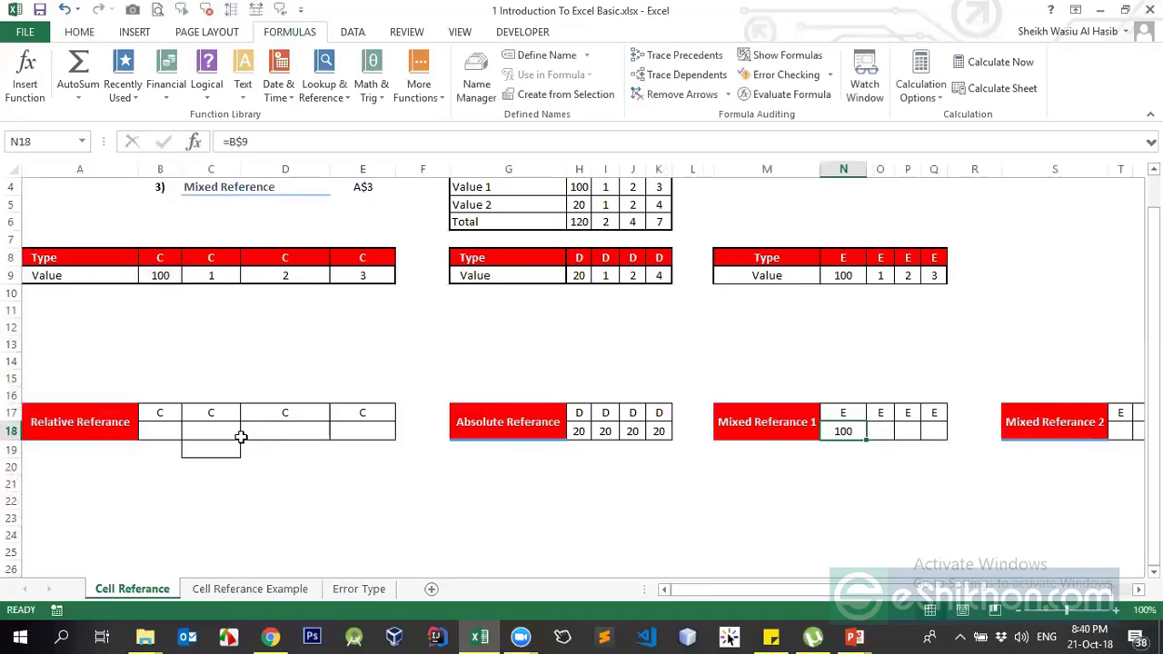
pyautogui.hotkey('ctrl', 'c')
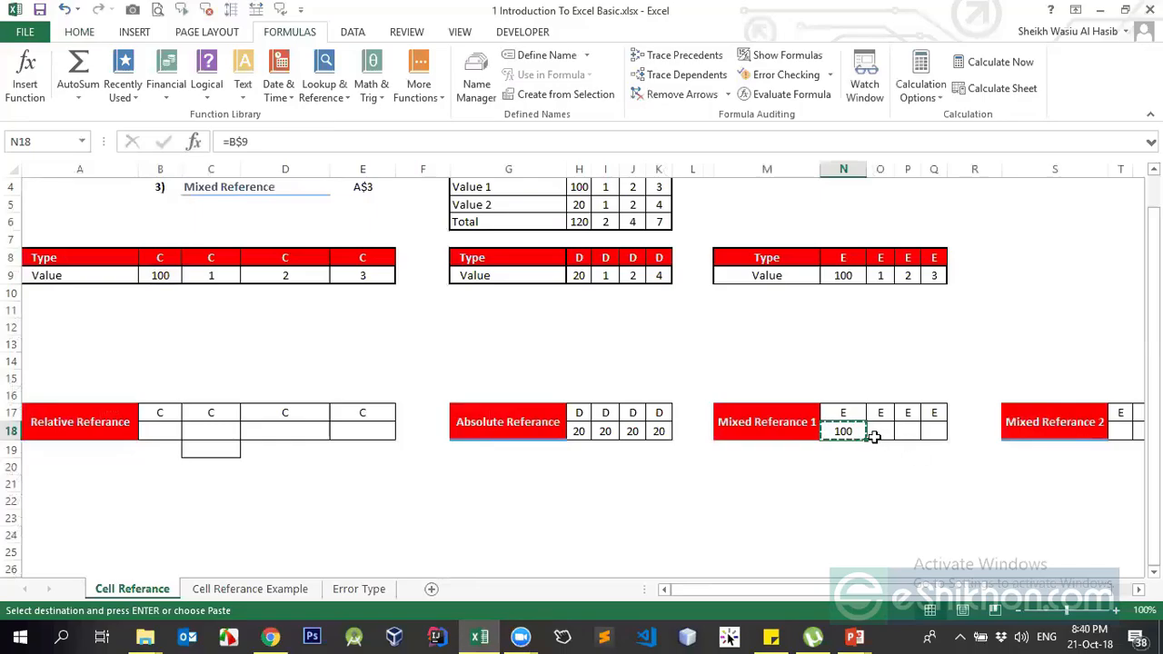
pyautogui.moveTo(872, 437); pyautogui.dragTo(926, 425)
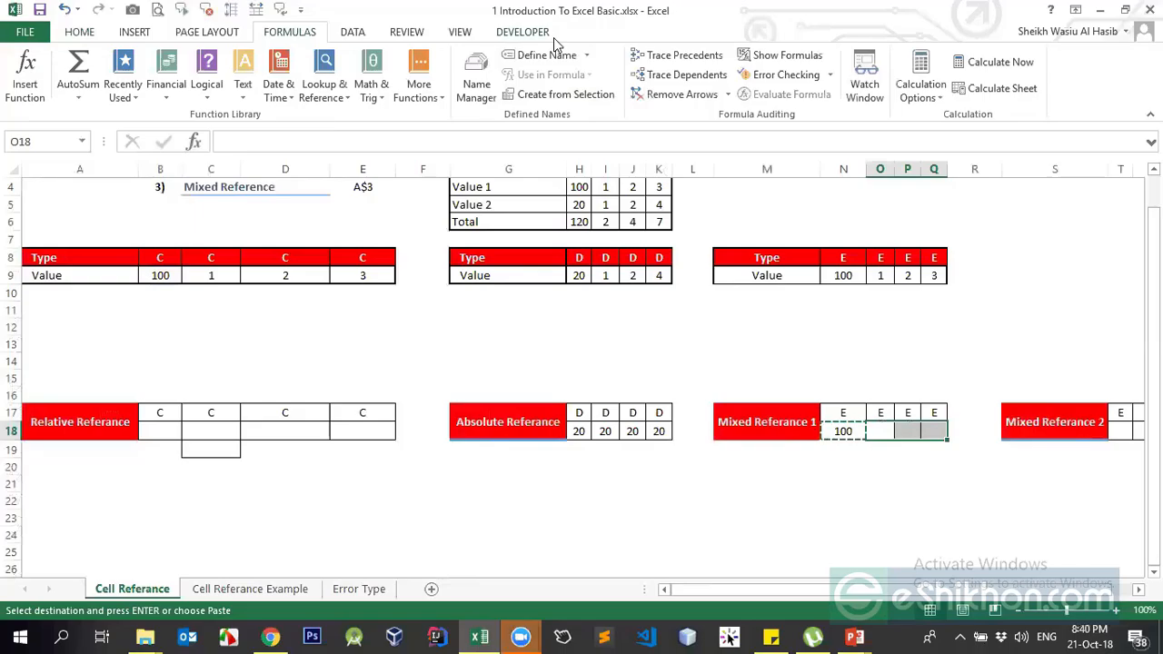
pyautogui.click(520, 636)
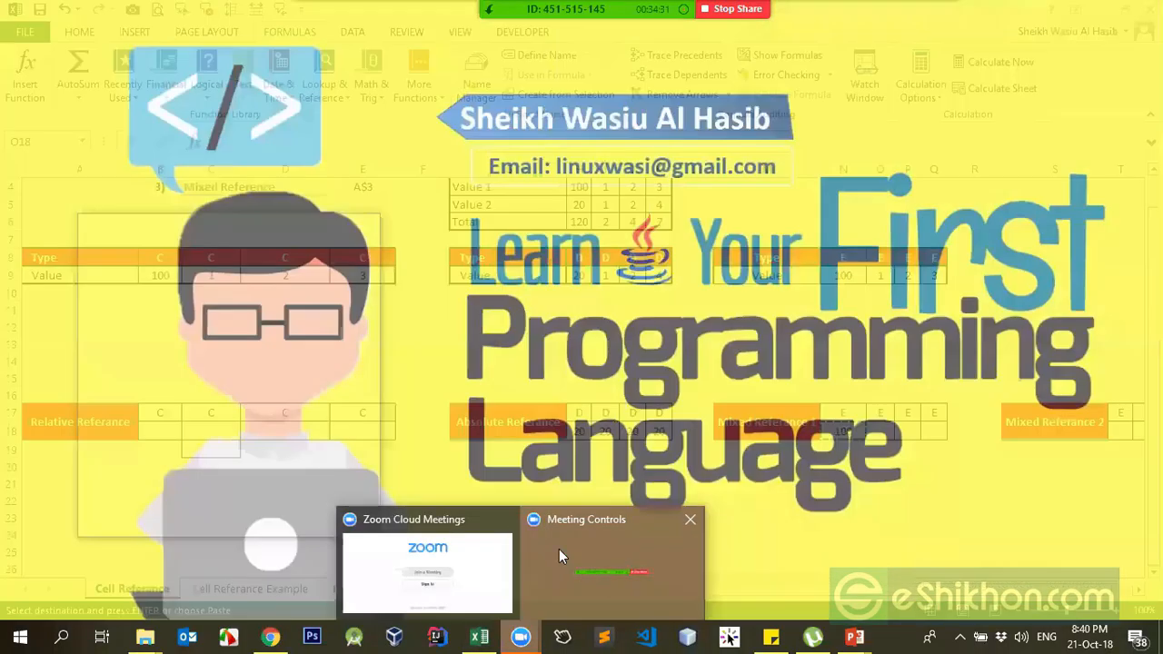
pyautogui.click(559, 548)
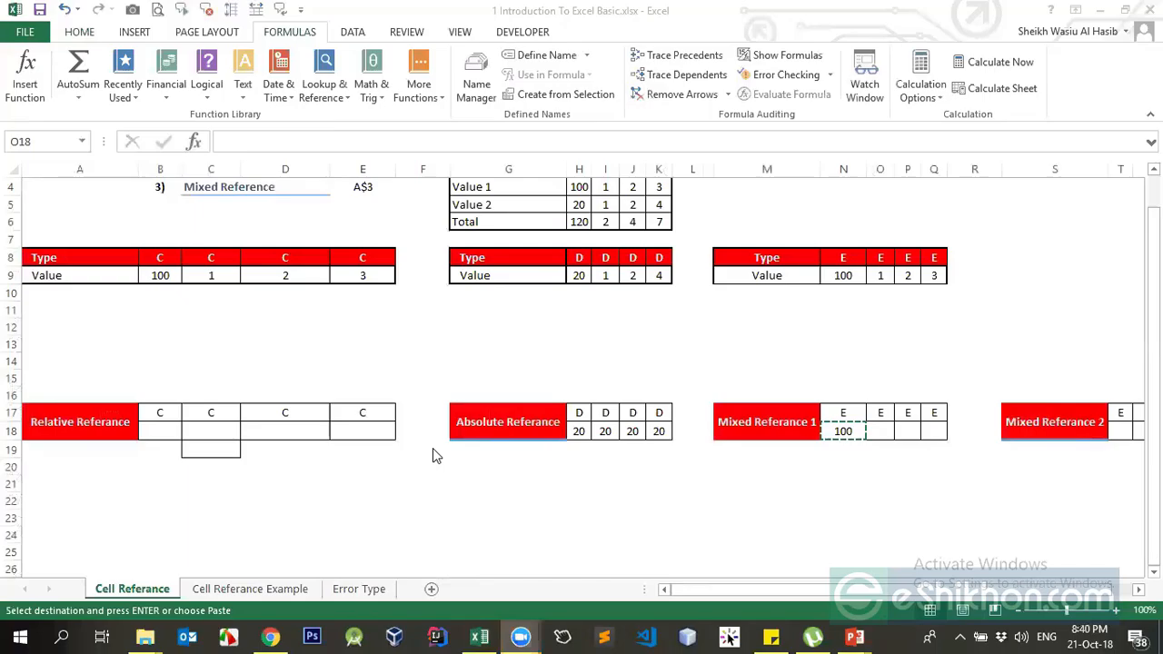
pyautogui.click(841, 431)
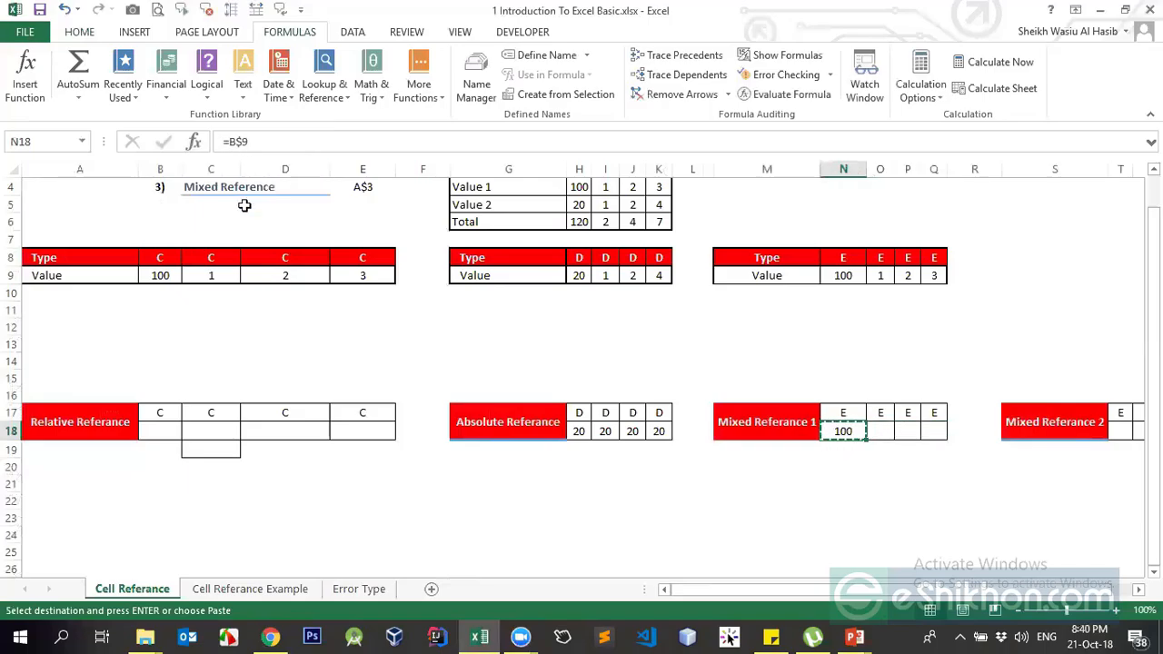
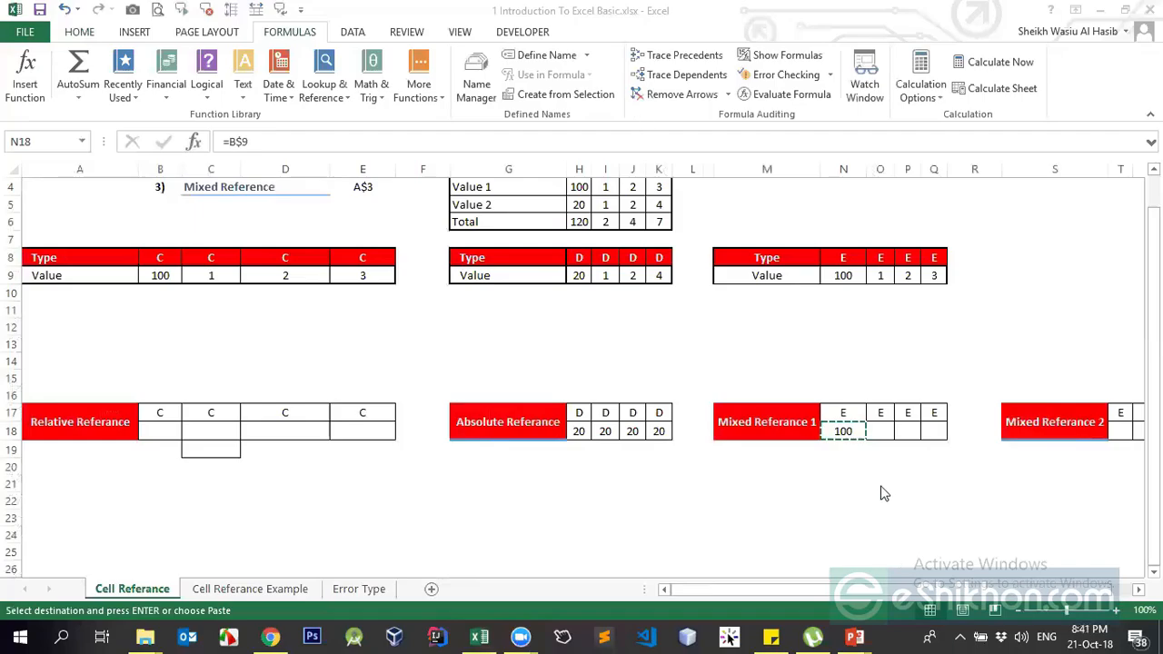
# Fill =B$9 from N18 across O18:Q18 and confirm N18 still reads =B$9
pyautogui.moveTo(865, 439); pyautogui.dragTo(933, 428)
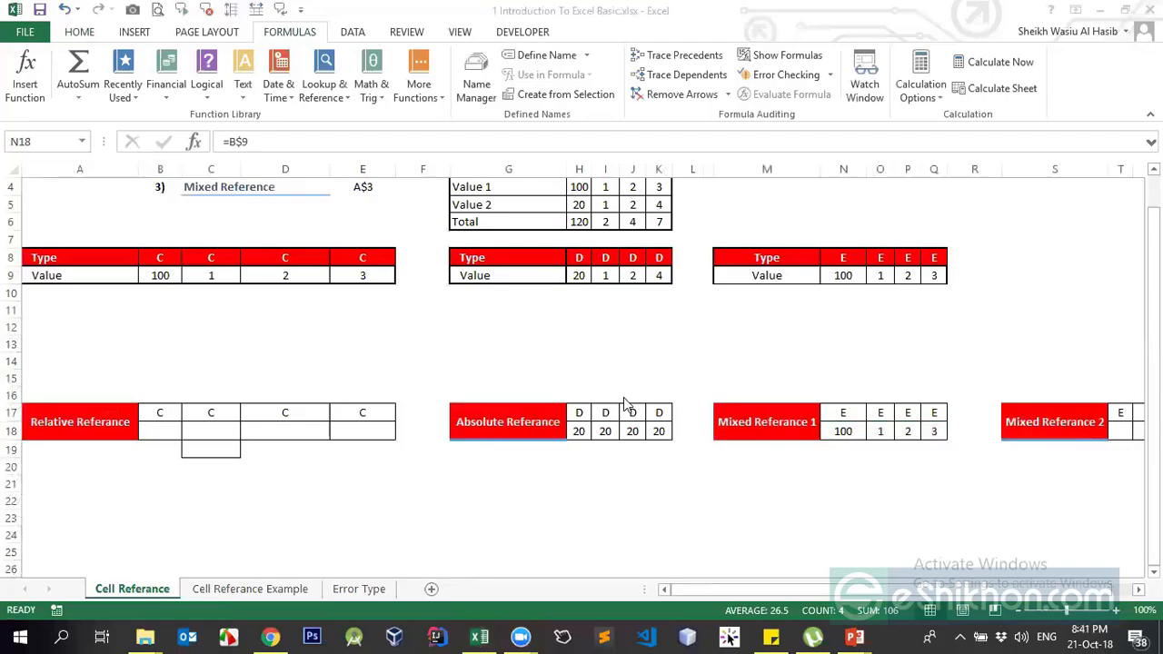
pyautogui.click(853, 433)
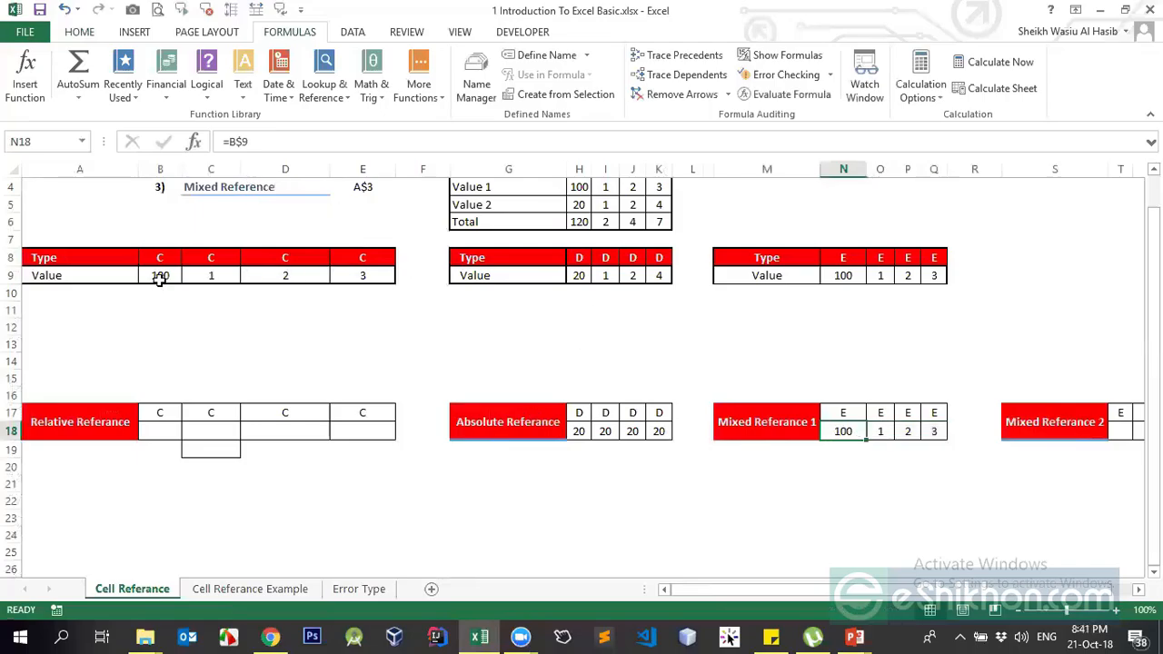
pyautogui.click(231, 142)
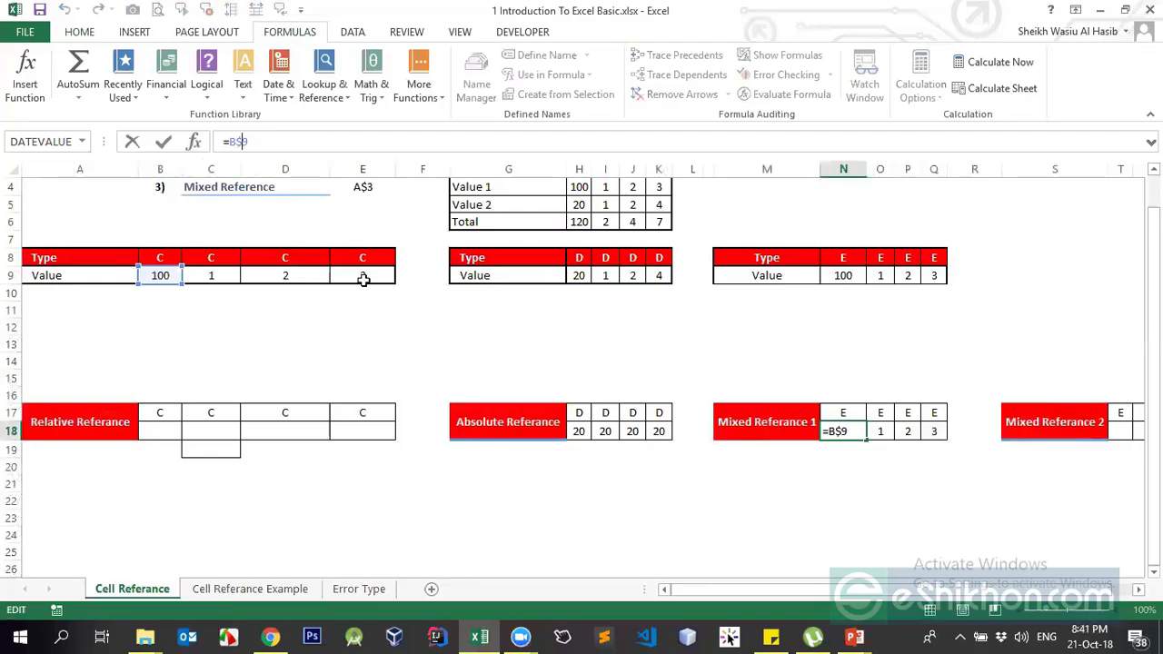
pyautogui.press('Return')
pyautogui.click(845, 429)
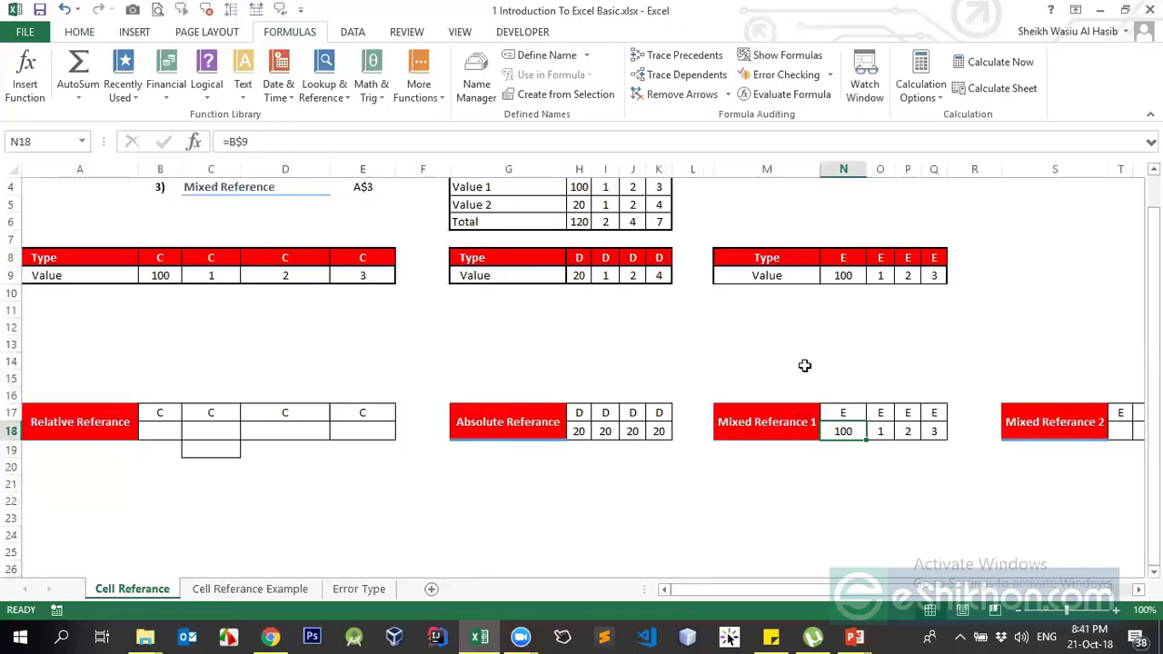
pyautogui.click(844, 412)
pyautogui.click(841, 450)
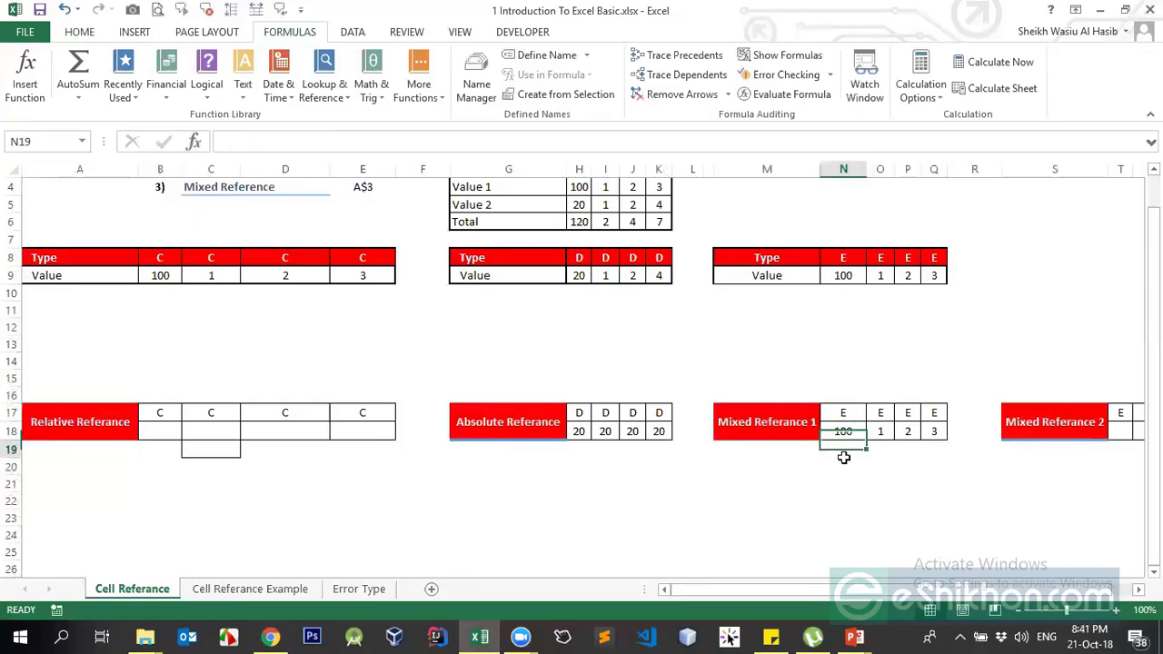
pyautogui.click(843, 482)
pyautogui.click(838, 415)
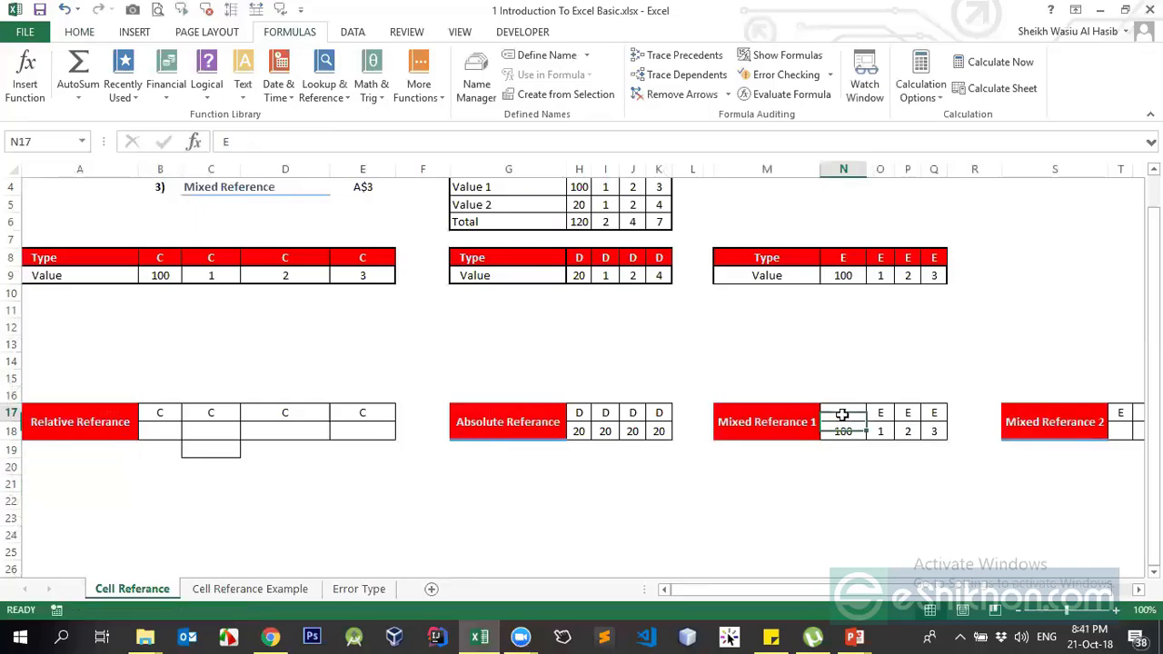
pyautogui.click(844, 431)
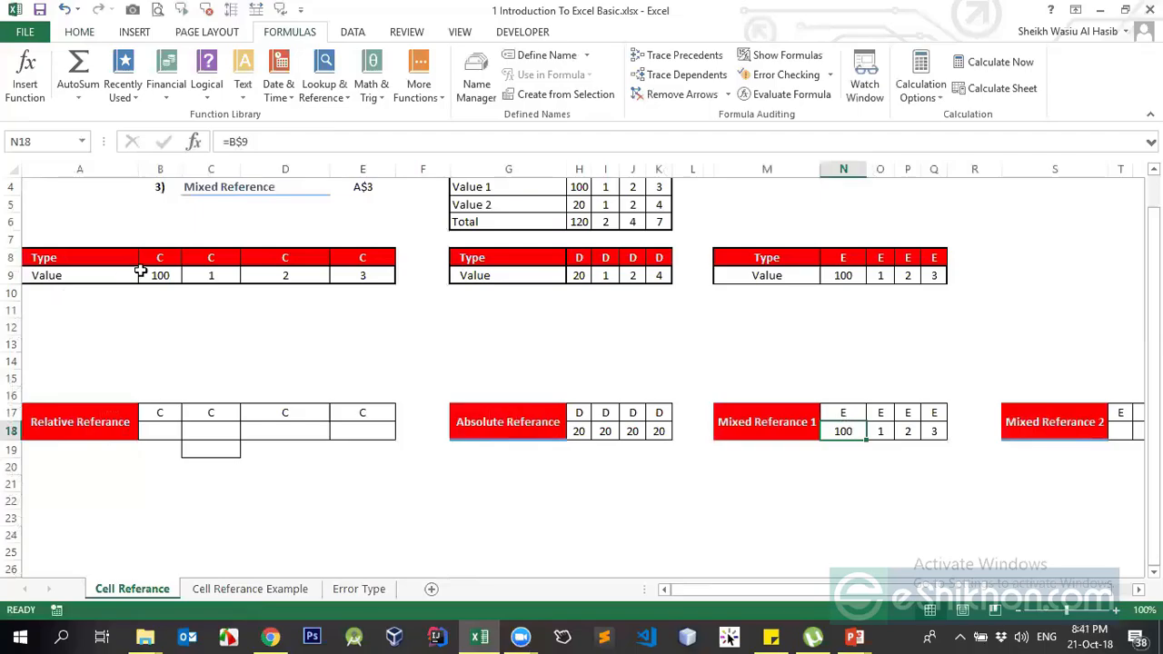
pyautogui.click(171, 277)
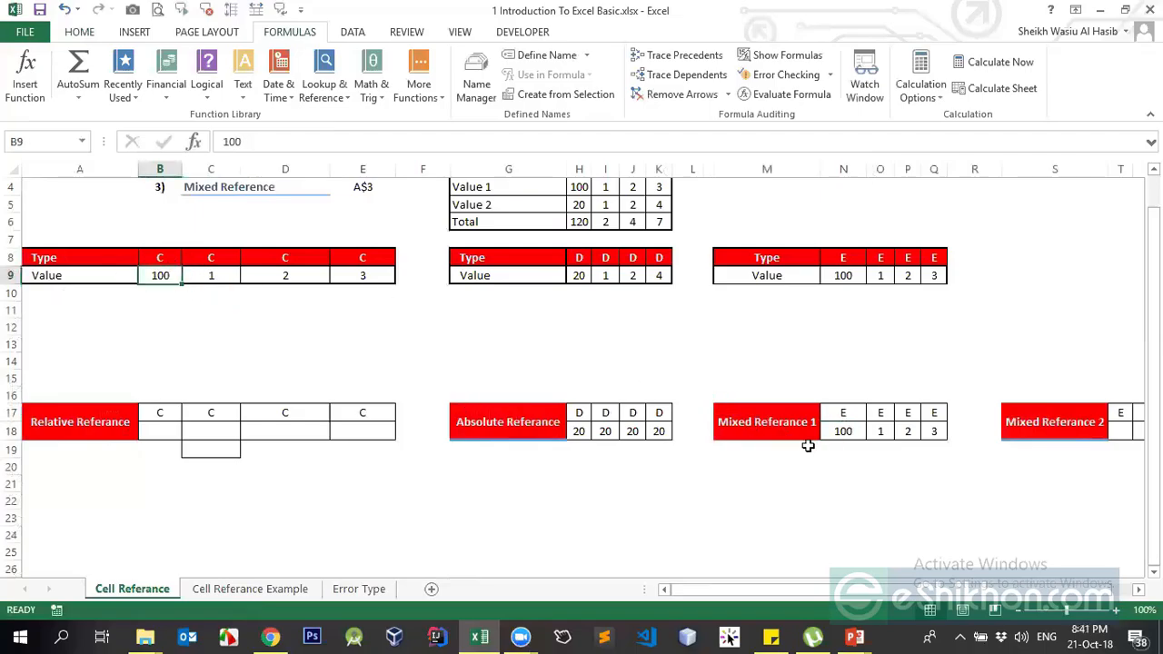
pyautogui.click(831, 434)
pyautogui.click(154, 252)
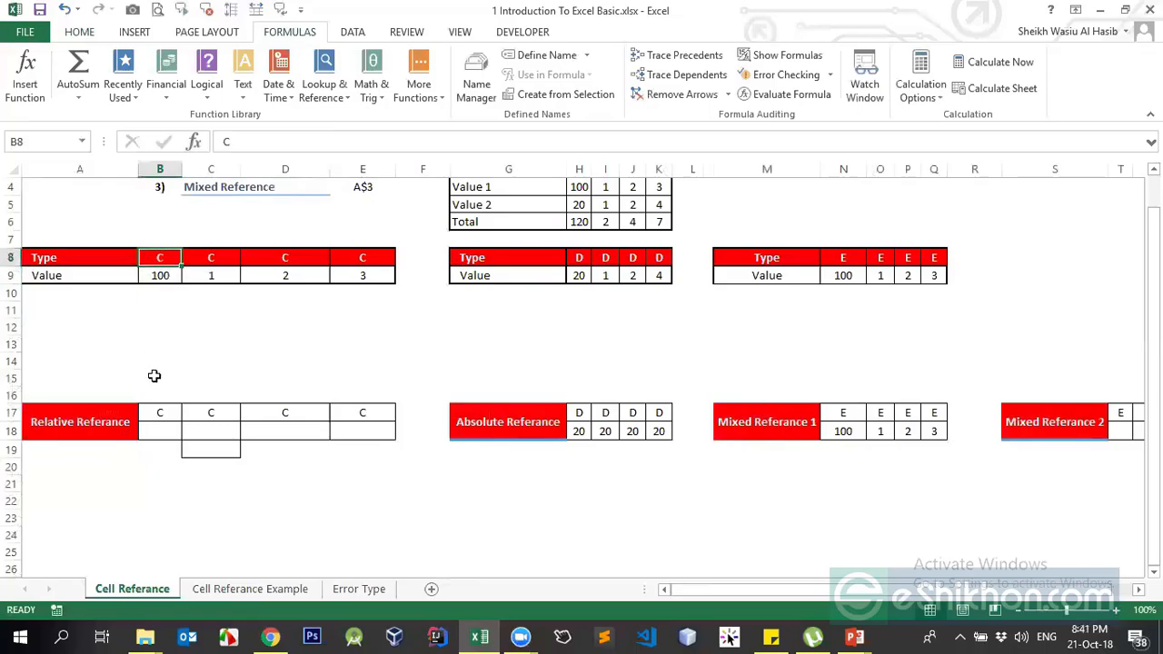
pyautogui.click(151, 292)
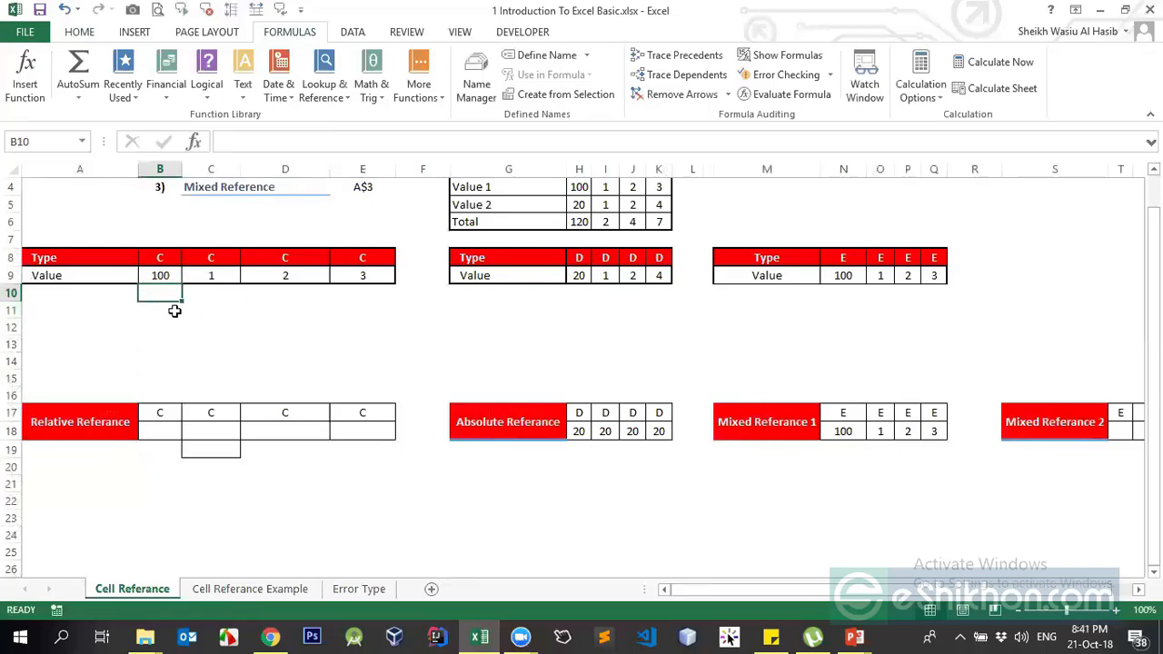
pyautogui.click(844, 429)
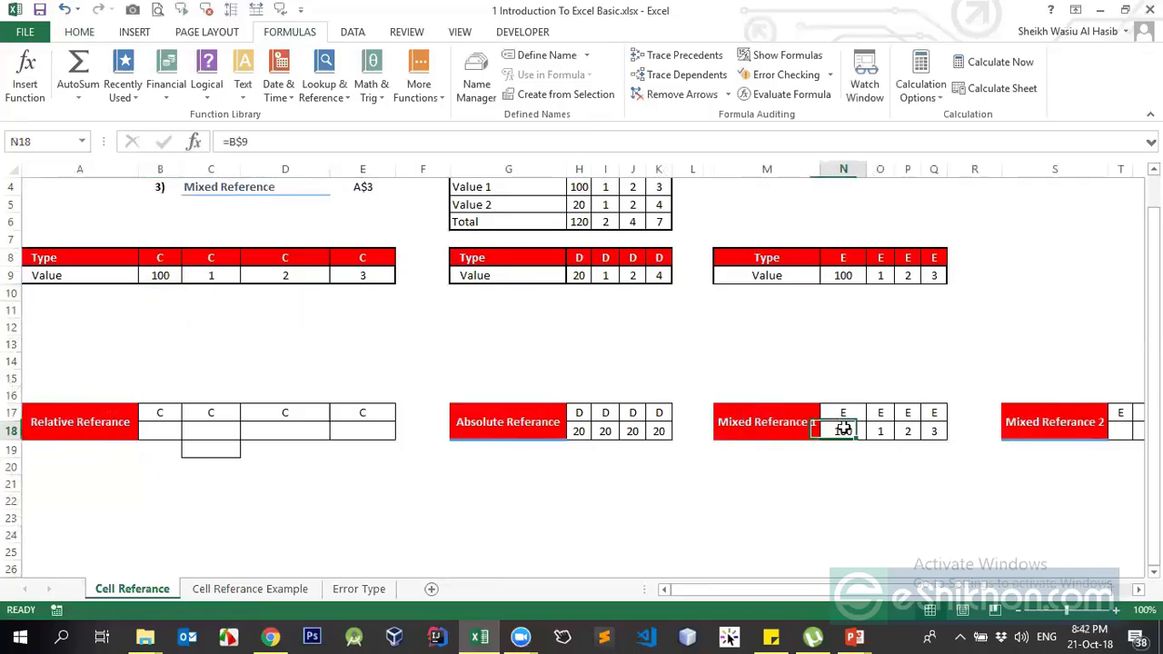
pyautogui.click(238, 142)
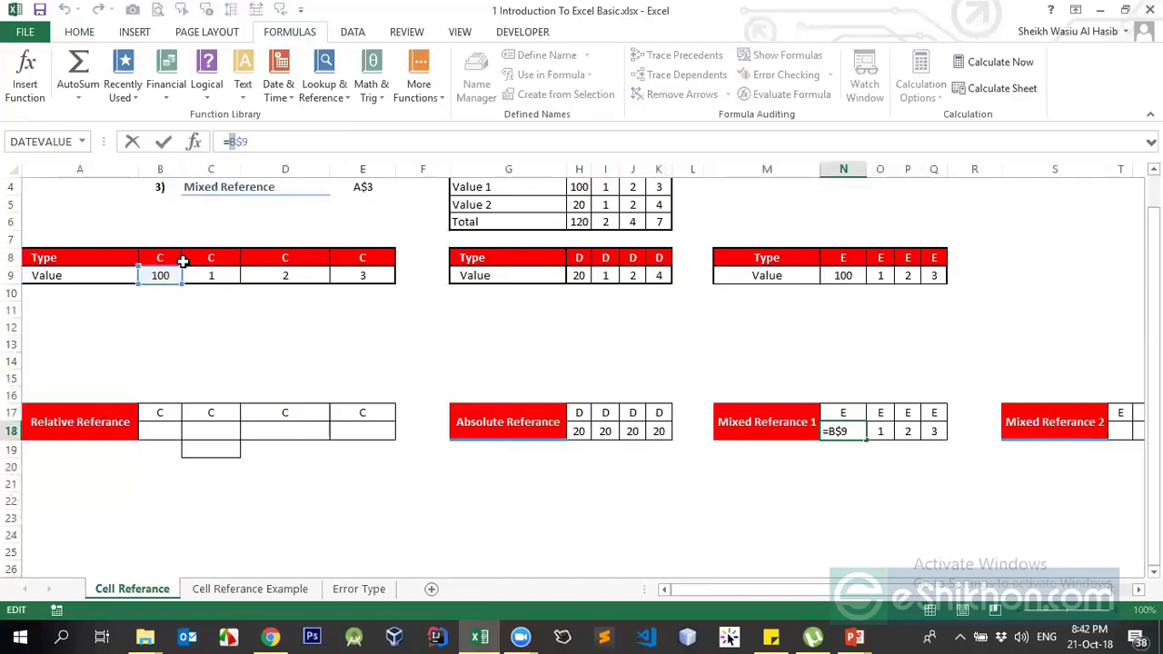
pyautogui.moveTo(247, 141); pyautogui.dragTo(240, 140)
pyautogui.press('Return')
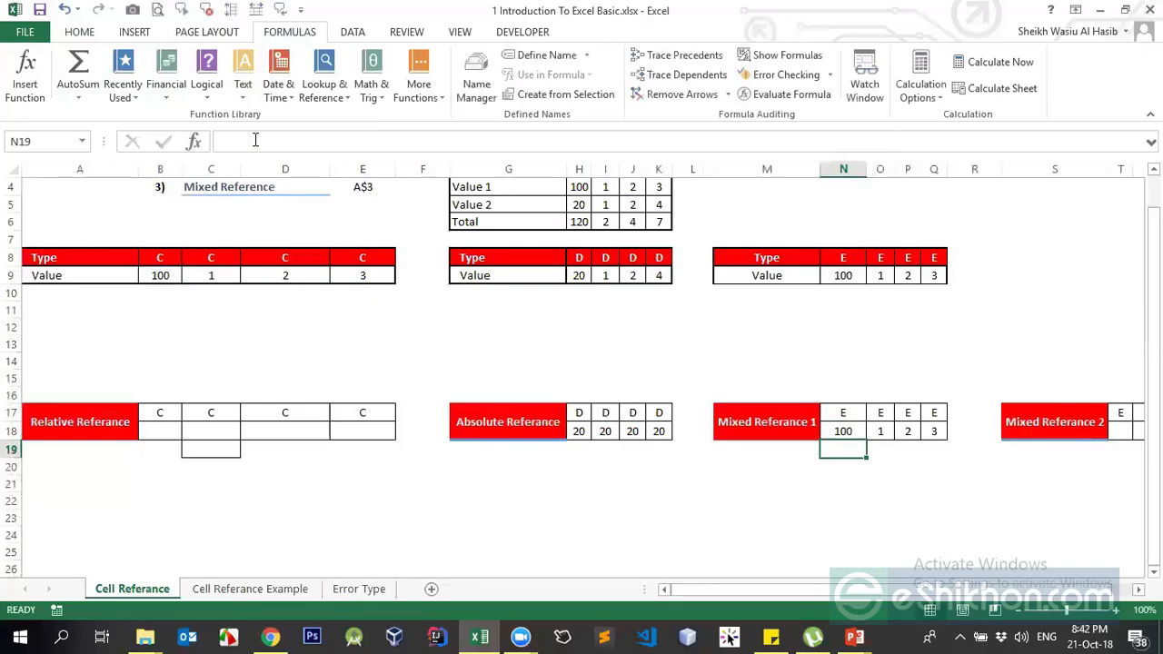
pyautogui.click(12, 275)
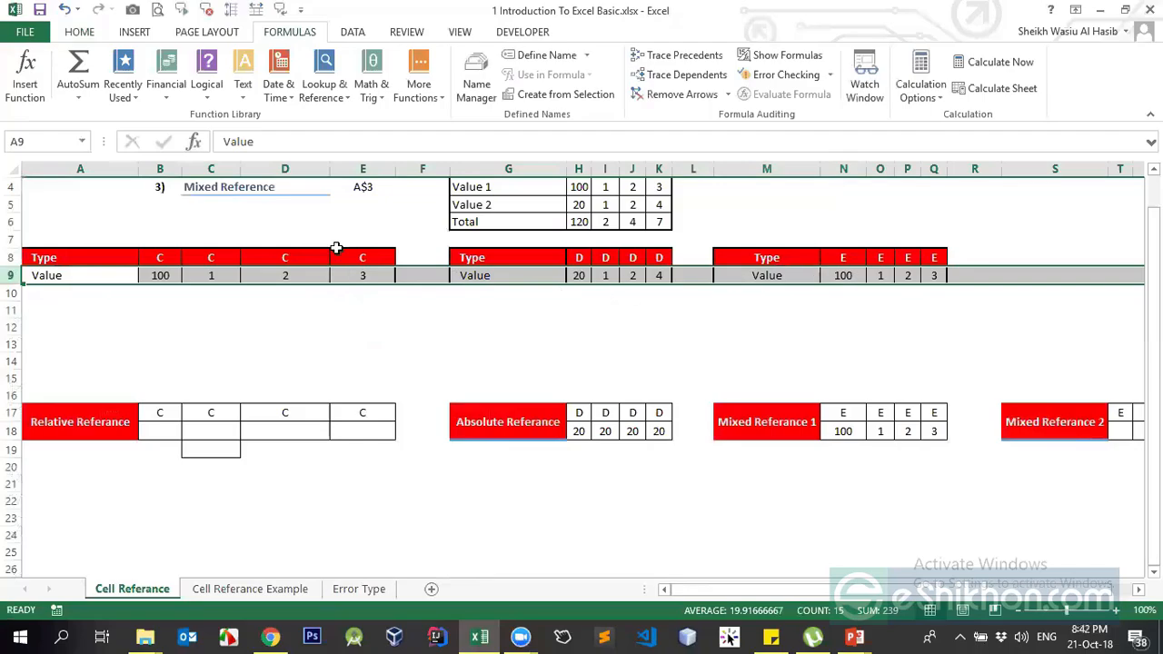
pyautogui.click(160, 169)
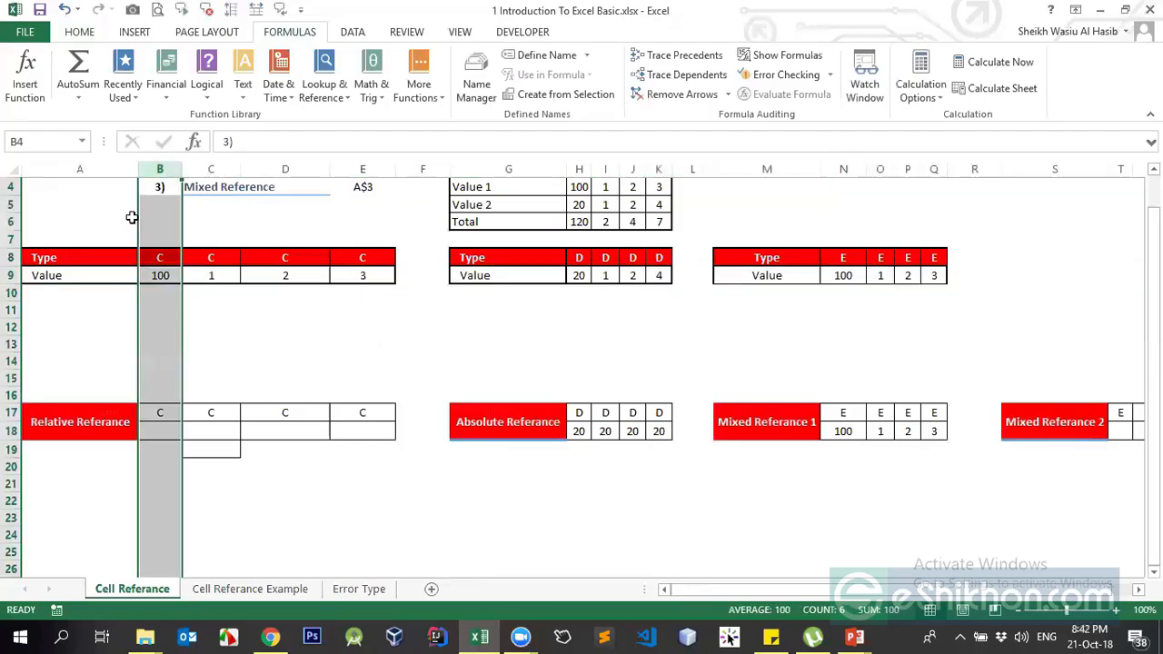
pyautogui.click(9, 277)
pyautogui.click(153, 169)
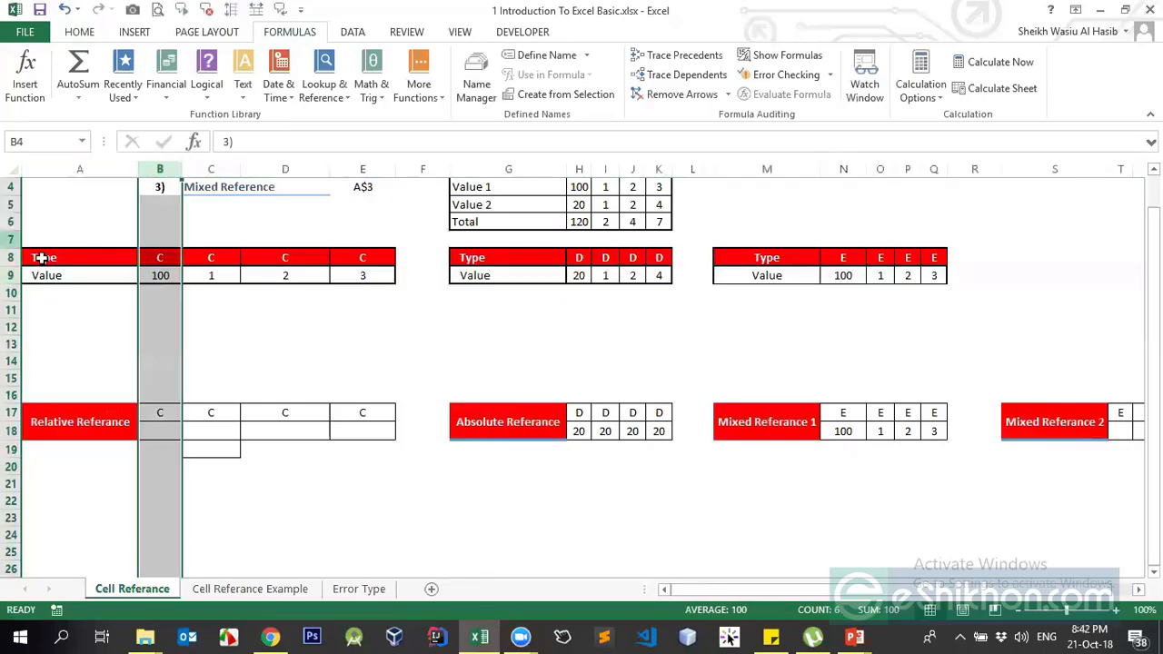
pyautogui.click(10, 277)
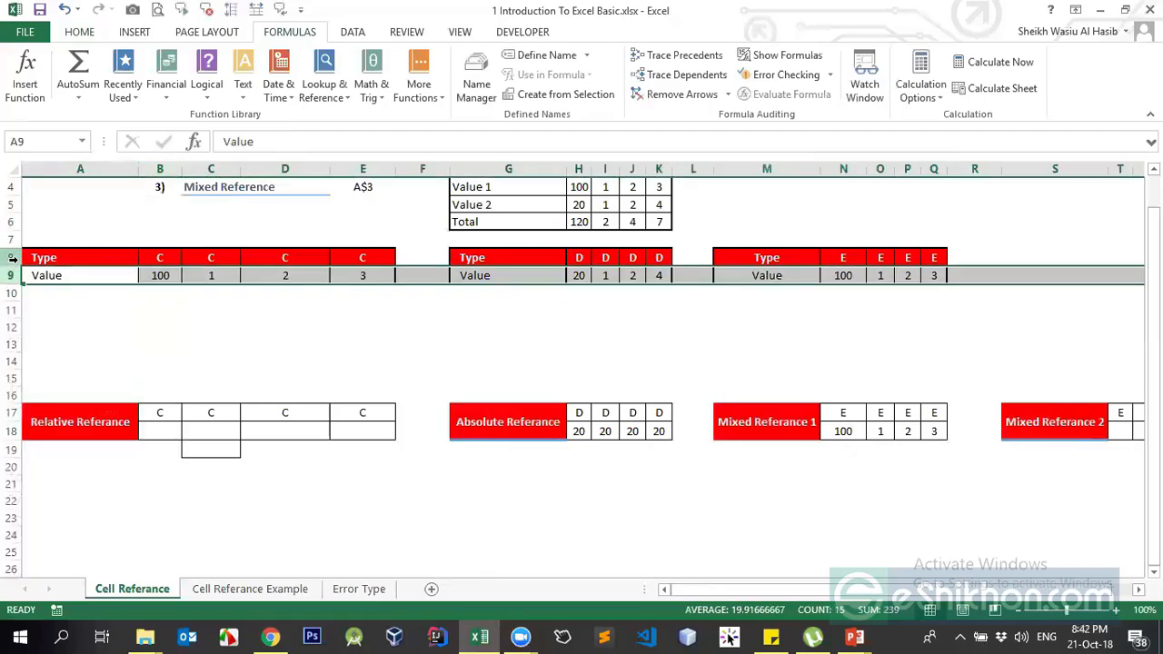
pyautogui.click(11, 259)
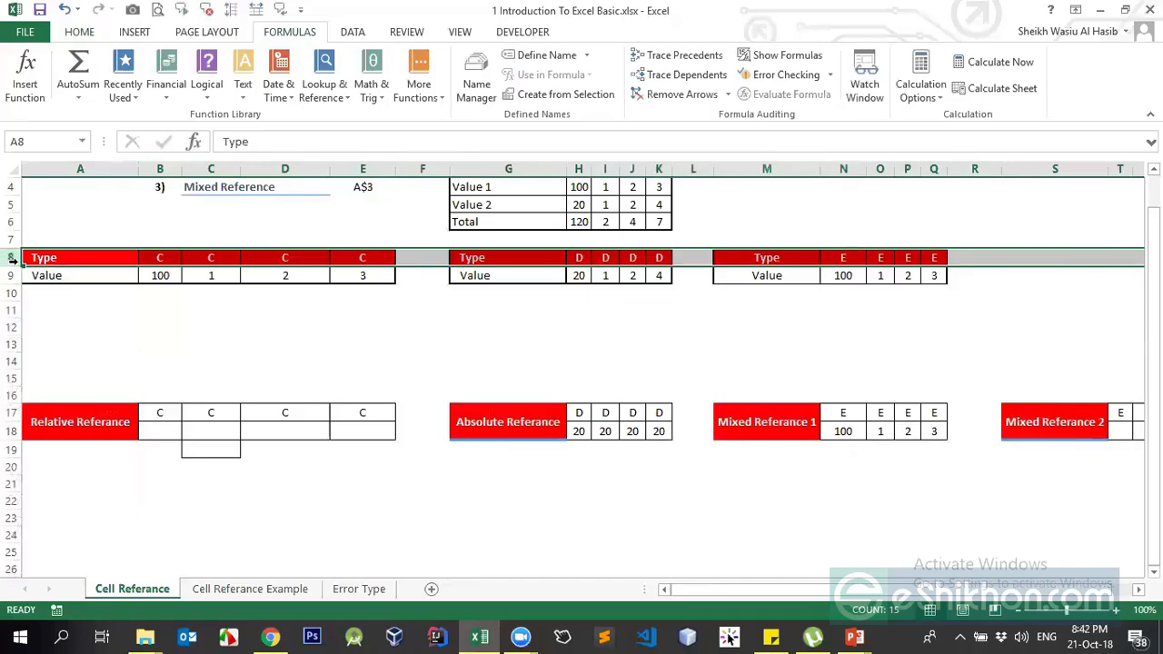
pyautogui.click(11, 275)
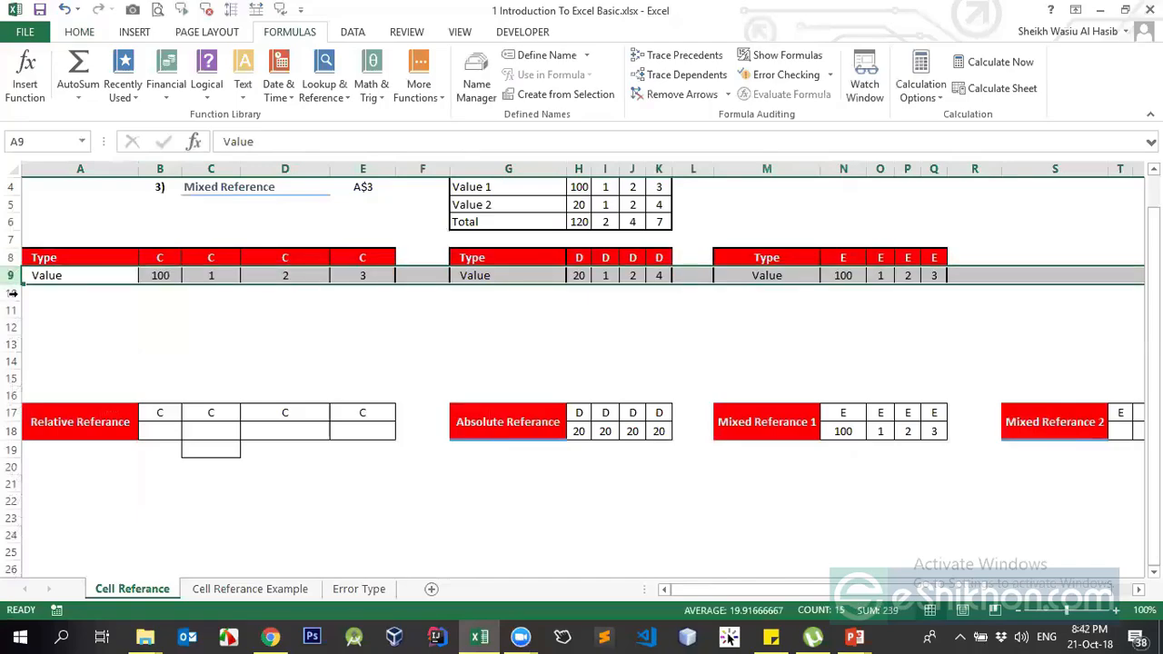
pyautogui.click(13, 293)
pyautogui.click(12, 274)
pyautogui.click(11, 257)
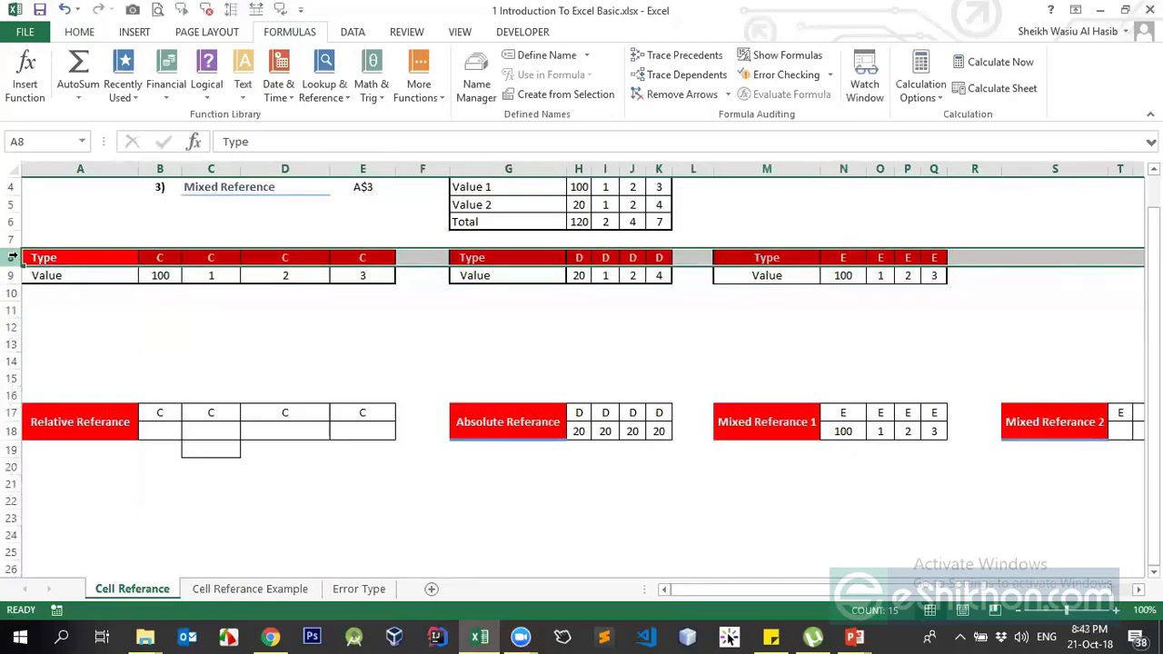
pyautogui.click(11, 275)
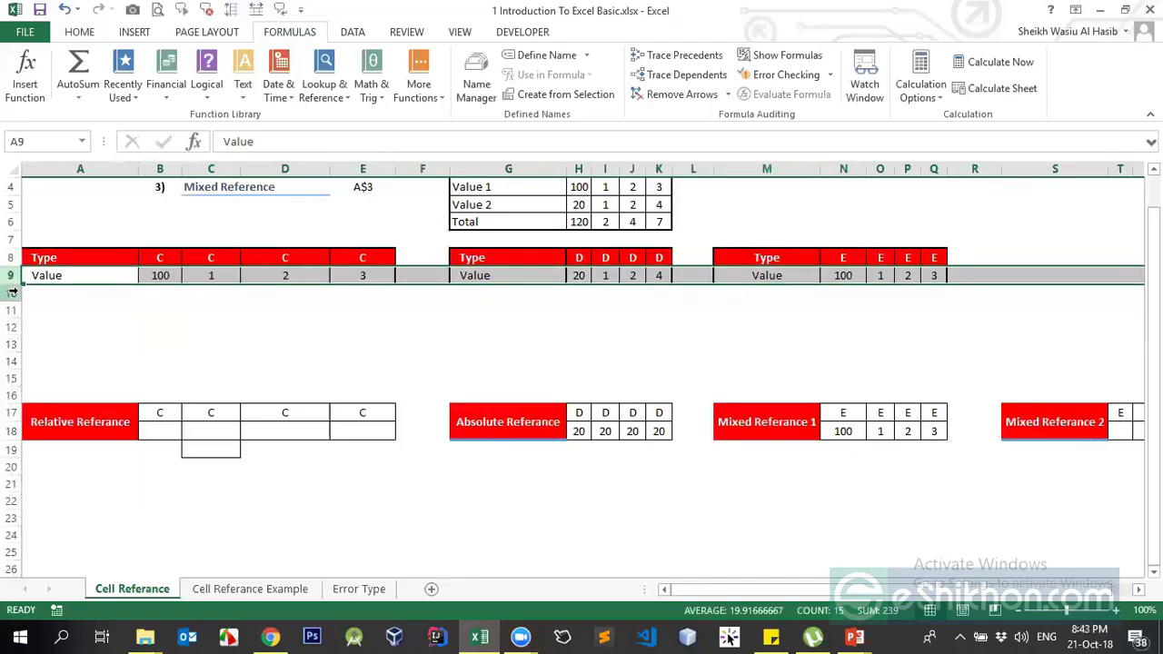
pyautogui.click(11, 292)
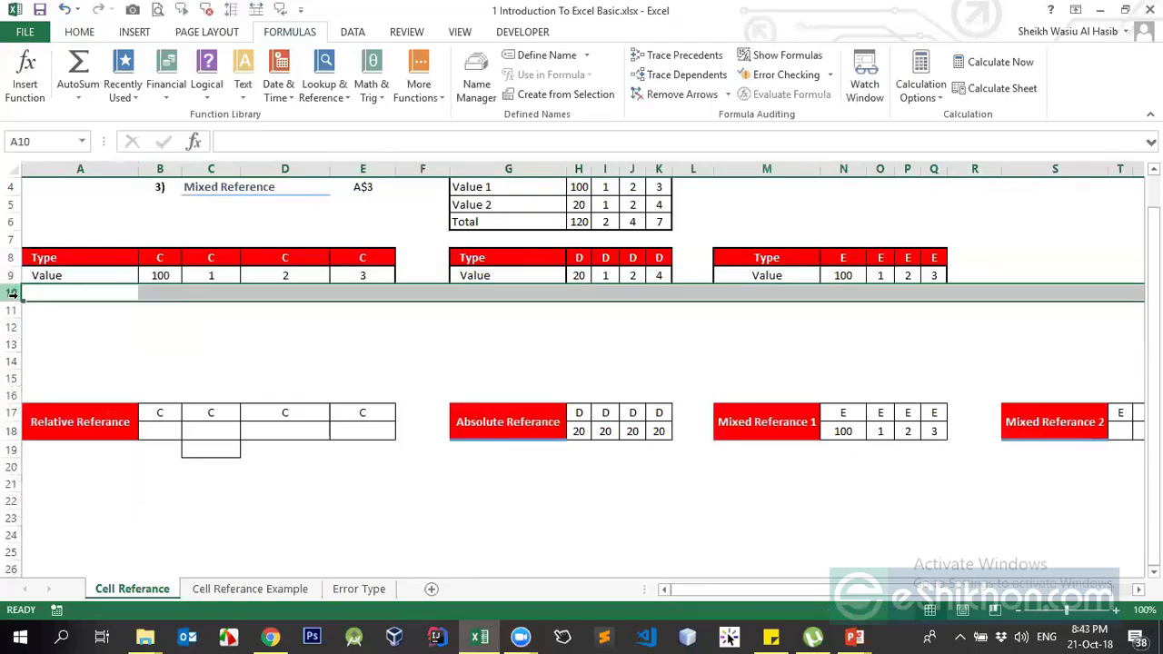
pyautogui.click(160, 169)
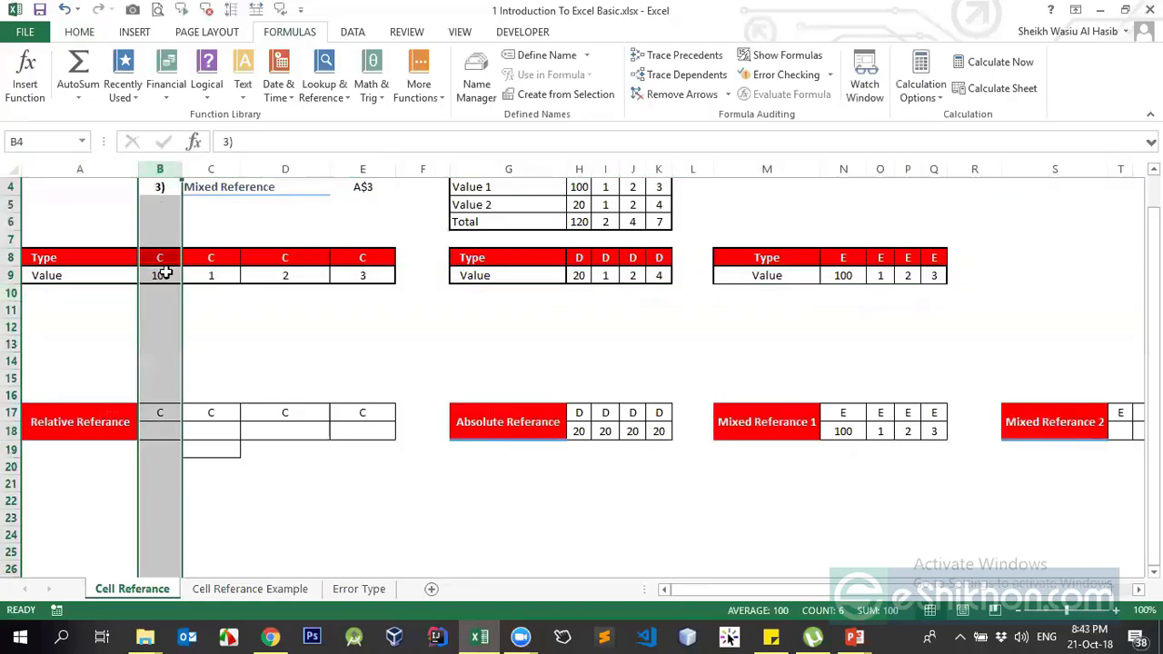
pyautogui.click(206, 167)
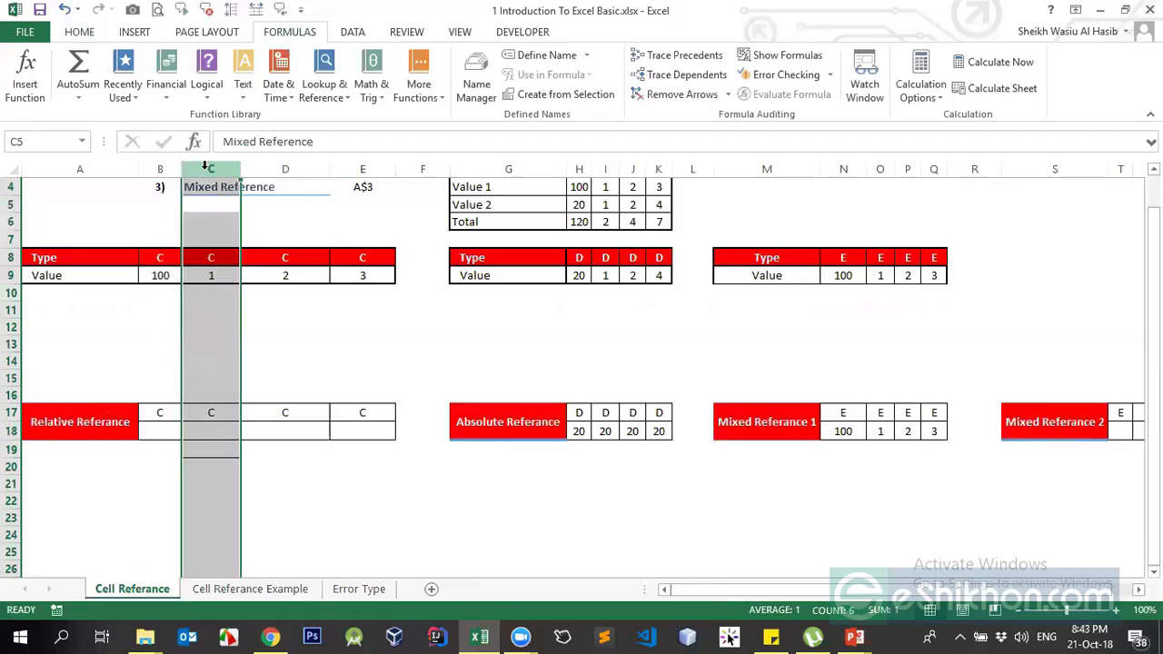
pyautogui.click(285, 169)
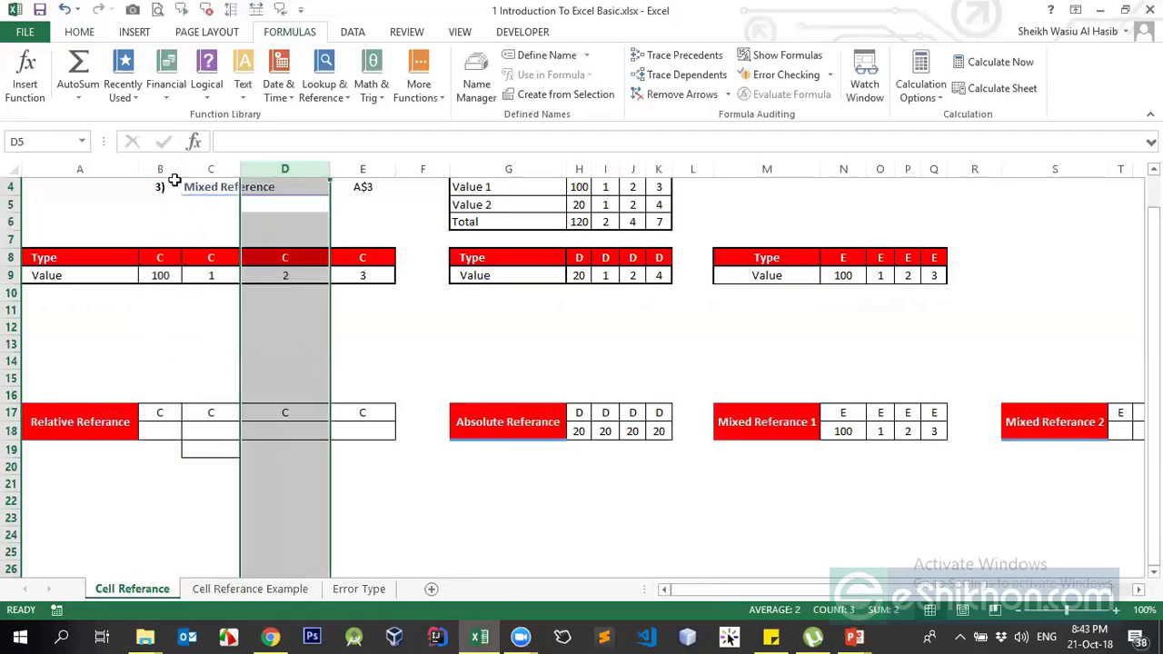
pyautogui.click(160, 169)
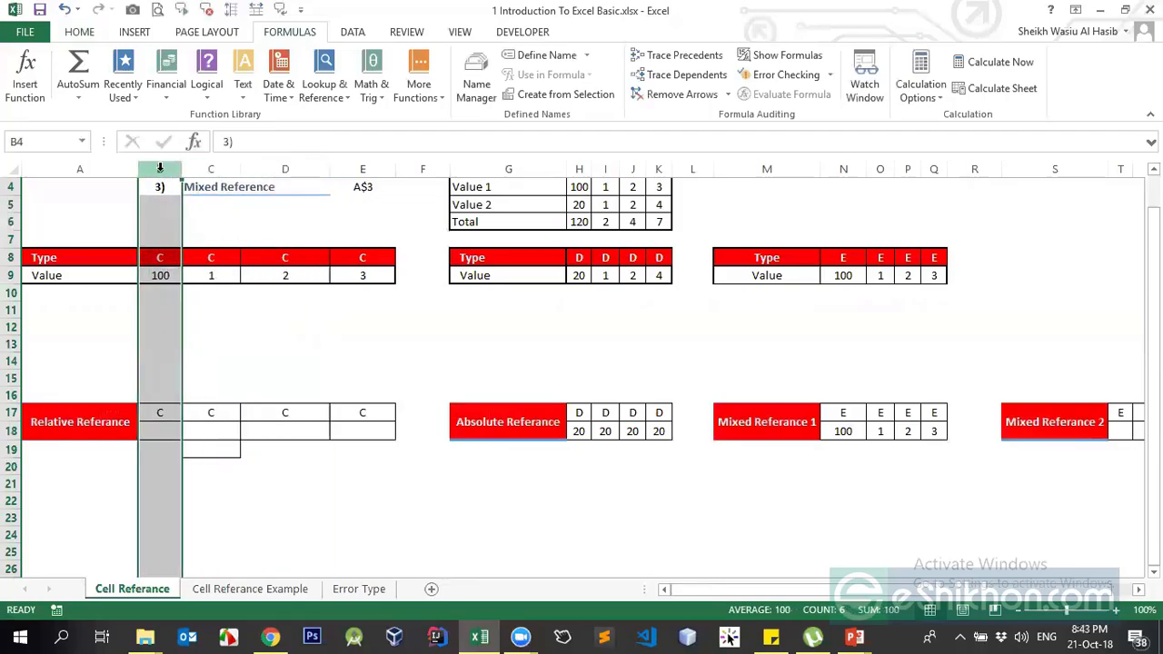
pyautogui.click(11, 275)
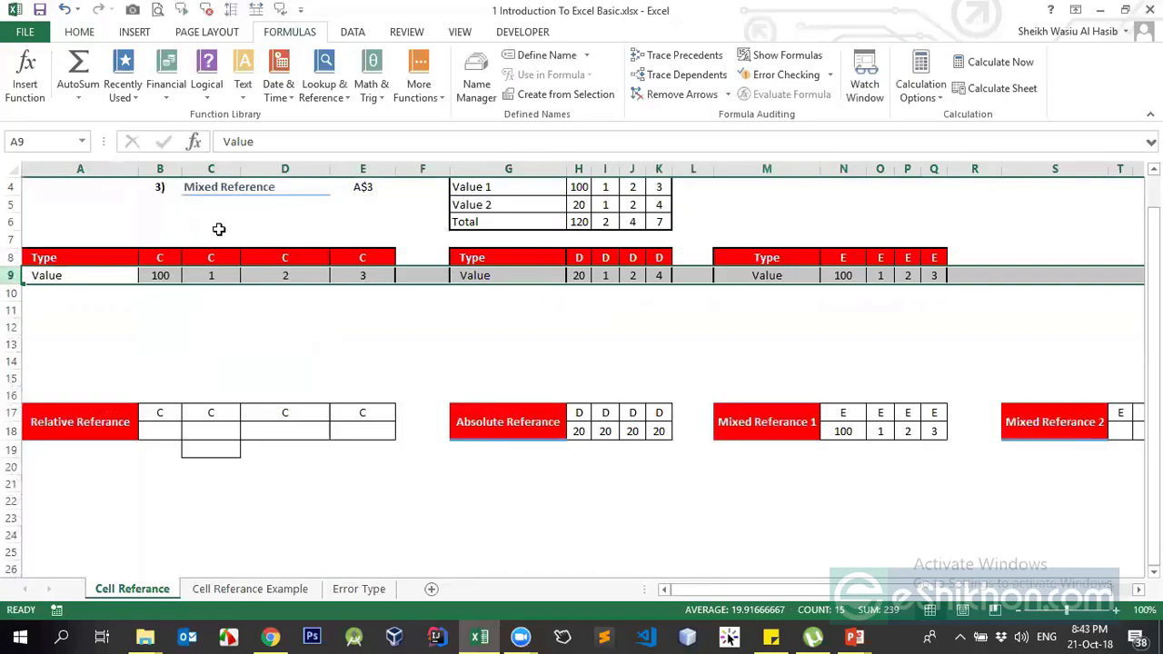
pyautogui.click(166, 170)
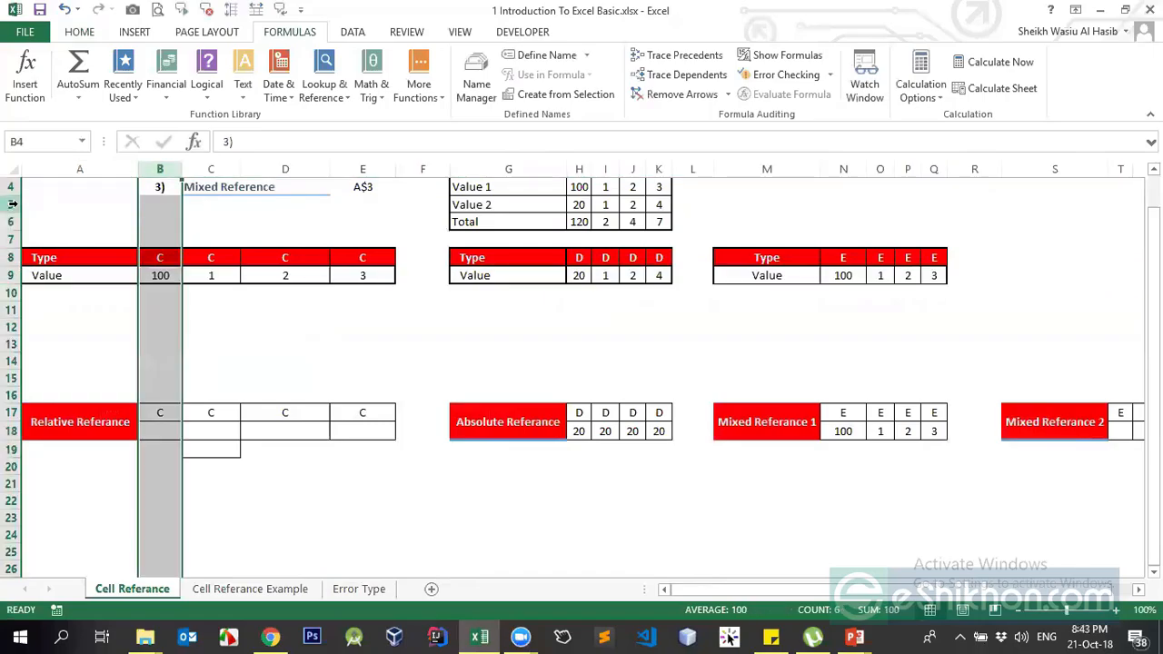
pyautogui.click(11, 204)
pyautogui.click(10, 222)
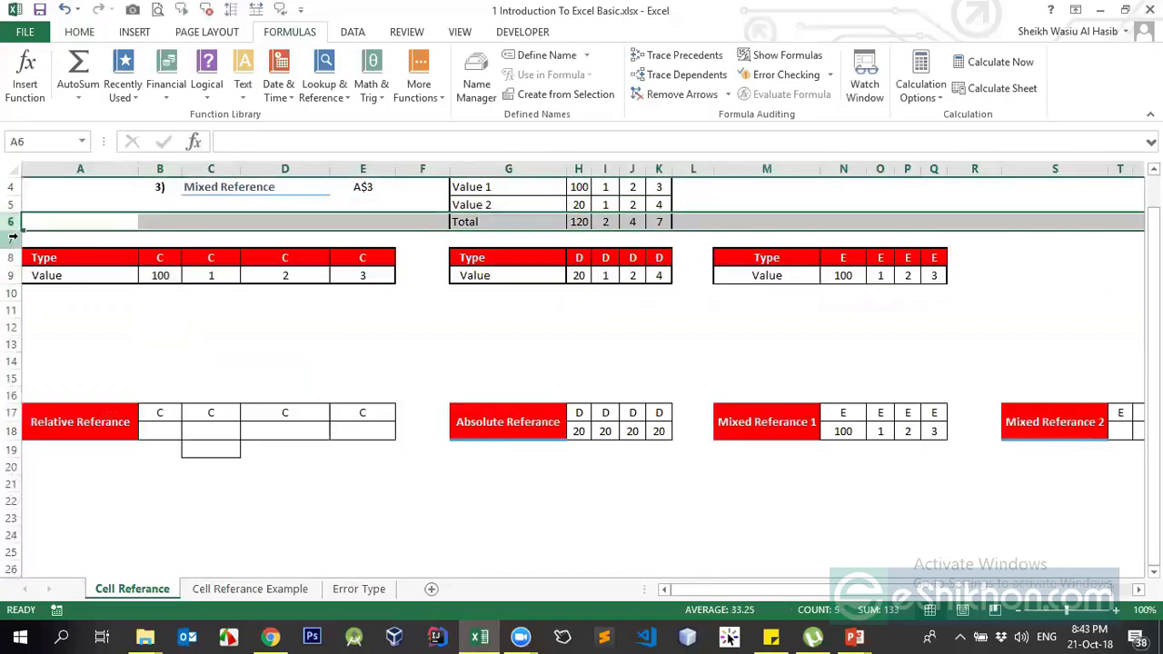
pyautogui.click(11, 239)
pyautogui.click(11, 258)
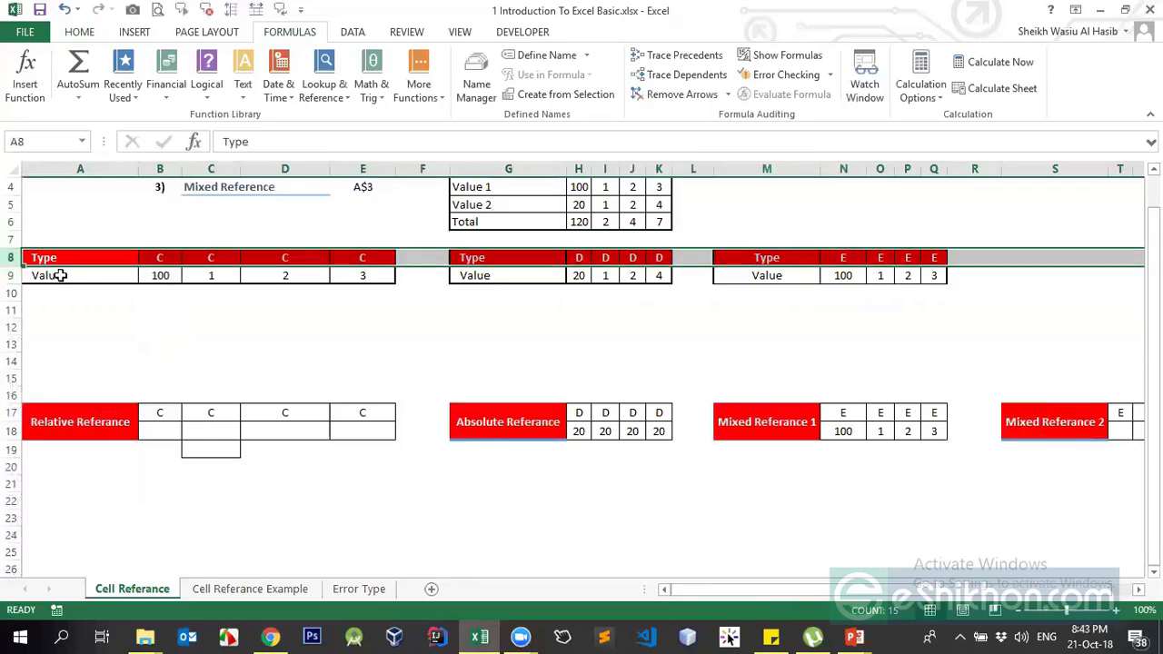
pyautogui.click(156, 168)
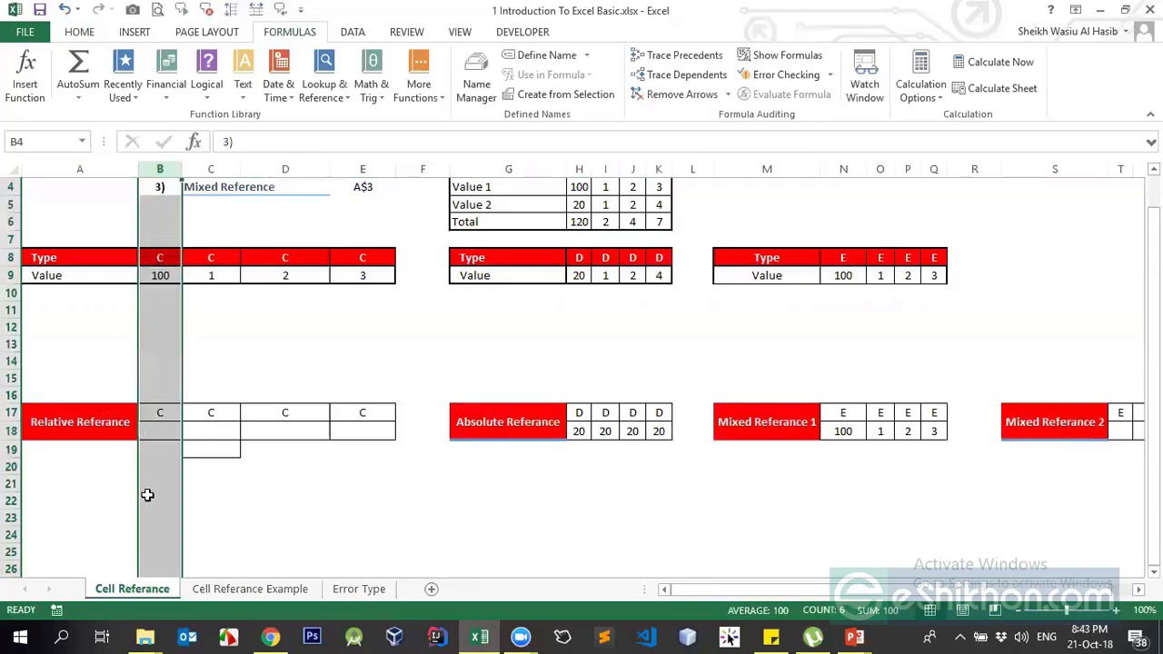
pyautogui.scroll(1, 291, 273)
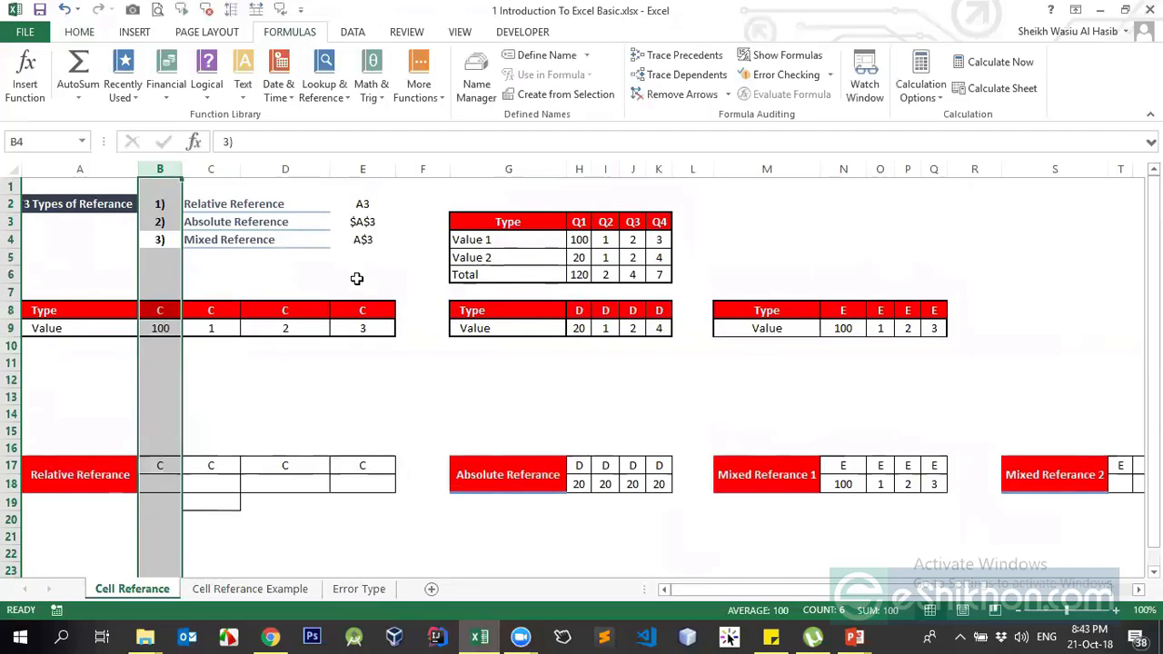
pyautogui.click(561, 345)
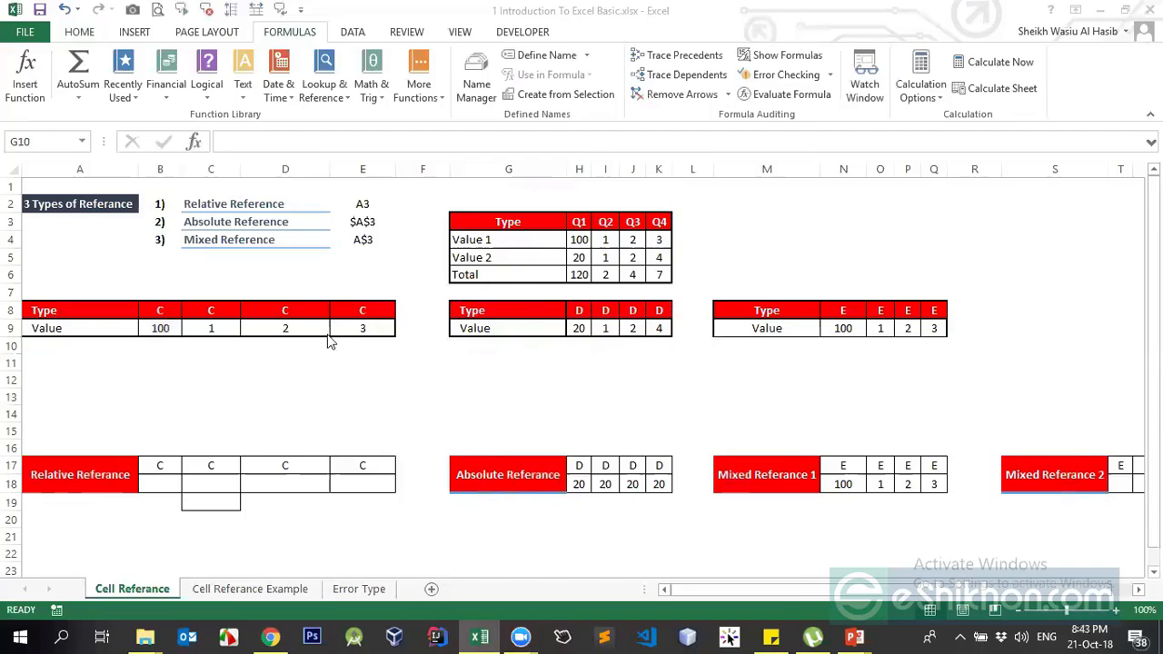
pyautogui.click(847, 485)
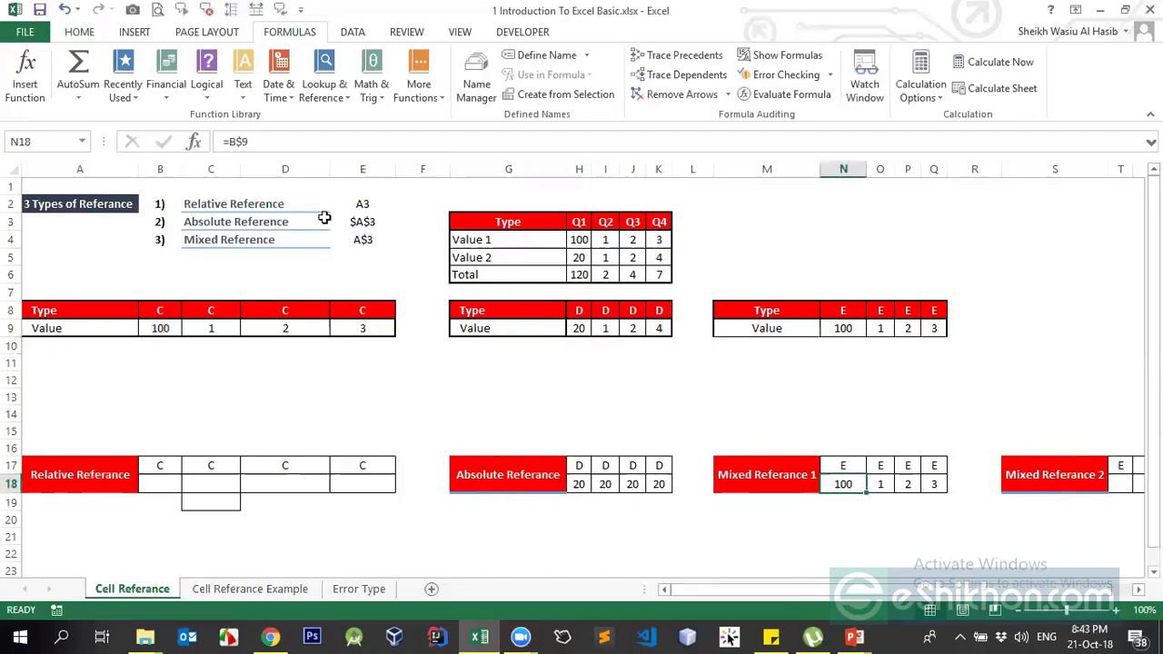
pyautogui.click(234, 142)
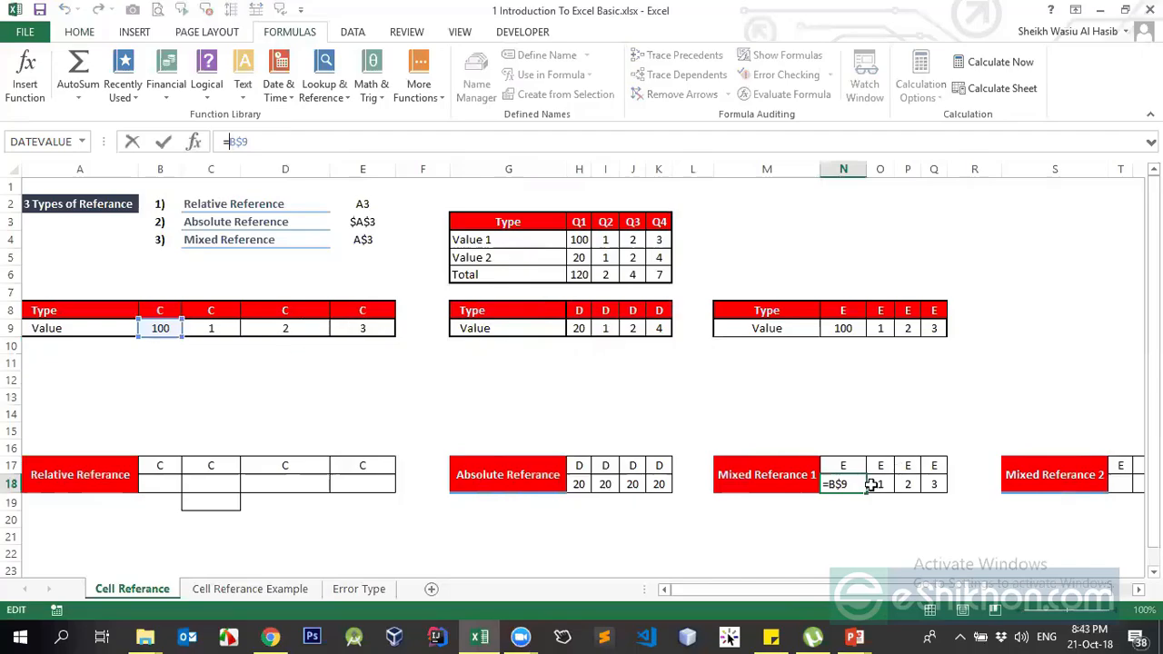
pyautogui.press('Return')
pyautogui.press('Up')
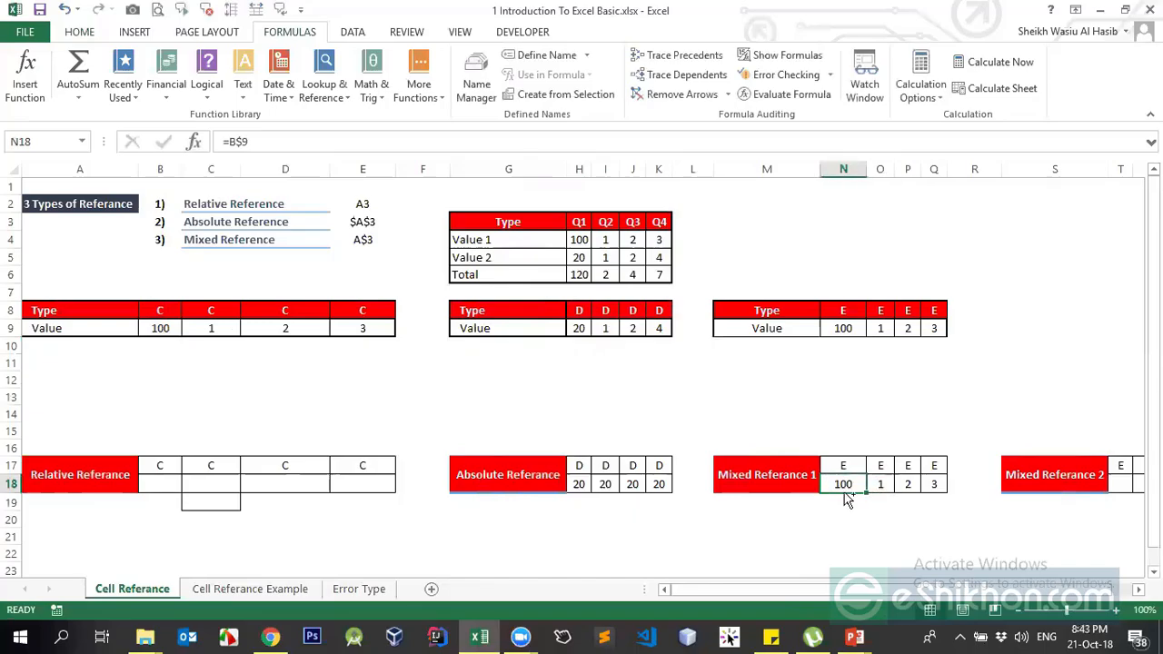
# Paste the N18 formula into test cells N19, N12 and M12, and inspect M12's reference
pyautogui.hotkey('ctrl', 'c')
pyautogui.click(842, 502)
pyautogui.press('Return')
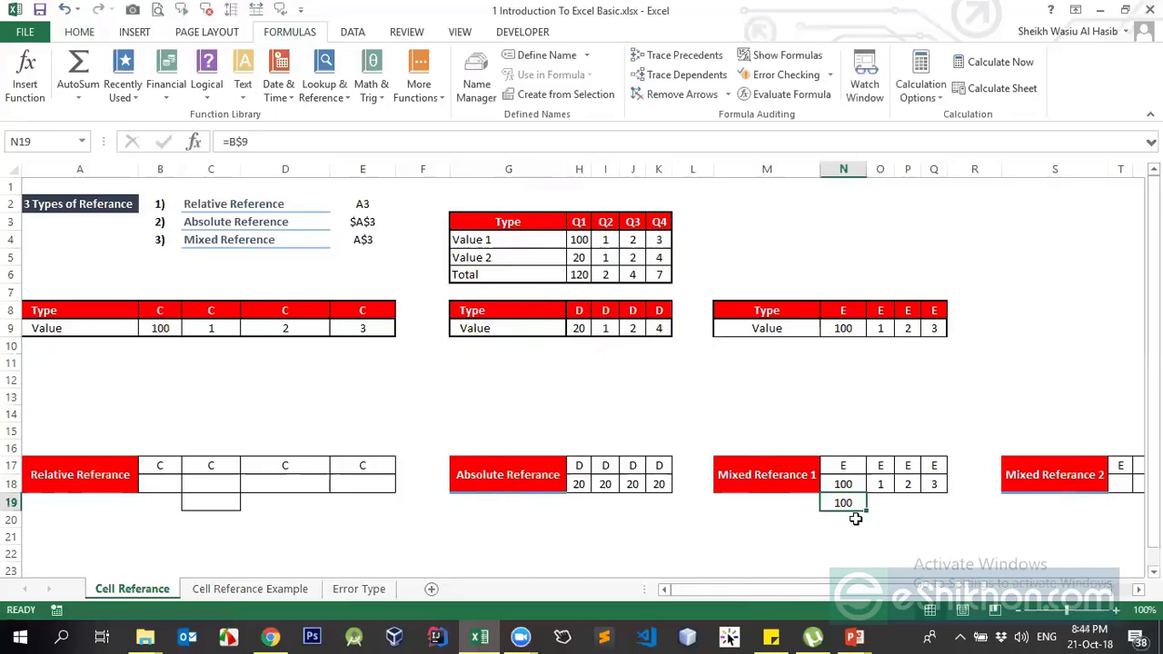
pyautogui.hotkey('ctrl', 'c')
pyautogui.click(840, 381)
pyautogui.hotkey('ctrl', 'v')
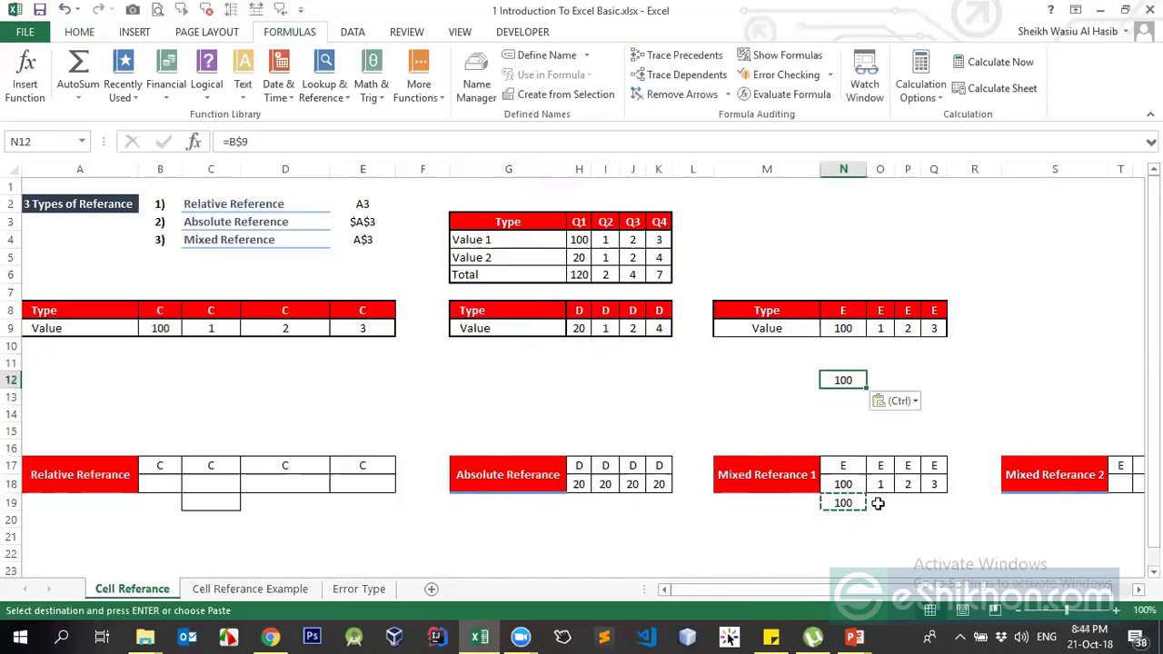
pyautogui.click(841, 501)
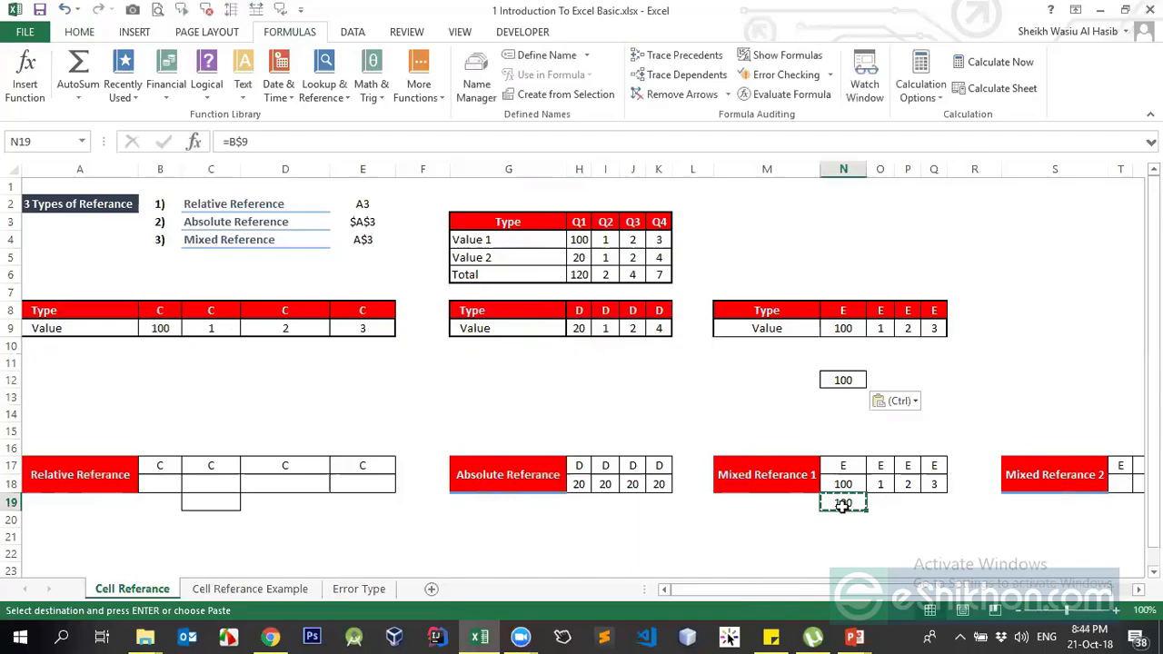
pyautogui.click(777, 380)
pyautogui.hotkey('ctrl', 'v')
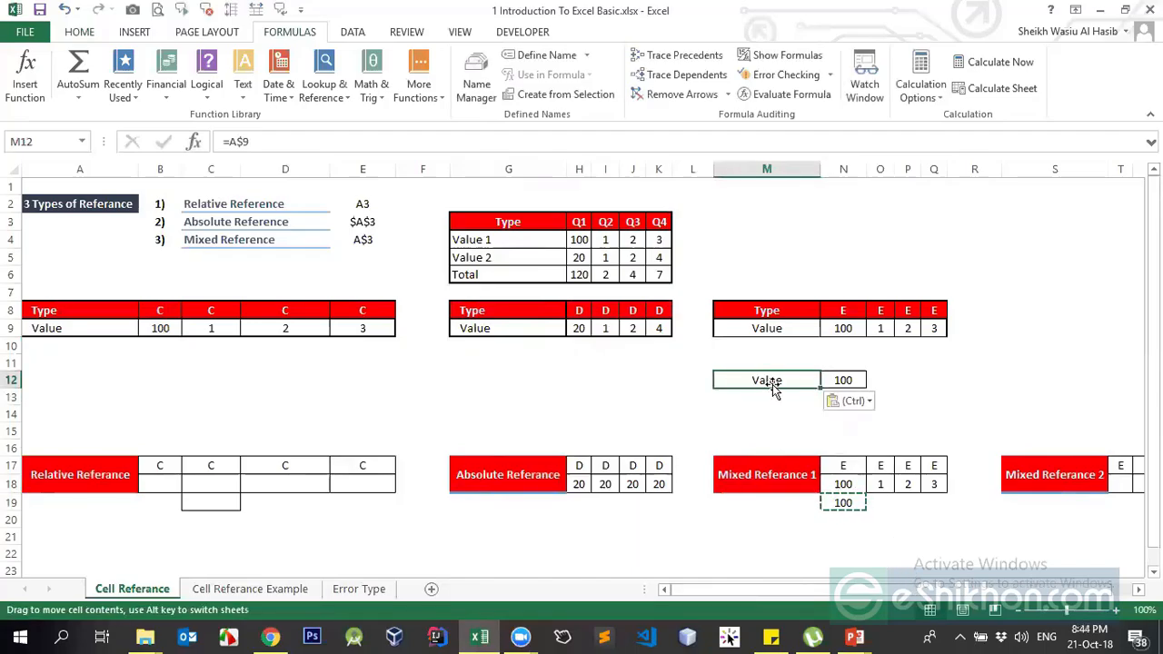
pyautogui.click(236, 142)
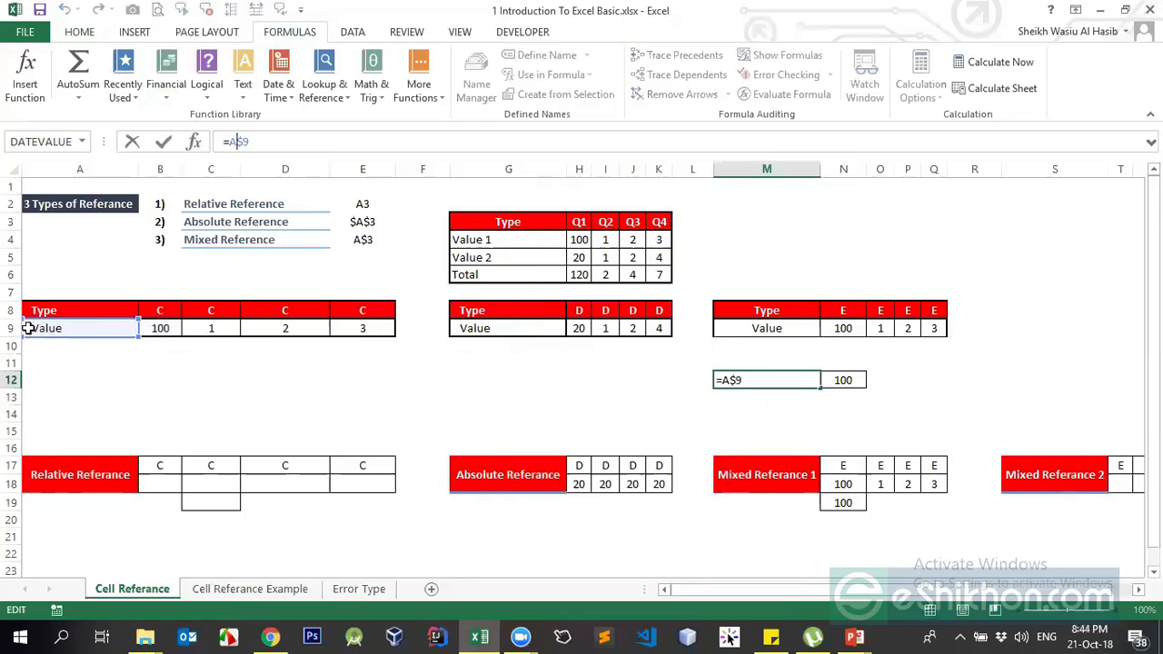
pyautogui.press('Return')
pyautogui.press('Up')
# Undo the test pastes, then delete the H18:K18 and N18:Q18 result rows
pyautogui.hotkey('ctrl', 'z')
pyautogui.hotkey('ctrl', 'z')
pyautogui.hotkey('ctrl', 'z')
pyautogui.hotkey('ctrl', 'z')
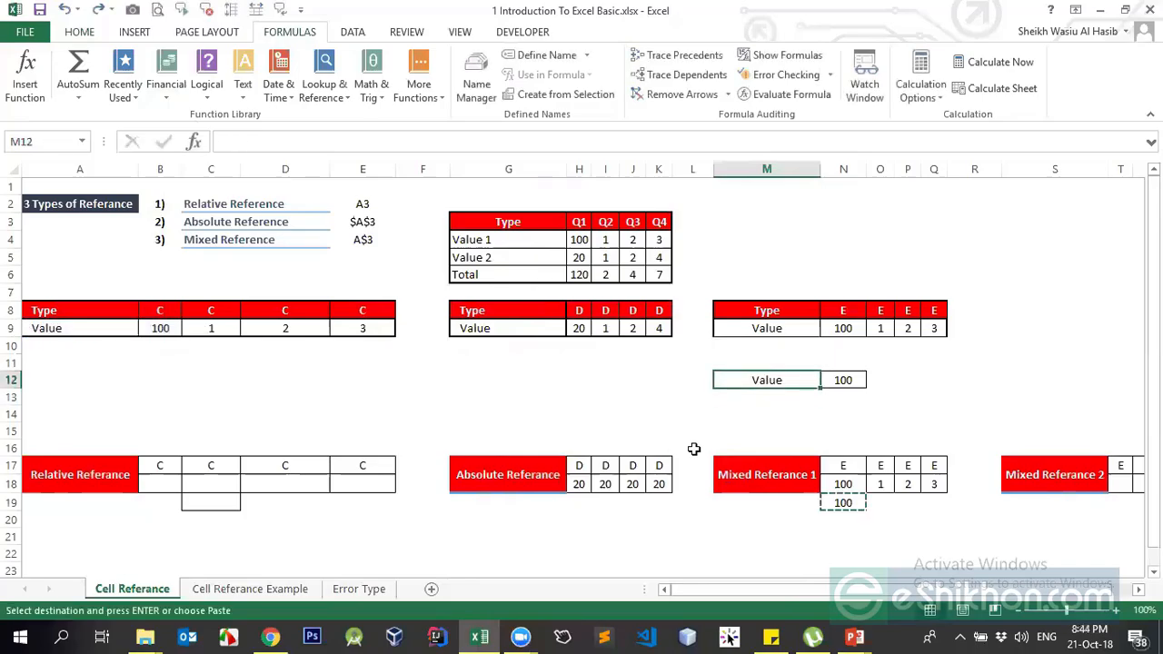
pyautogui.click(789, 409)
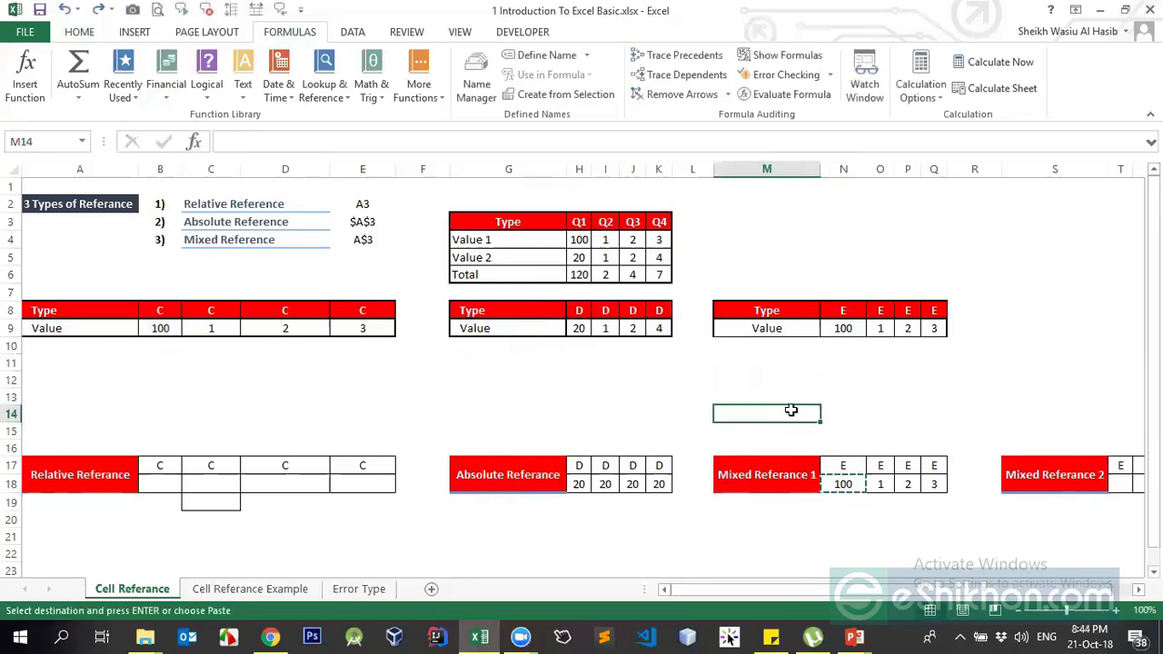
pyautogui.press('Escape')
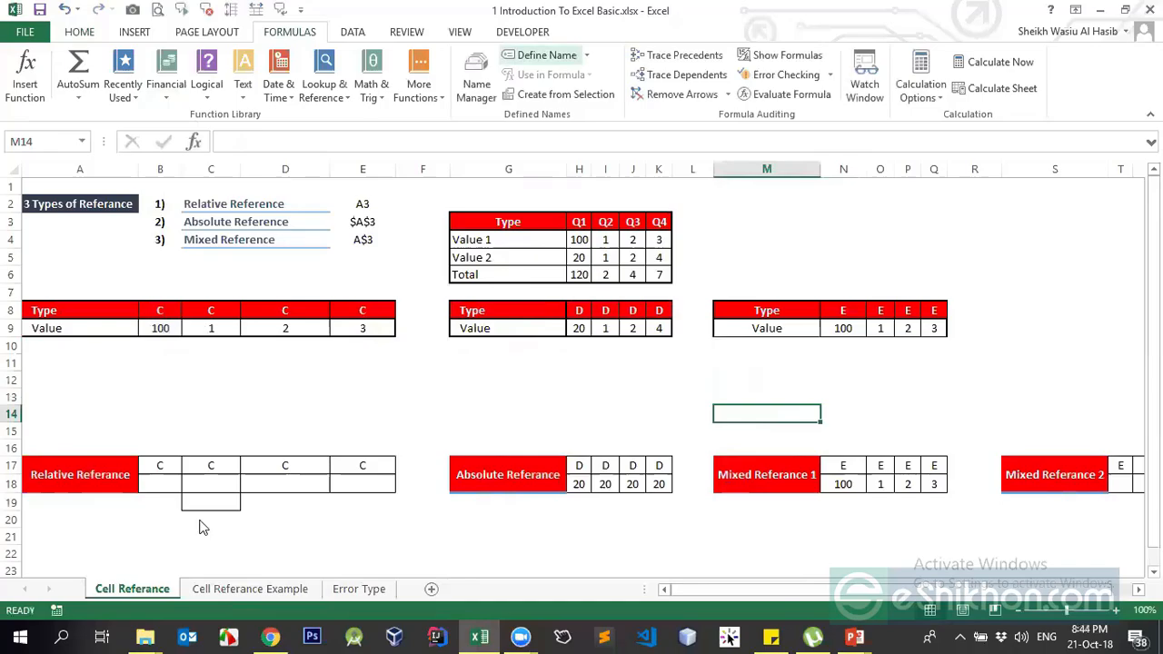
pyautogui.hotkey('alt', 'Tab')
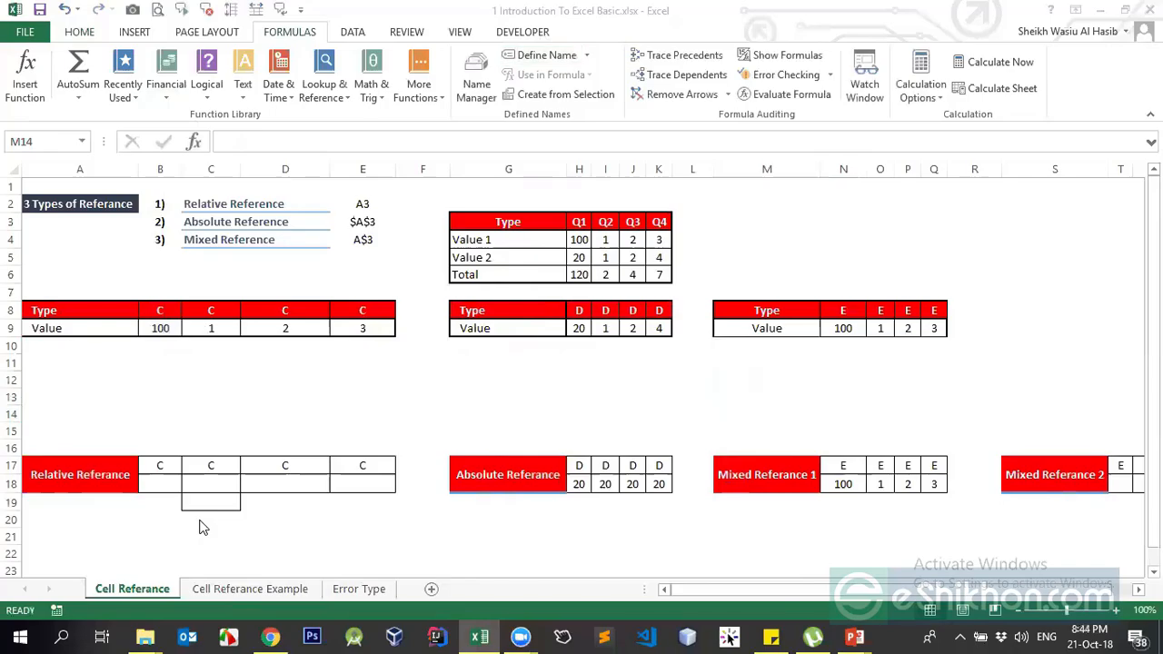
pyautogui.moveTo(578, 484); pyautogui.dragTo(658, 484)
pyautogui.press('Delete')
pyautogui.moveTo(844, 484); pyautogui.dragTo(932, 484)
pyautogui.press('Delete')
# Move around the tables, start and cancel a formula in N18, and end on B9
pyautogui.click(970, 408)
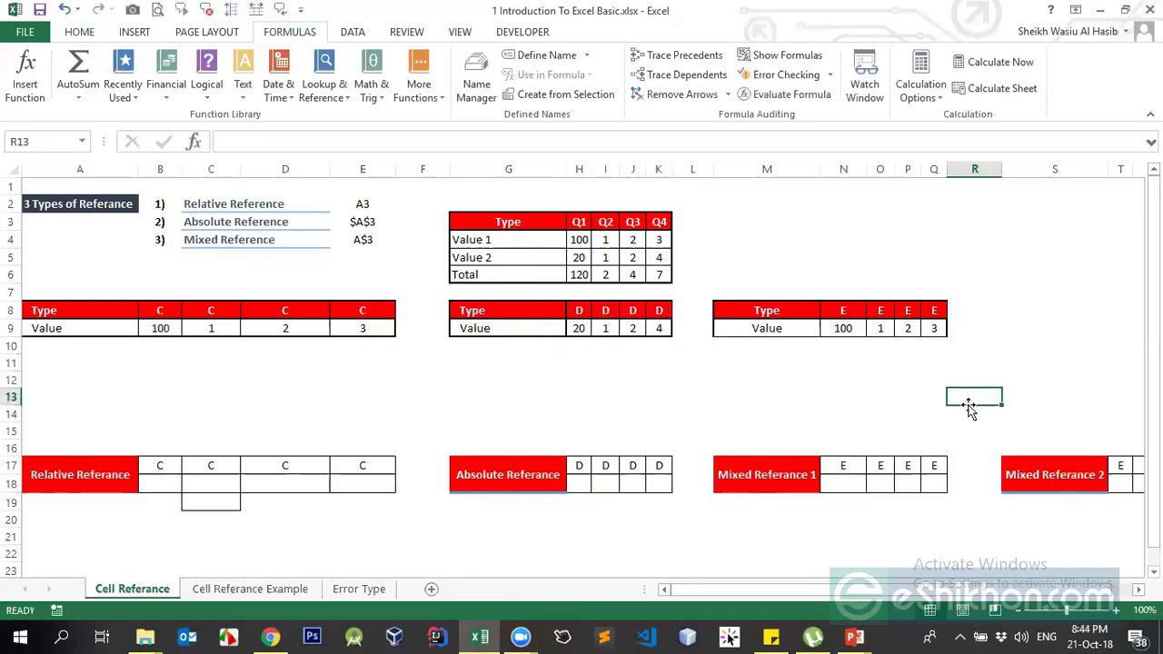
pyautogui.click(200, 501)
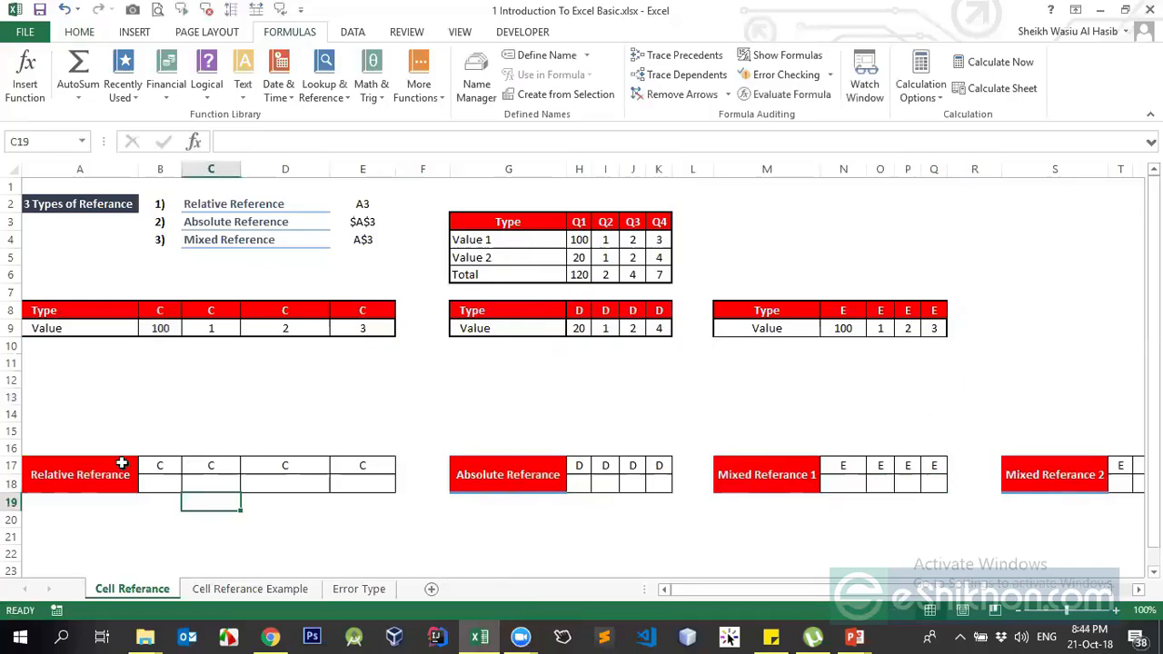
pyautogui.click(78, 459)
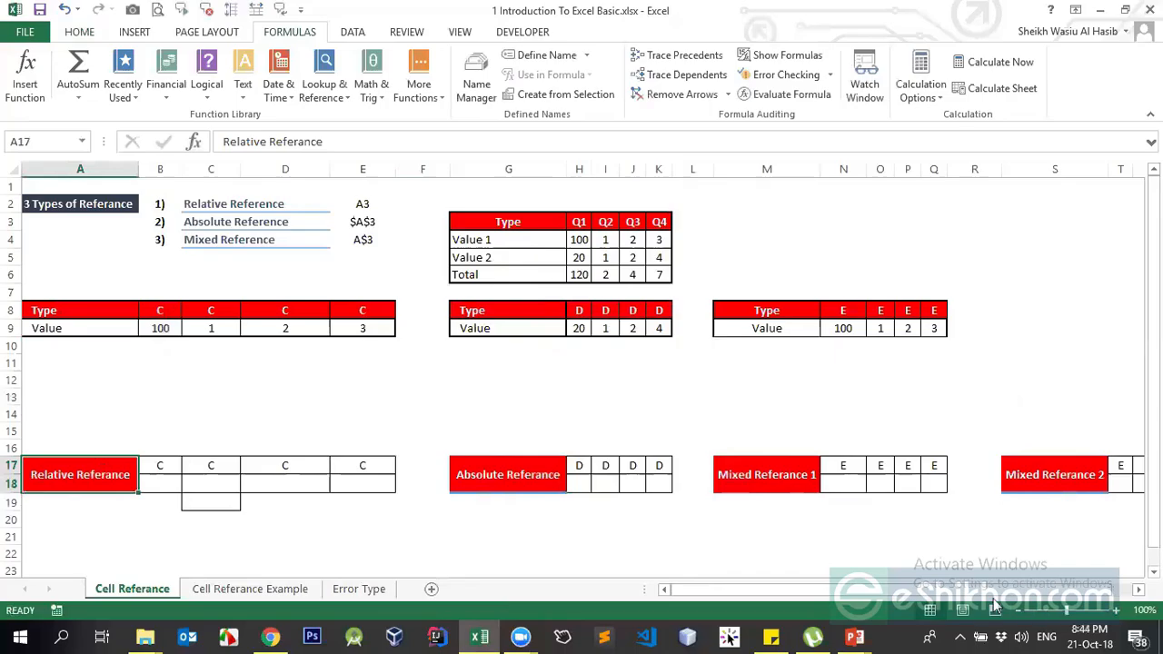
pyautogui.moveTo(990, 590); pyautogui.dragTo(711, 618)
pyautogui.click(840, 532)
pyautogui.click(949, 470)
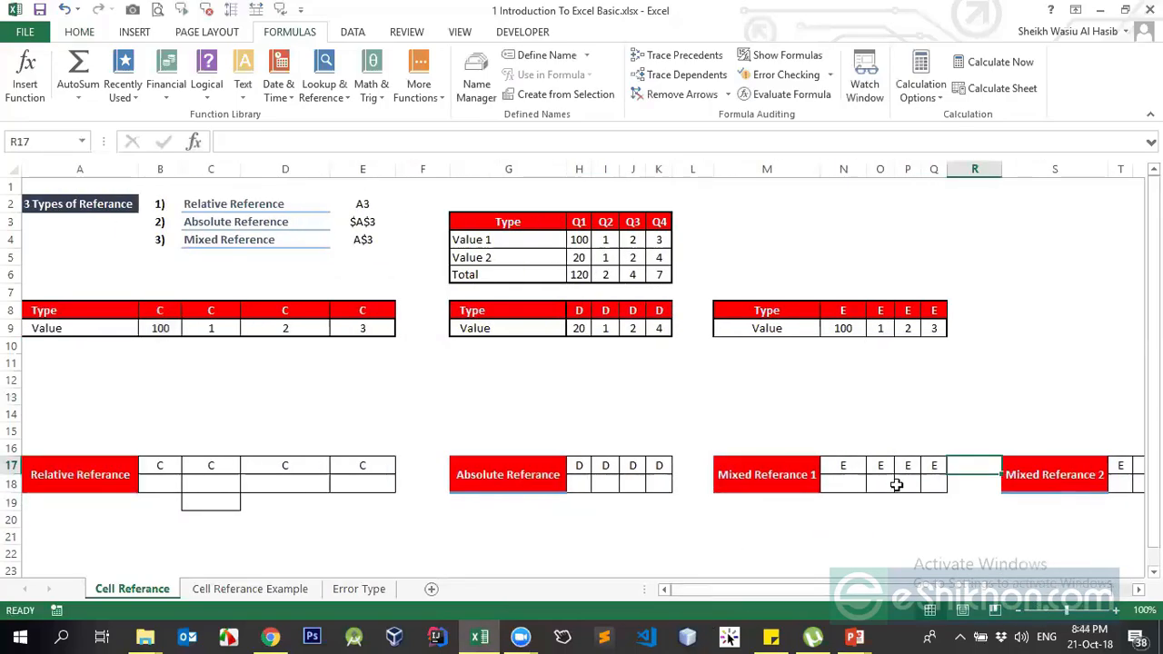
pyautogui.moveTo(913, 598); pyautogui.dragTo(626, 563)
pyautogui.click(855, 487)
pyautogui.write('=')
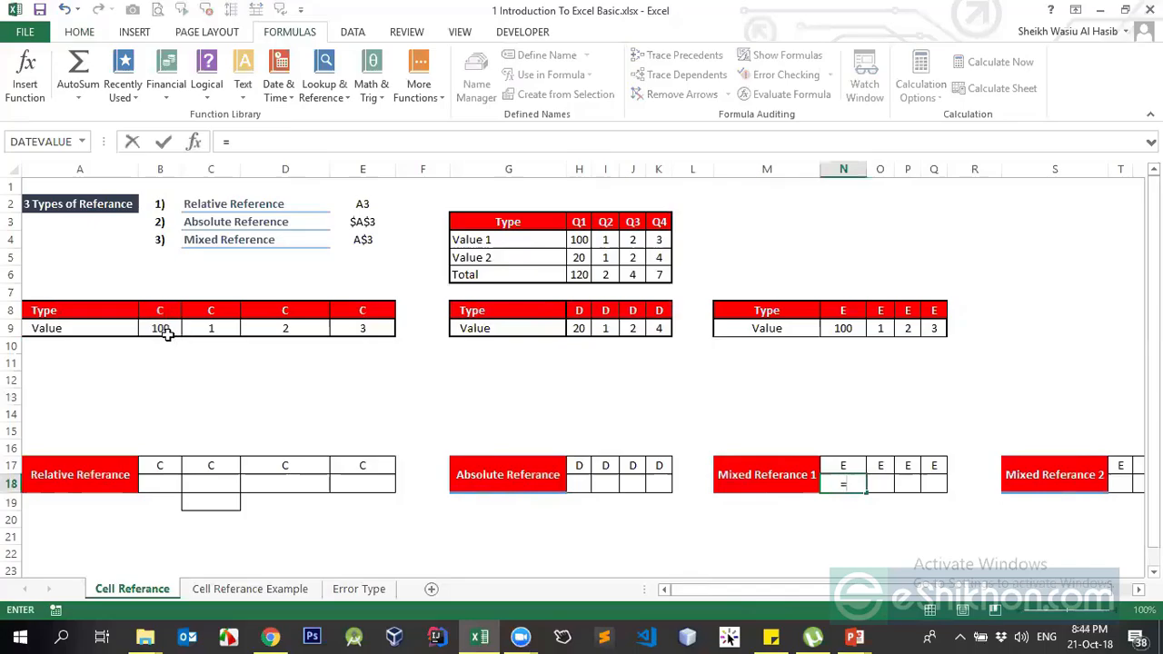
pyautogui.press('Escape')
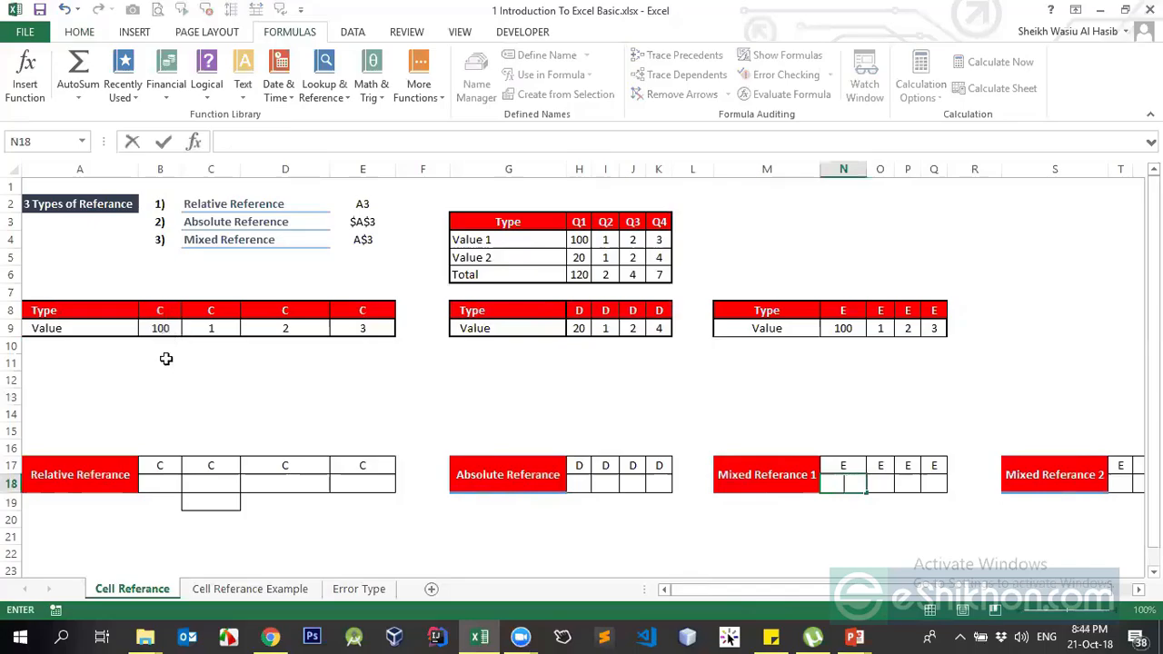
pyautogui.click(228, 525)
pyautogui.click(166, 482)
pyautogui.click(128, 378)
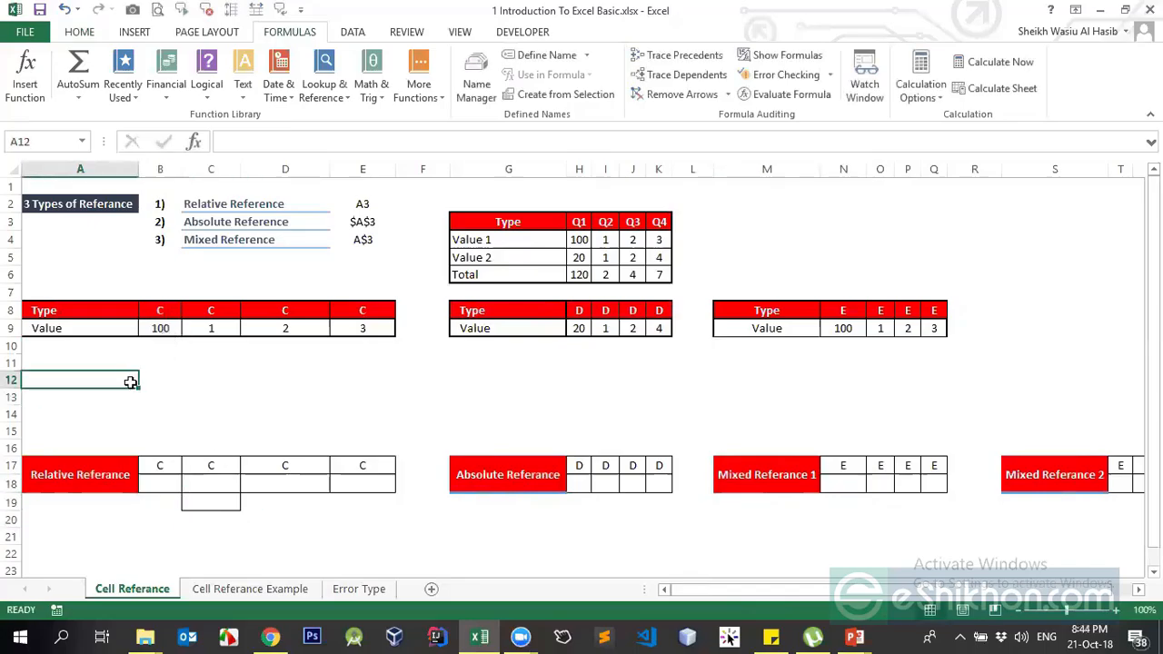
pyautogui.click(167, 329)
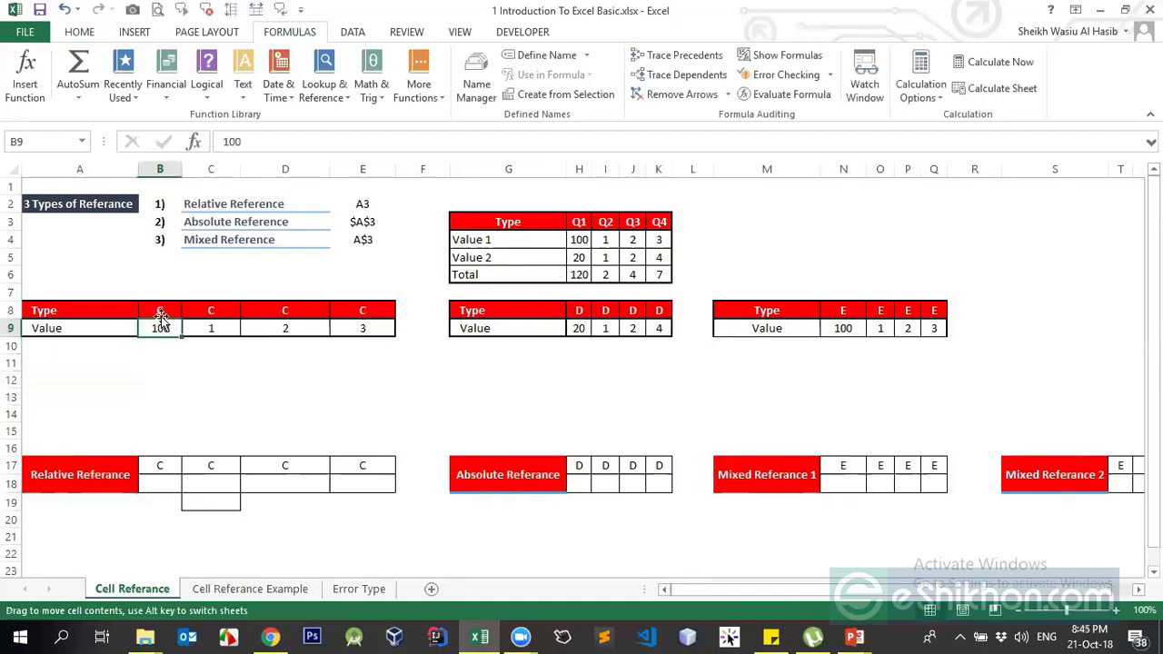
# Enter 90, 70 and 30 in C9, D9 and E9
pyautogui.click(205, 328)
pyautogui.write('1')
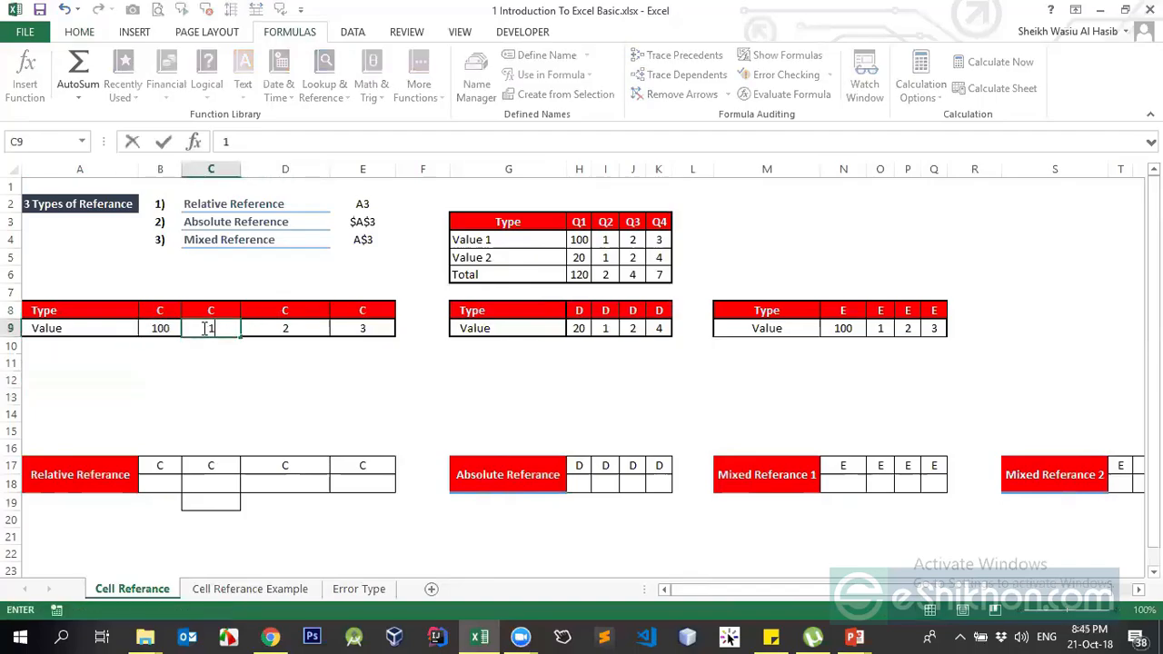
pyautogui.write('00')
pyautogui.press('BackSpace')
pyautogui.press('BackSpace')
pyautogui.press('BackSpace')
pyautogui.write('9')
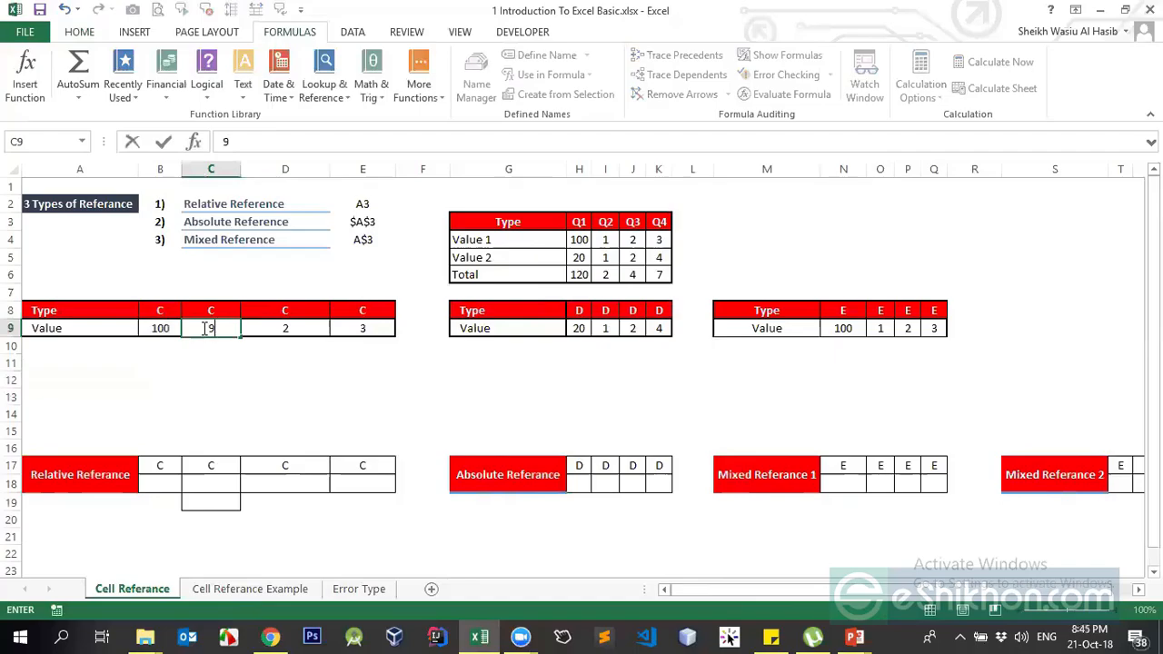
pyautogui.write('0')
pyautogui.press('Return')
pyautogui.press('Up')
pyautogui.press('Right')
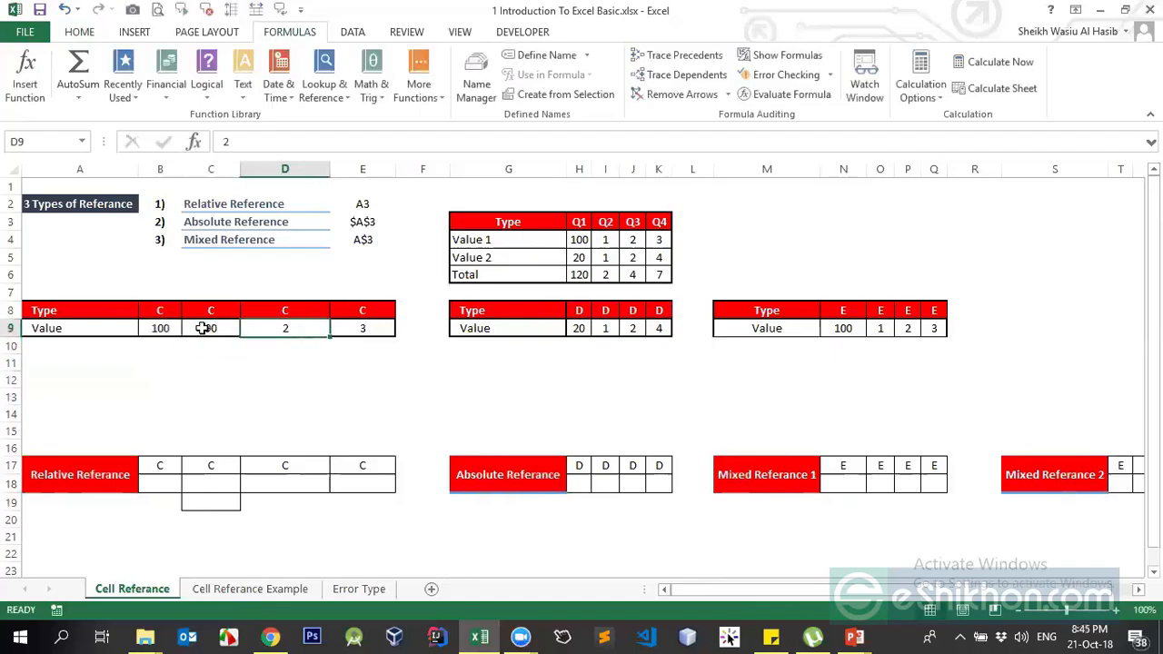
pyautogui.write('70')
pyautogui.press('Return')
pyautogui.press('Up')
pyautogui.press('Right')
pyautogui.write('2')
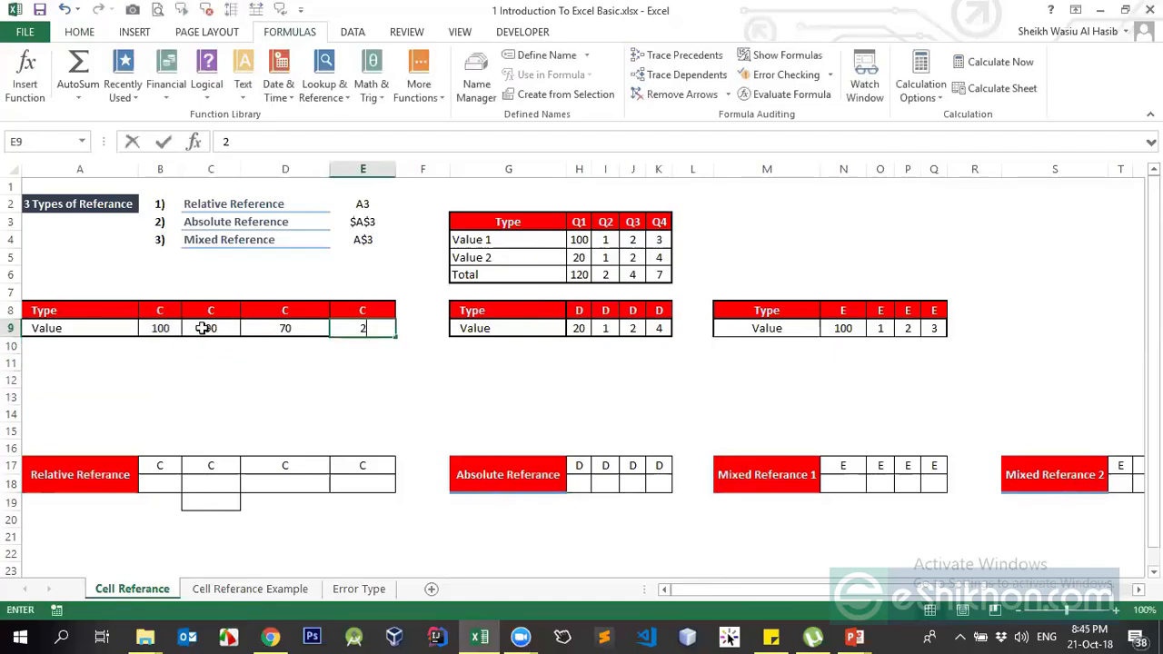
pyautogui.press('BackSpace')
pyautogui.write('30')
pyautogui.press('Return')
# Add the label 'Gracepoint' in cell A12
pyautogui.press('Left')
pyautogui.press('Left')
pyautogui.press('Down')
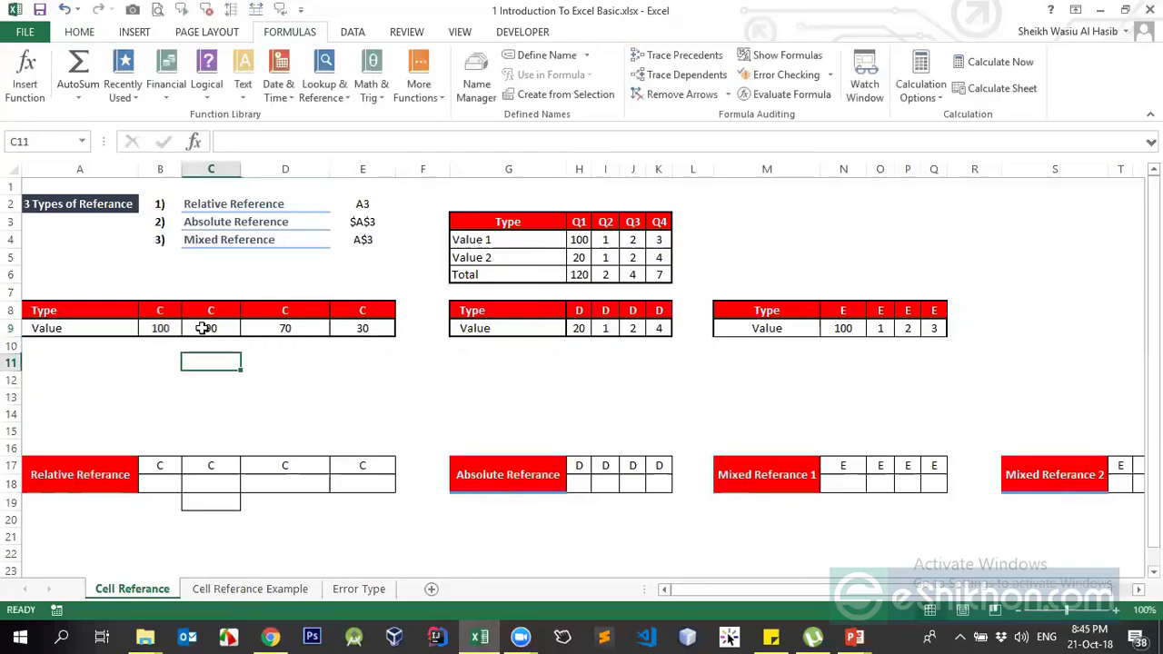
pyautogui.press('Left')
pyautogui.press('Left')
pyautogui.press('Down')
pyautogui.write('Gra')
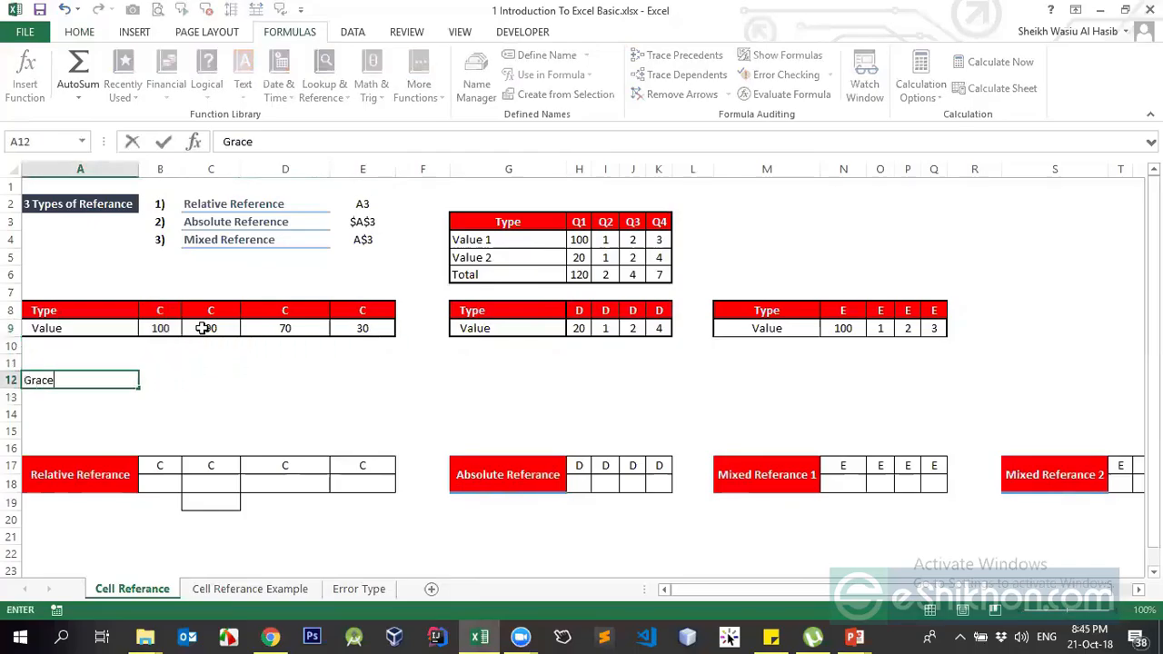
pyautogui.press('Up')
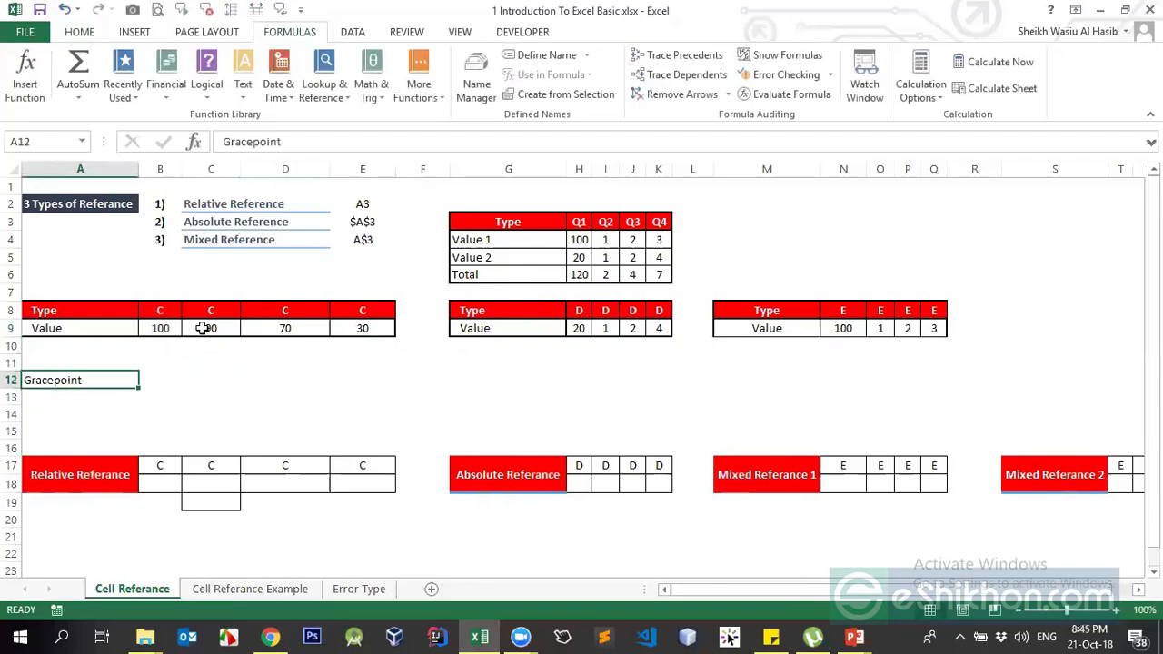
pyautogui.press('Right')
# Change B9 to 90, review row 9, and select B12 beside Gracepoint
pyautogui.click(163, 331)
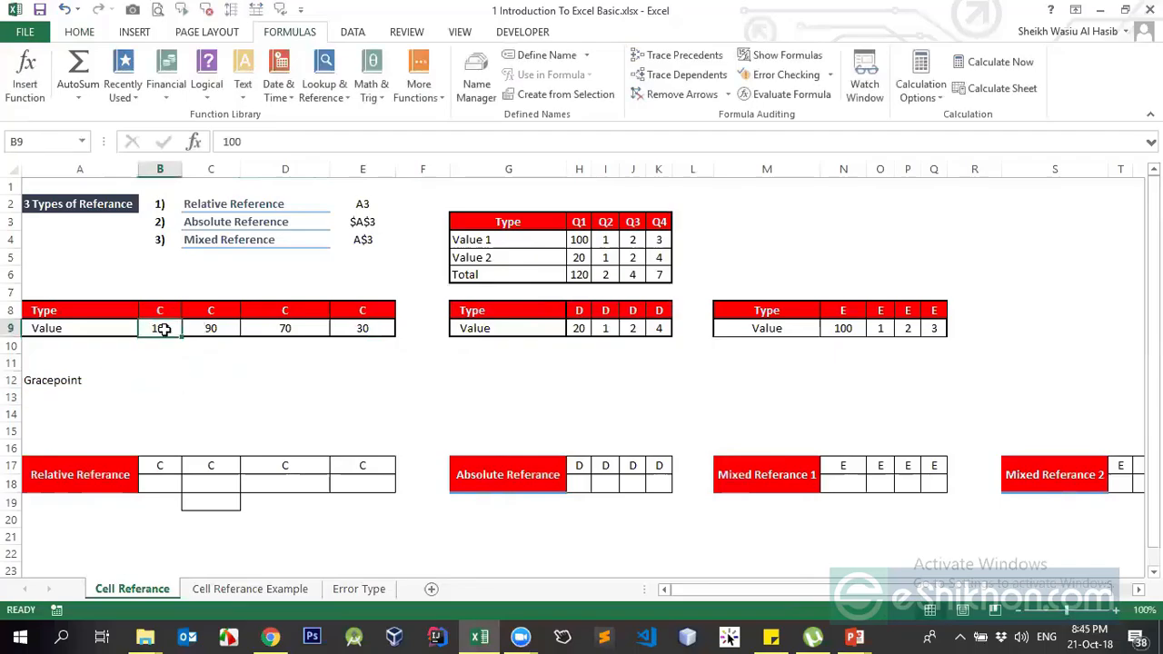
pyautogui.write('9')
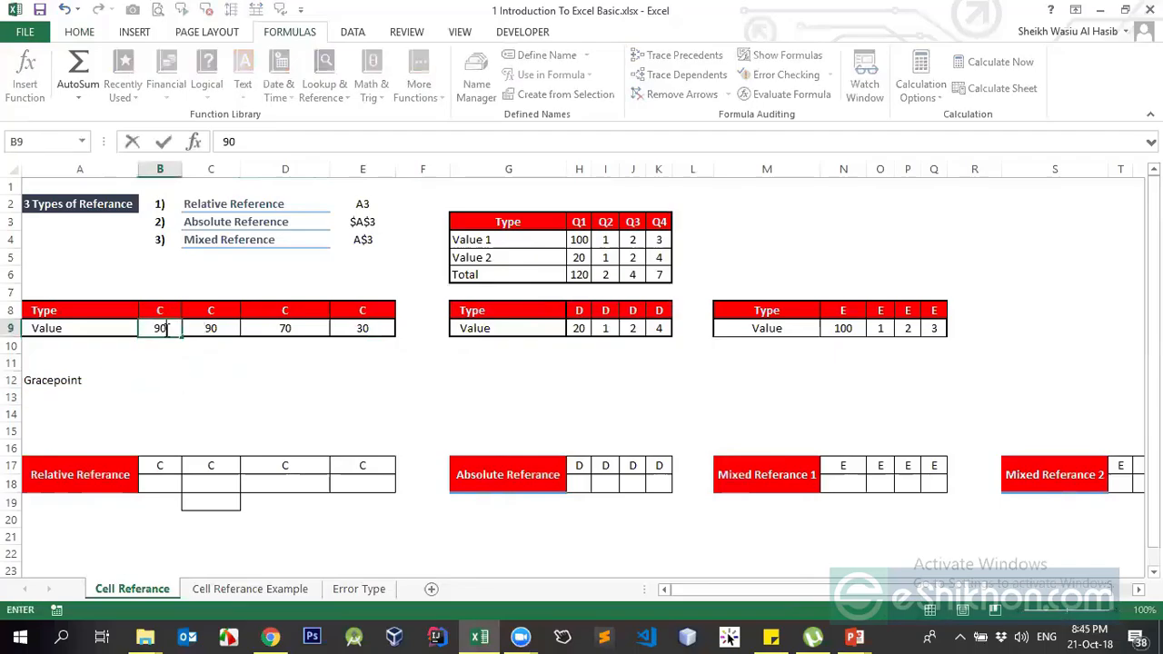
pyautogui.write('0')
pyautogui.click(213, 327)
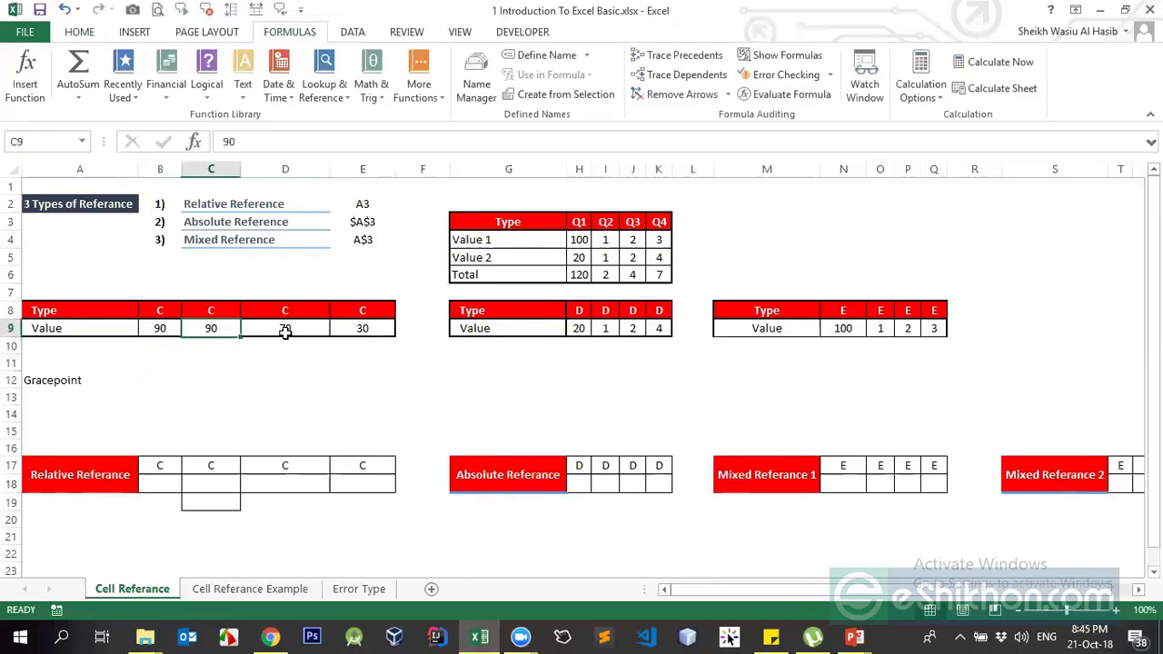
pyautogui.click(333, 325)
pyautogui.click(166, 327)
pyautogui.click(251, 328)
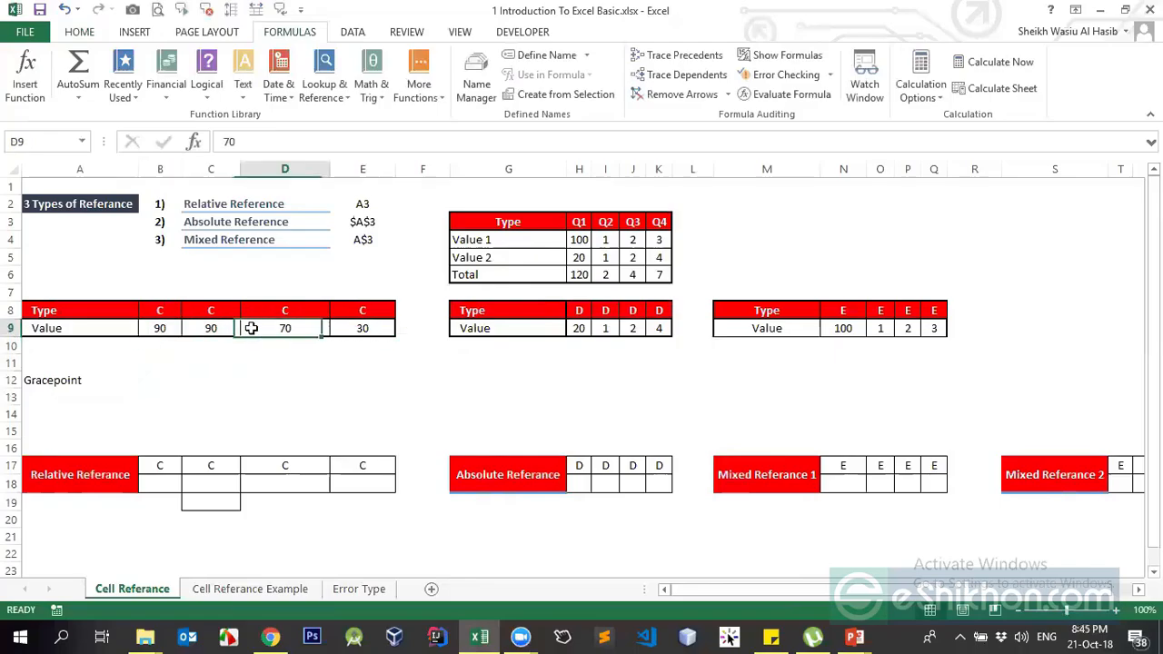
pyautogui.click(156, 480)
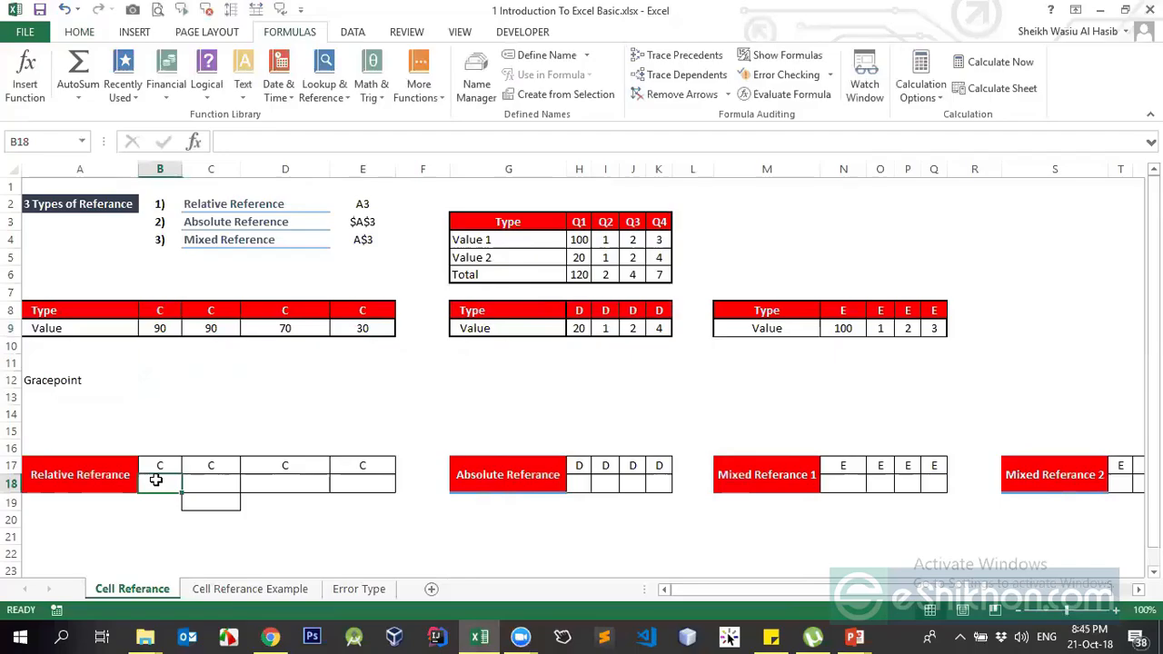
pyautogui.click(77, 380)
pyautogui.click(152, 375)
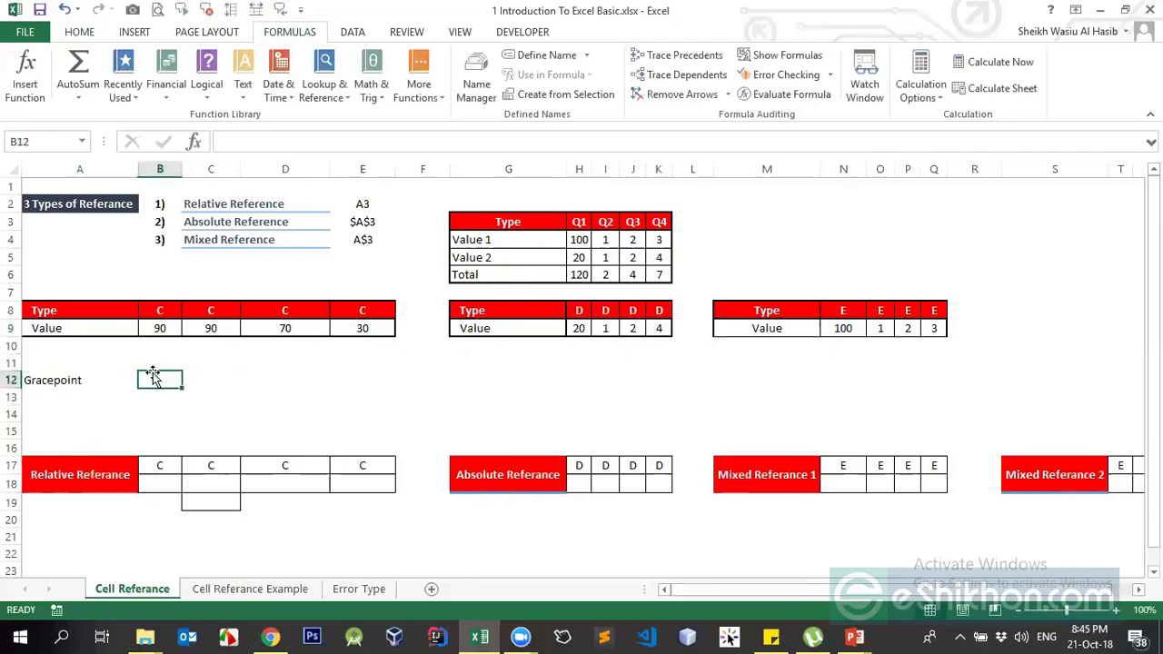
# Set the Gracepoint value in B12 to 5 and give A12:B12 All Borders
pyautogui.write('5')
pyautogui.hotkey('shift', 'Tab')
pyautogui.keyDown('shift'); pyautogui.click(152, 375); pyautogui.keyUp('shift')
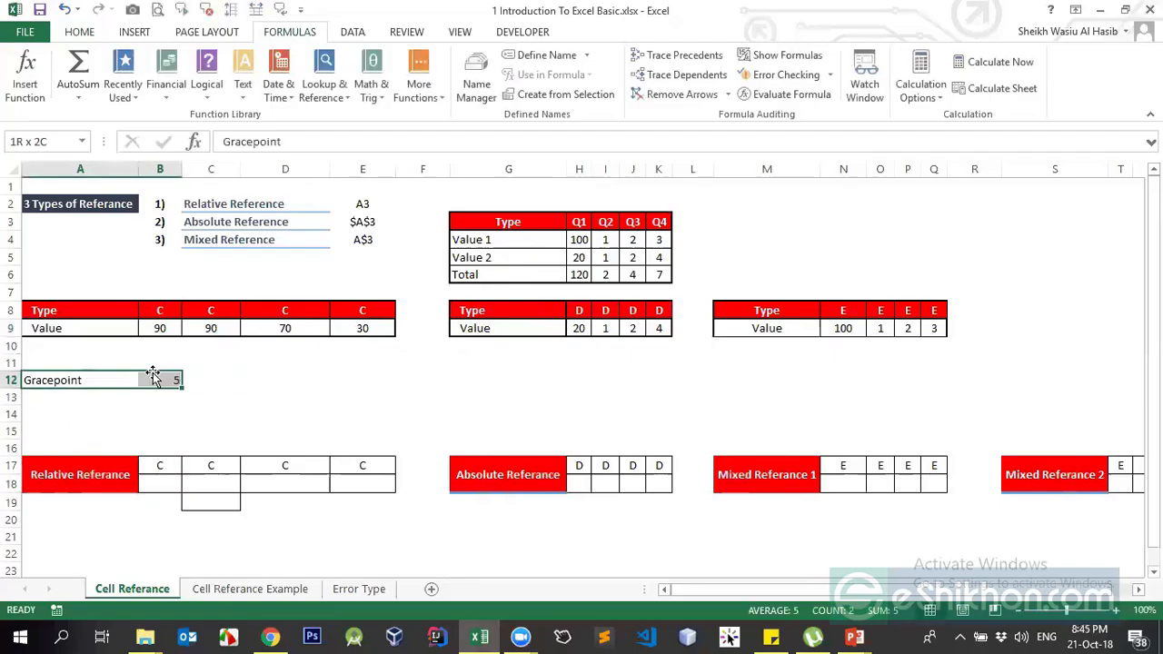
pyautogui.hotkey('alt', 'h')
pyautogui.press('b')
pyautogui.press('a')
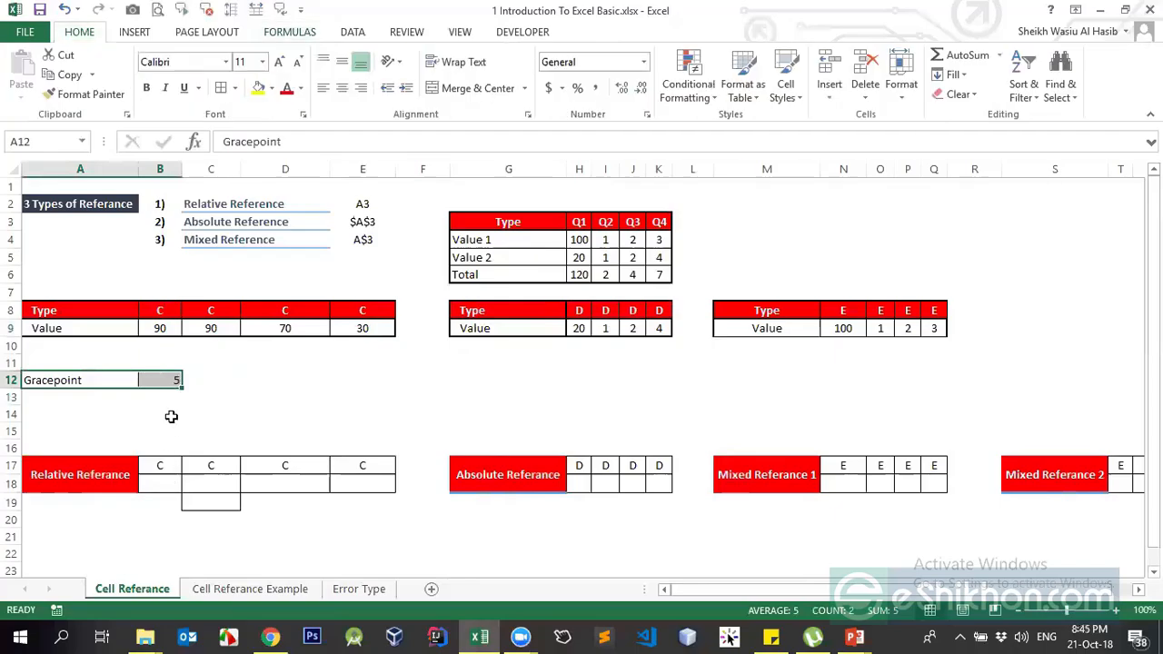
# Enter =B9+B12 in B18 to show 95, copy it, and select C18:E18
pyautogui.click(168, 479)
pyautogui.write('=')
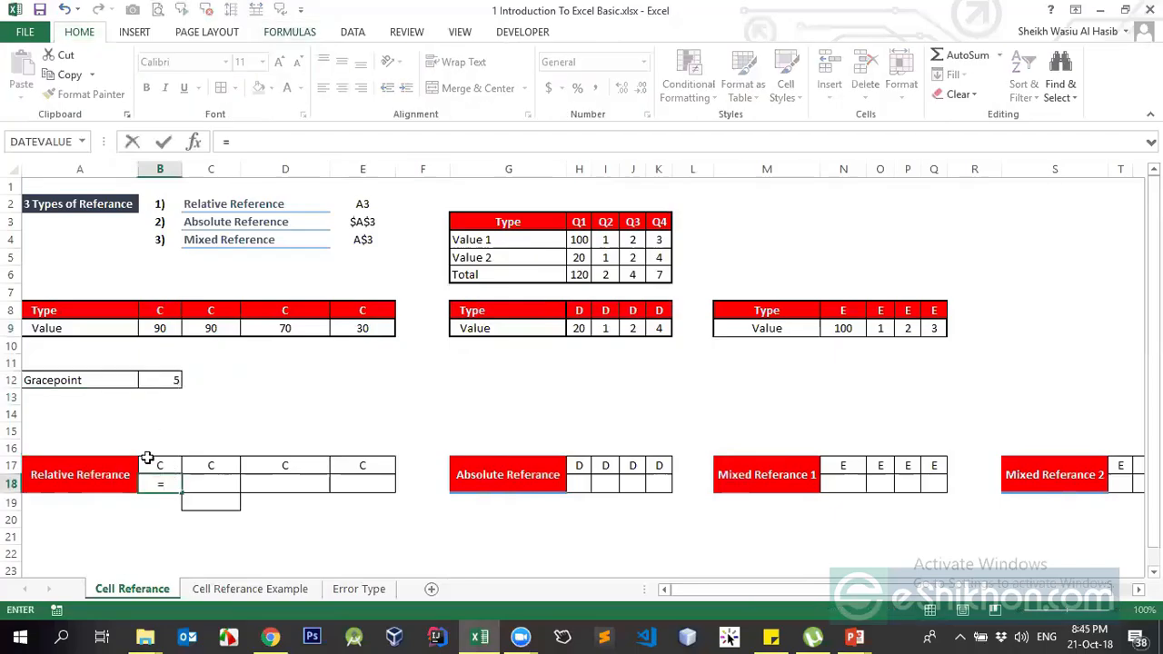
pyautogui.click(161, 331)
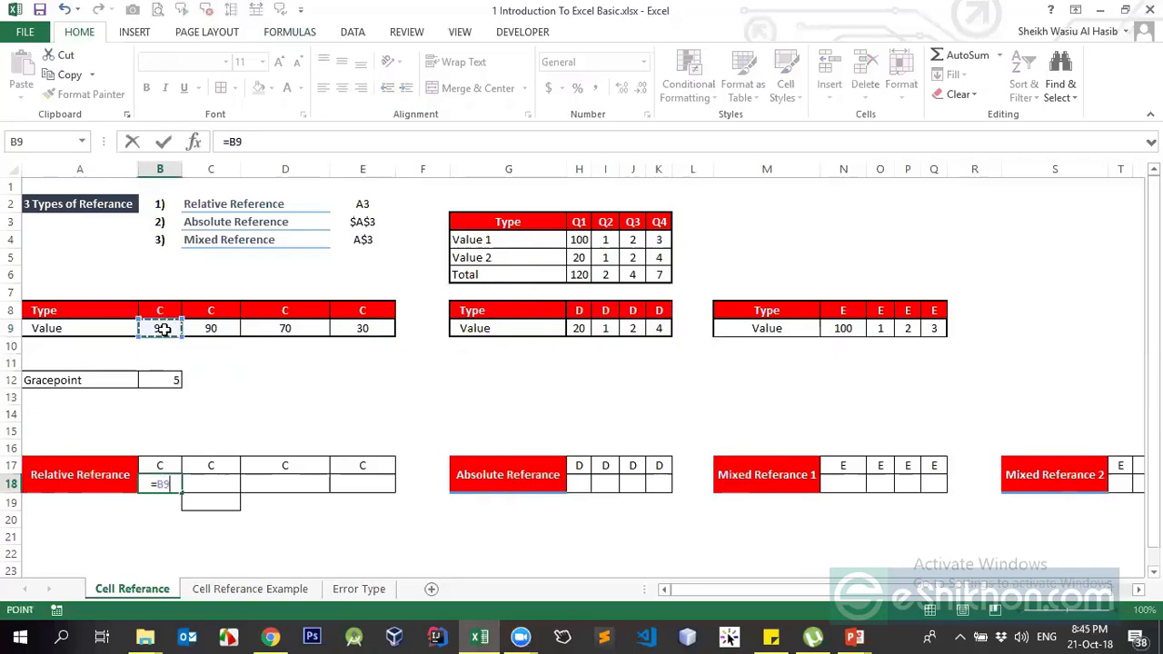
pyautogui.write('+')
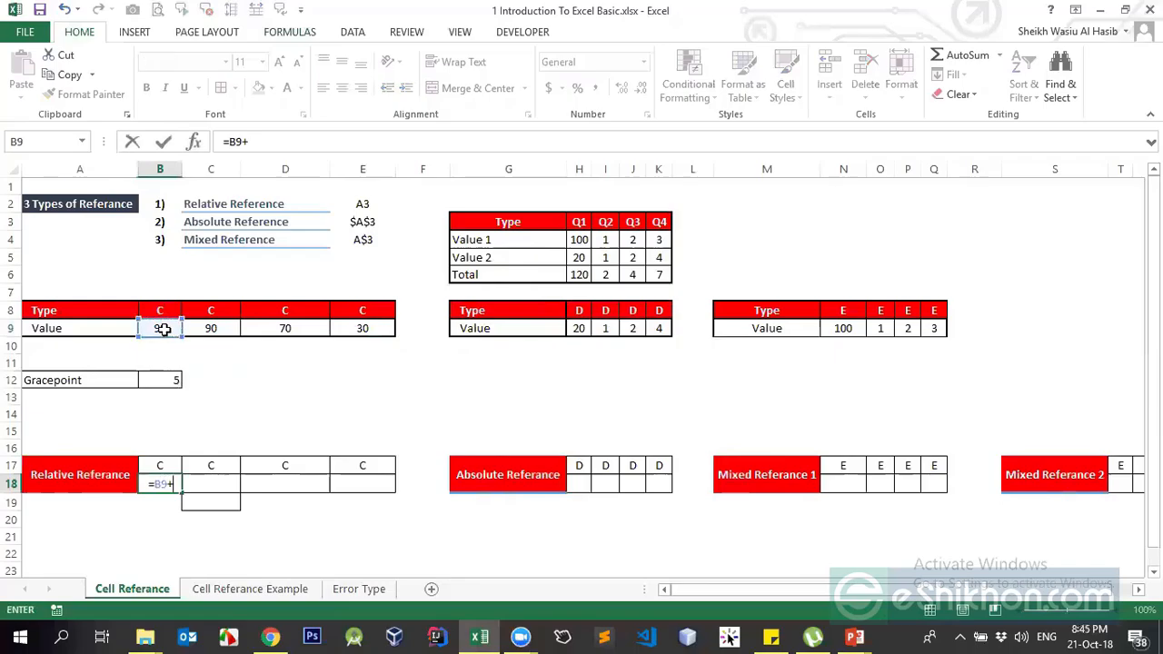
pyautogui.click(163, 381)
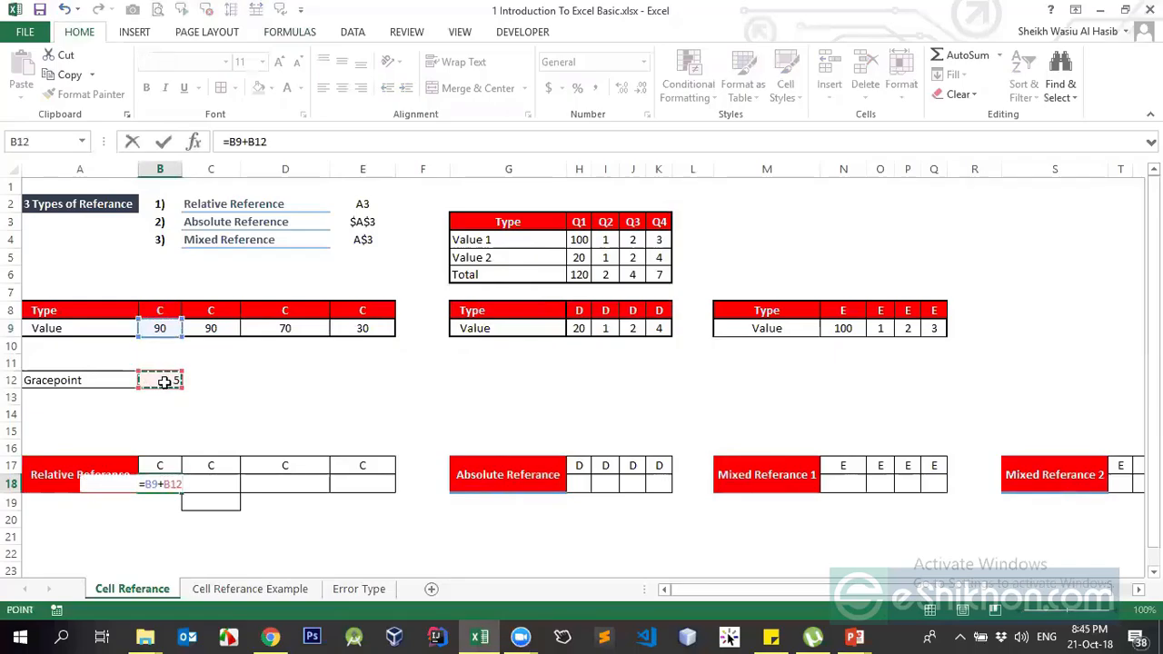
pyautogui.press('Return')
pyautogui.press('Up')
pyautogui.hotkey('ctrl', 'c')
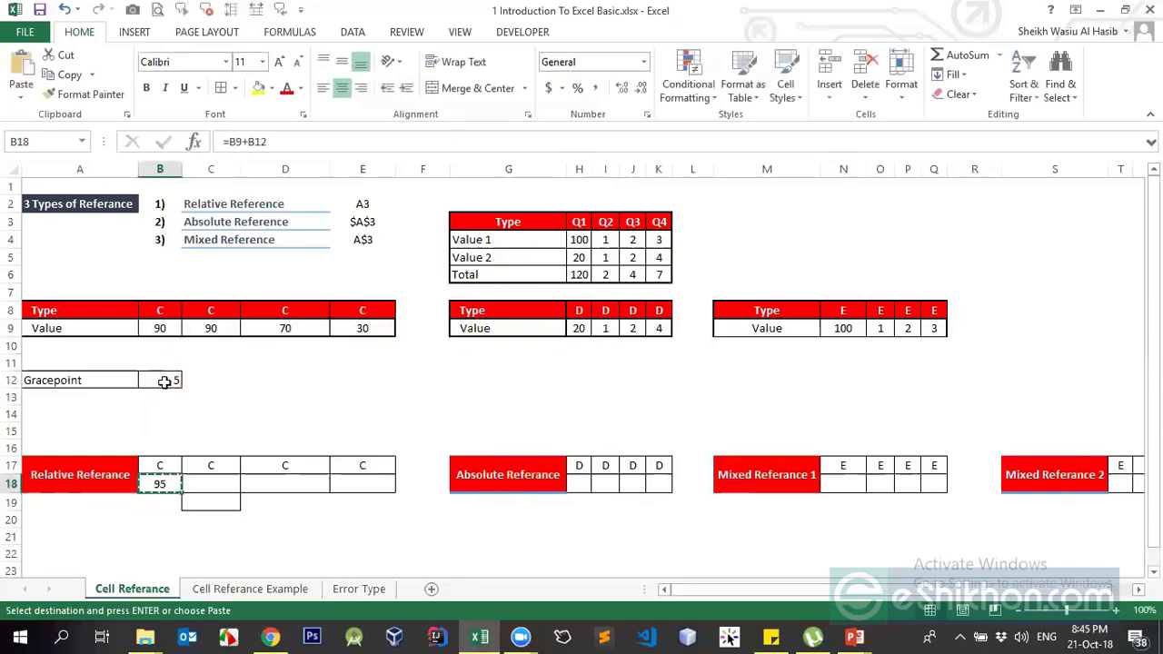
pyautogui.moveTo(195, 482); pyautogui.dragTo(356, 476)
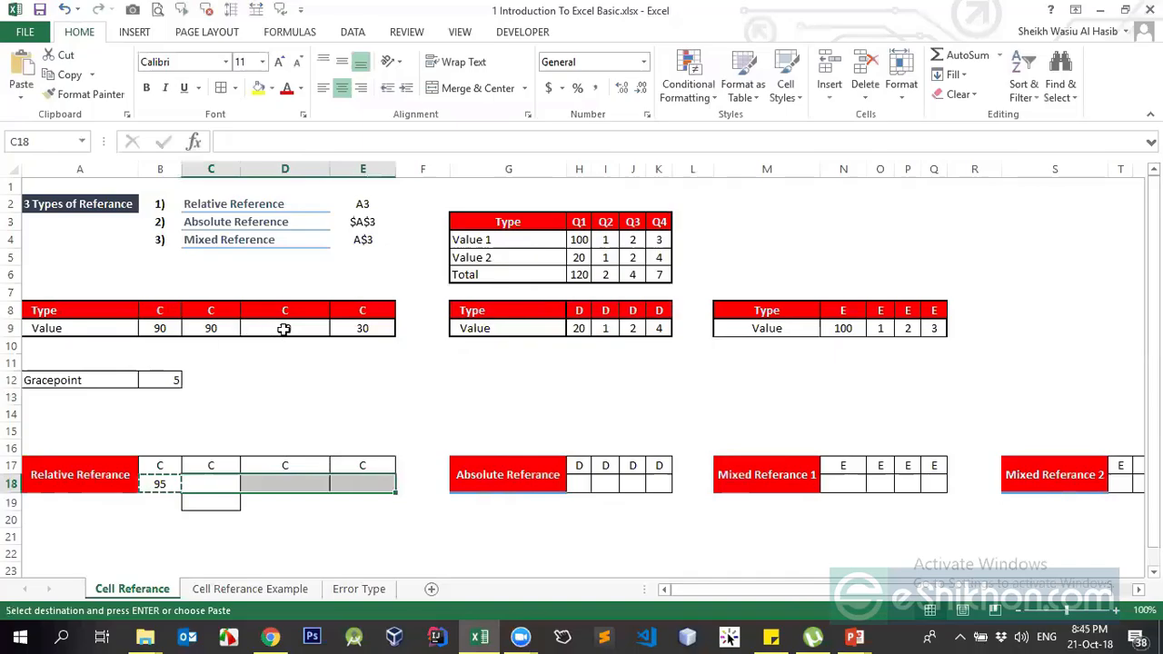
# Rename the red headers in B8:E8 to C1, C2, C3 and C4
pyautogui.click(163, 306)
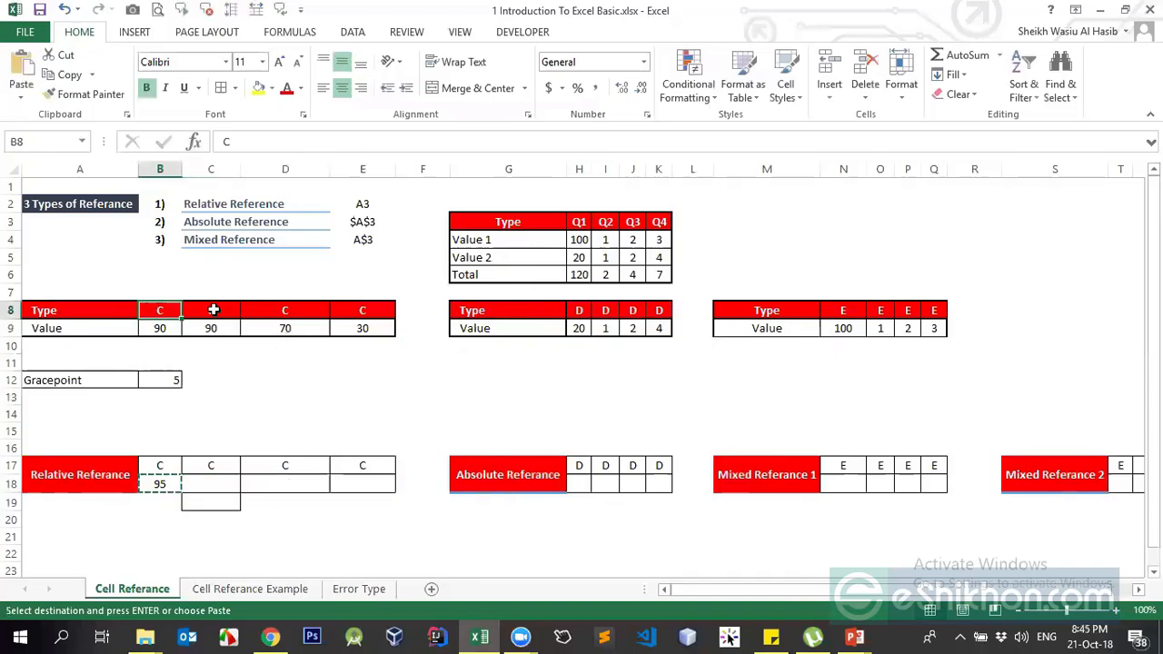
pyautogui.click(210, 310)
pyautogui.doubleClick(163, 314)
pyautogui.write('1')
pyautogui.press('Return')
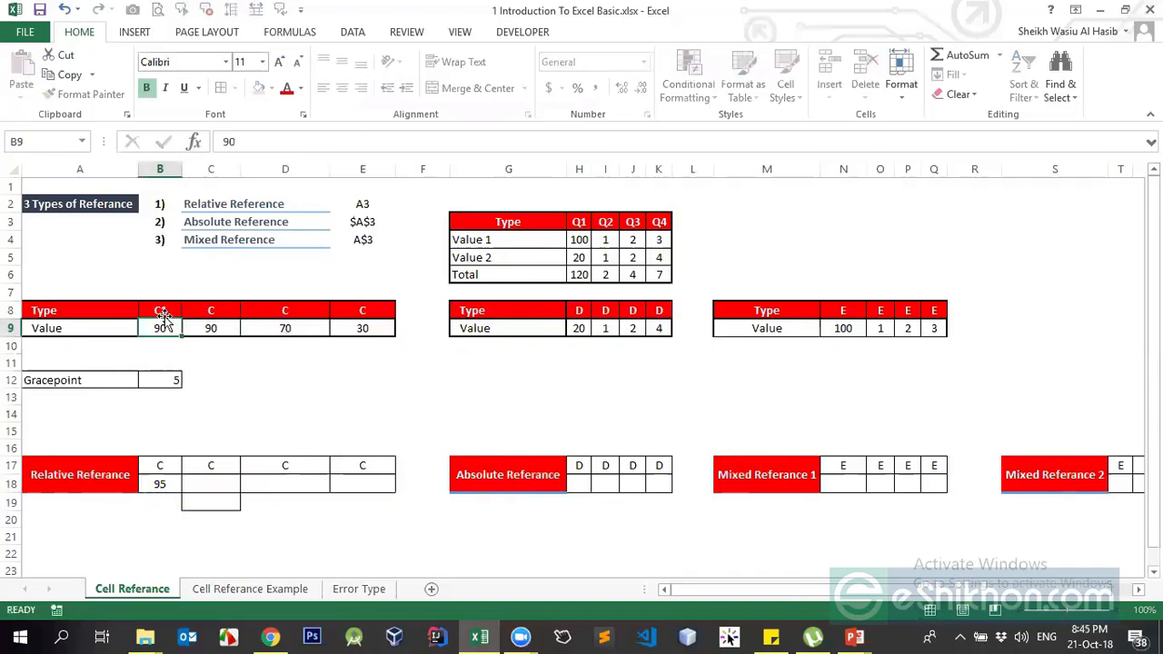
pyautogui.press('Up')
pyautogui.press('Right')
pyautogui.write('C2')
pyautogui.press('Return')
pyautogui.press('Up')
pyautogui.press('Right')
pyautogui.write('C')
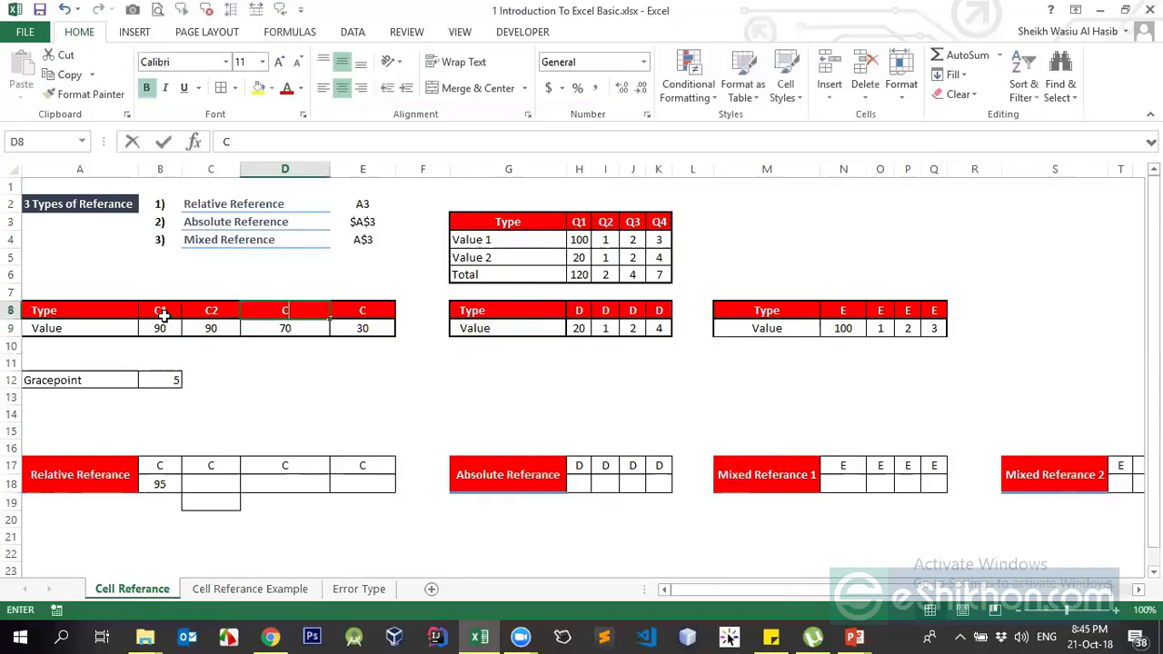
pyautogui.write('3')
pyautogui.press('Return')
pyautogui.press('Up')
pyautogui.press('Right')
pyautogui.press('Up')
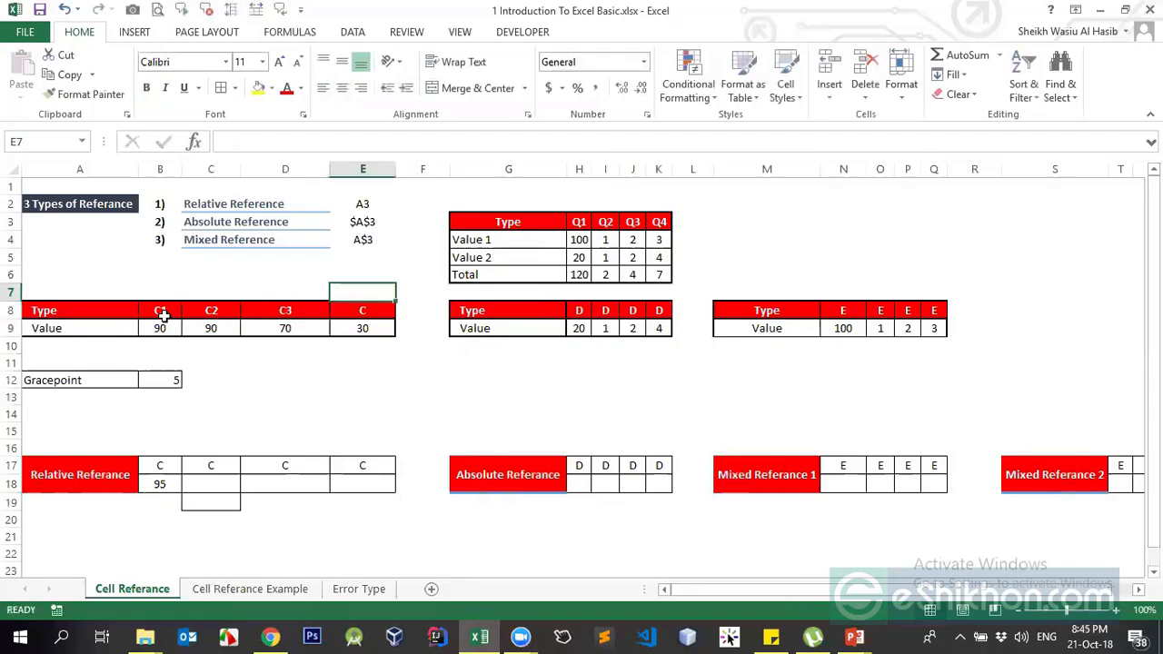
pyautogui.press('Down')
pyautogui.write('C4')
pyautogui.press('Return')
pyautogui.press('Up')
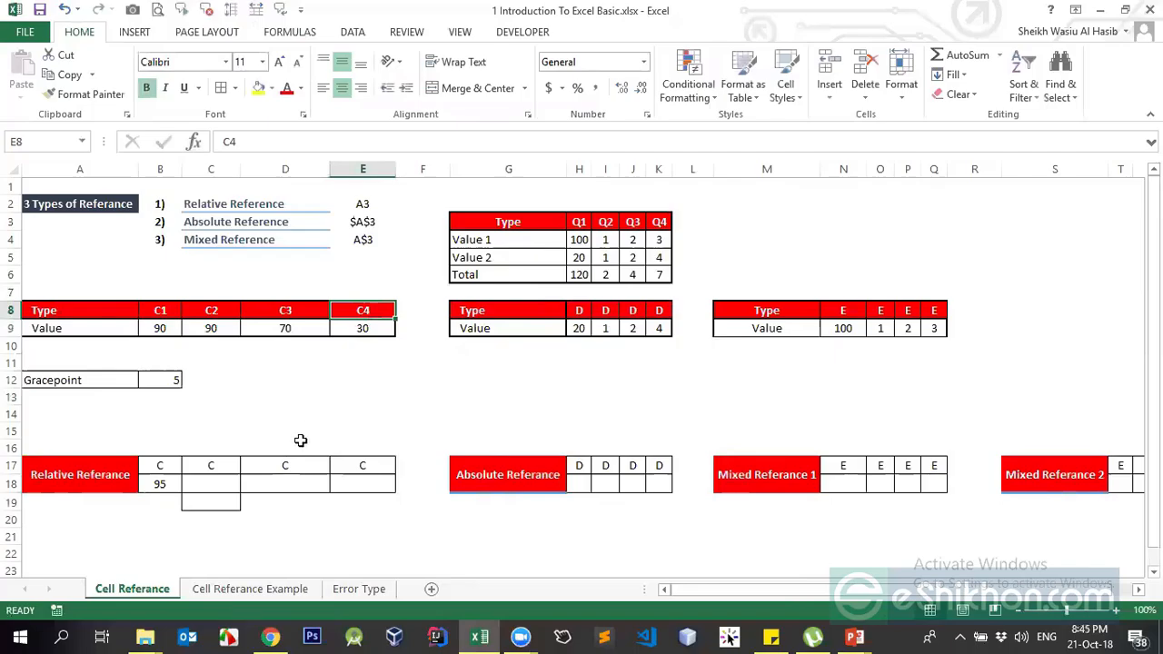
# Centre the Gracepoint value 5 in B12 and review row 9's values 90, 90, 70
pyautogui.click(160, 379)
pyautogui.click(342, 89)
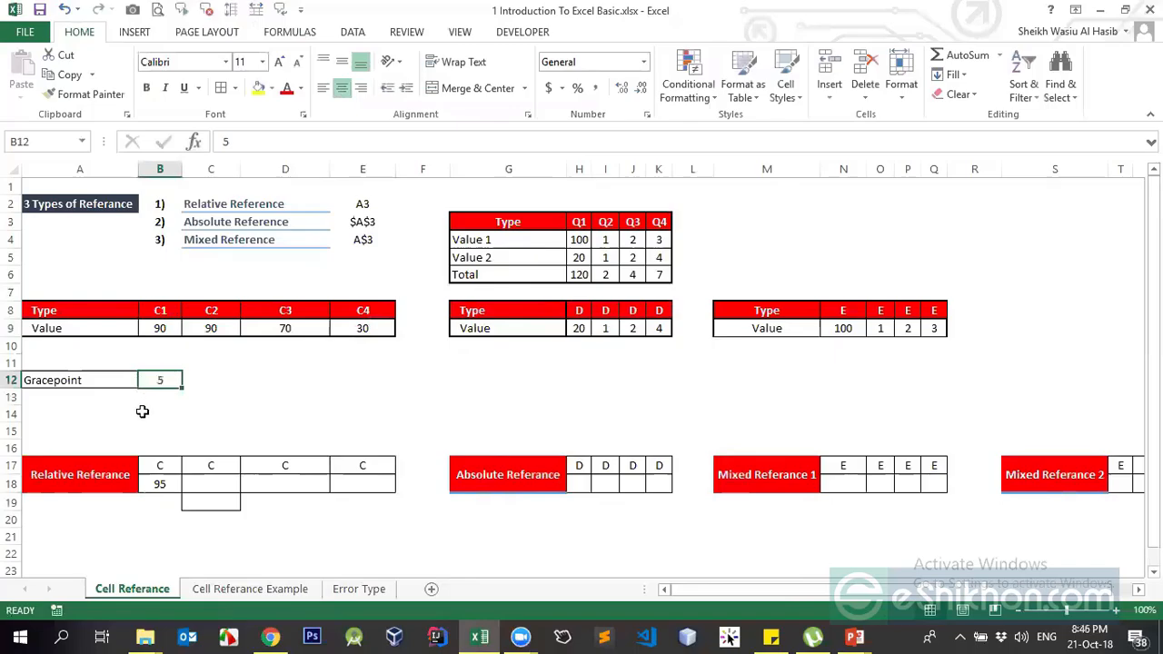
pyautogui.click(72, 380)
pyautogui.click(162, 379)
pyautogui.click(158, 327)
pyautogui.click(224, 327)
pyautogui.click(249, 327)
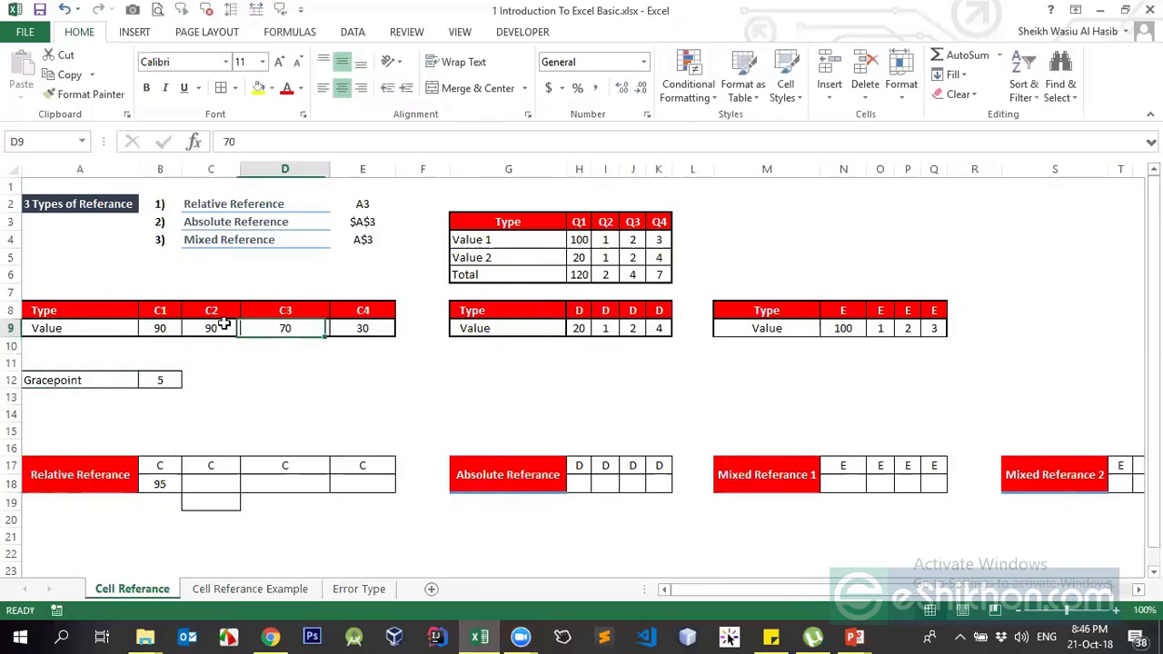
# Go over headers C1–C4 with their values, then select B18 to show its formula
pyautogui.click(160, 312)
pyautogui.click(211, 311)
pyautogui.click(290, 312)
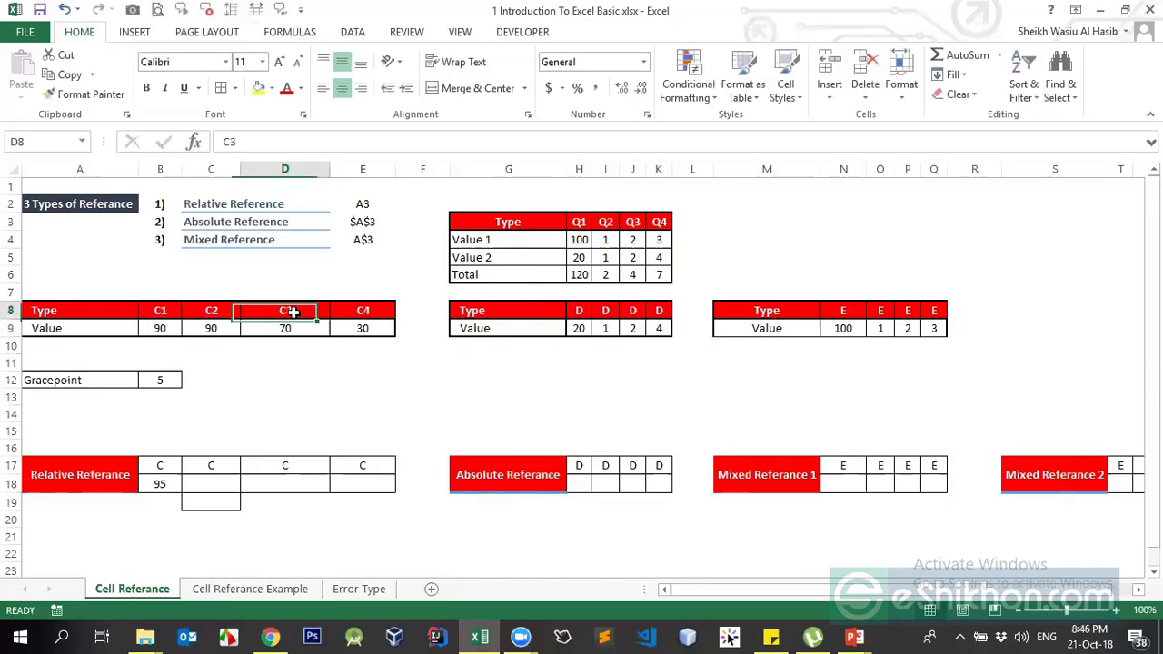
pyautogui.click(293, 326)
pyautogui.click(290, 322)
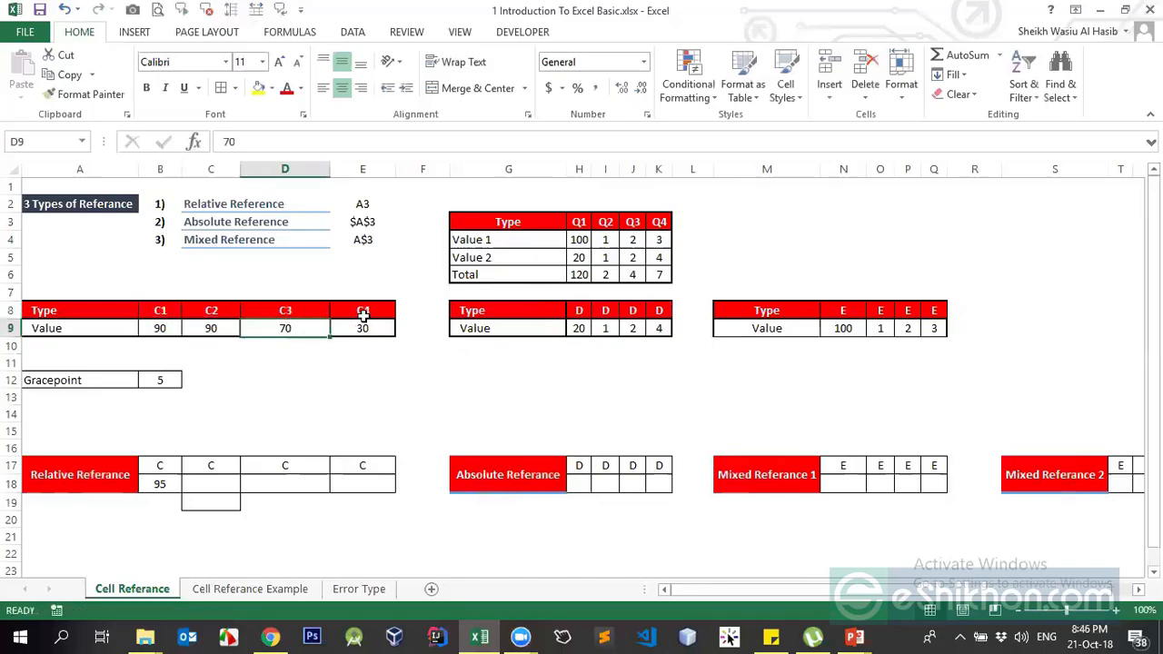
pyautogui.click(362, 313)
pyautogui.click(361, 328)
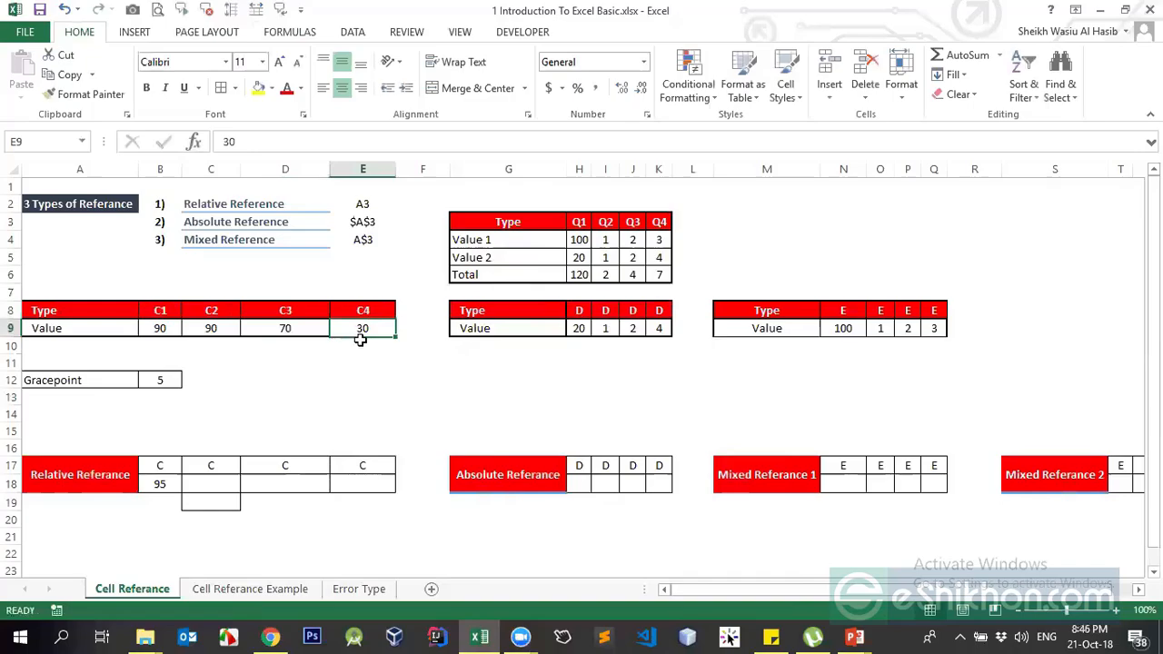
pyautogui.click(158, 484)
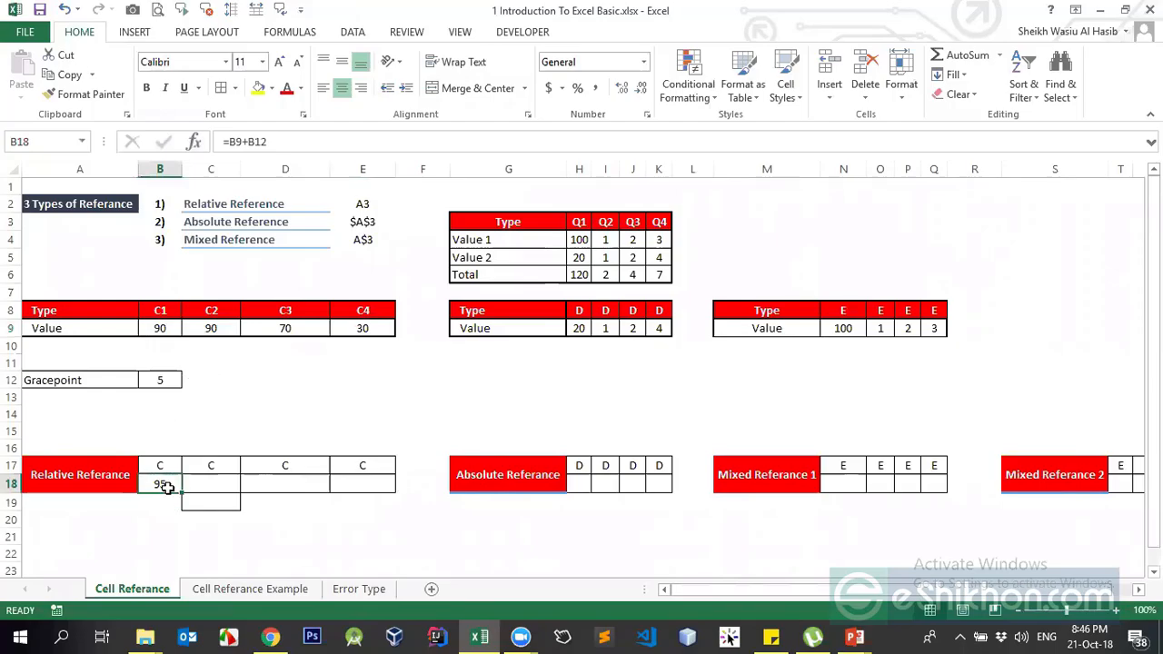
# Enter =B9+5 in B18 so it shows 95
pyautogui.write('=')
pyautogui.press('Up')
pyautogui.press('Up')
pyautogui.press('Up')
pyautogui.press('Up')
pyautogui.press('Up')
pyautogui.press('Up')
pyautogui.press('Up')
pyautogui.press('Up')
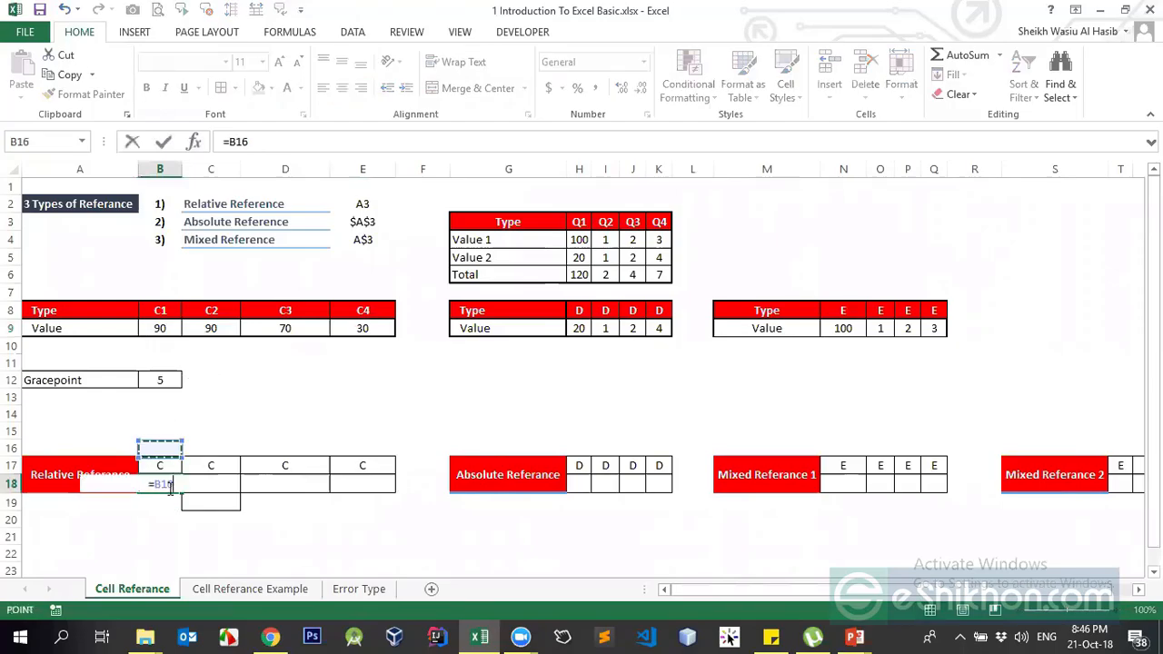
pyautogui.press('Up')
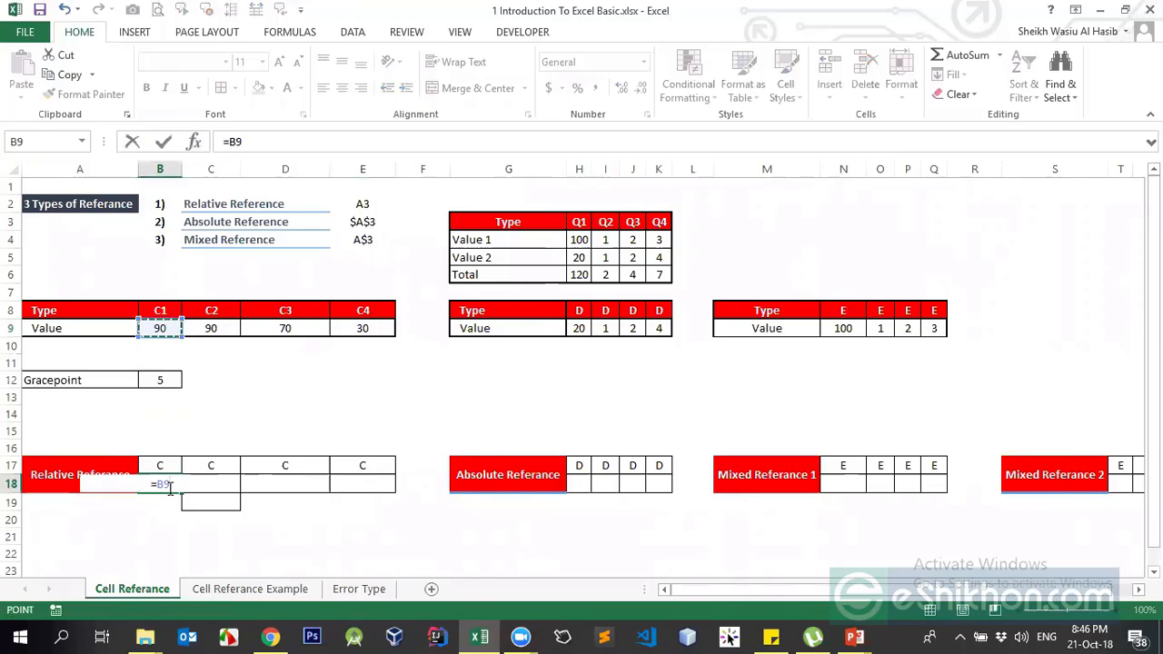
pyautogui.write('+')
pyautogui.write('5')
pyautogui.click(168, 488)
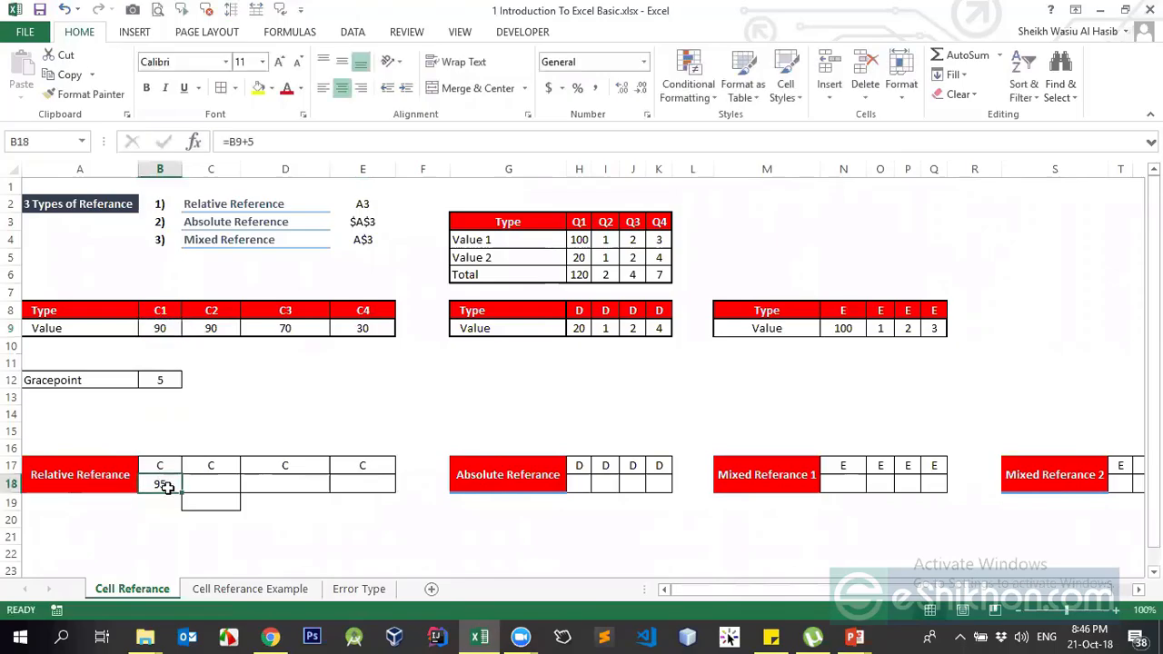
# Copy the +5 formula across C18, D18 and E18
pyautogui.hotkey('ctrl', 'c')
pyautogui.press('Right')
pyautogui.press('Return')
pyautogui.press('Right')
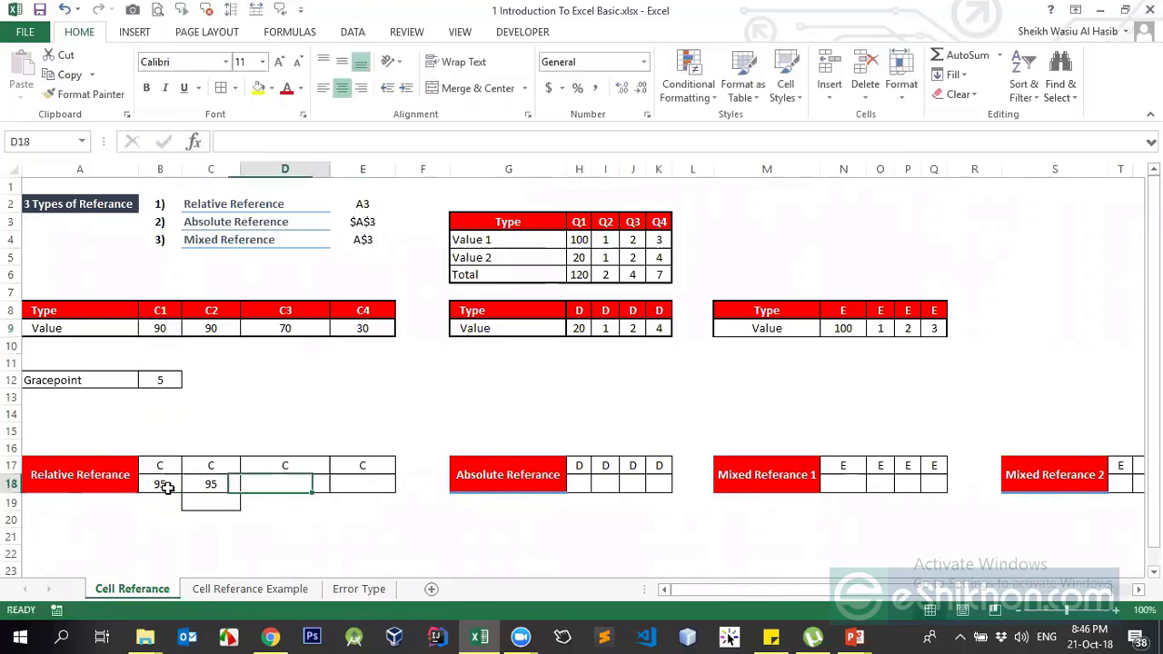
pyautogui.press('Left')
pyautogui.hotkey('ctrl', 'c')
pyautogui.press('Right')
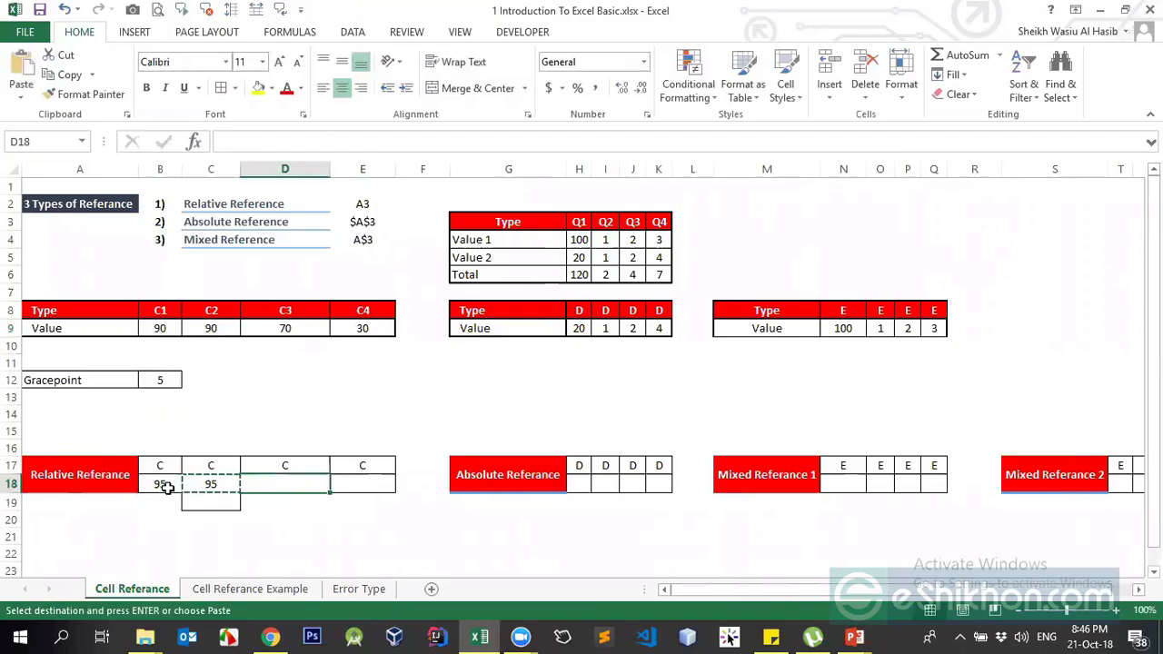
pyautogui.press('Return')
pyautogui.hotkey('ctrl', 'c')
pyautogui.press('Right')
pyautogui.press('Return')
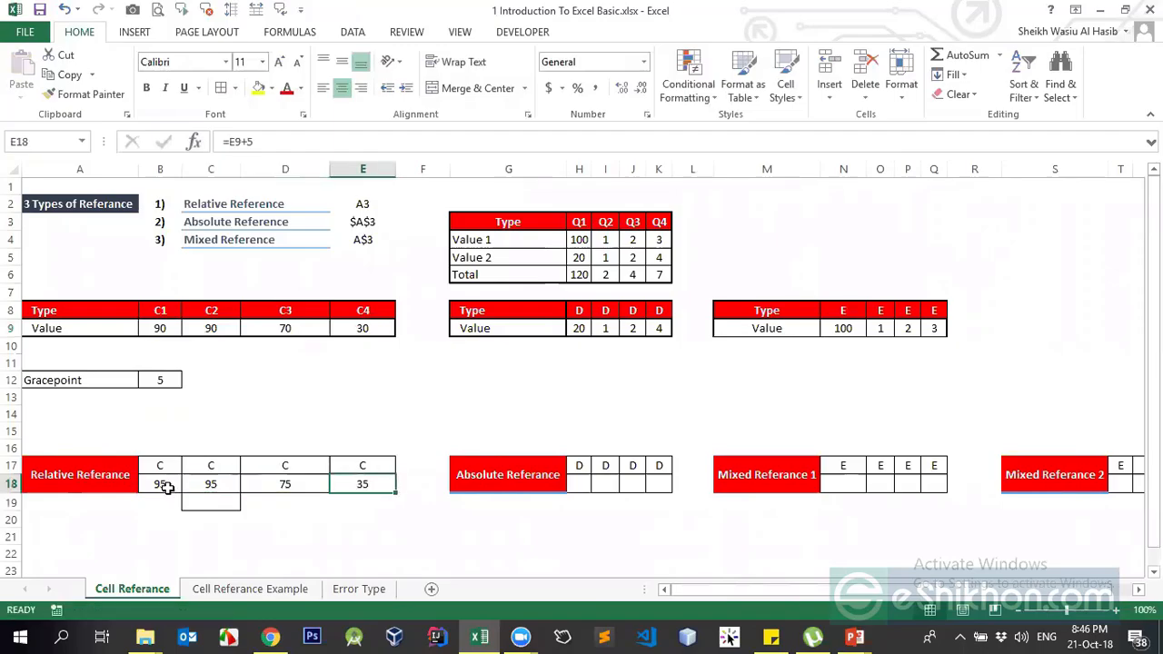
# Review B9 and B12, undo the last paste, and clear B18 through E18
pyautogui.press('Left')
pyautogui.press('Left')
pyautogui.press('Left')
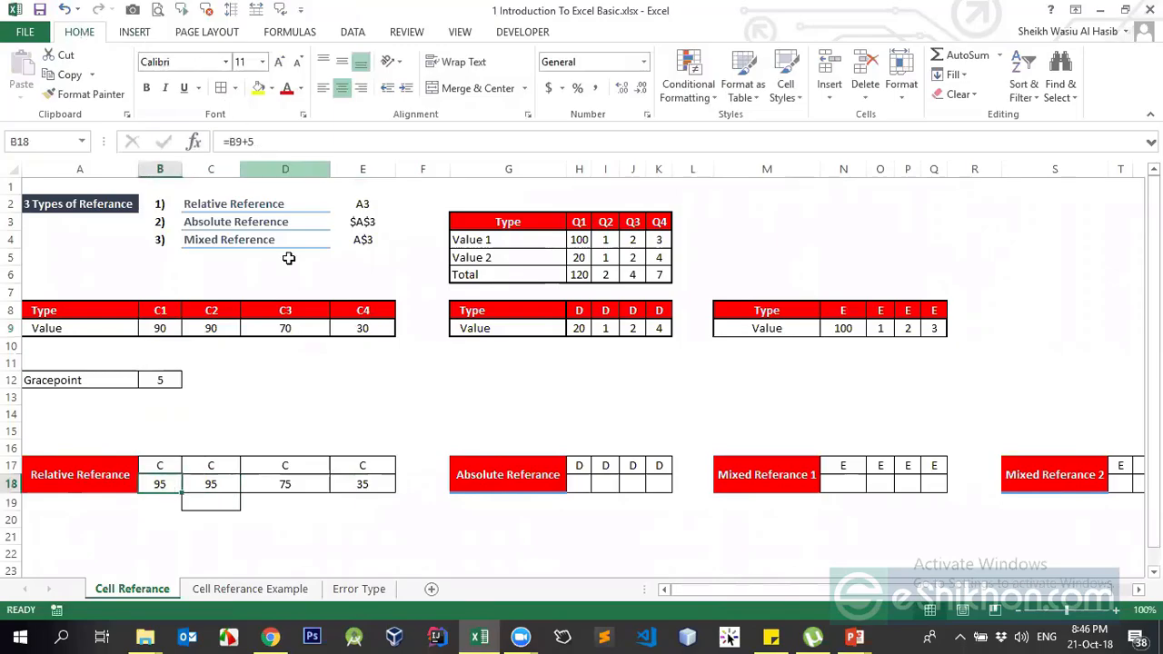
pyautogui.click(170, 329)
pyautogui.click(161, 484)
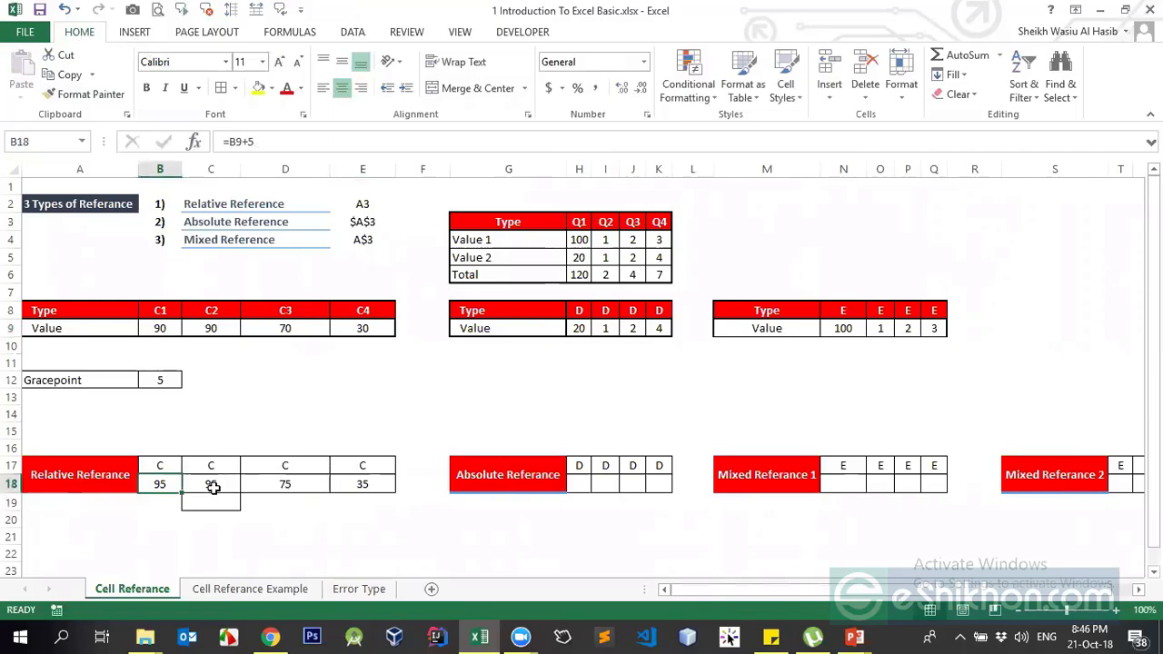
pyautogui.click(145, 383)
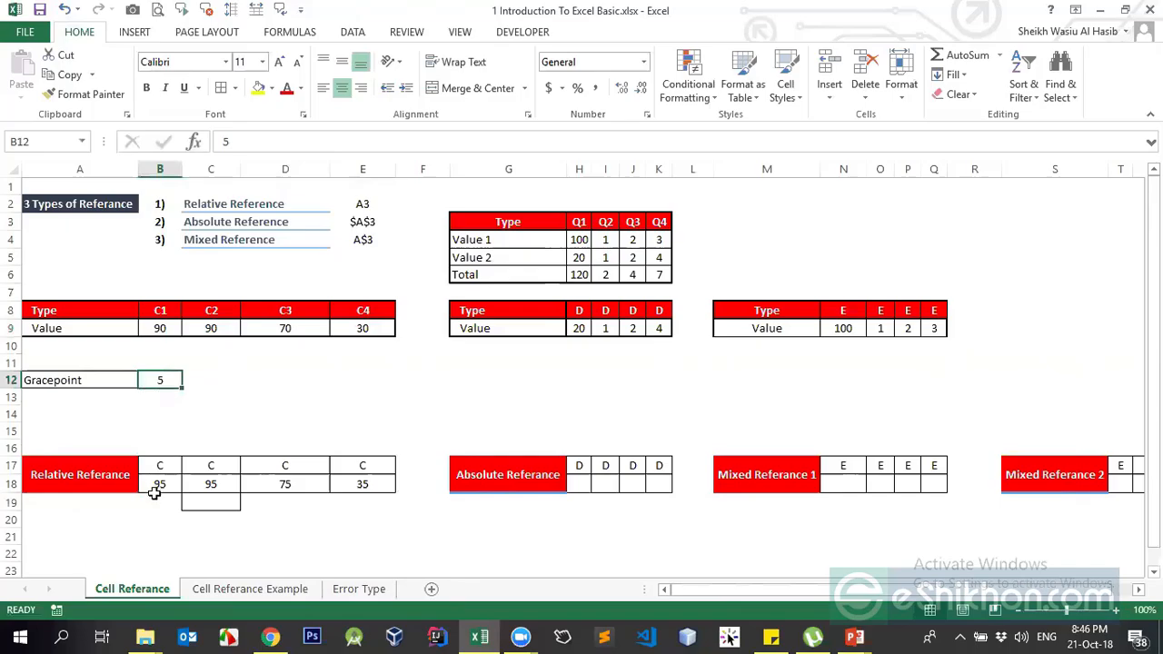
pyautogui.moveTo(161, 481); pyautogui.dragTo(384, 484)
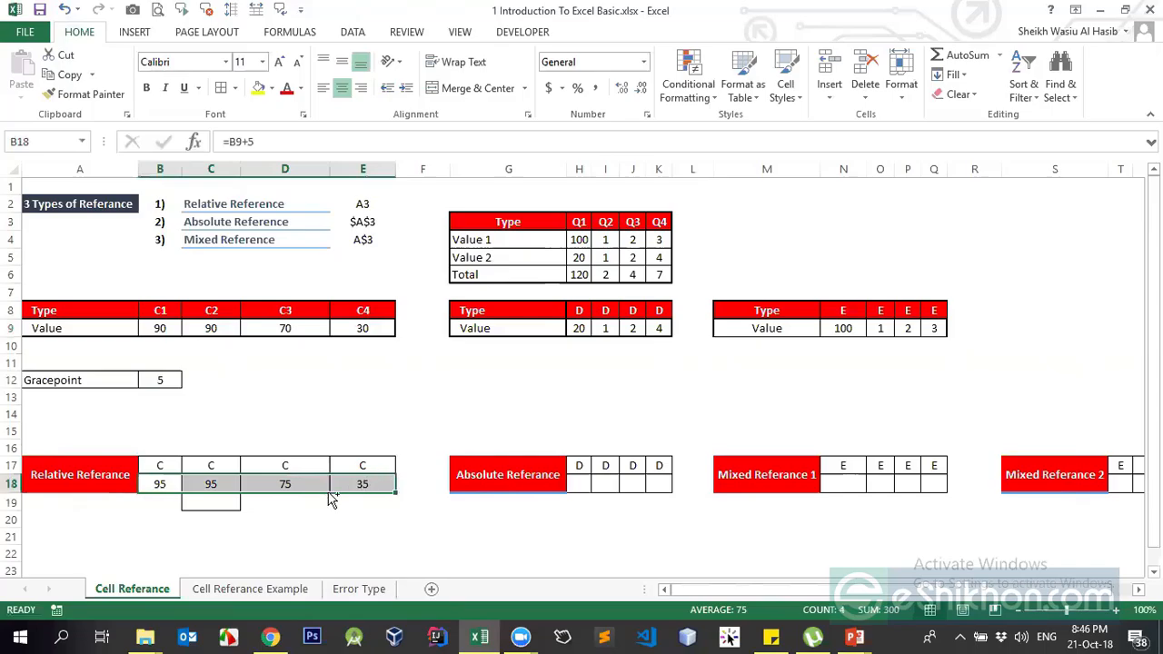
pyautogui.hotkey('ctrl', 'z')
pyautogui.moveTo(163, 486); pyautogui.dragTo(366, 474)
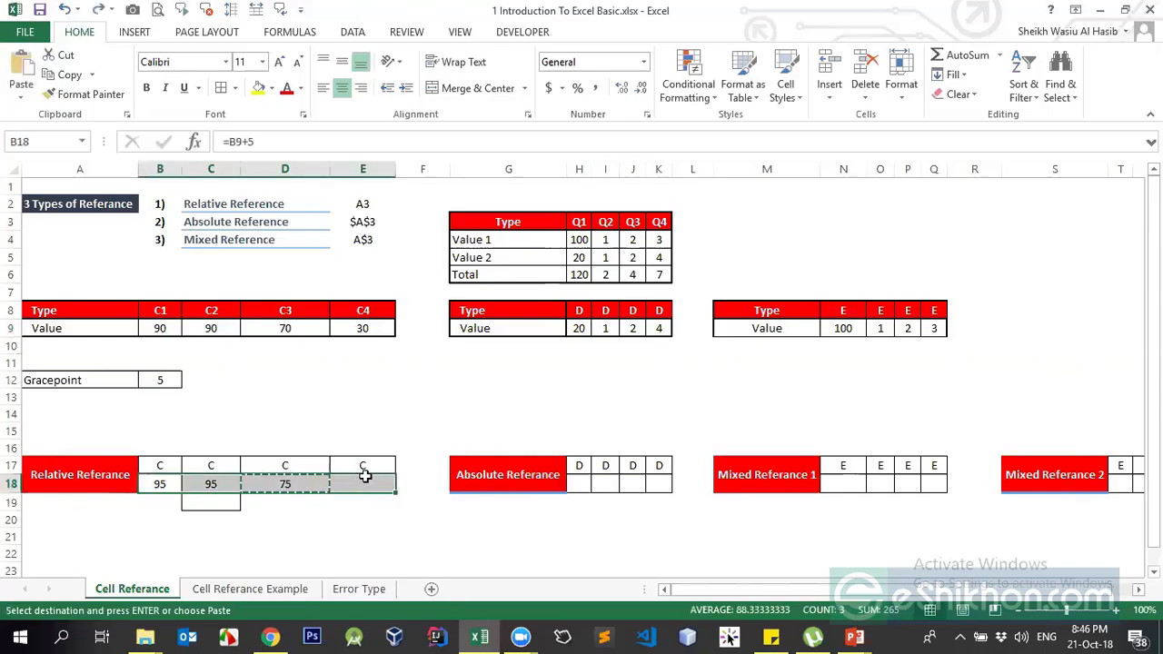
pyautogui.press('Delete')
# Enter =B9+B12 in B18, showing 95, and copy it
pyautogui.click(162, 479)
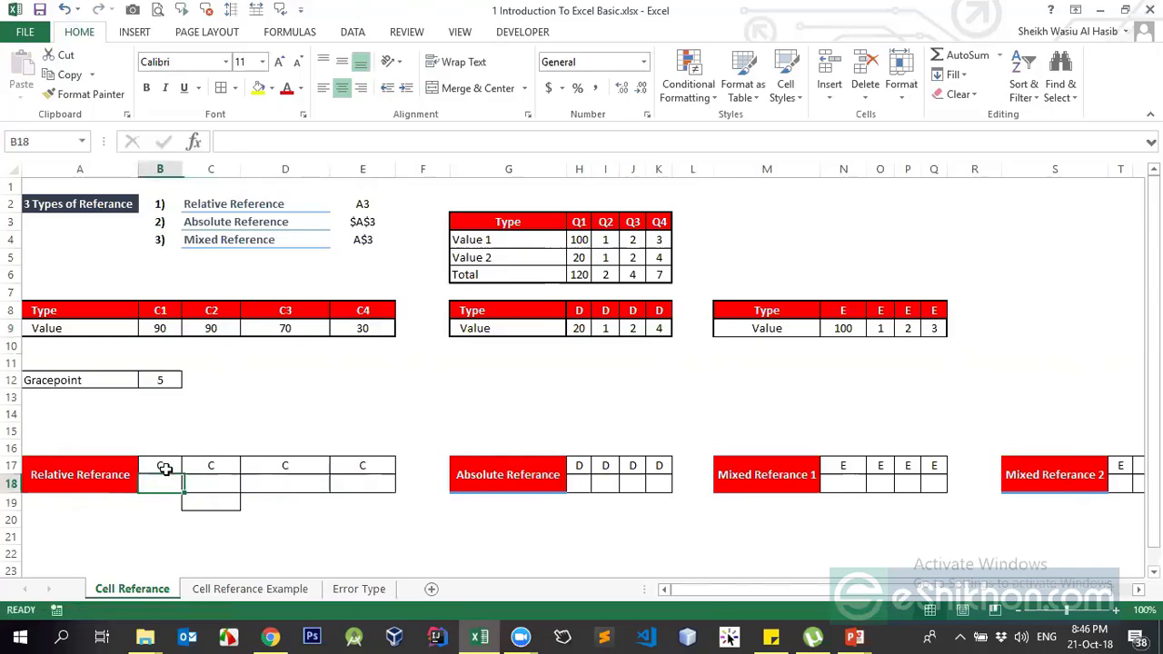
pyautogui.write('=')
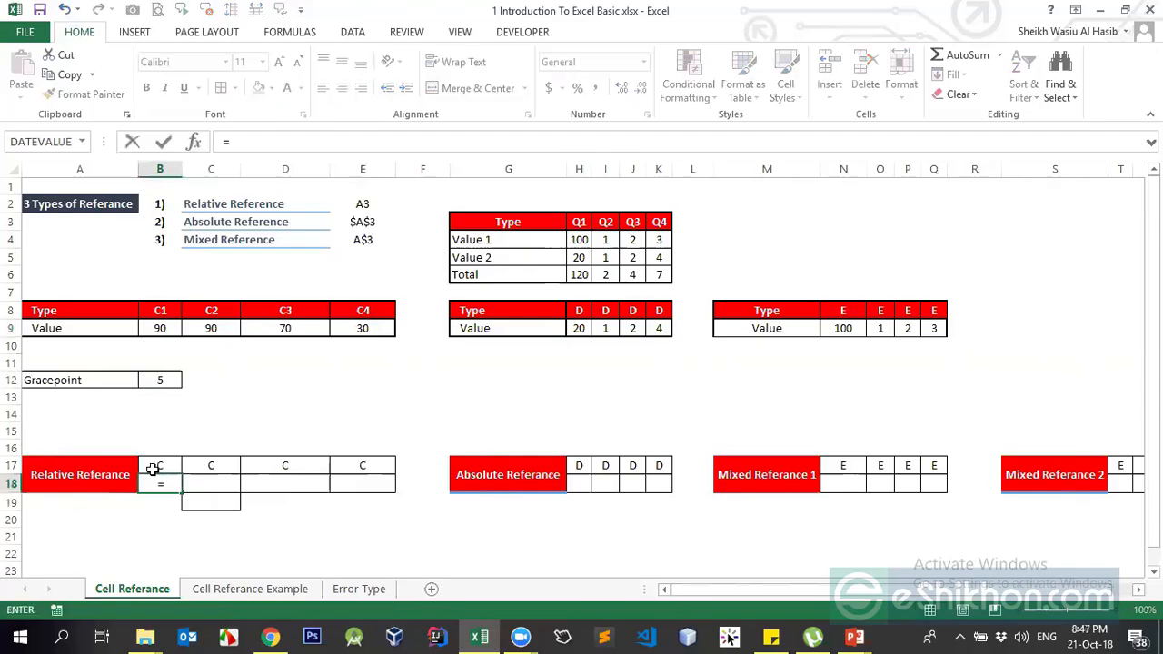
pyautogui.click(163, 333)
pyautogui.write('+')
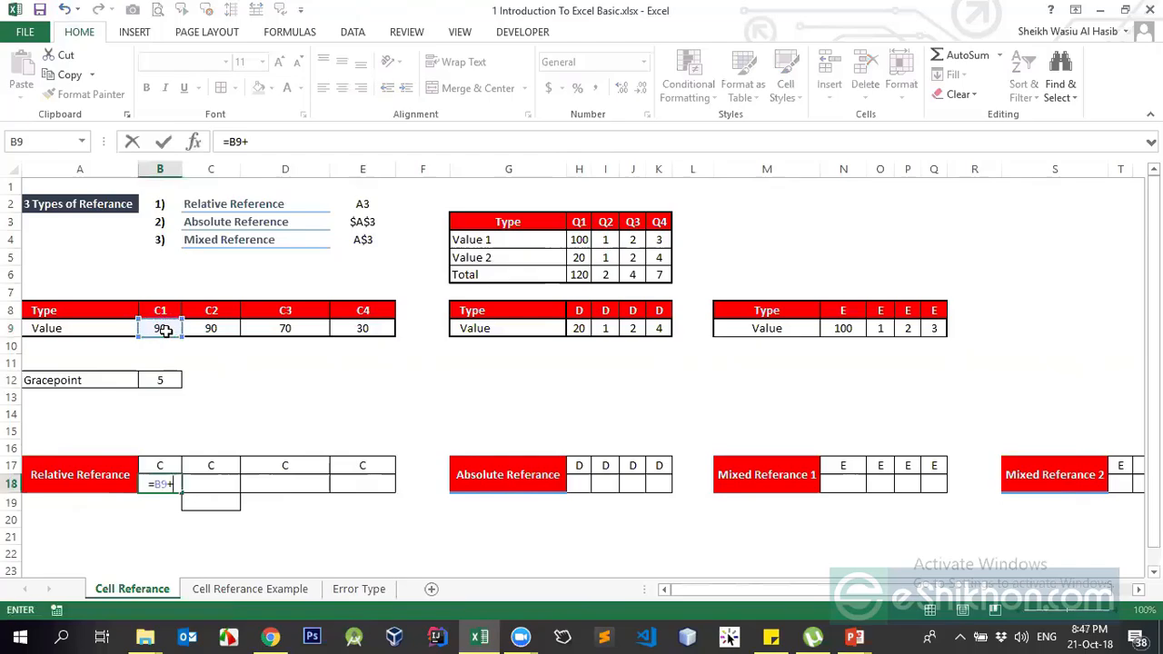
pyautogui.click(162, 381)
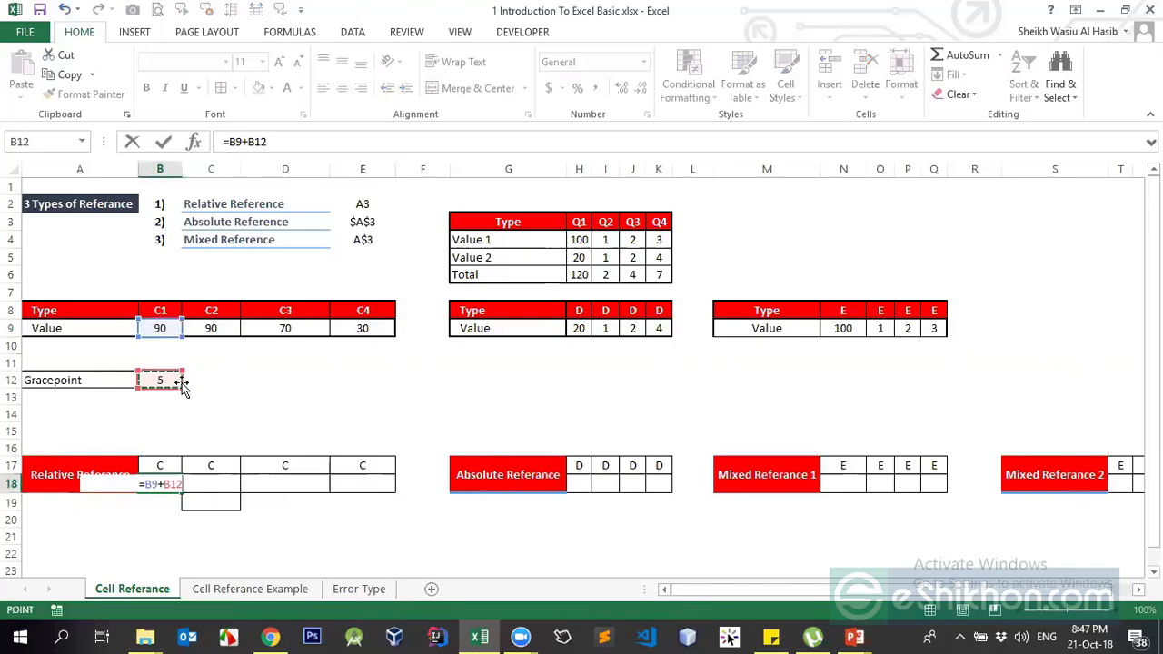
pyautogui.press('Return')
pyautogui.press('Up')
pyautogui.hotkey('ctrl', 'c')
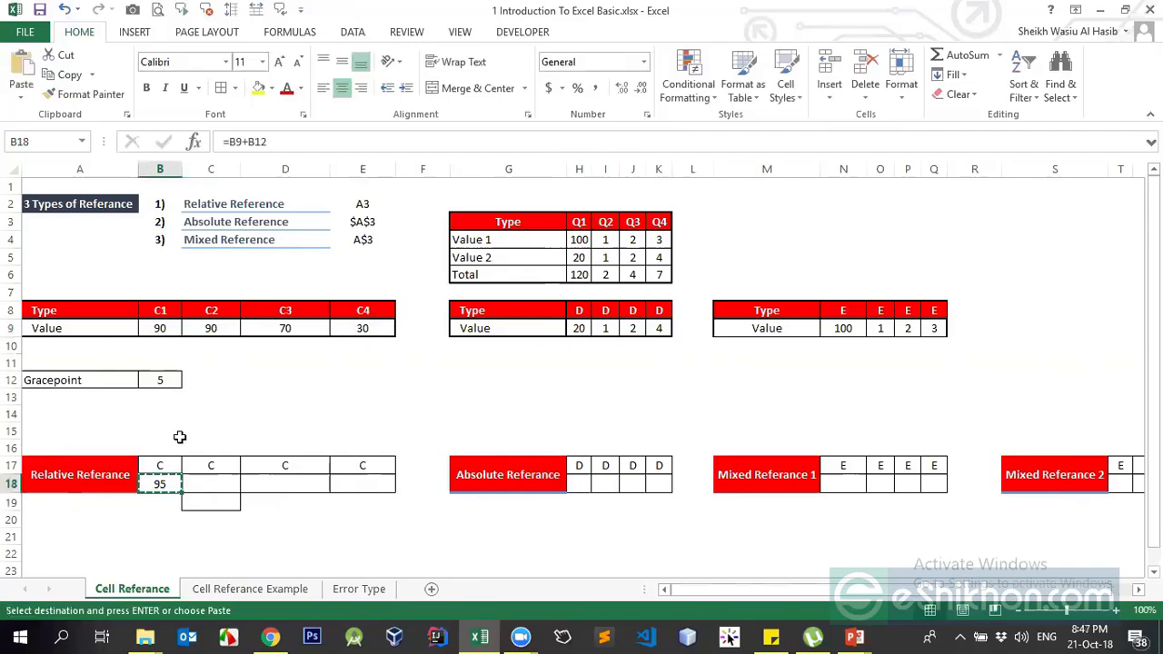
# Select C18 through E18, then recheck B18's formula against the Gracepoint value in B12
pyautogui.moveTo(203, 487); pyautogui.dragTo(354, 481)
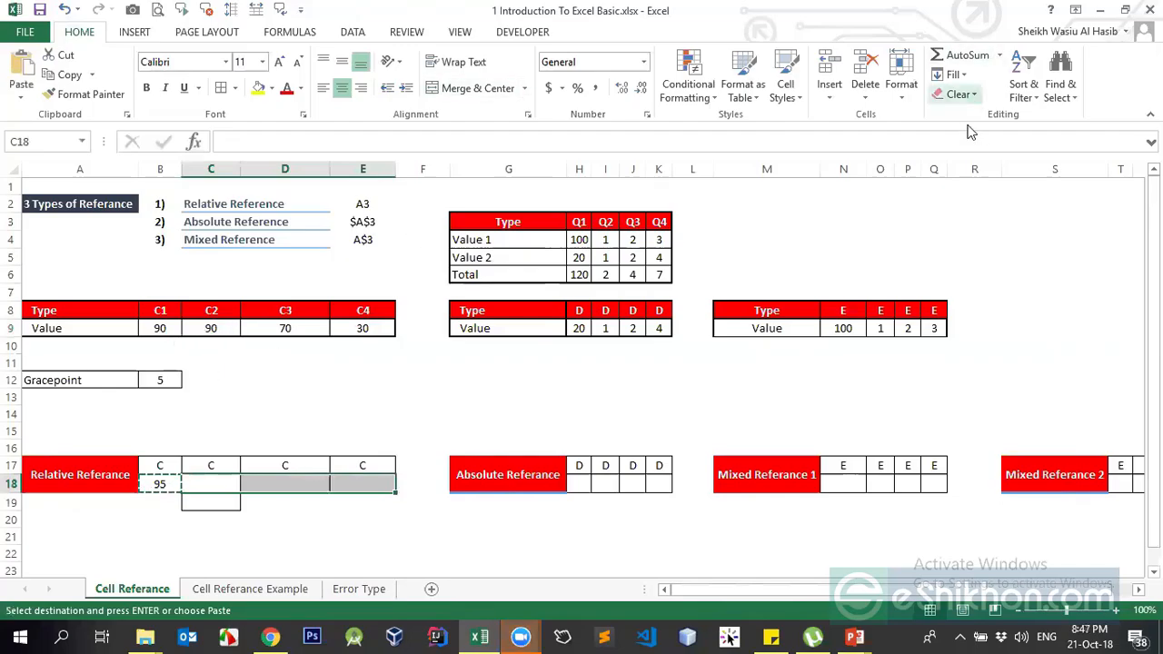
pyautogui.click(521, 637)
pyautogui.click(567, 583)
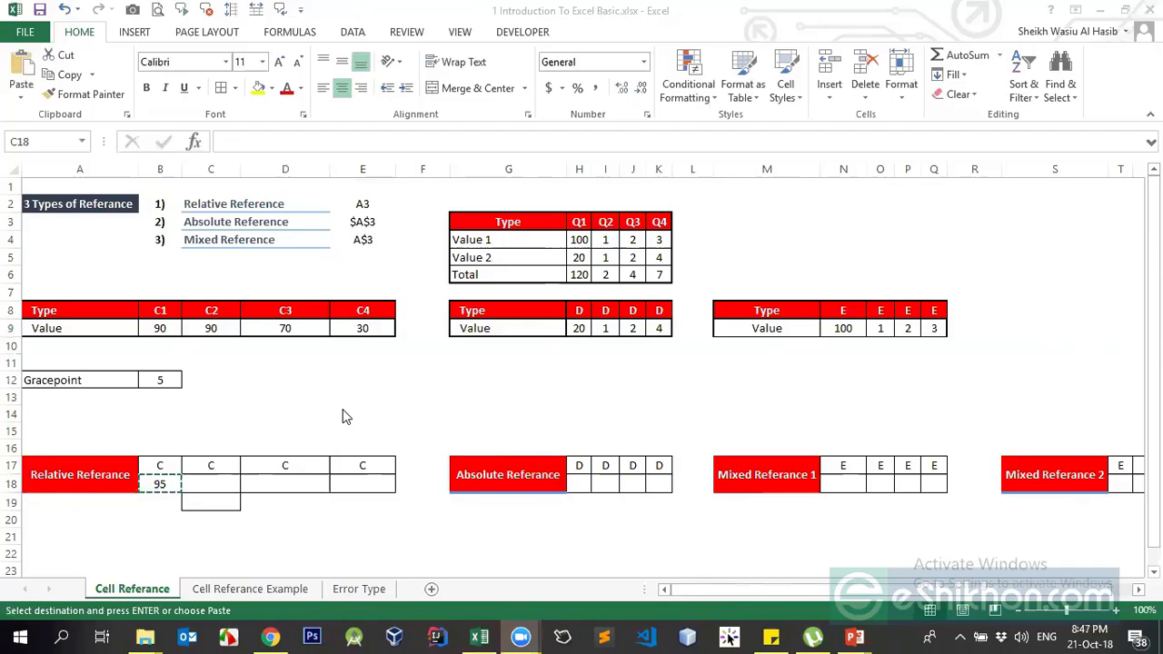
pyautogui.click(159, 484)
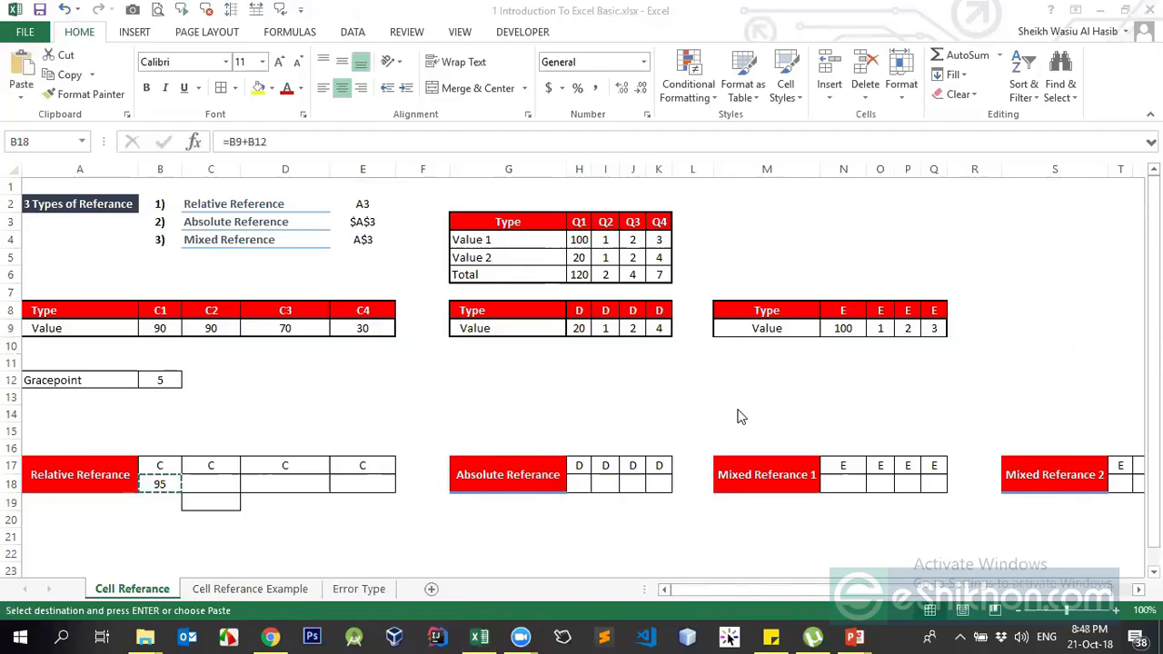
pyautogui.click(172, 482)
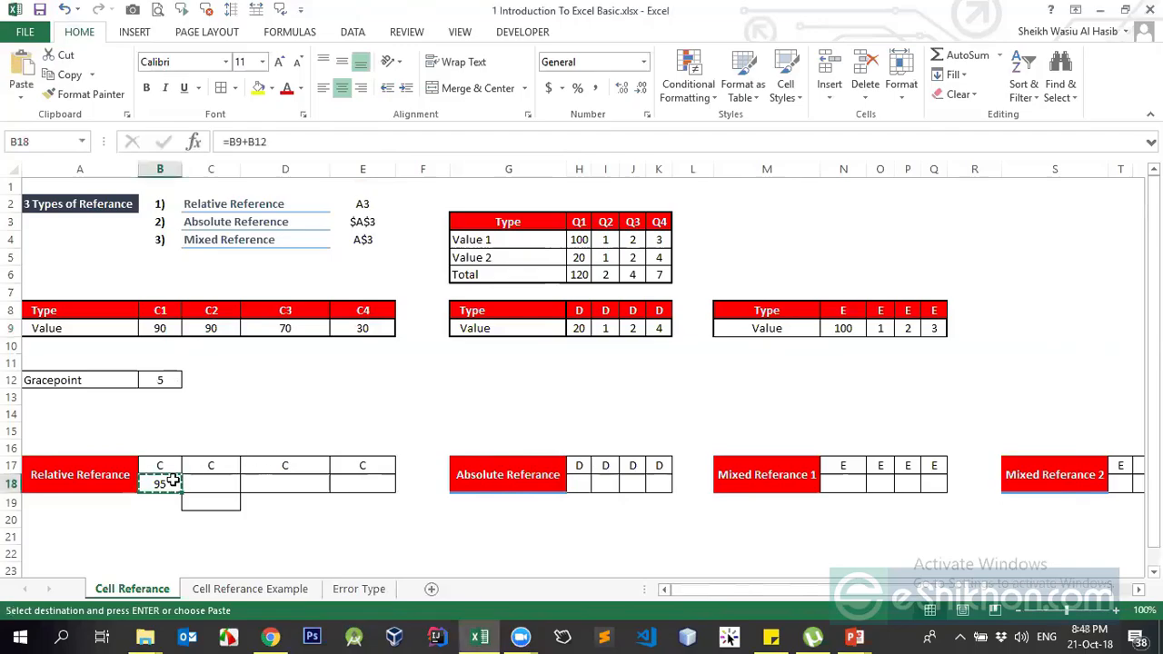
pyautogui.click(162, 384)
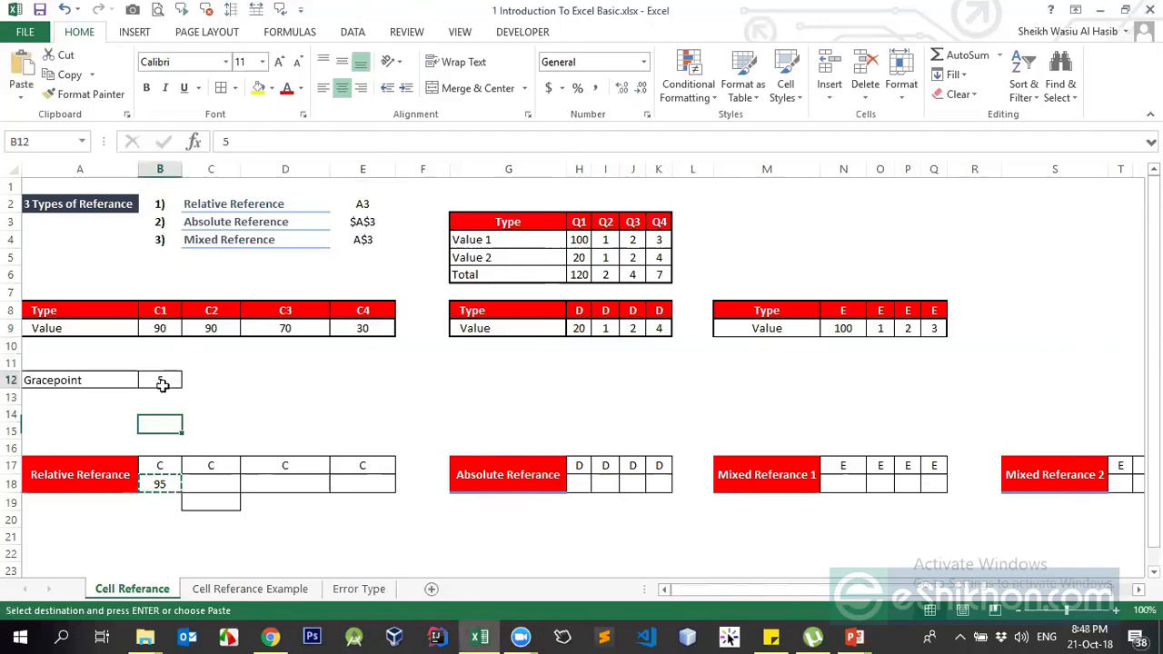
pyautogui.click(165, 488)
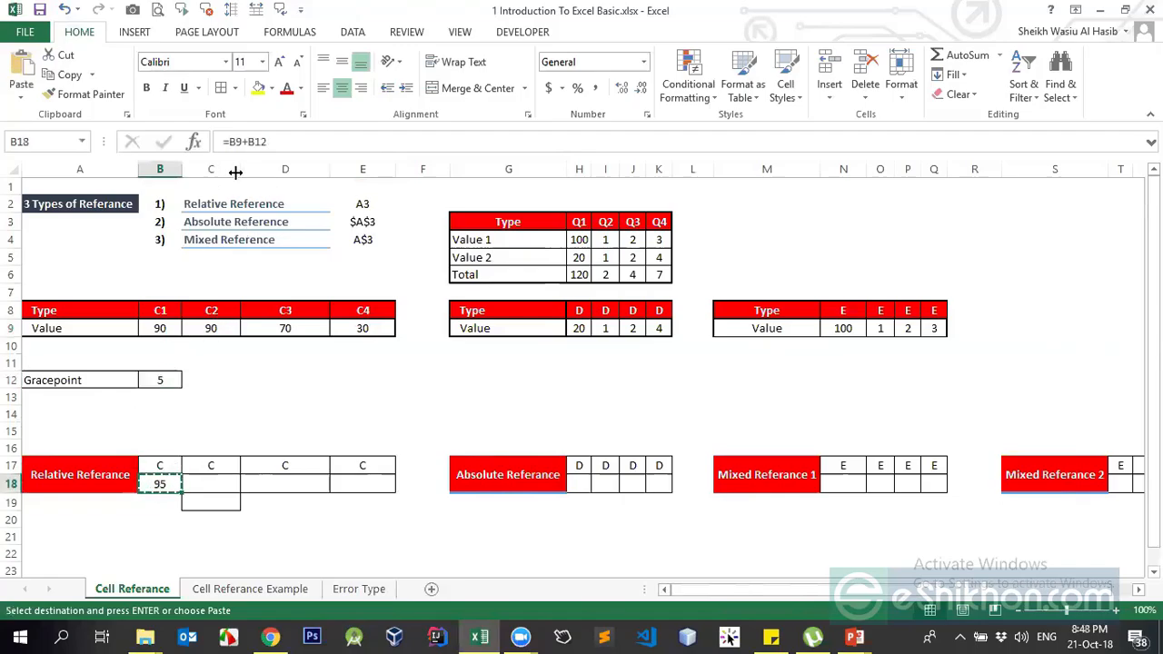
# Inspect B18's B12 reference and undo an accidental dollar sign entered in B12
pyautogui.click(243, 141)
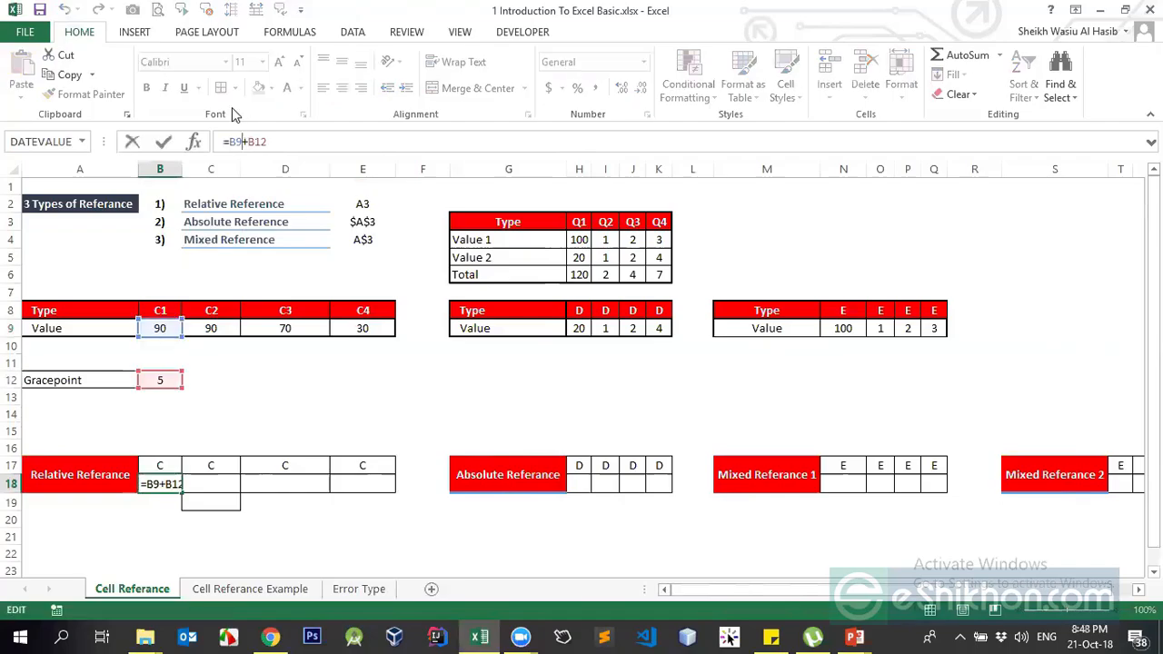
pyautogui.moveTo(249, 142); pyautogui.dragTo(285, 141)
pyautogui.click(286, 142)
pyautogui.press('Return')
pyautogui.click(169, 379)
pyautogui.click(224, 145)
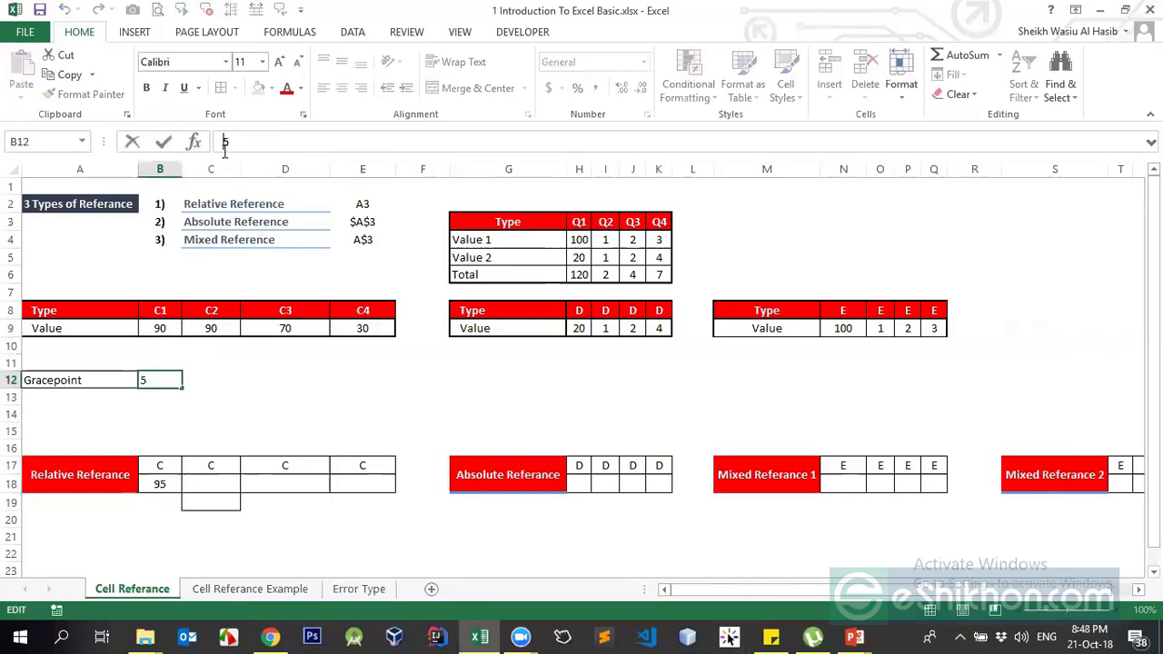
pyautogui.write('$')
pyautogui.hotkey('ctrl', 'Return')
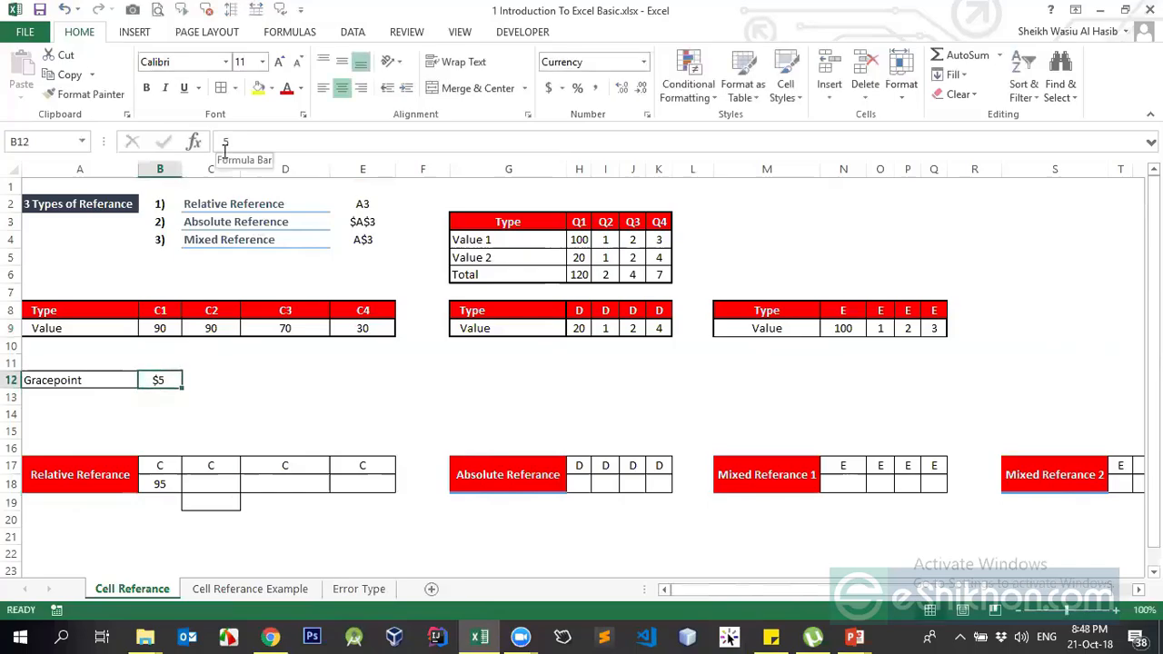
pyautogui.hotkey('ctrl', 'z')
pyautogui.click(160, 483)
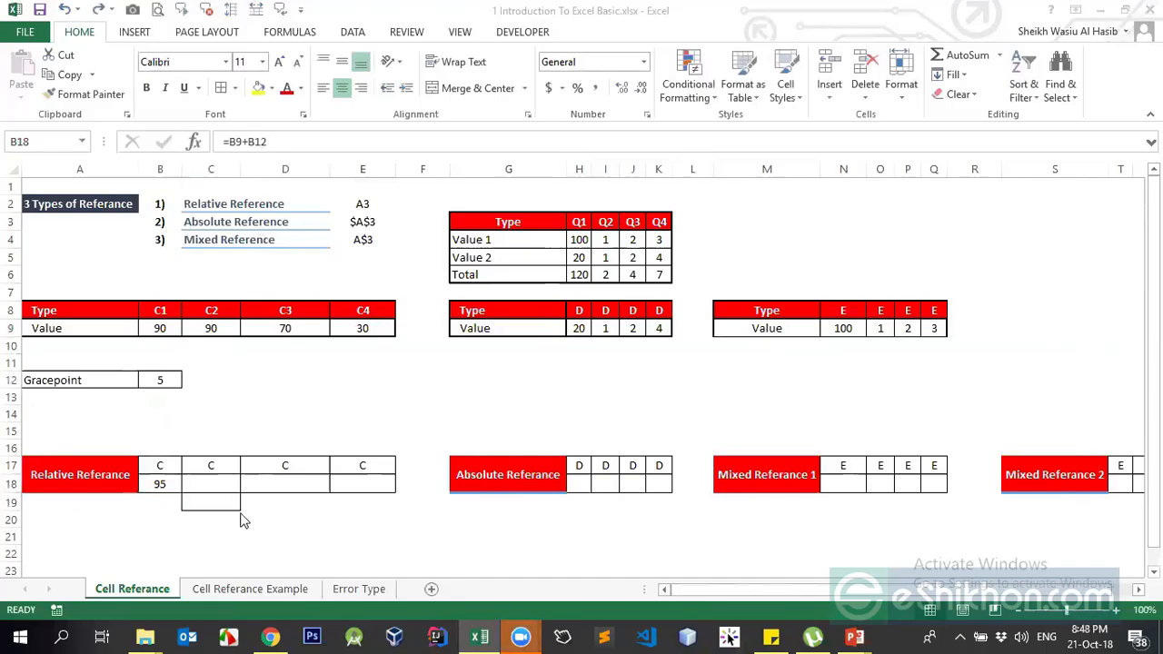
pyautogui.click(160, 489)
# Change B18 to =B9+$B$12 and paste it across B18:E18, giving 95, 95, 75, 35
pyautogui.click(247, 142)
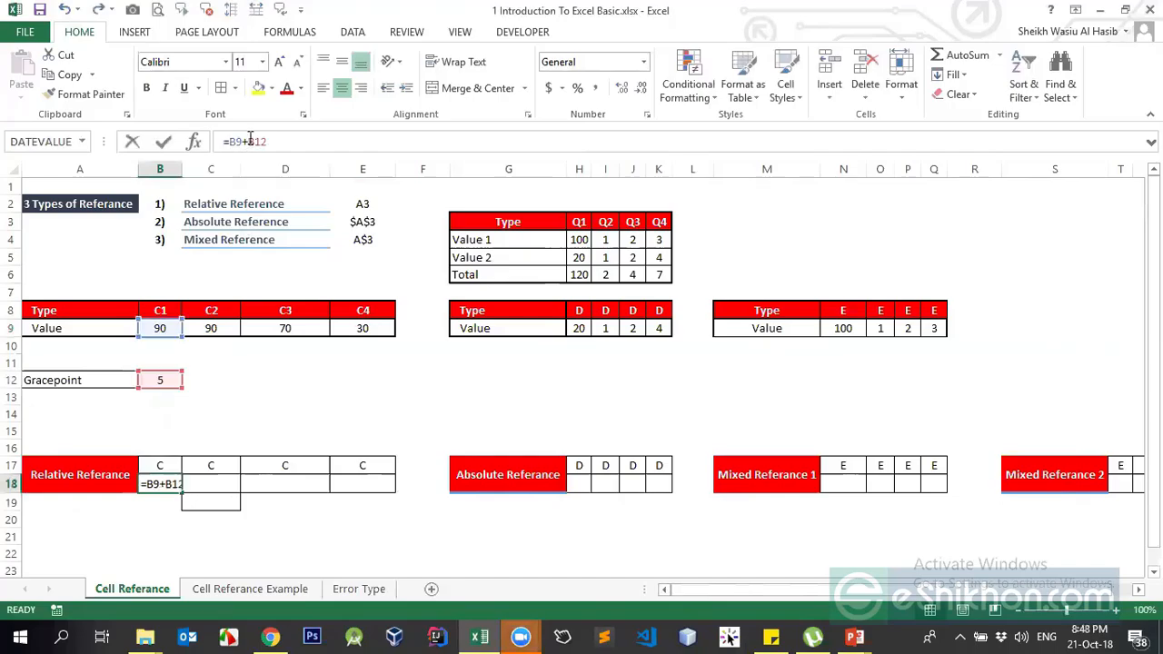
pyautogui.write('$B')
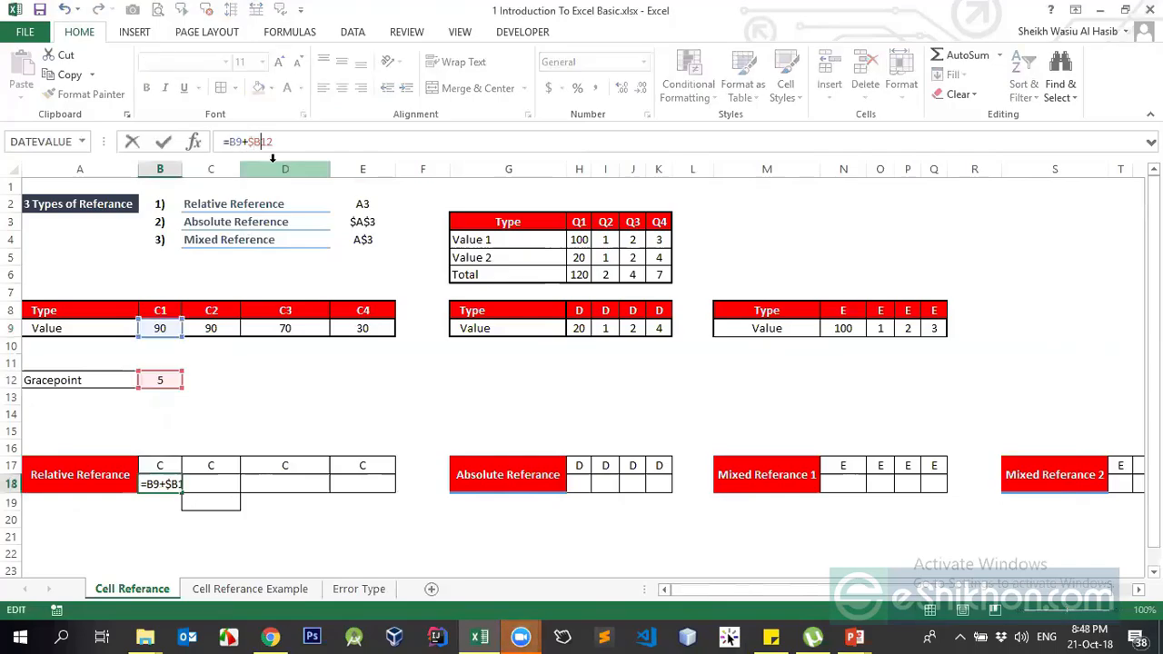
pyautogui.write('$')
pyautogui.hotkey('ctrl', 'Return')
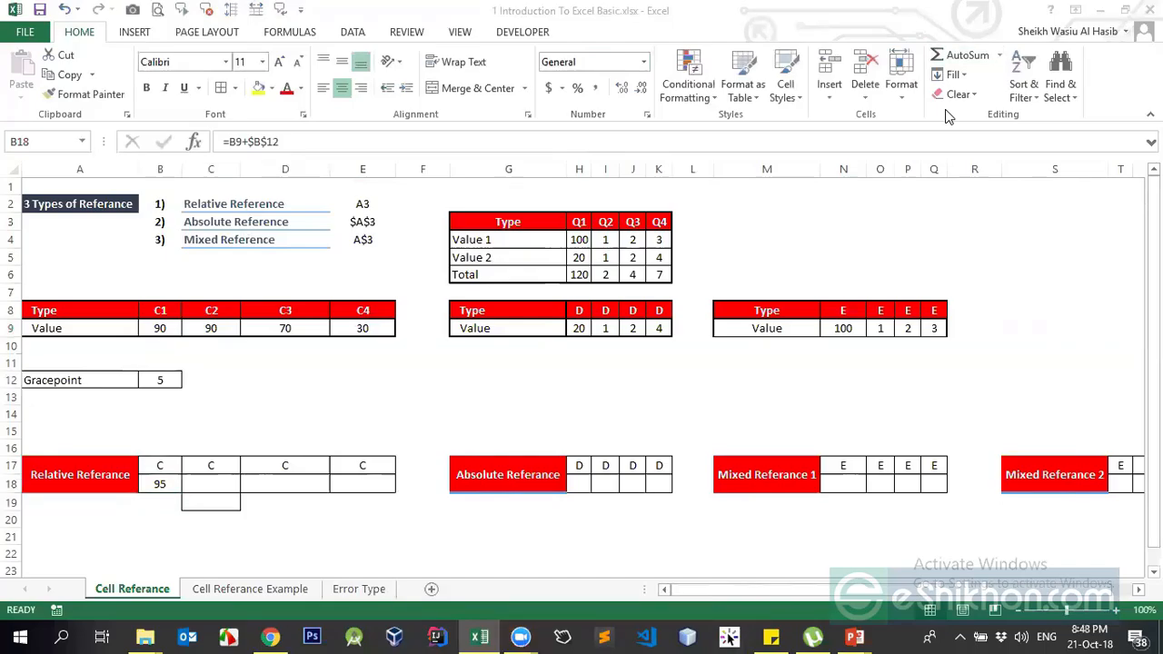
pyautogui.click(160, 483)
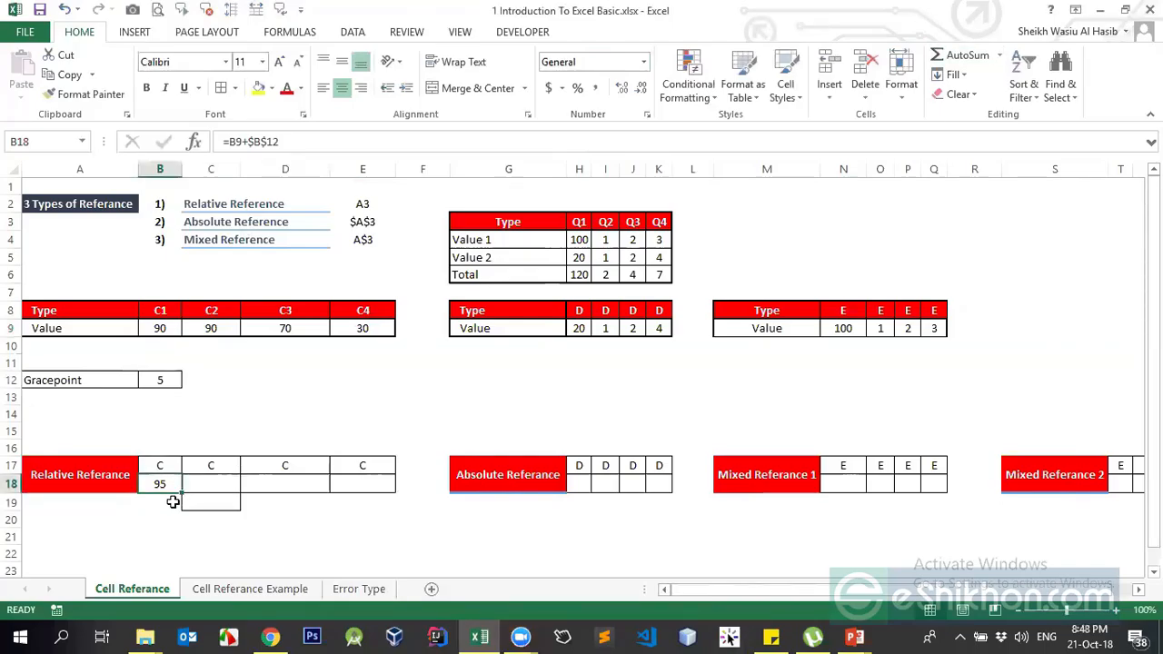
pyautogui.hotkey('ctrl', 'c')
pyautogui.moveTo(169, 485); pyautogui.dragTo(363, 484)
pyautogui.press('Return')
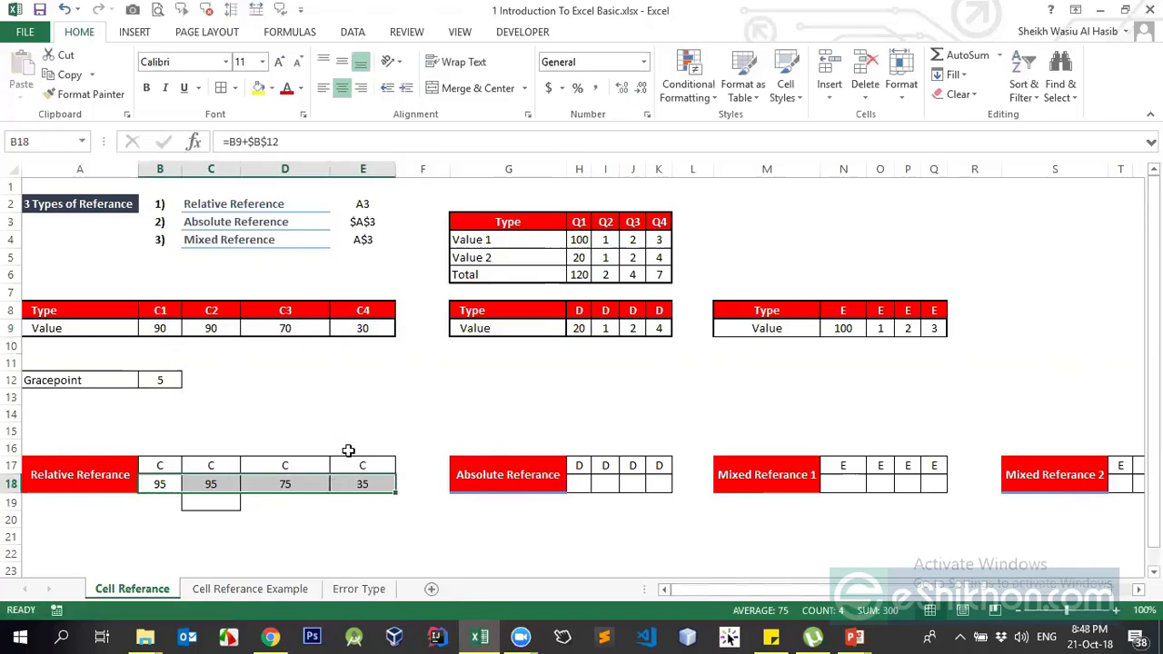
pyautogui.click(290, 414)
pyautogui.click(162, 380)
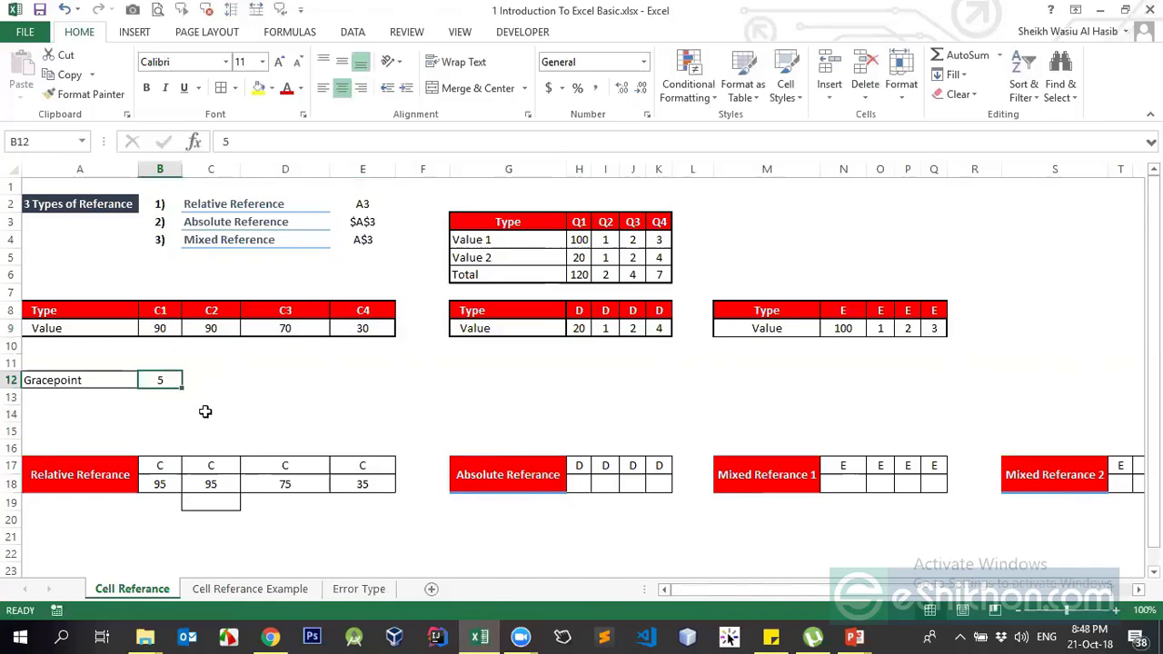
# Try Gracepoint values 2 and then 1 in B12, checking B18's result
pyautogui.write('2')
pyautogui.press('Return')
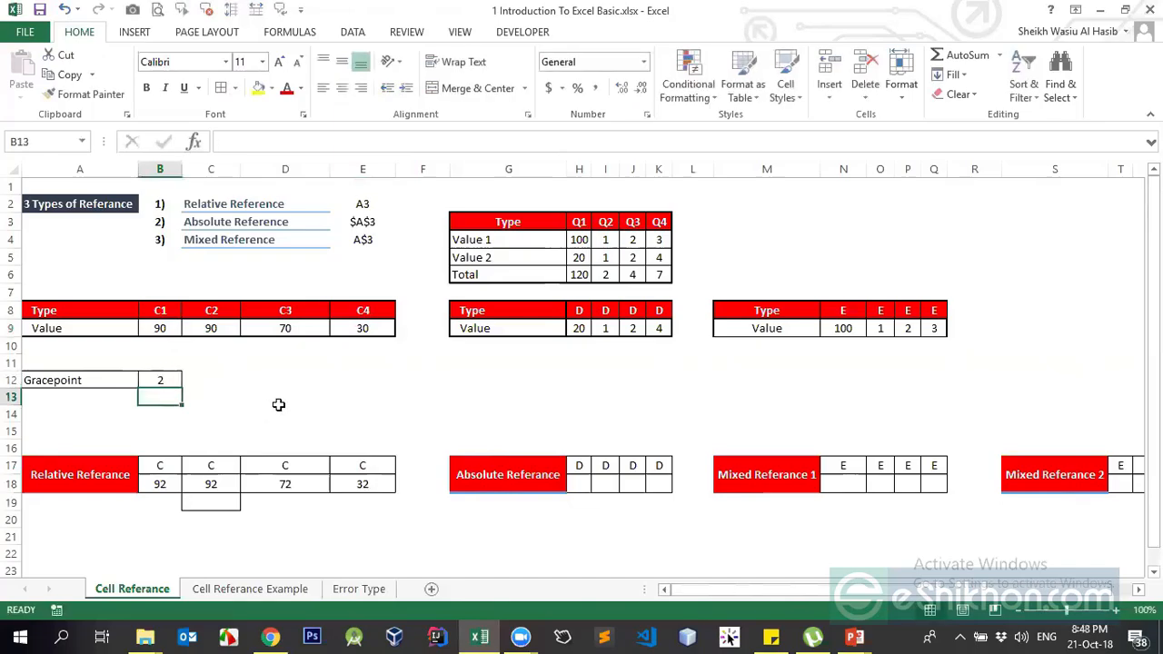
pyautogui.click(167, 483)
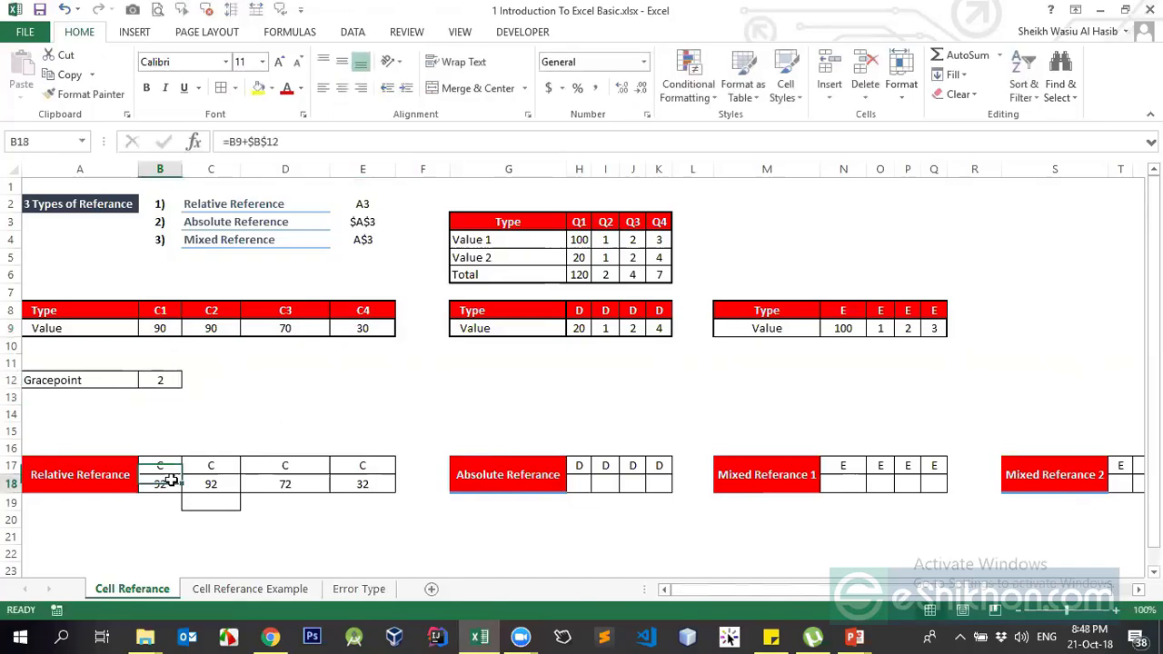
pyautogui.click(171, 383)
pyautogui.write('1')
pyautogui.press('Return')
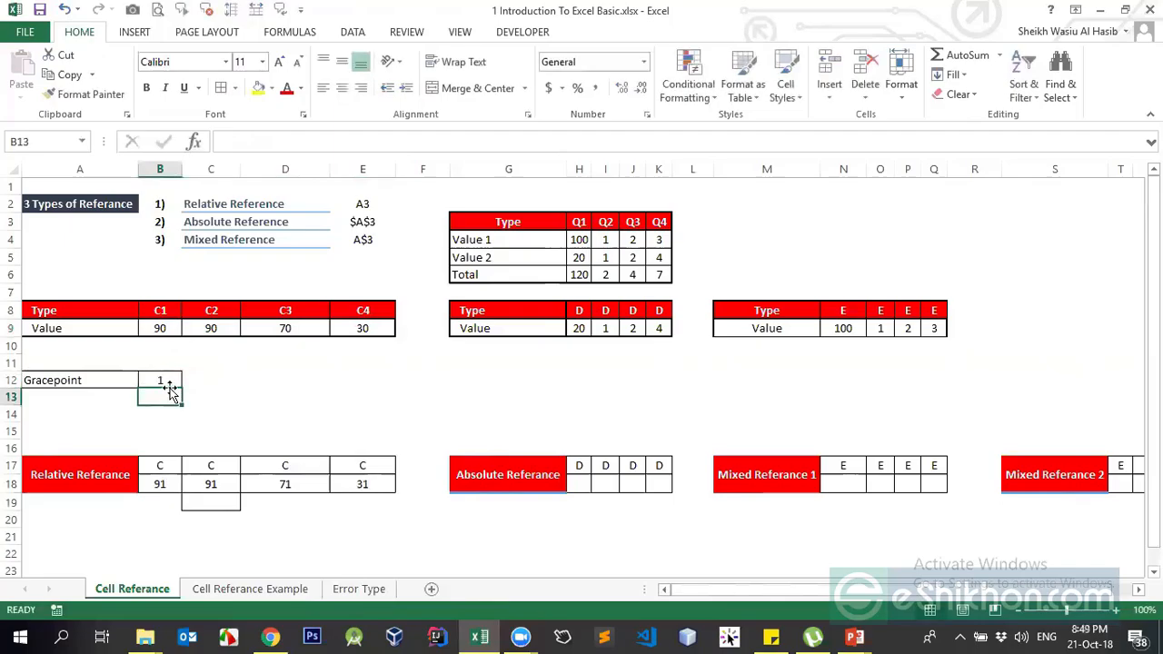
# Try grace points of 10 and -10 in B12, then clear B12
pyautogui.click(168, 384)
pyautogui.write('10')
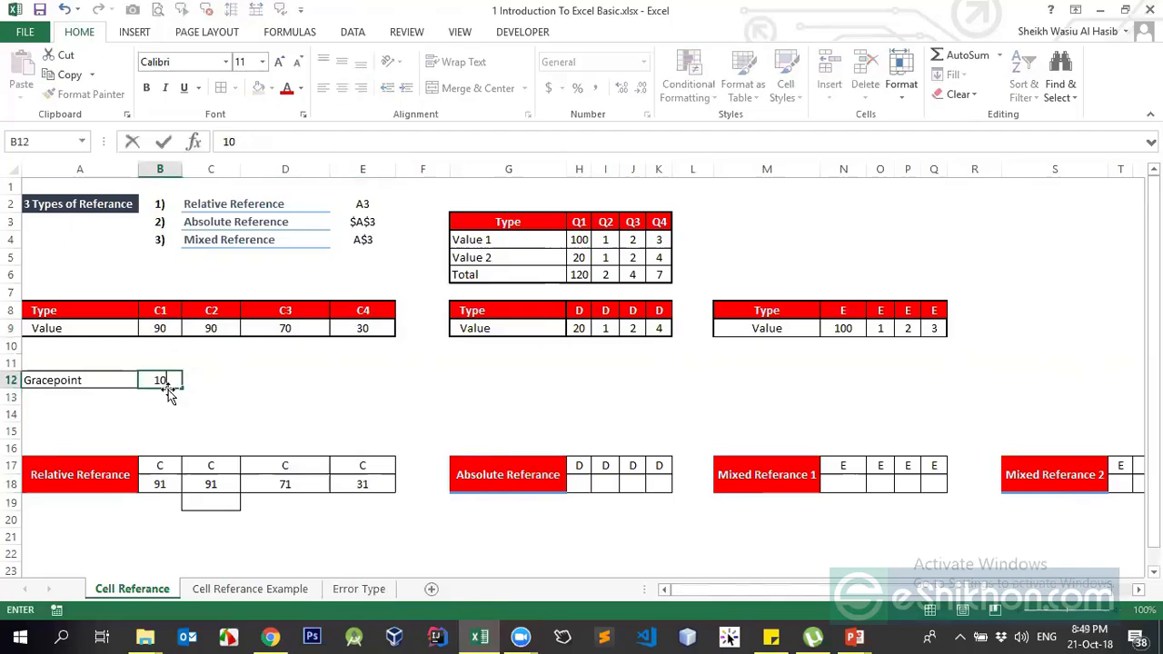
pyautogui.press('Return')
pyautogui.click(166, 382)
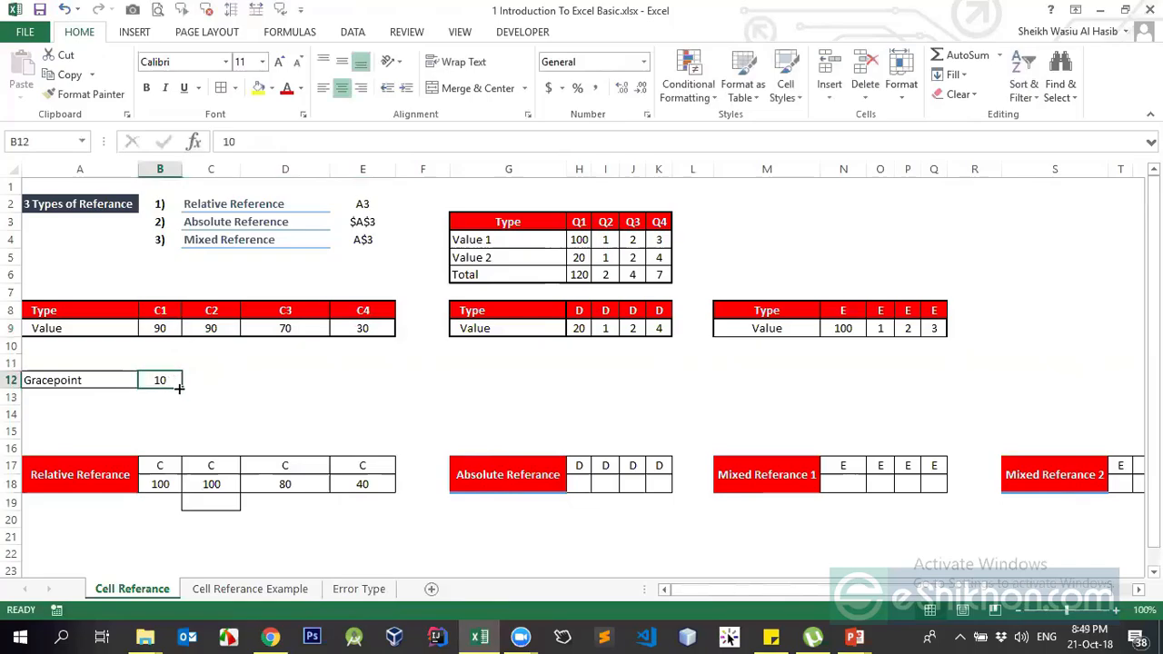
pyautogui.write('-10')
pyautogui.press('Return')
pyautogui.click(179, 386)
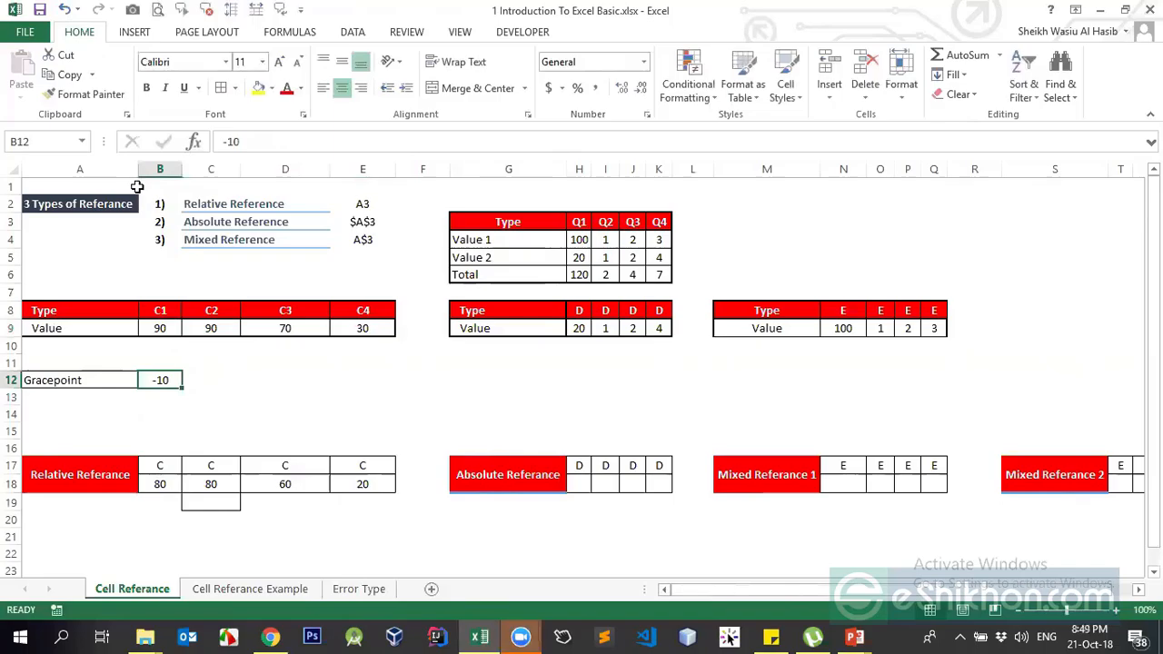
pyautogui.moveTo(520, 636)
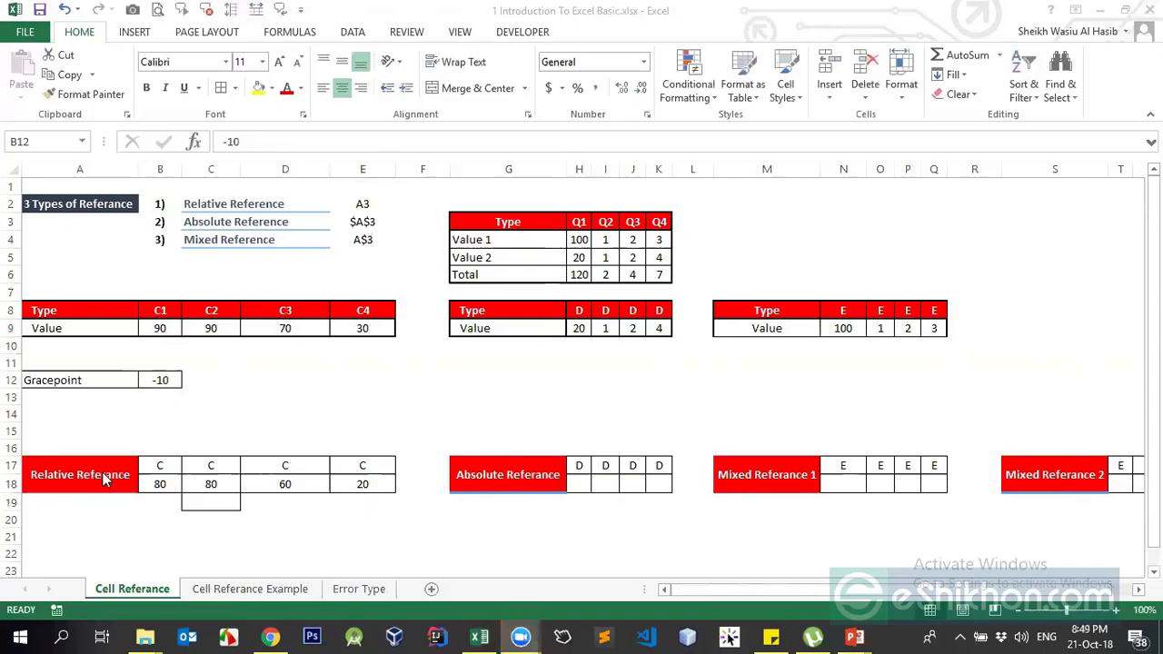
pyautogui.click(155, 382)
pyautogui.press('Delete')
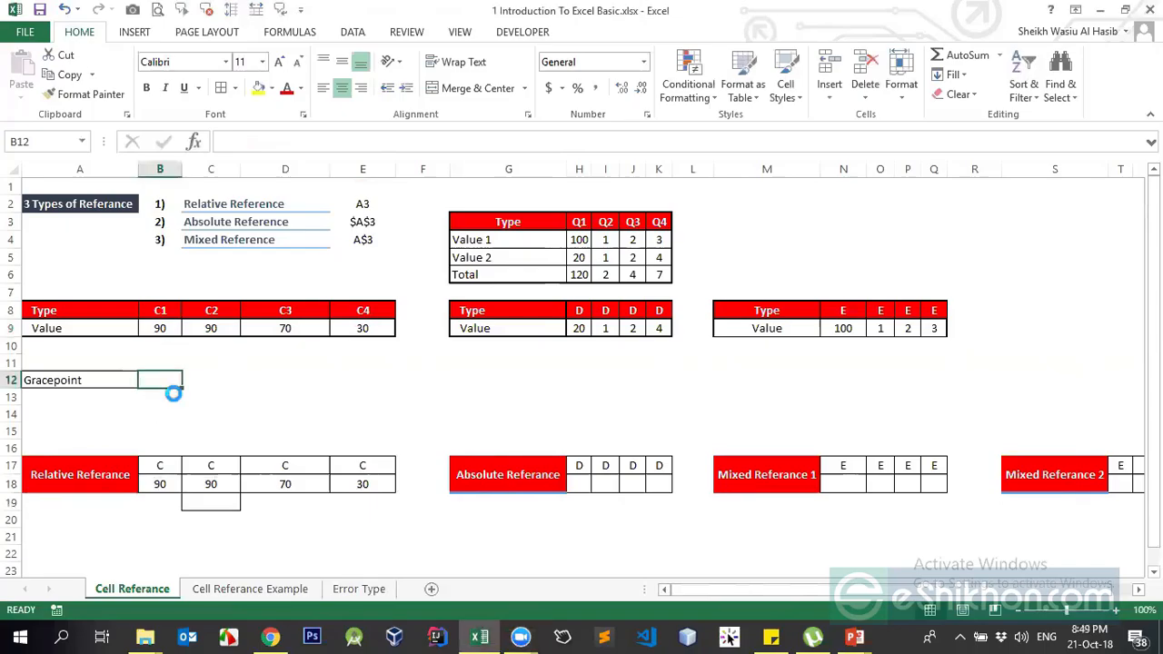
# Delete all the subject scores in I4:L13 on the Cell Referance Example sheet
pyautogui.click(267, 589)
pyautogui.click(136, 592)
pyautogui.click(220, 588)
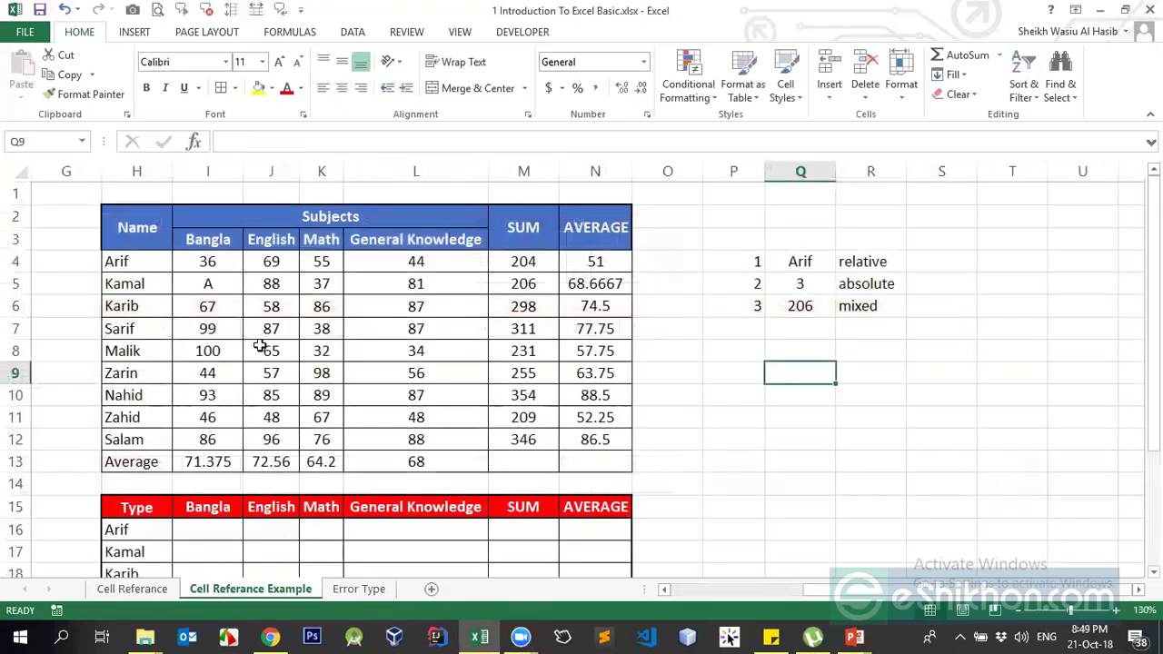
pyautogui.click(263, 302)
pyautogui.moveTo(213, 261); pyautogui.dragTo(405, 439)
pyautogui.press('Delete')
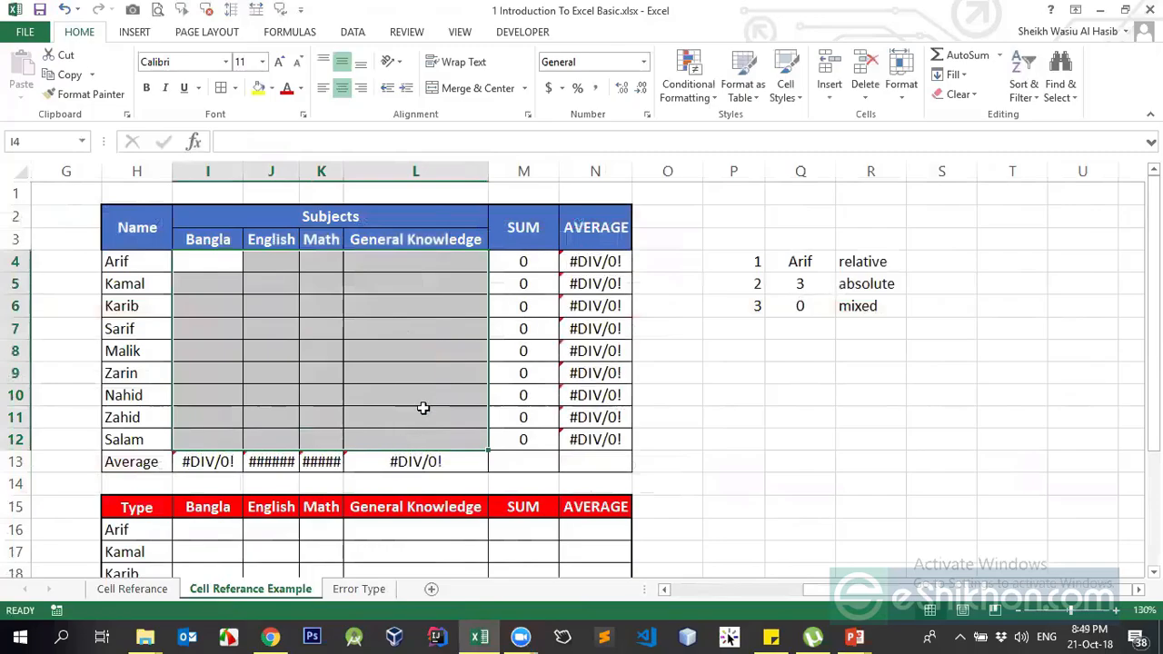
# Widen column J and review the existing subject average, SUM and AVERAGE formulas
pyautogui.click(420, 400)
pyautogui.moveTo(298, 171); pyautogui.dragTo(303, 171)
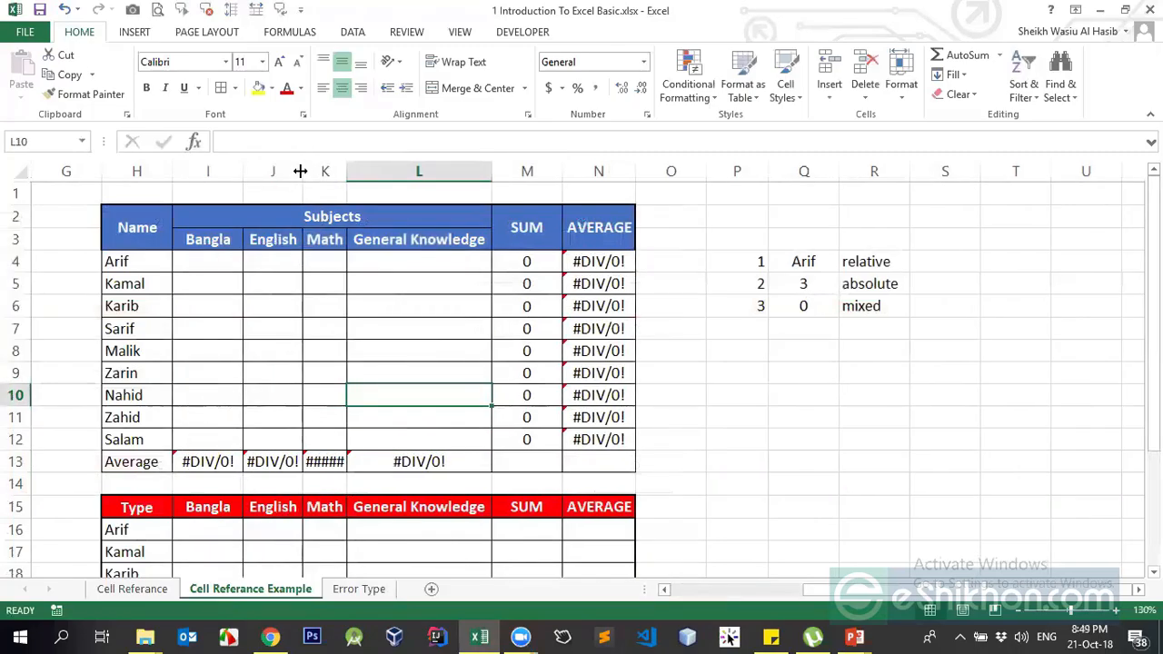
pyautogui.click(200, 463)
pyautogui.click(559, 304)
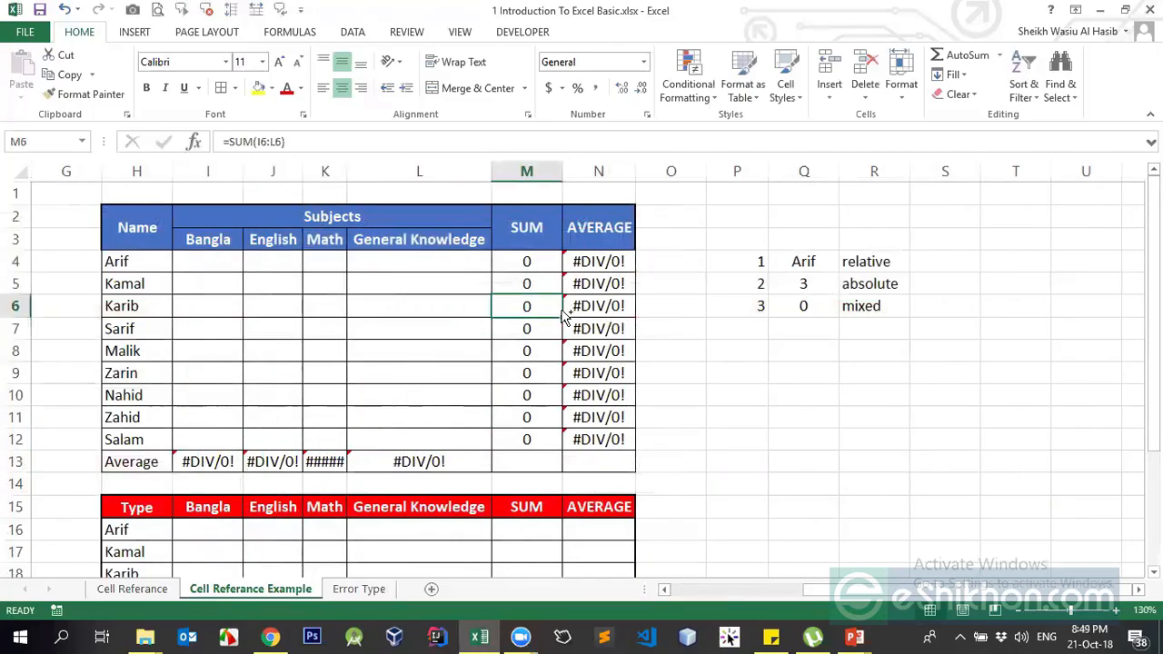
pyautogui.click(578, 262)
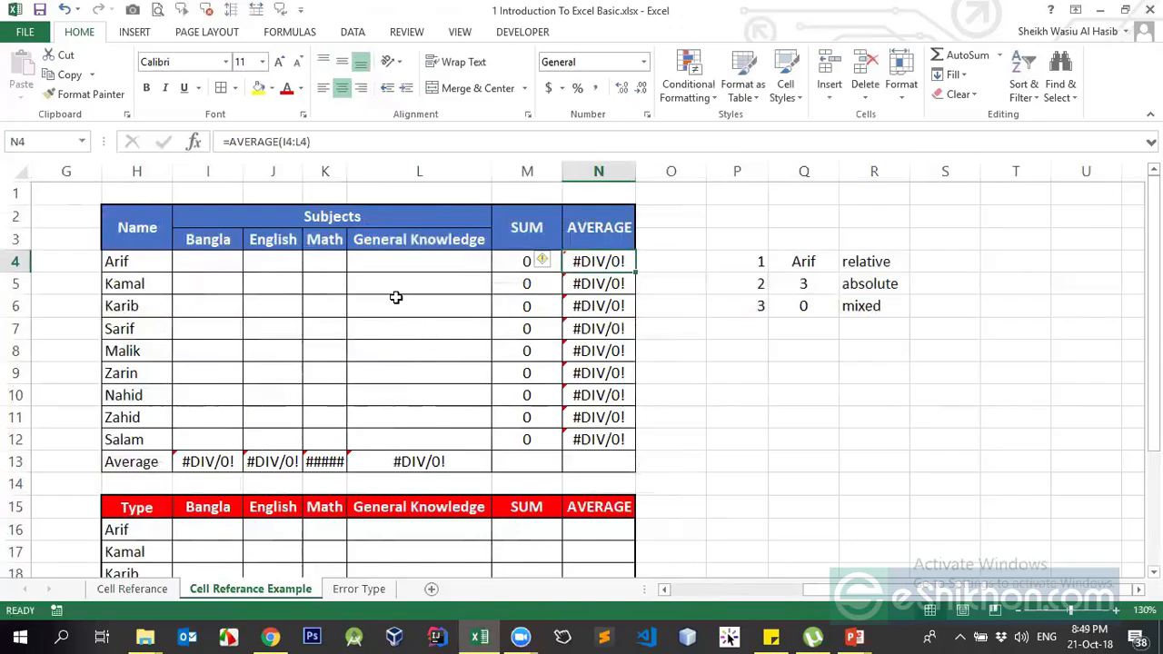
pyautogui.click(287, 142)
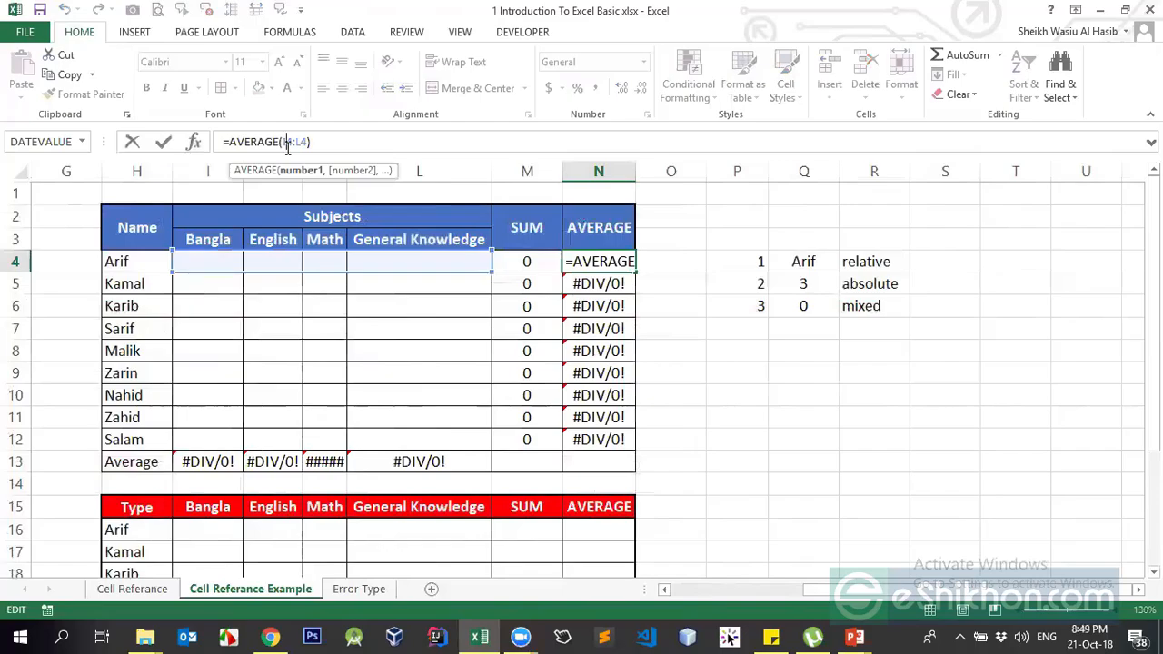
pyautogui.press('Escape')
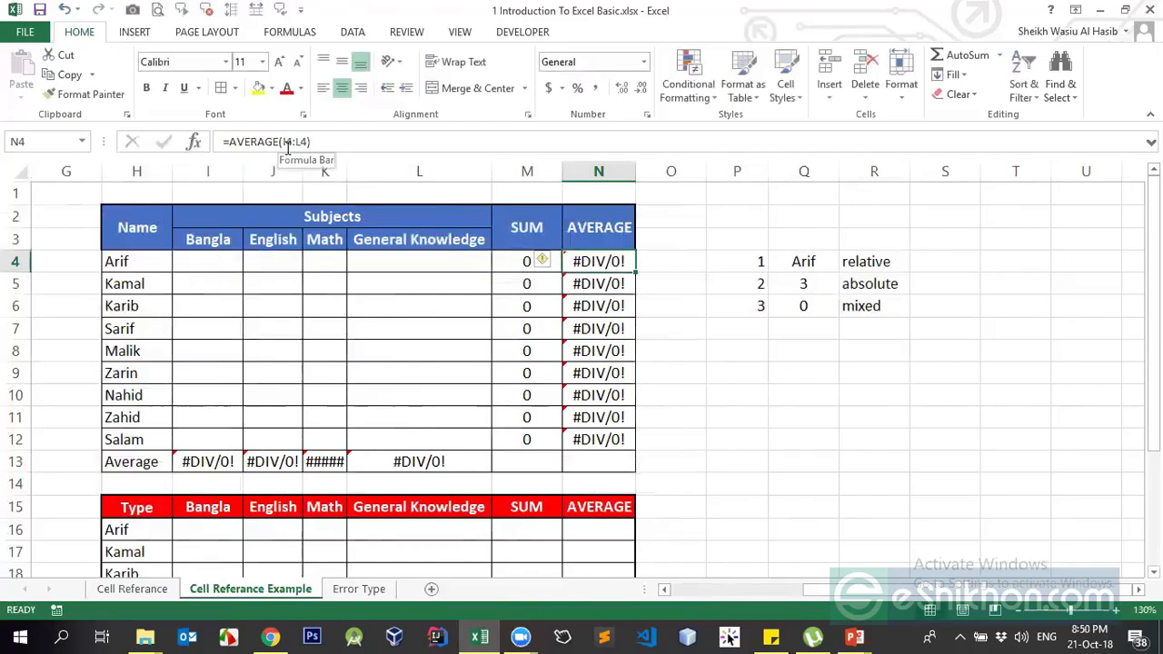
# Enter =COUNT(I4:L4) in O4 for Arif's scores
pyautogui.press('Right')
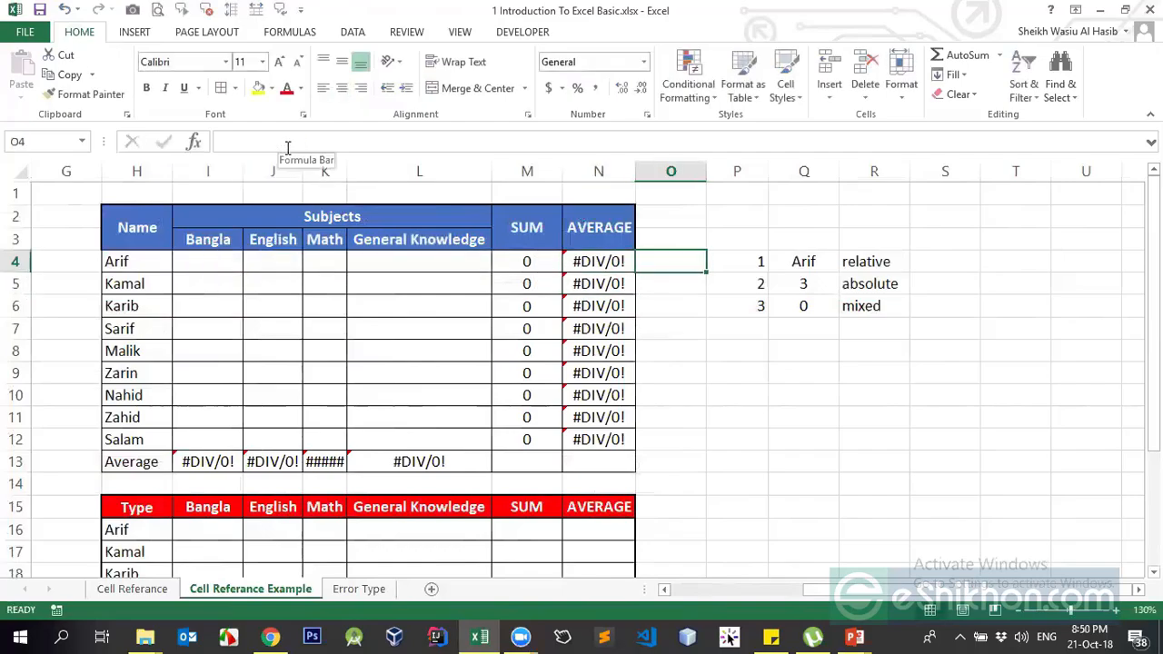
pyautogui.write('=cu')
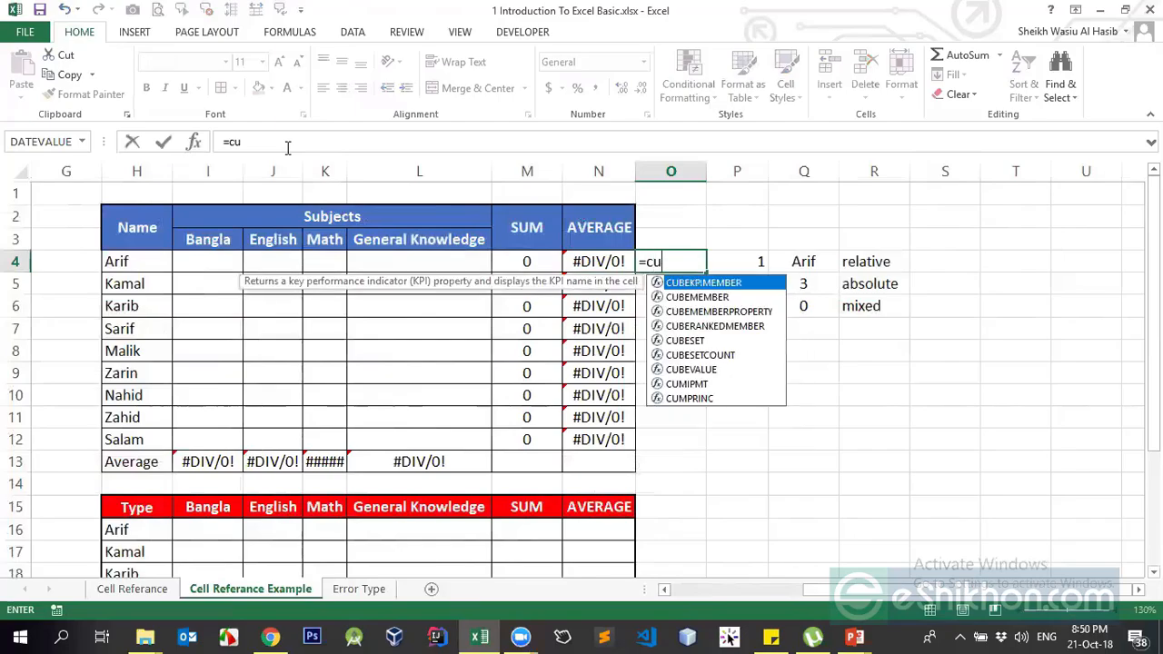
pyautogui.press('BackSpace')
pyautogui.write('ou')
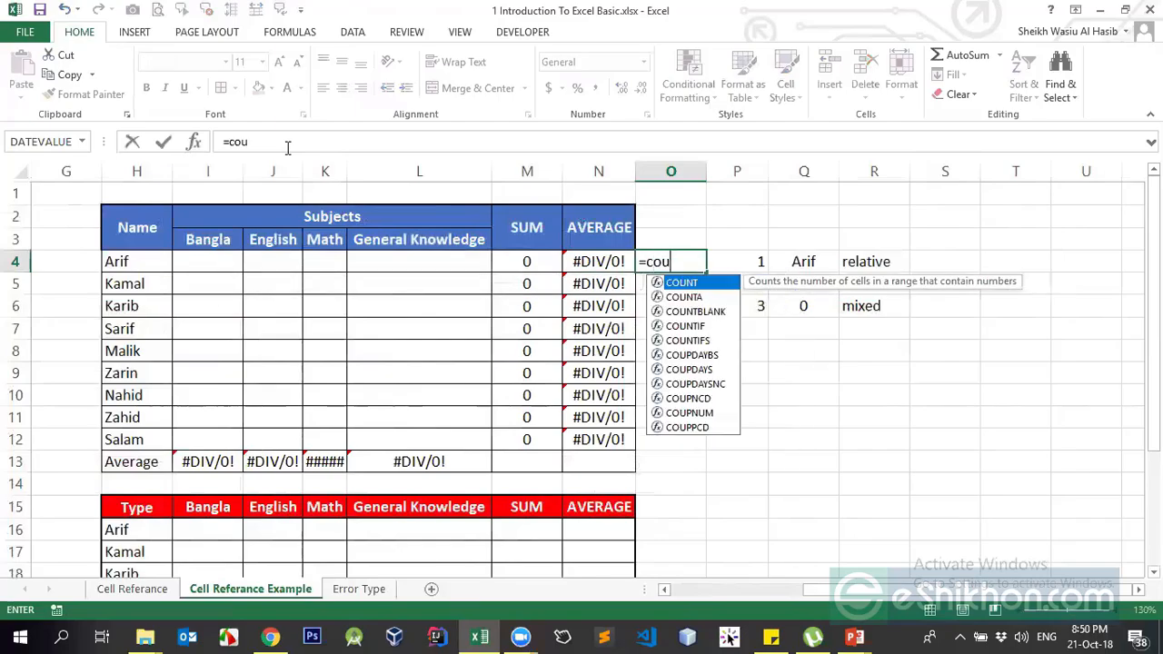
pyautogui.press('Tab')
pyautogui.moveTo(207, 261); pyautogui.dragTo(428, 260)
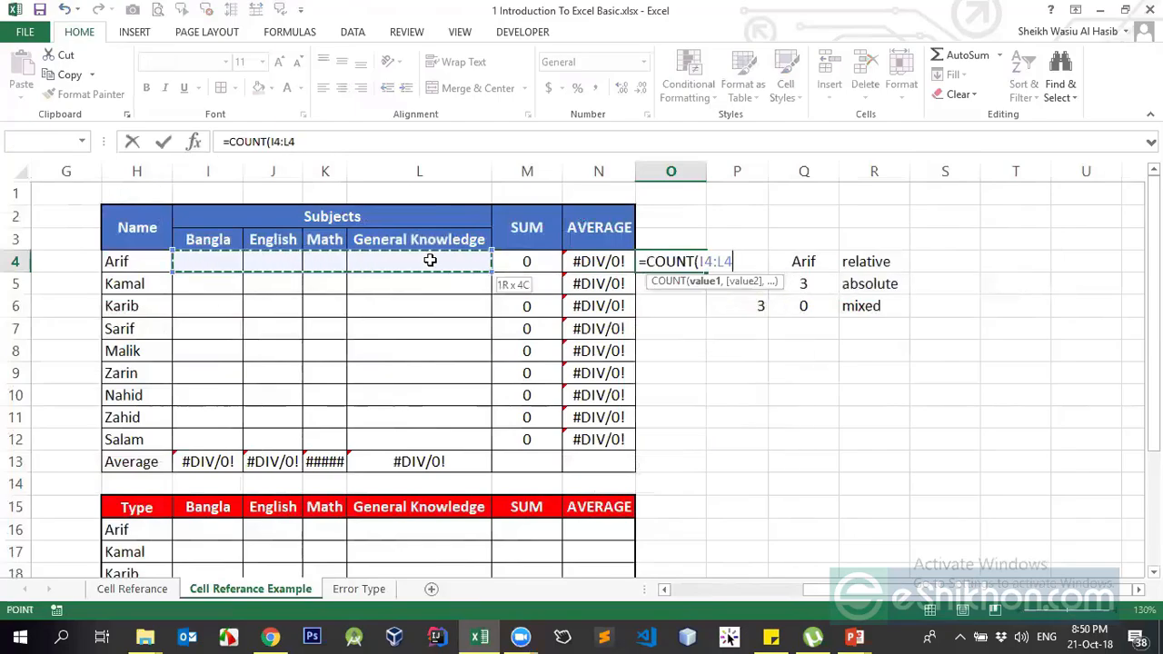
pyautogui.write(')')
pyautogui.press('Return')
pyautogui.press('Up')
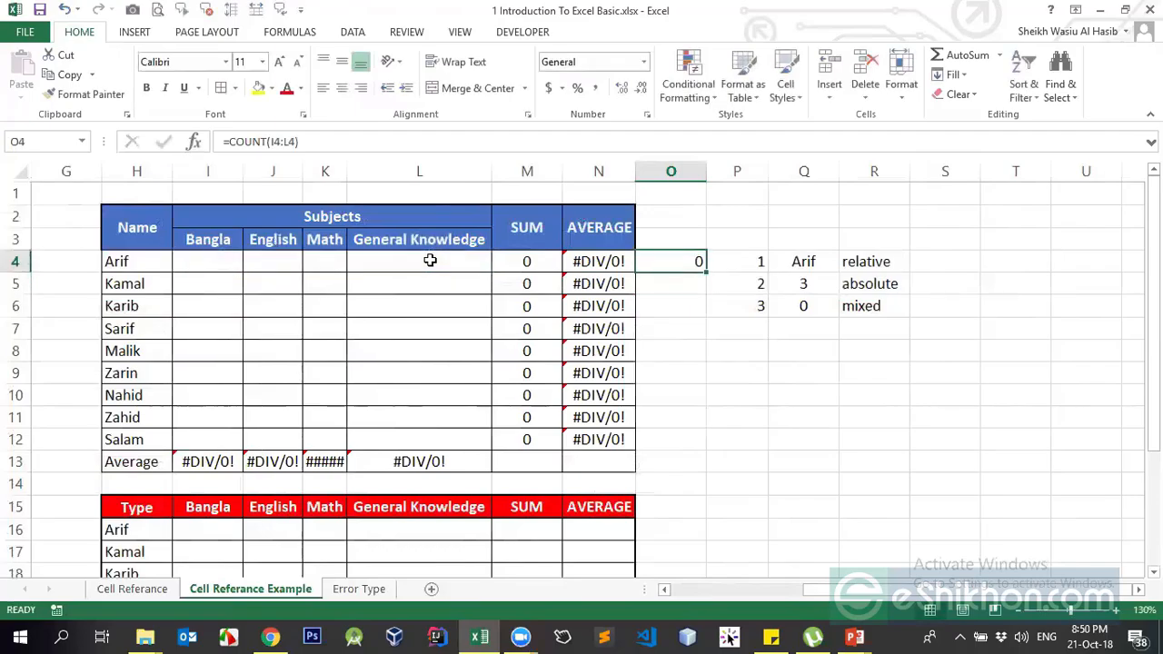
# Turn O4 into =SUM(I4:L4)/COUNT(I4:L4), which shows #DIV/0!
pyautogui.click(227, 142)
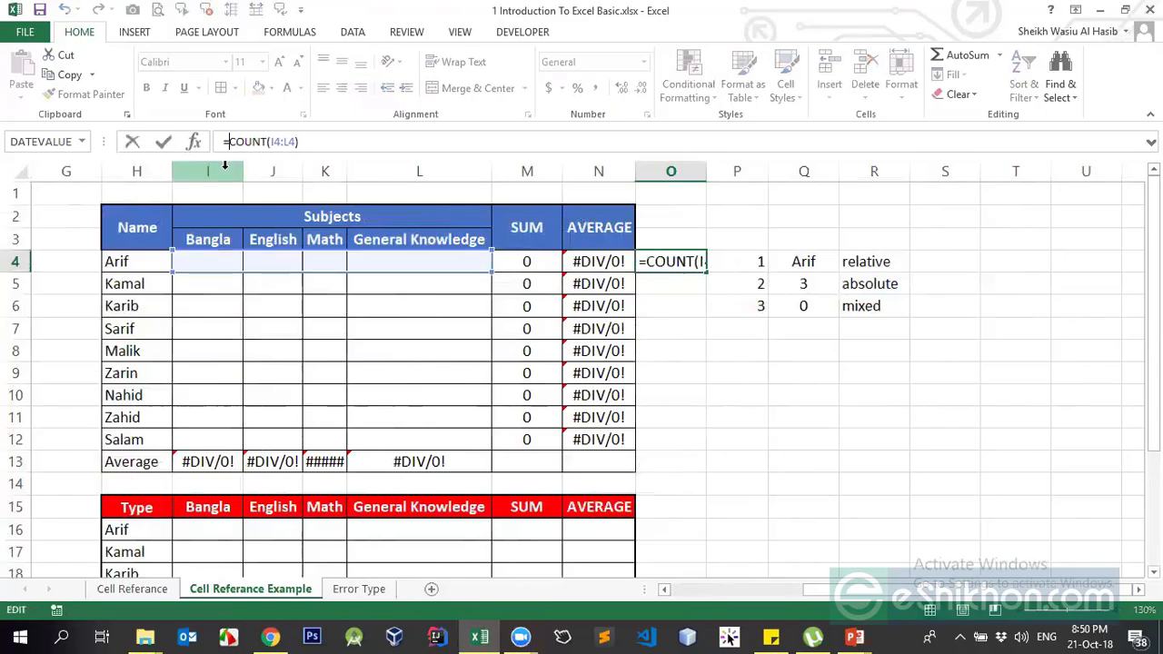
pyautogui.write('/')
pyautogui.press('Left')
pyautogui.write('SUM(')
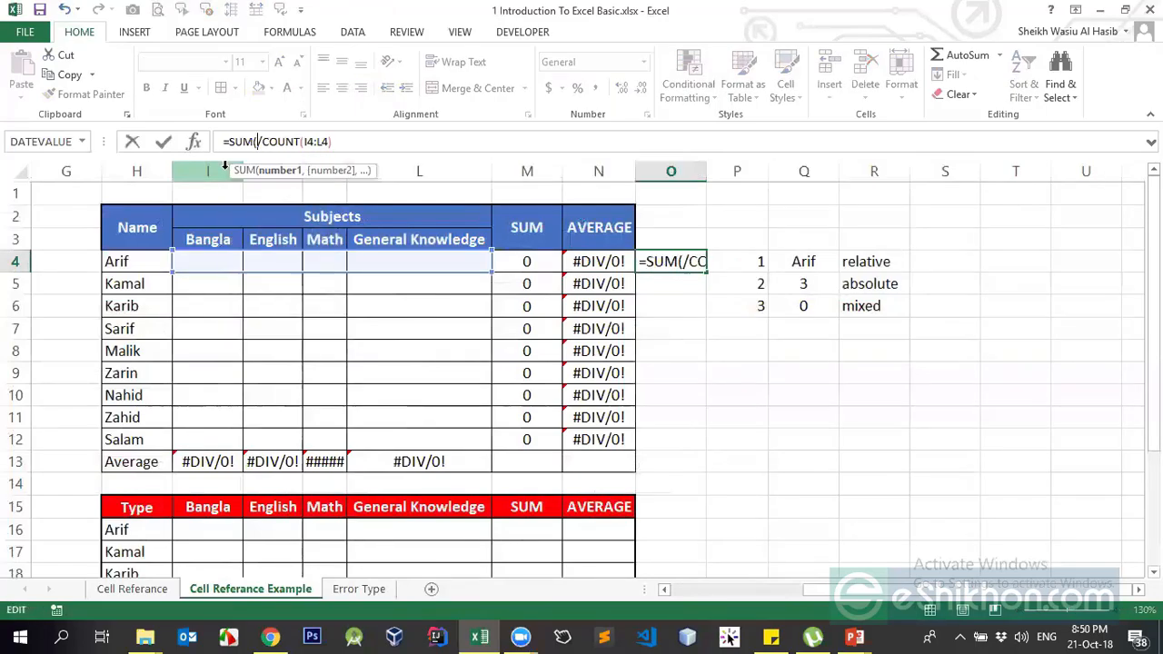
pyautogui.moveTo(203, 261); pyautogui.dragTo(472, 270)
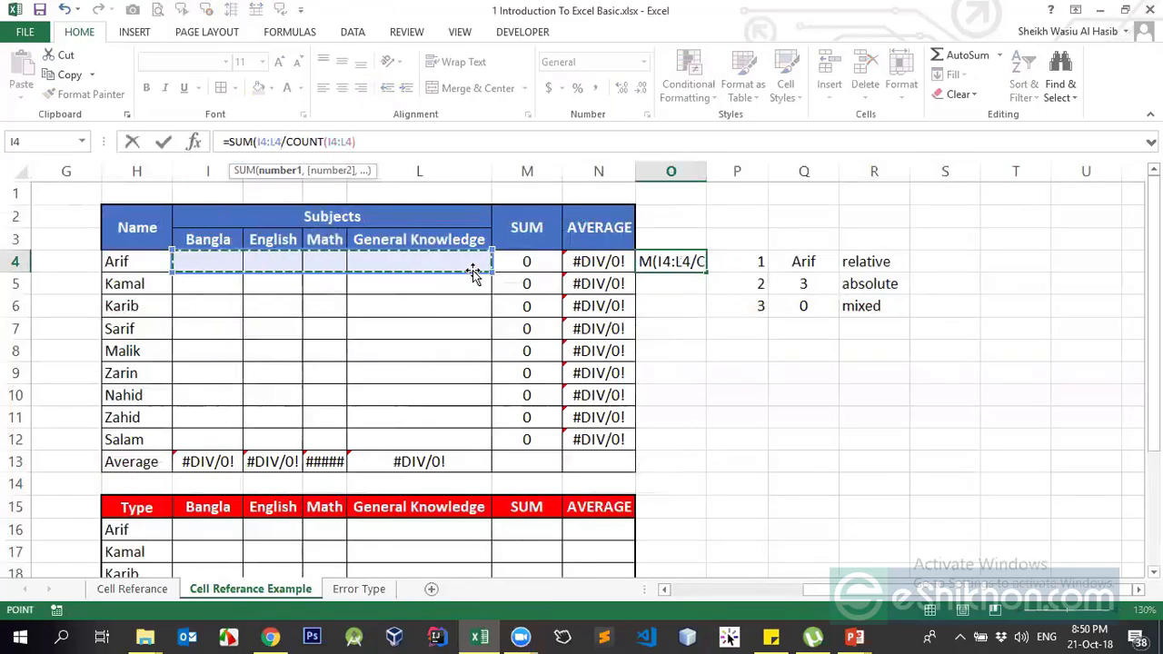
pyautogui.write(')')
pyautogui.press('Return')
pyautogui.press('Up')
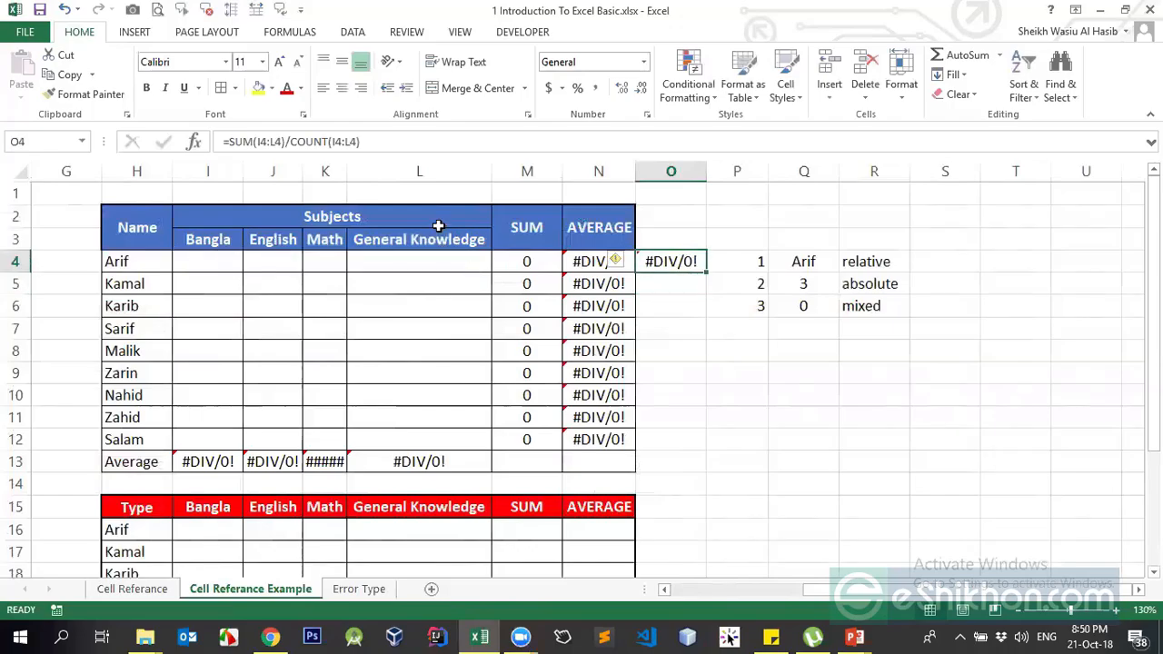
# Compare with N4's AVERAGE formula and widen column K so the Math average shows
pyautogui.press('Left')
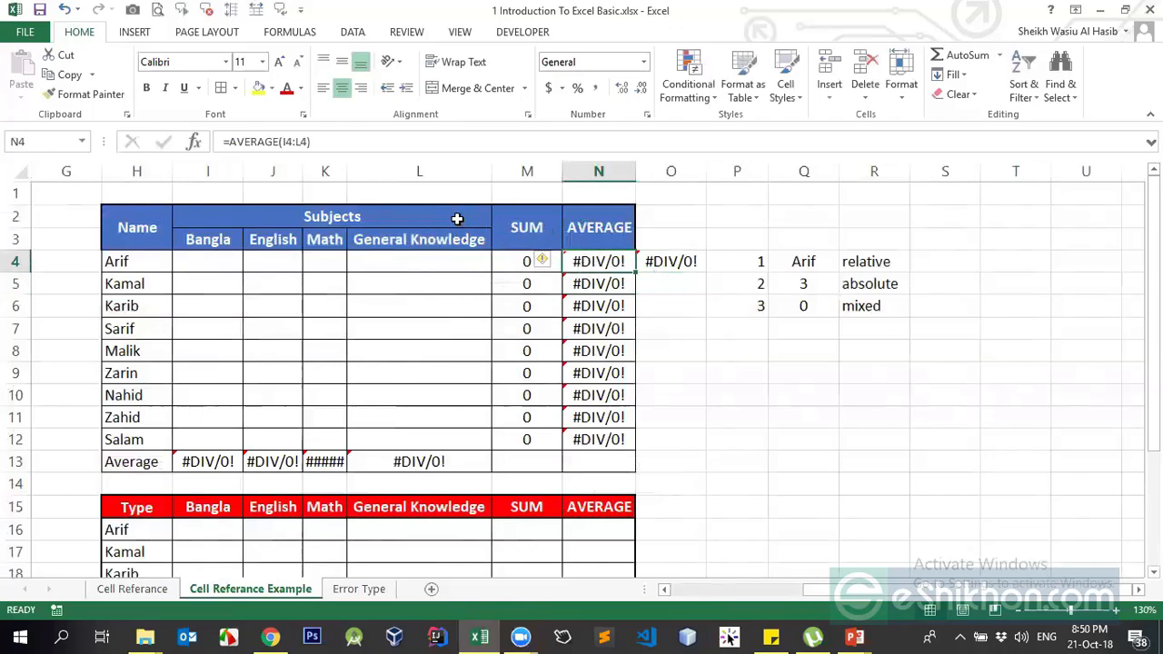
pyautogui.click(289, 144)
pyautogui.press('Return')
pyautogui.press('Up')
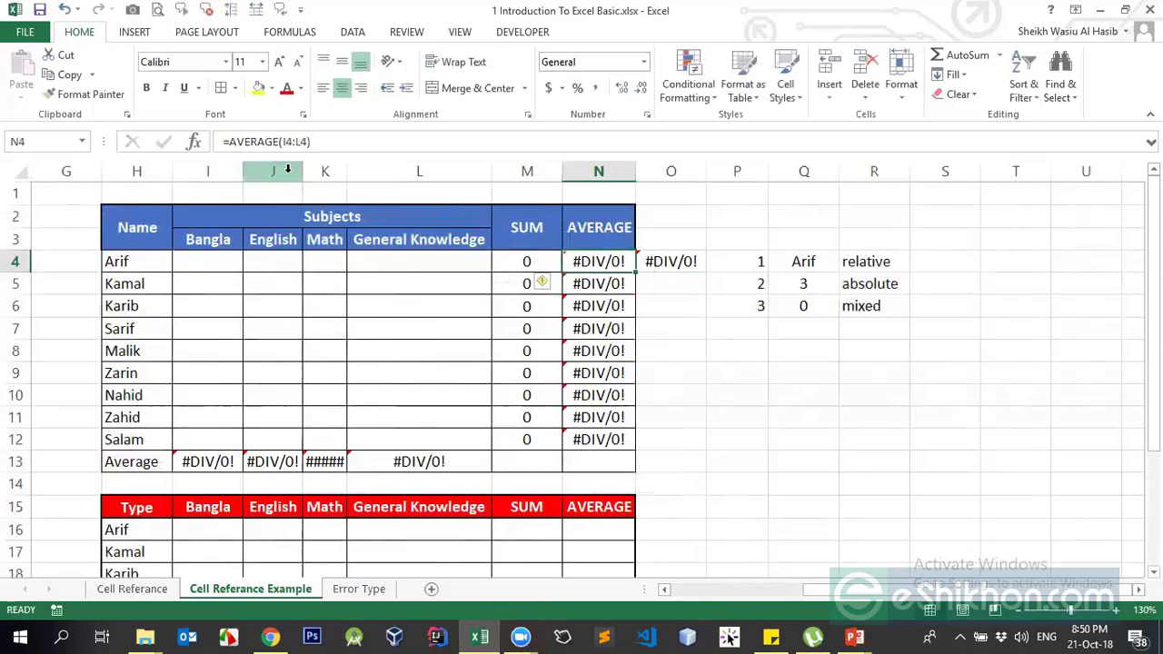
pyautogui.press('Down')
pyautogui.press('Down')
pyautogui.press('Down')
pyautogui.press('Down')
pyautogui.press('Down')
pyautogui.press('Down')
pyautogui.press('Down')
pyautogui.press('Up')
pyautogui.press('Left')
pyautogui.press('Left')
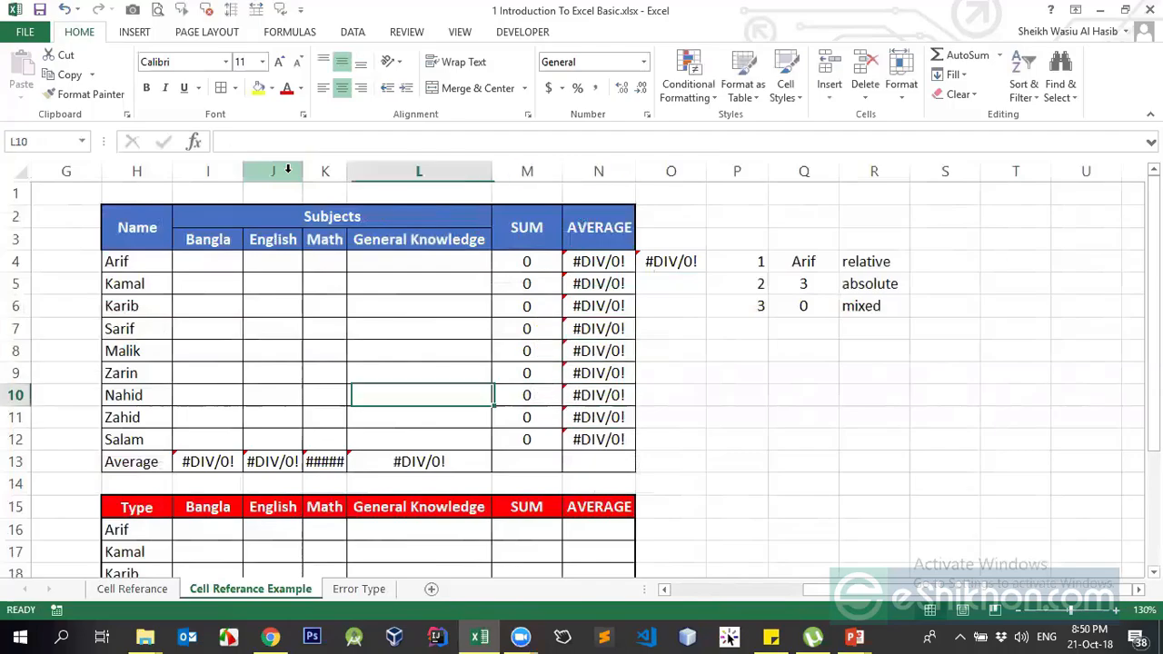
pyautogui.moveTo(346, 171); pyautogui.dragTo(361, 171)
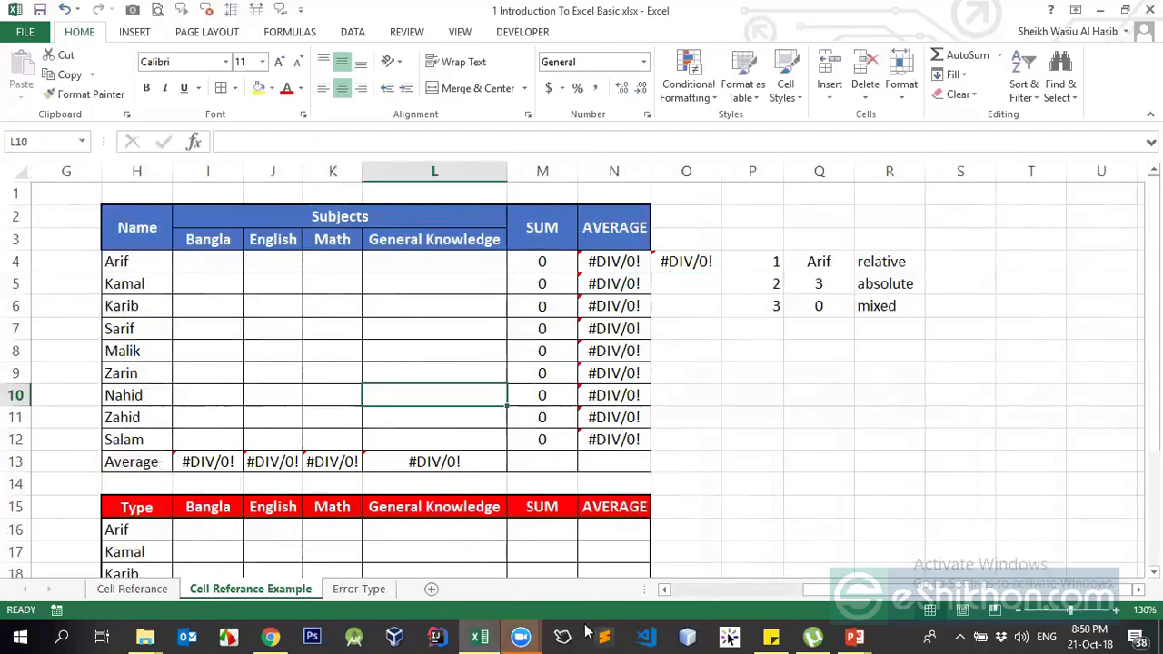
pyautogui.moveTo(520, 636)
pyautogui.click(636, 576)
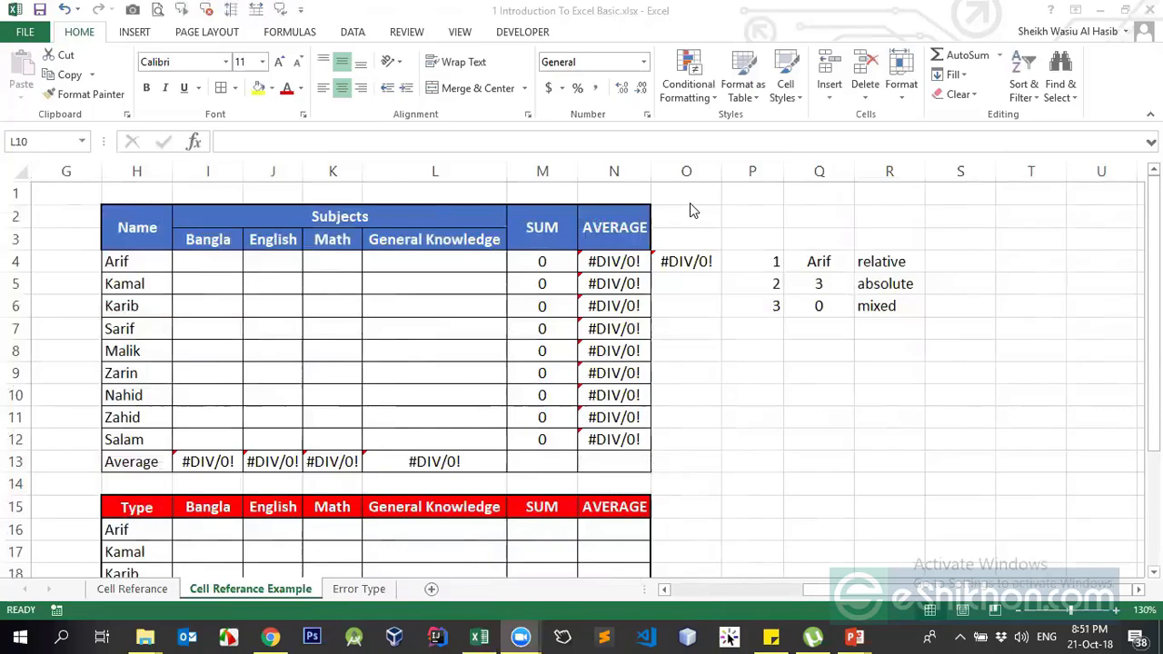
# Enter =RANDBETWEEN(20,30) in Arif's Bangla score cell I4
pyautogui.click(683, 266)
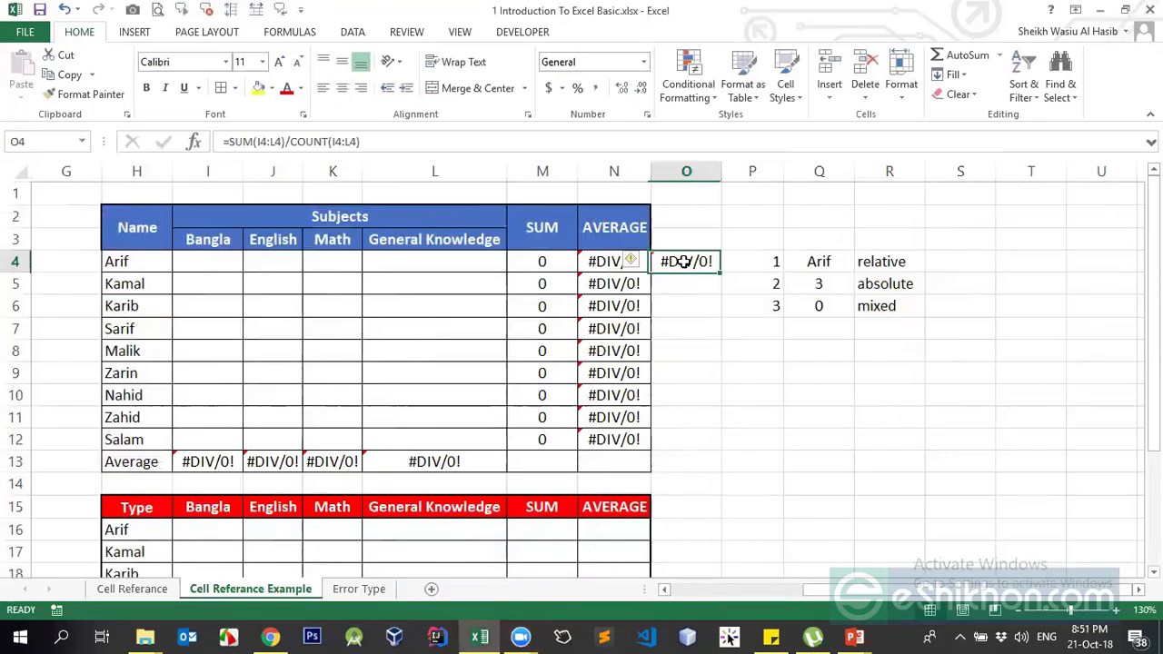
pyautogui.click(699, 396)
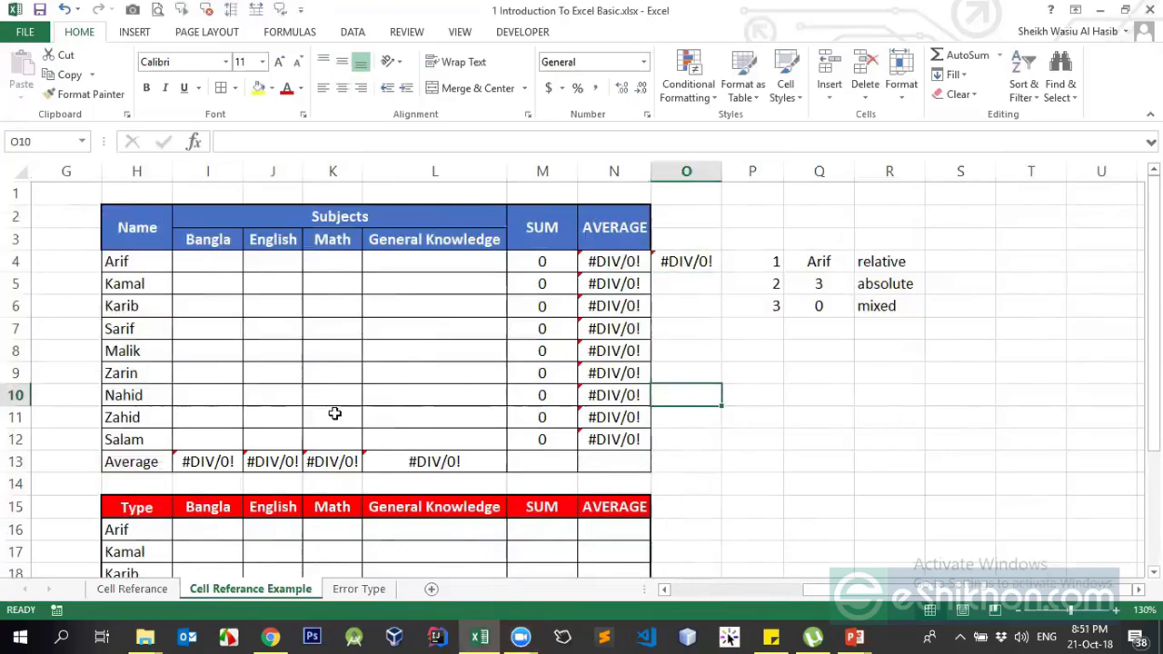
pyautogui.click(220, 263)
pyautogui.write('=rand')
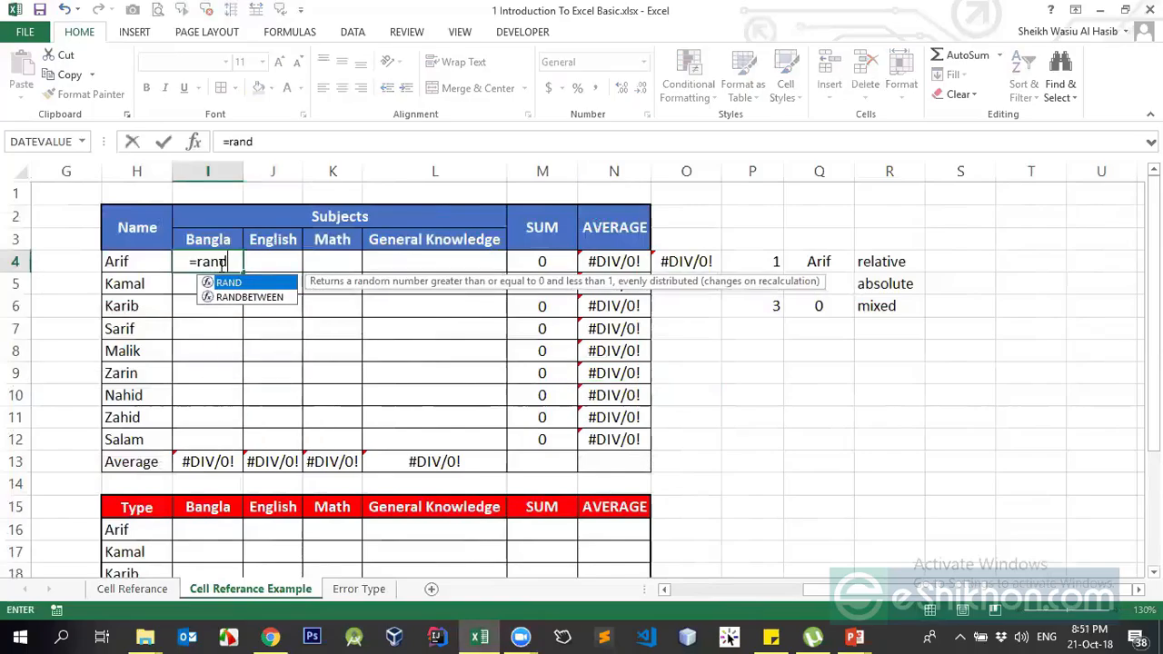
pyautogui.press('Down')
pyautogui.press('Tab')
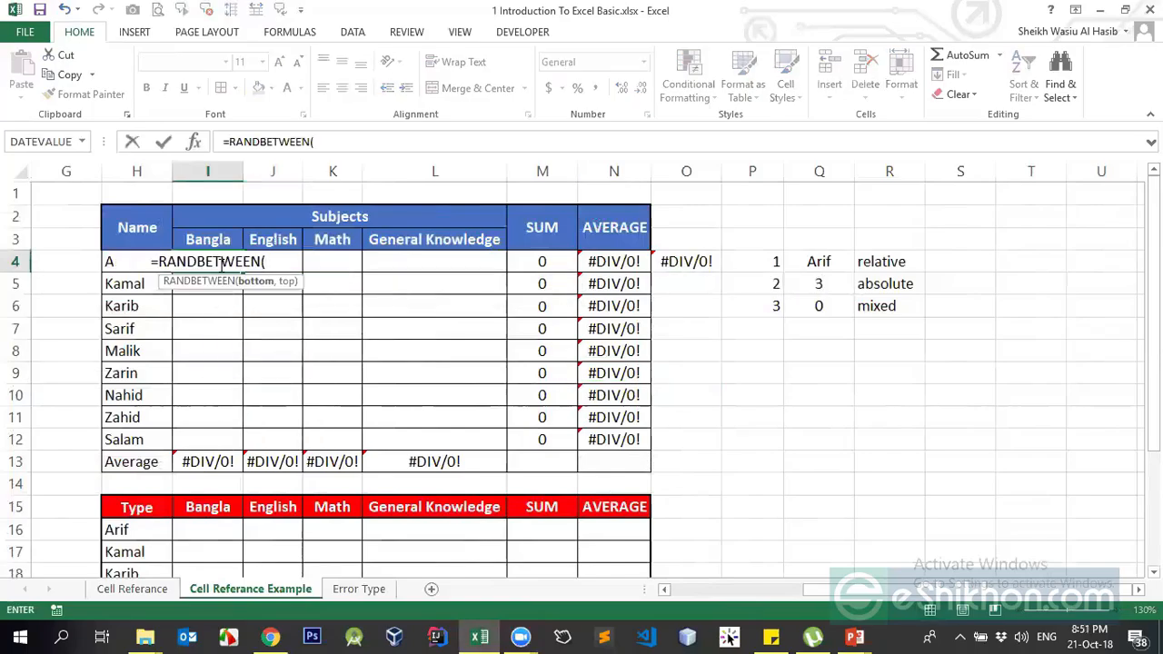
pyautogui.write('20,30)')
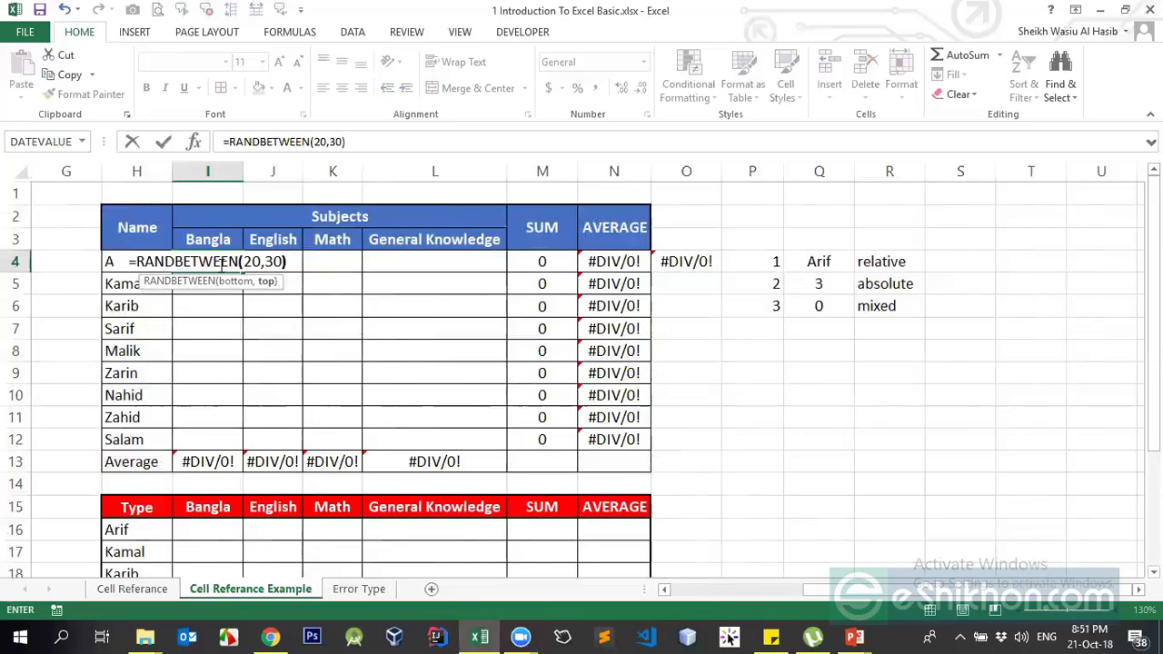
pyautogui.press('Return')
# Fill I4:L12 with the random-mark formula and delete the extra average in O4
pyautogui.click(218, 264)
pyautogui.hotkey('ctrl', 'c')
pyautogui.hotkey('shift', 'Right')
pyautogui.hotkey('shift', 'Right')
pyautogui.hotkey('shift', 'Right')
pyautogui.hotkey('shift', 'Down')
pyautogui.hotkey('shift', 'Down')
pyautogui.hotkey('shift', 'Down')
pyautogui.hotkey('shift', 'Down')
pyautogui.hotkey('shift', 'Down')
pyautogui.hotkey('shift', 'Down')
pyautogui.hotkey('shift', 'Down')
pyautogui.hotkey('shift', 'Down')
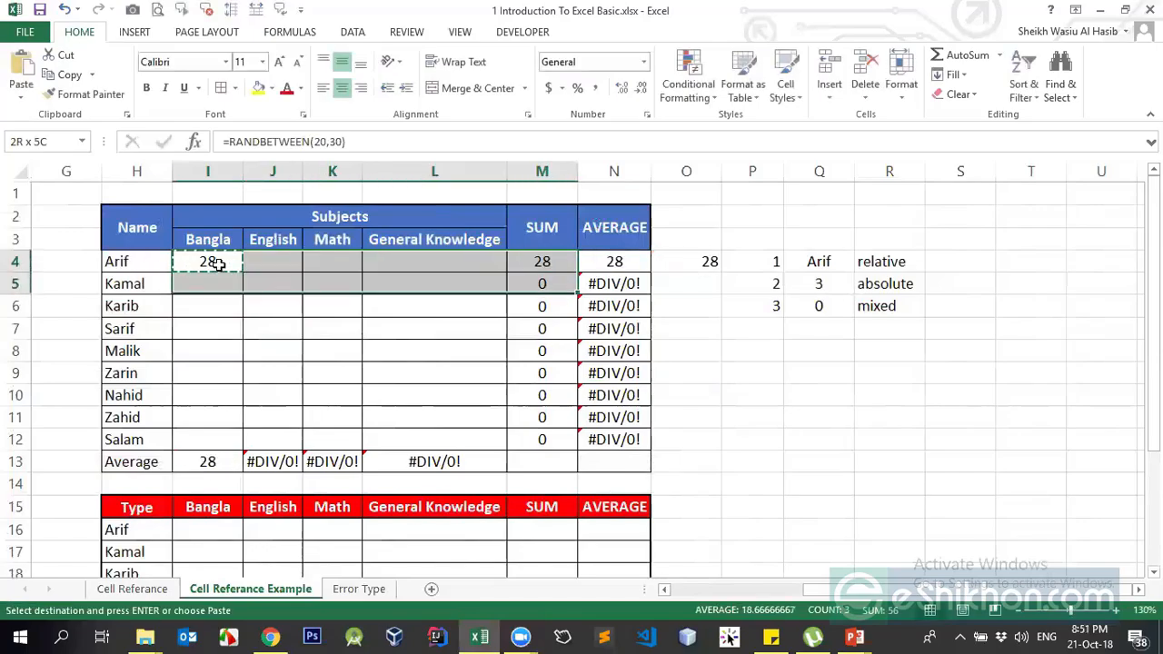
pyautogui.press('Return')
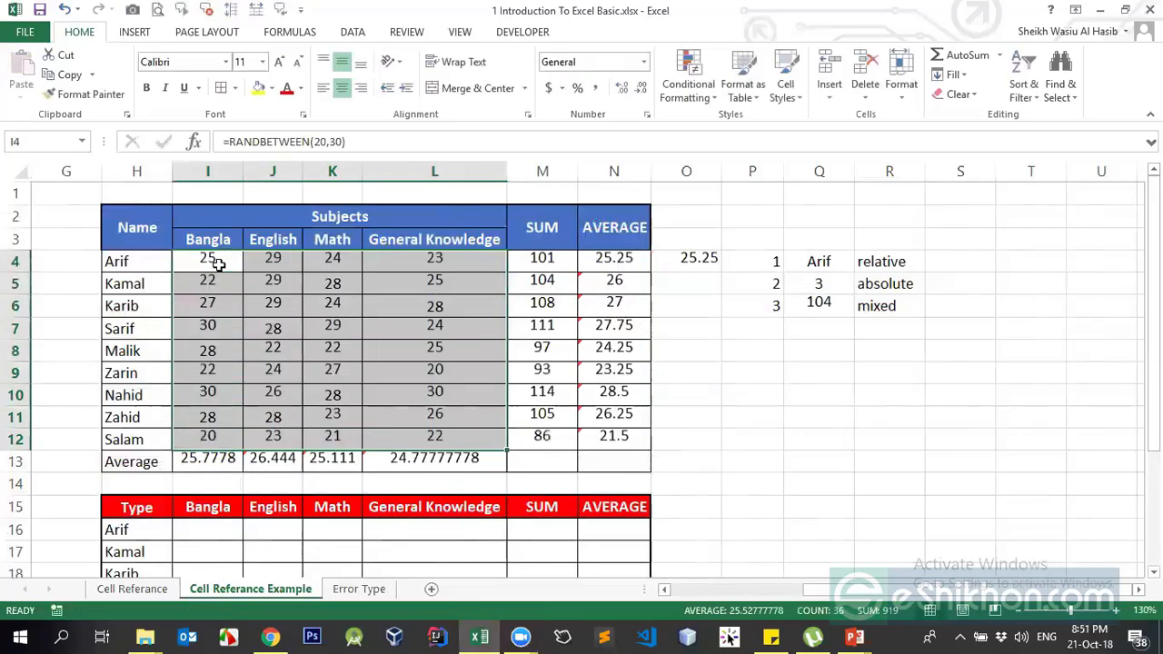
pyautogui.press('Right')
pyautogui.press('Right')
pyautogui.press('Right')
pyautogui.press('Right')
pyautogui.press('Right')
pyautogui.press('Right')
pyautogui.press('Right')
pyautogui.press('Right')
pyautogui.press('Right')
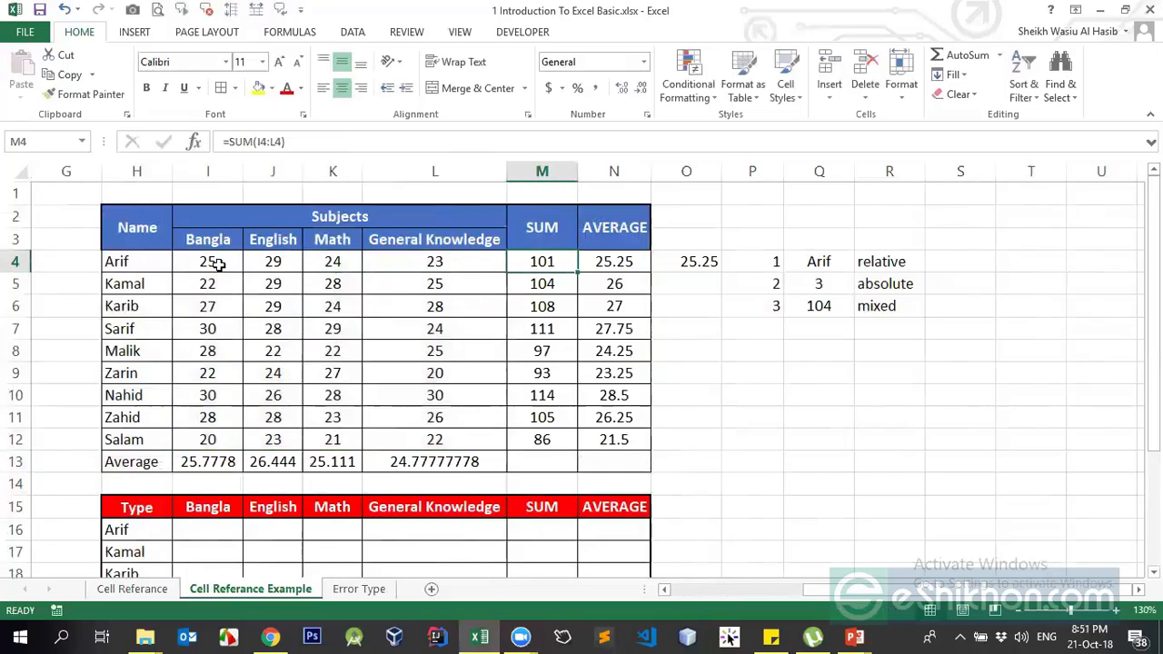
pyautogui.press('Left')
pyautogui.press('Left')
pyautogui.press('Left')
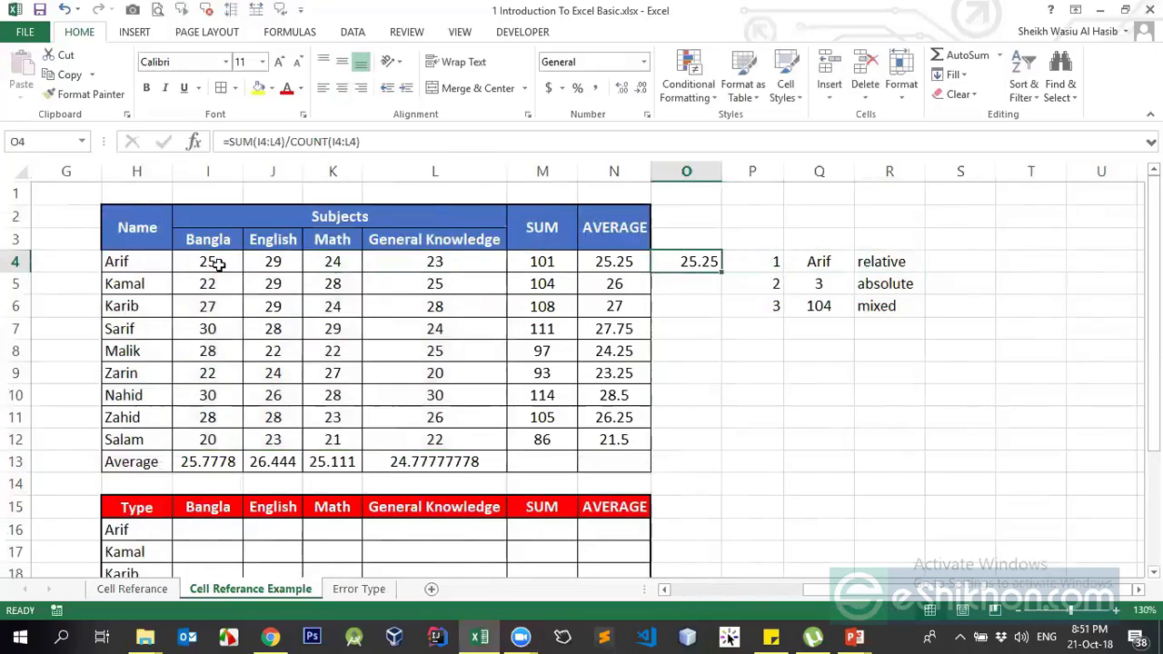
pyautogui.press('Delete')
pyautogui.press('Down')
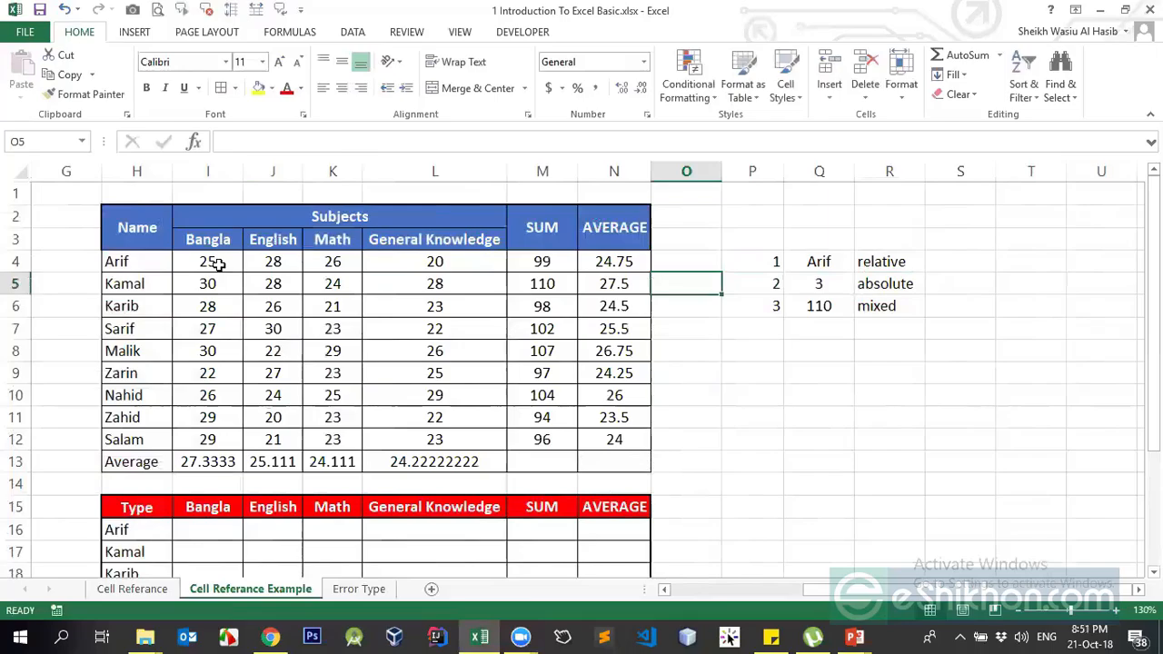
pyautogui.write('=sun(')
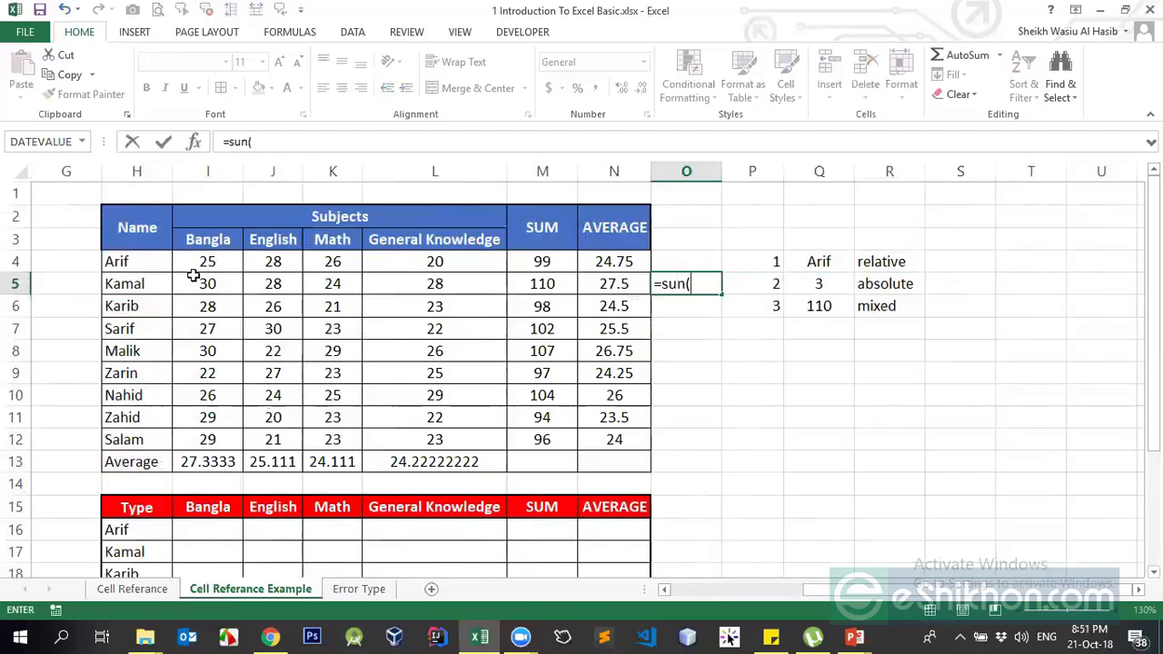
pyautogui.moveTo(207, 285); pyautogui.dragTo(397, 283)
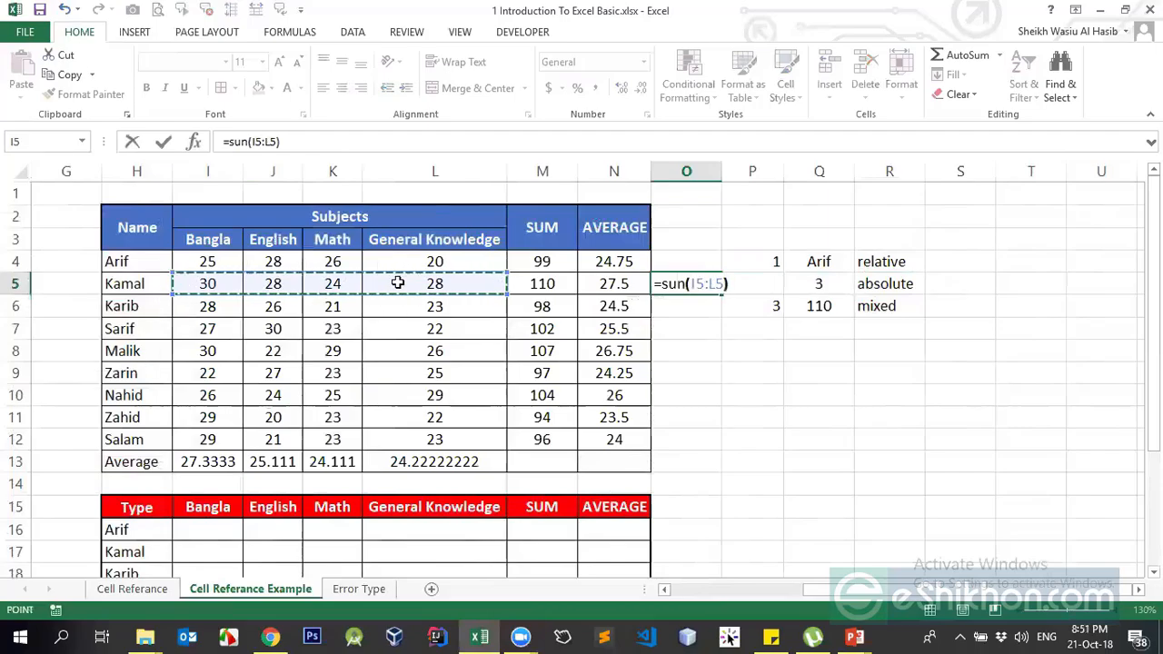
pyautogui.press('Return')
pyautogui.press('Return')
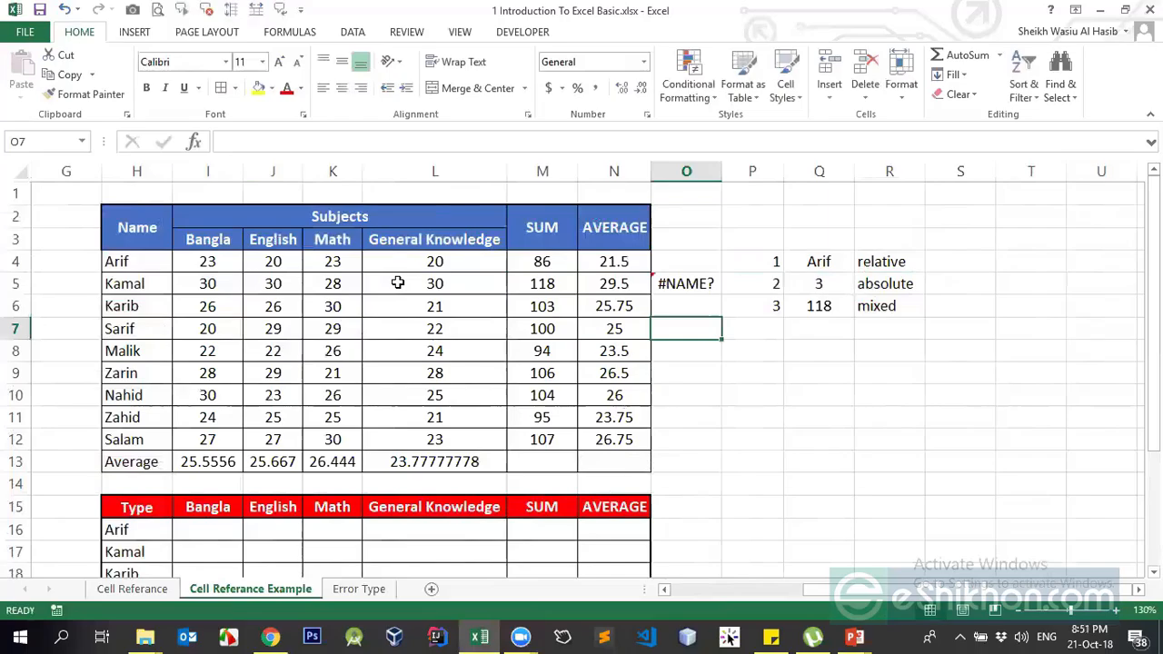
pyautogui.hotkey('alt', 'Tab')
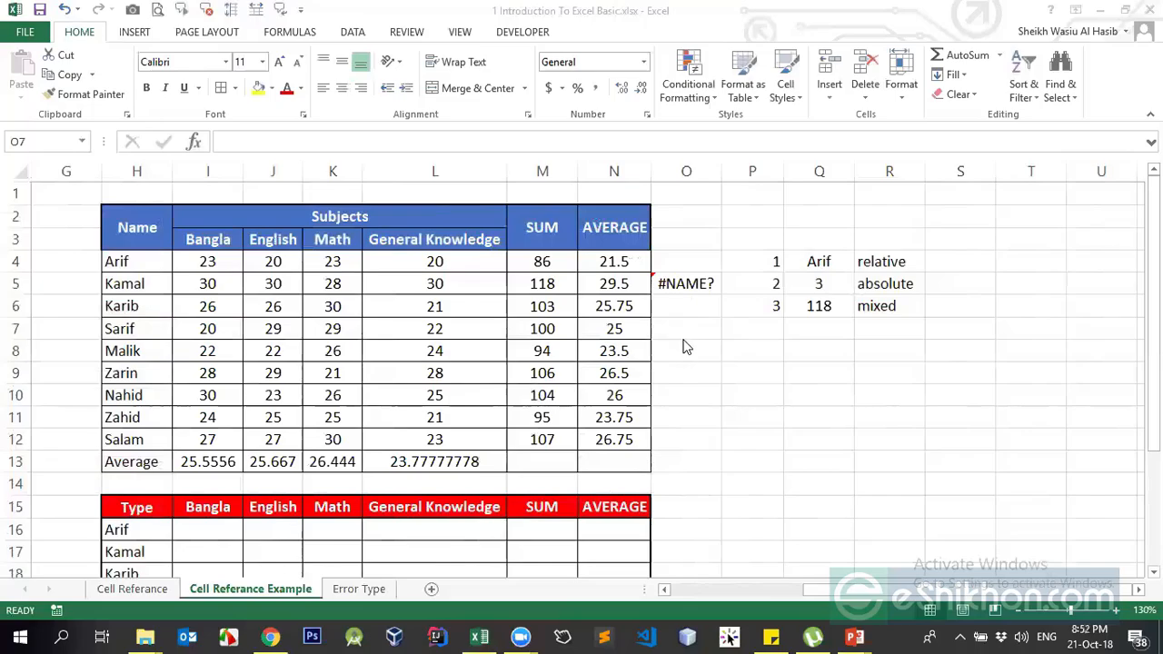
pyautogui.click(683, 287)
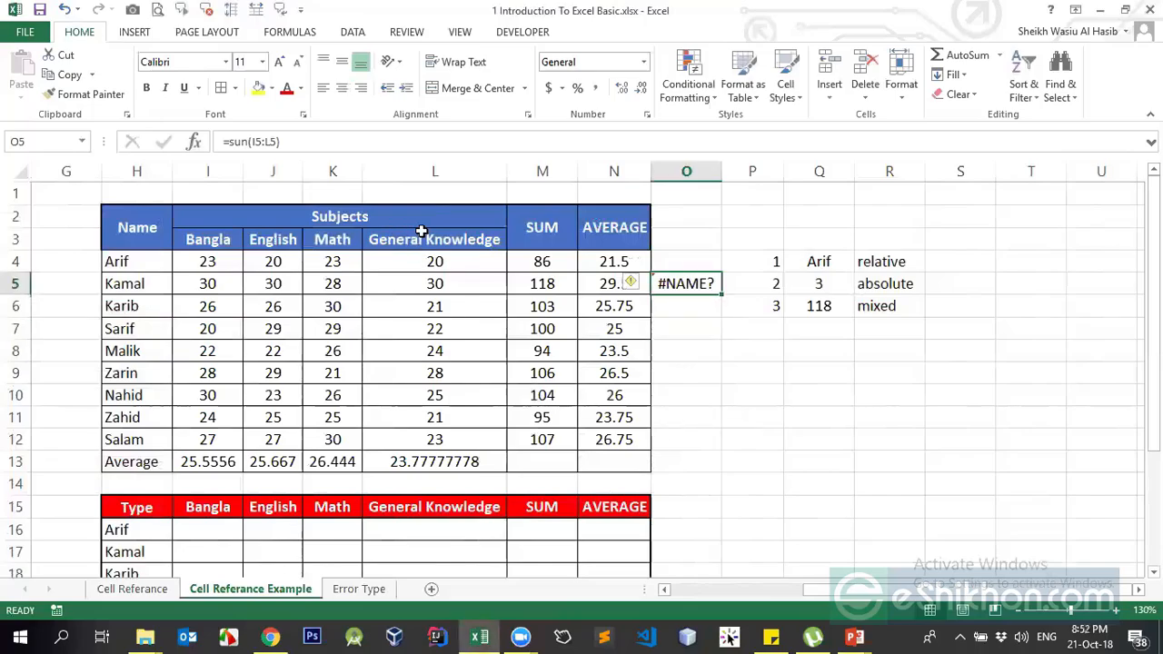
pyautogui.click(685, 287)
pyautogui.write('=a')
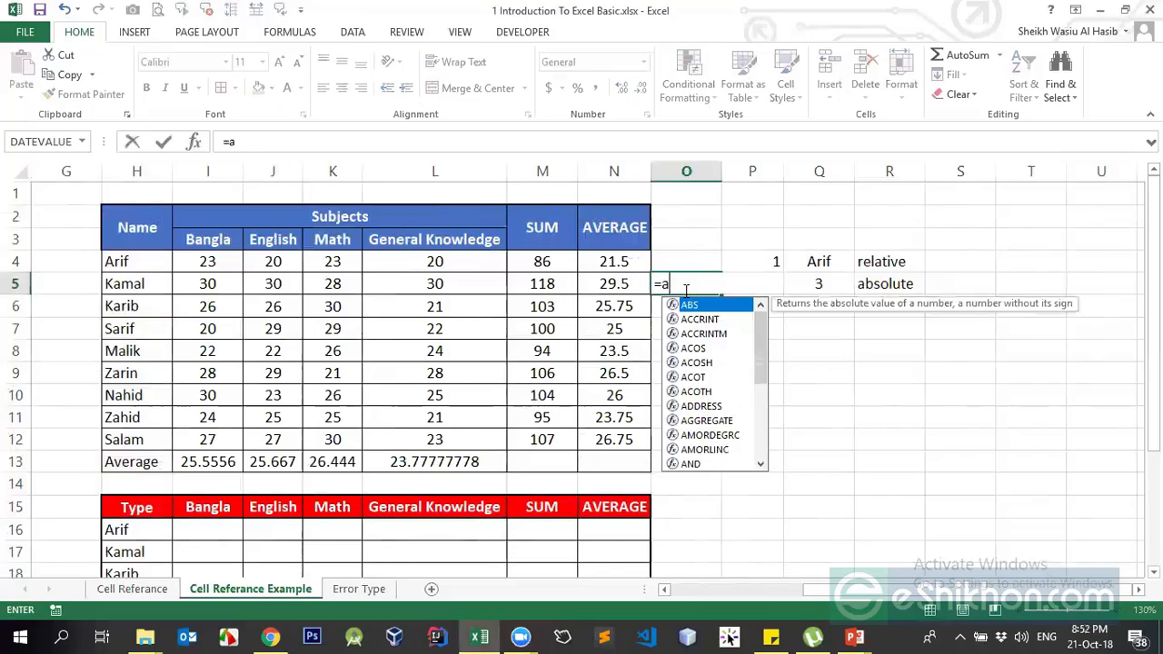
pyautogui.write('verag(')
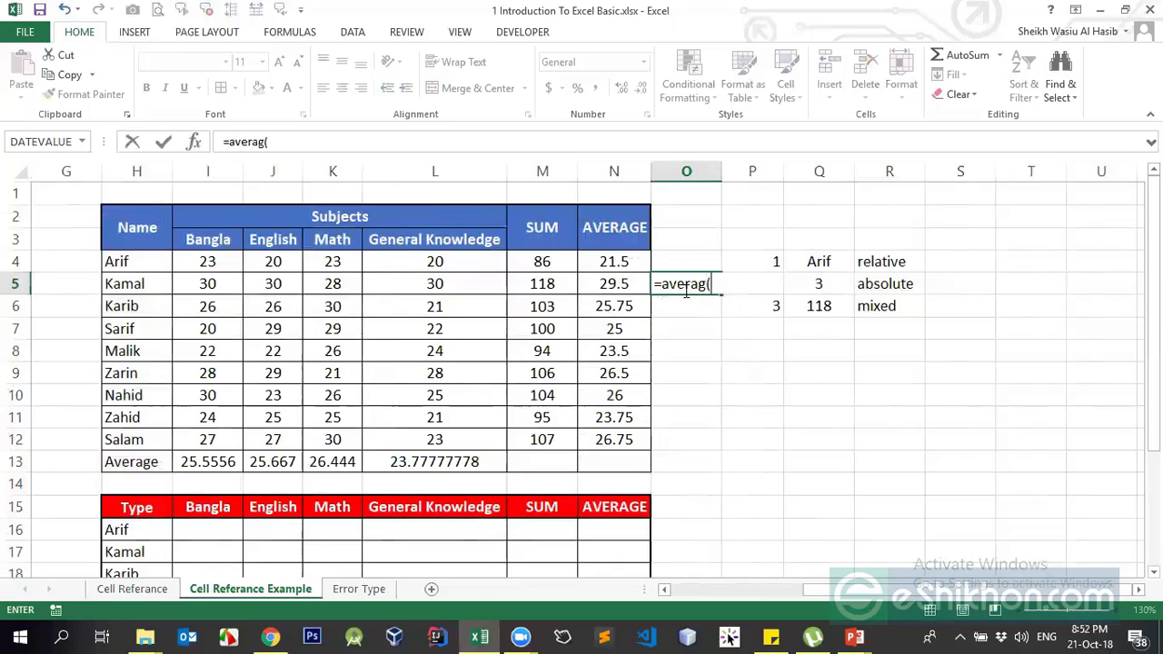
pyautogui.moveTo(223, 284); pyautogui.dragTo(418, 283)
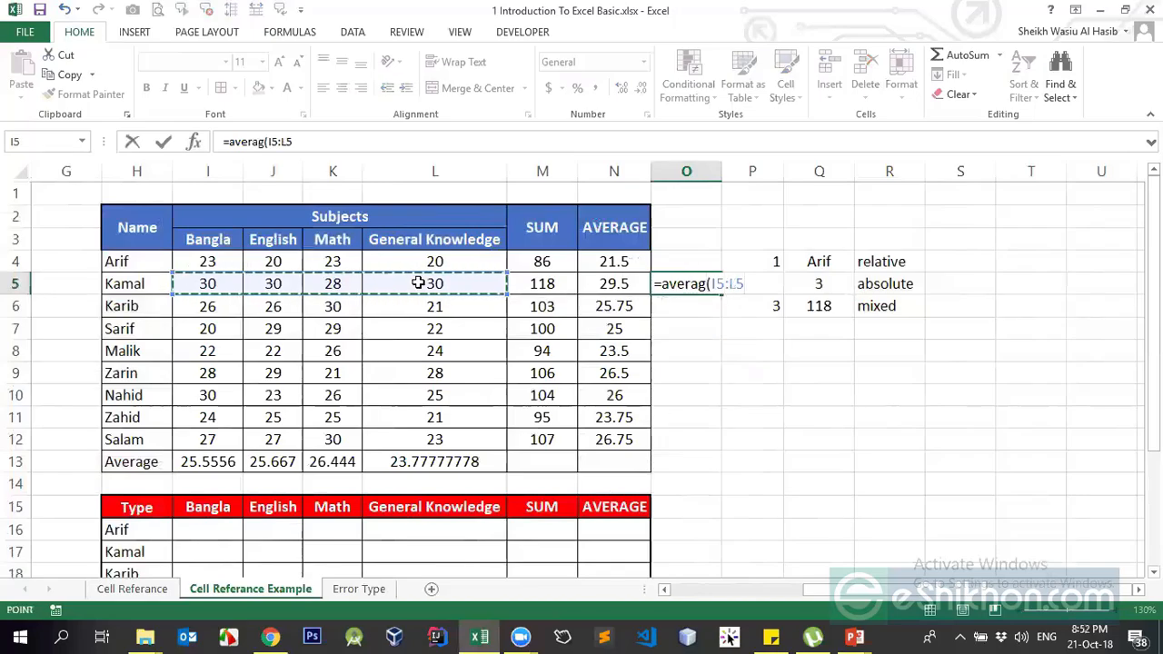
pyautogui.press('Return')
pyautogui.press('Up')
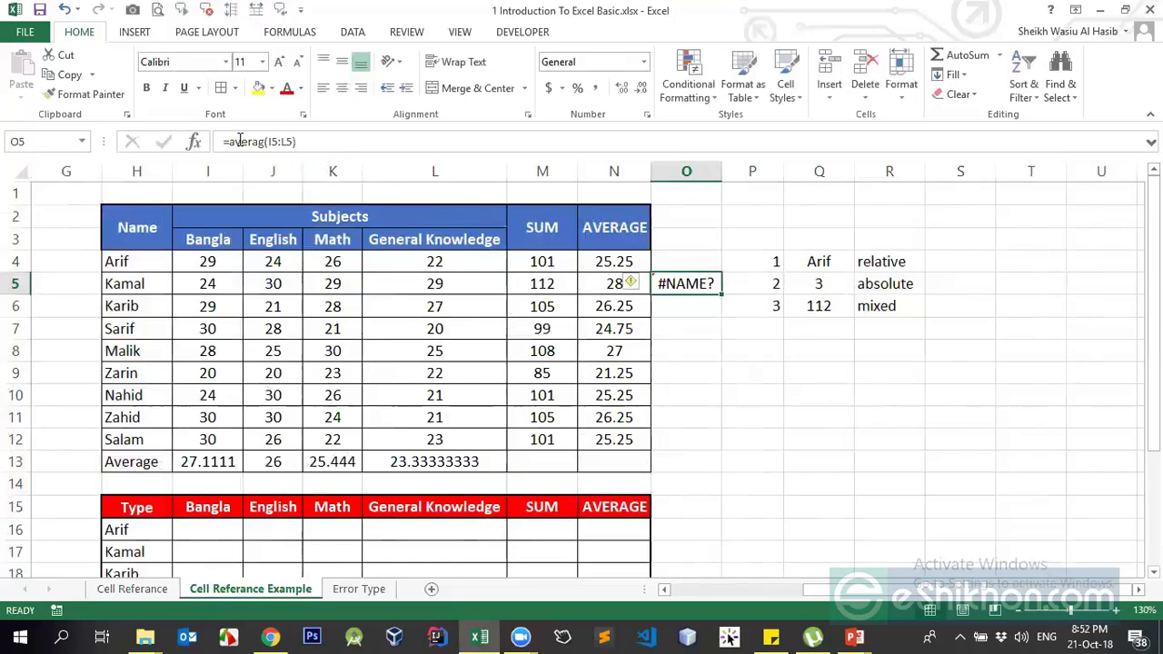
pyautogui.click(686, 306)
pyautogui.click(697, 265)
pyautogui.click(709, 284)
pyautogui.press('Delete')
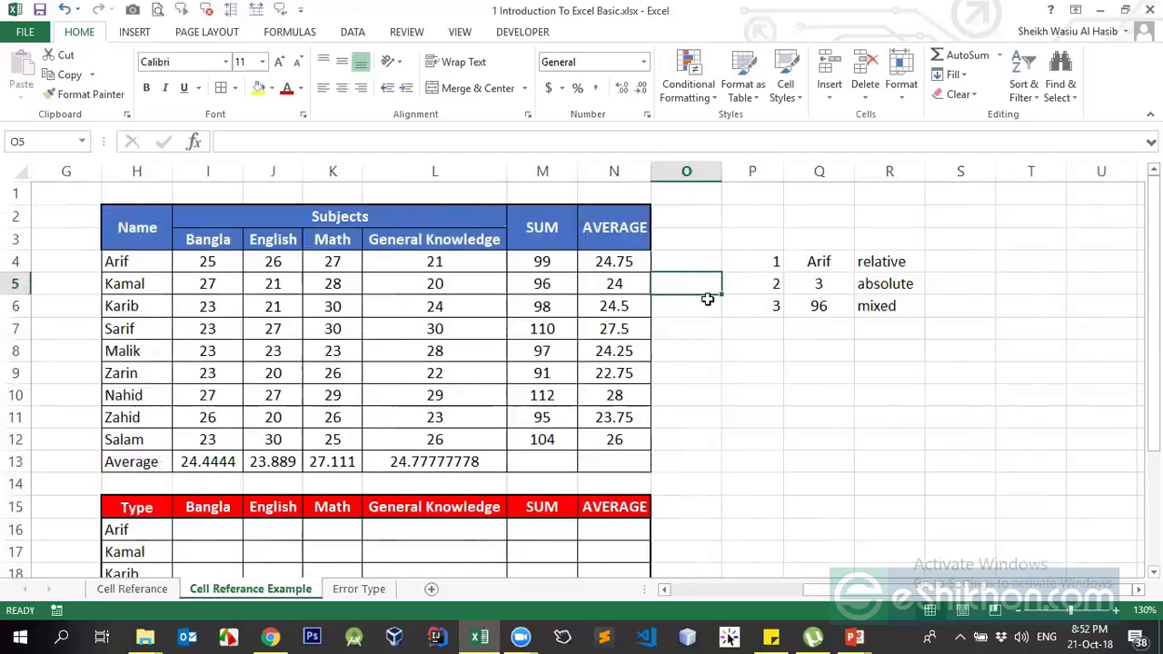
pyautogui.click(702, 306)
# Enter a formula in O6 adding Q6 to the text in R4, producing #VALUE!
pyautogui.write('=')
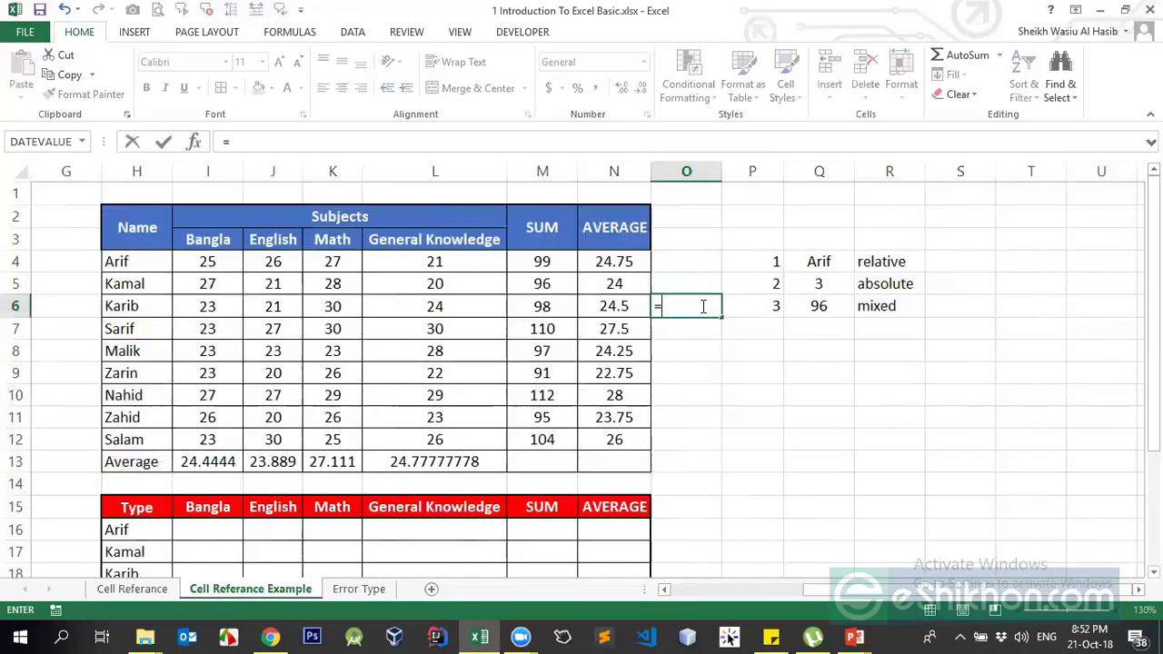
pyautogui.press('Right')
pyautogui.press('Right')
pyautogui.press('Right')
pyautogui.press('Left')
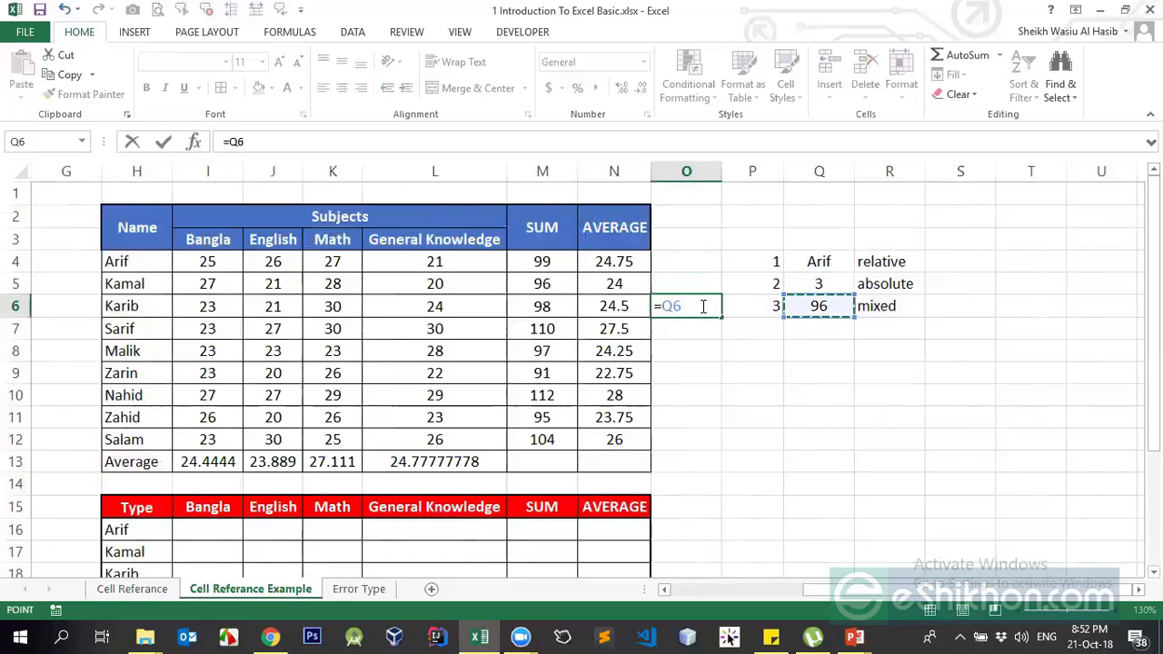
pyautogui.write('+')
pyautogui.press('Right')
pyautogui.press('Right')
pyautogui.press('Up')
pyautogui.press('Right')
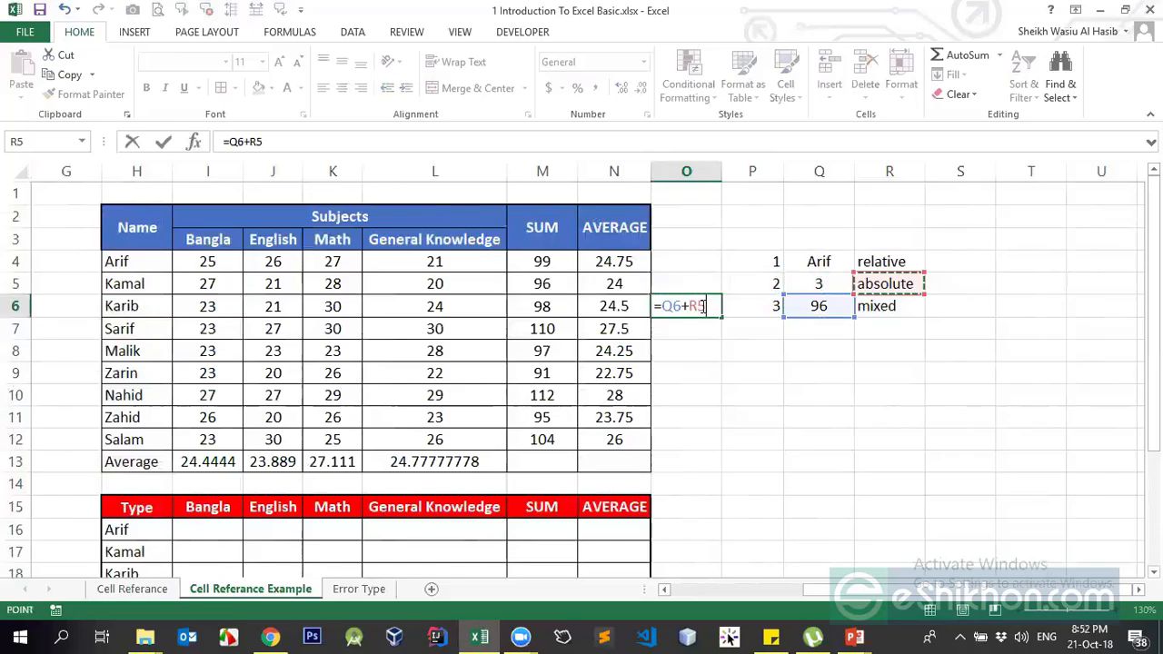
pyautogui.press('Up')
pyautogui.press('Return')
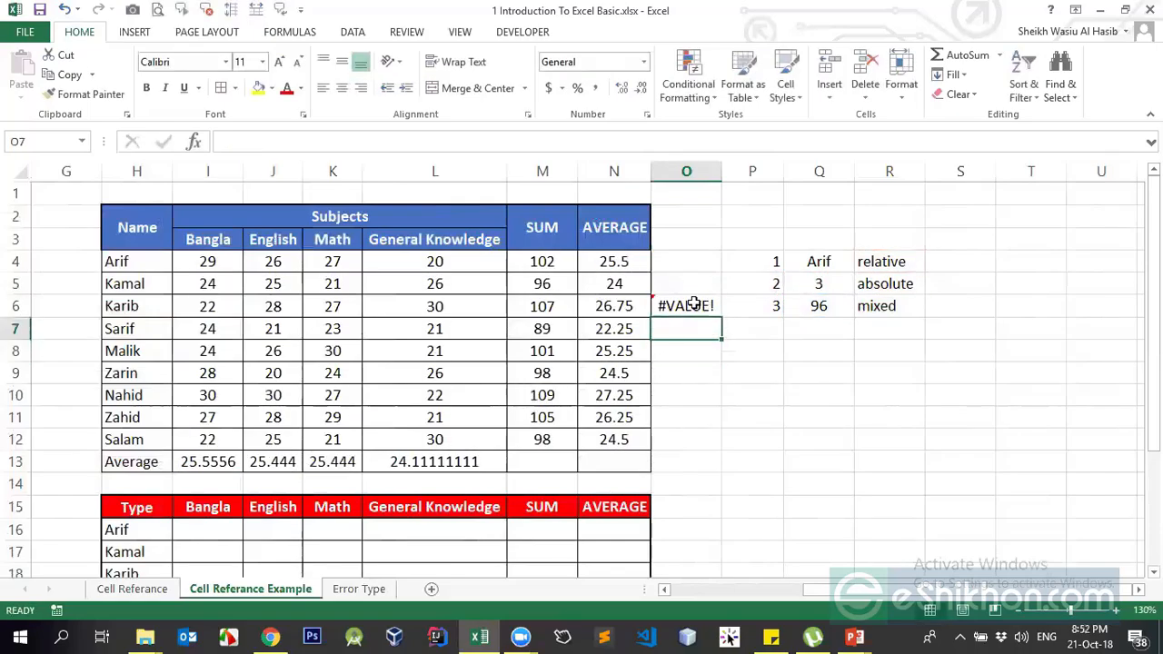
# Reselect O6 to show its formula, then select cell O8
pyautogui.click(703, 306)
pyautogui.press('Down')
pyautogui.press('Down')
pyautogui.press('Down')
pyautogui.press('Down')
pyautogui.press('Down')
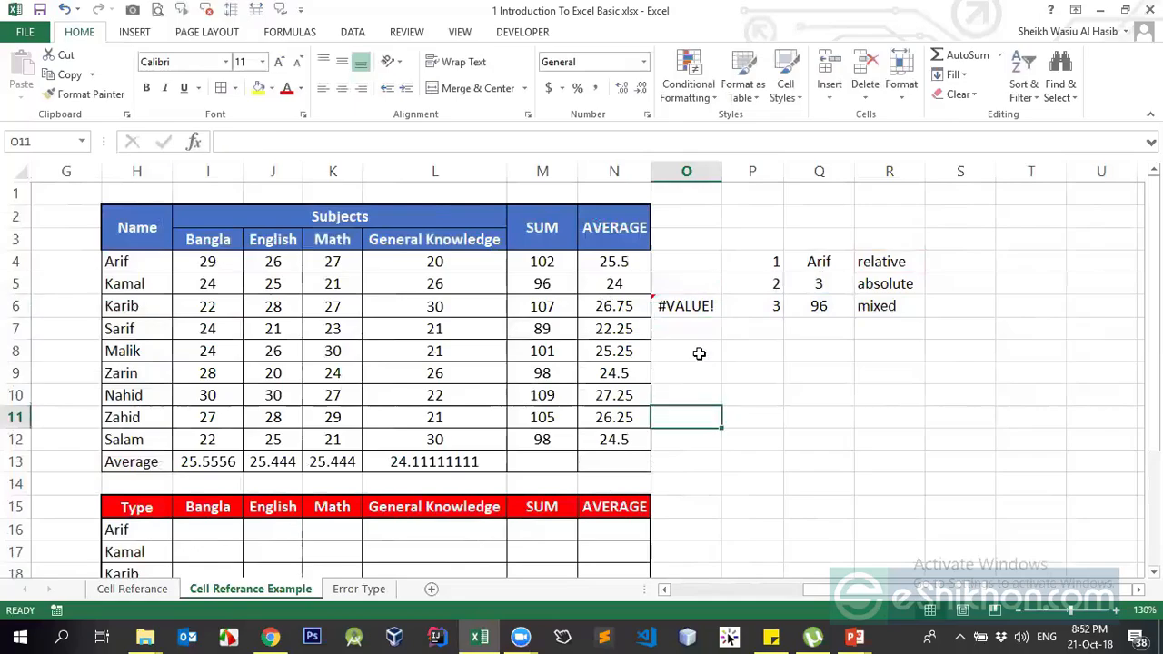
pyautogui.click(698, 353)
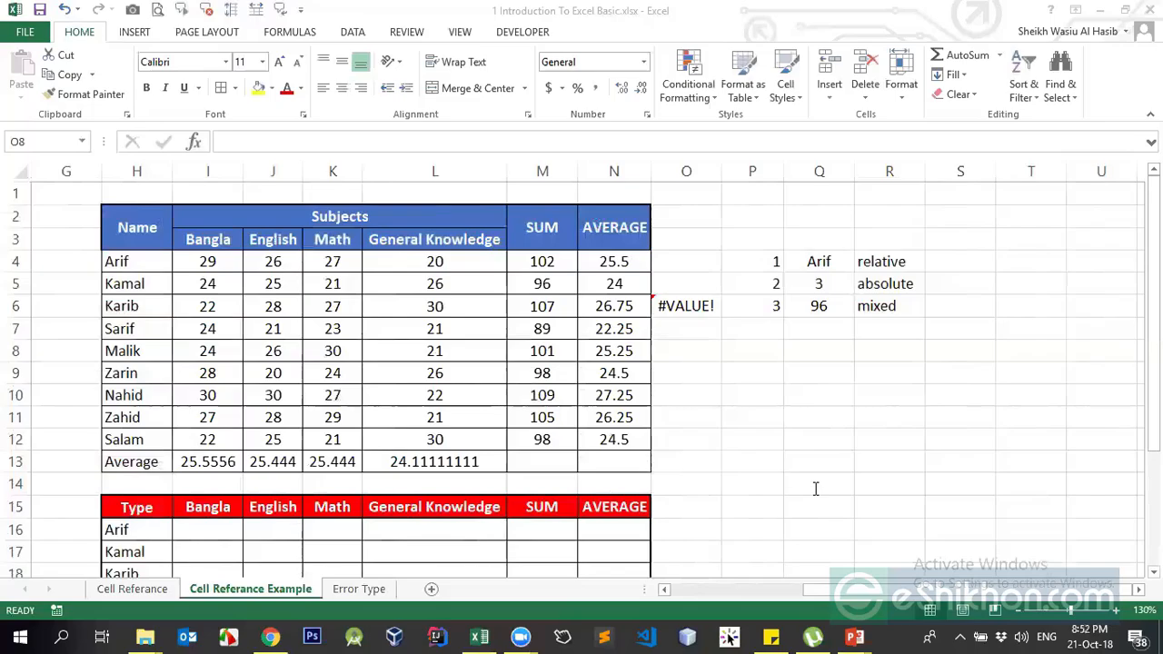
# Delete the #VALUE! formula from cell O6
pyautogui.click(683, 307)
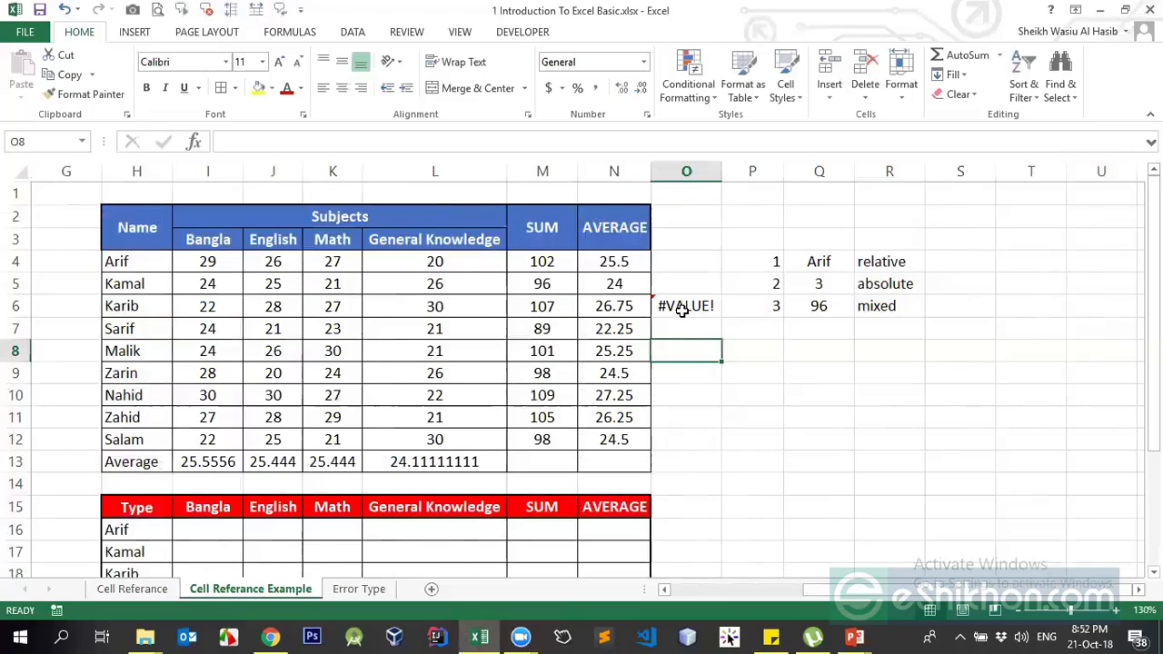
pyautogui.click(683, 307)
pyautogui.press('Delete')
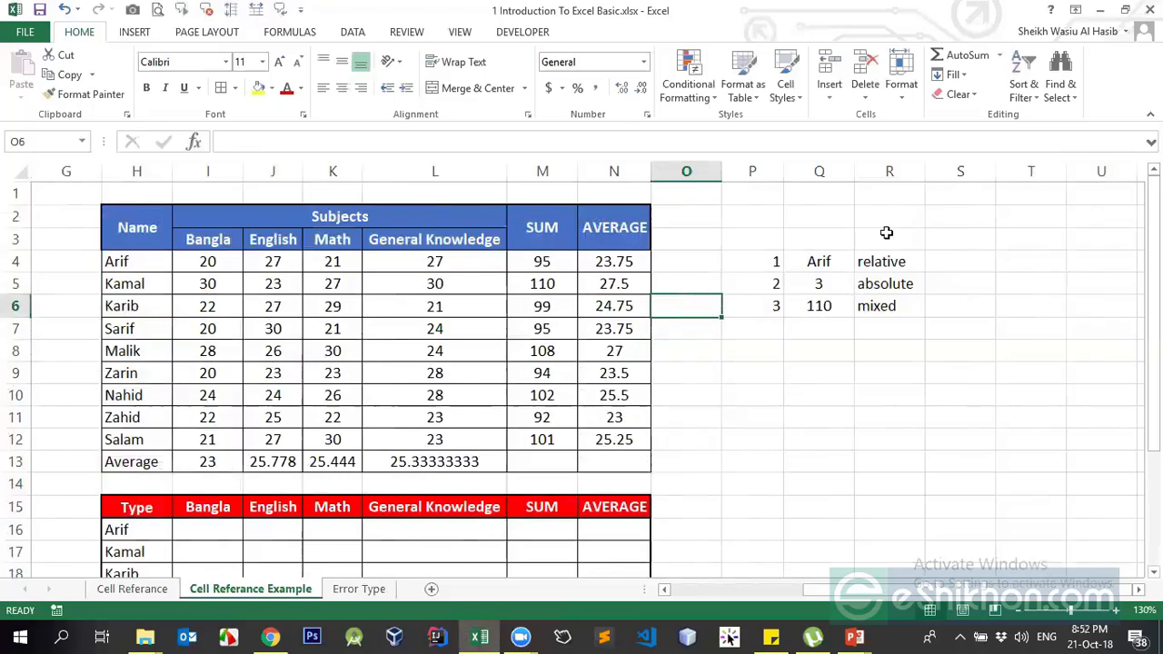
# Clear the relative/absolute/mixed reference notes in P3:R6
pyautogui.moveTo(787, 260); pyautogui.dragTo(896, 312)
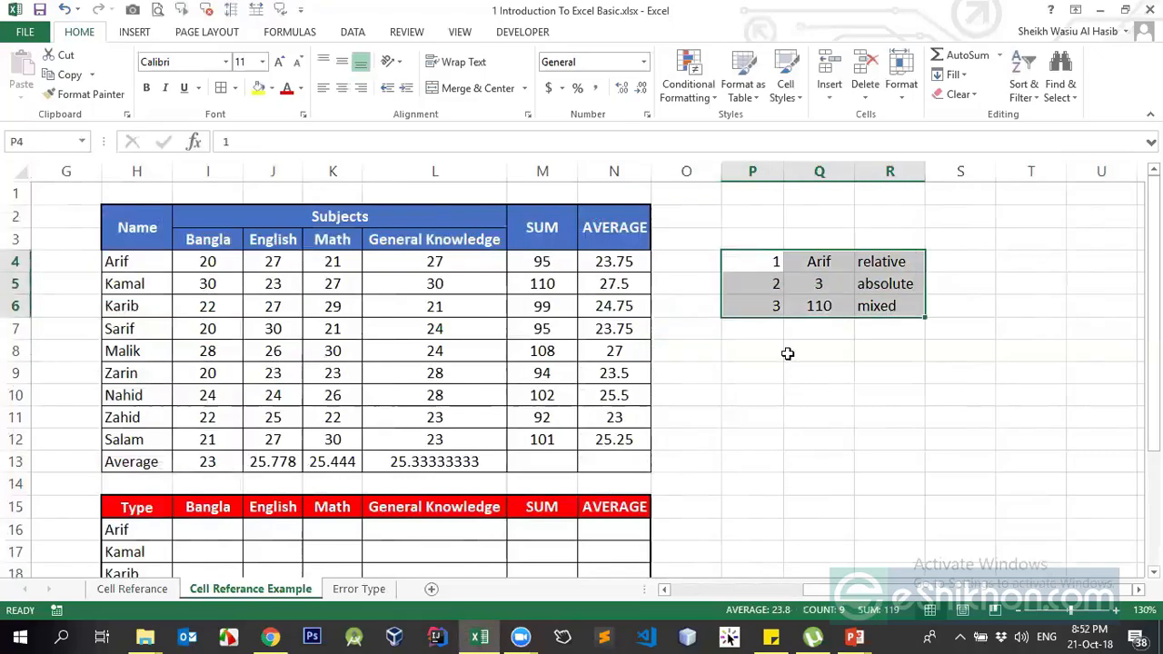
pyautogui.click(699, 334)
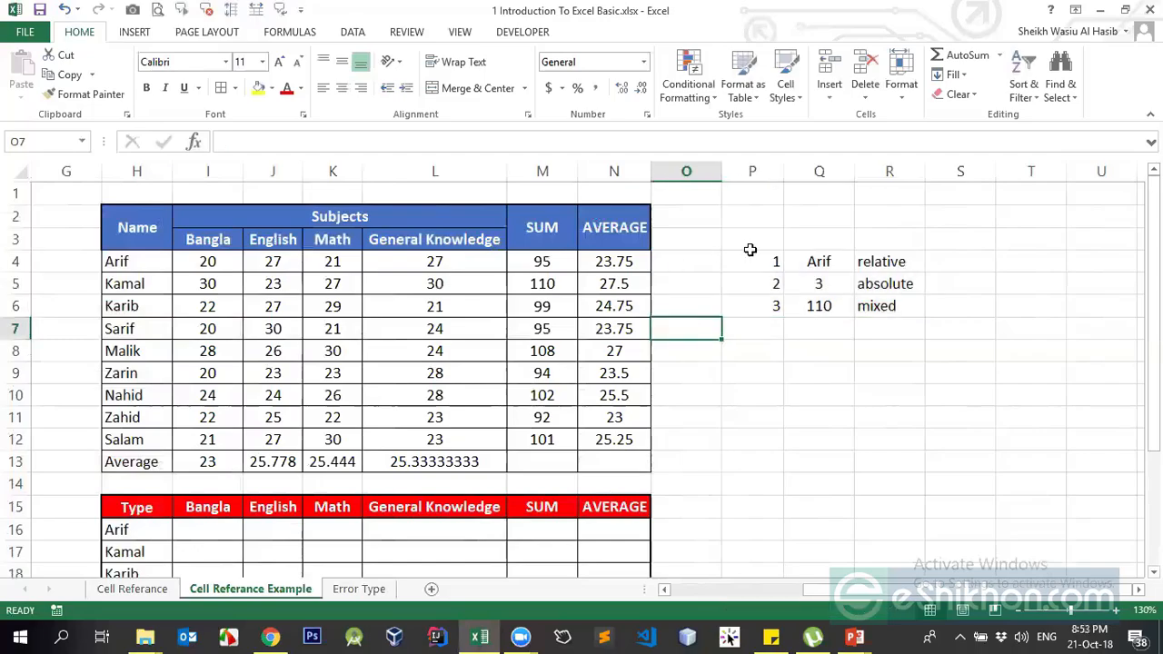
pyautogui.moveTo(771, 247); pyautogui.dragTo(874, 306)
pyautogui.press('Delete')
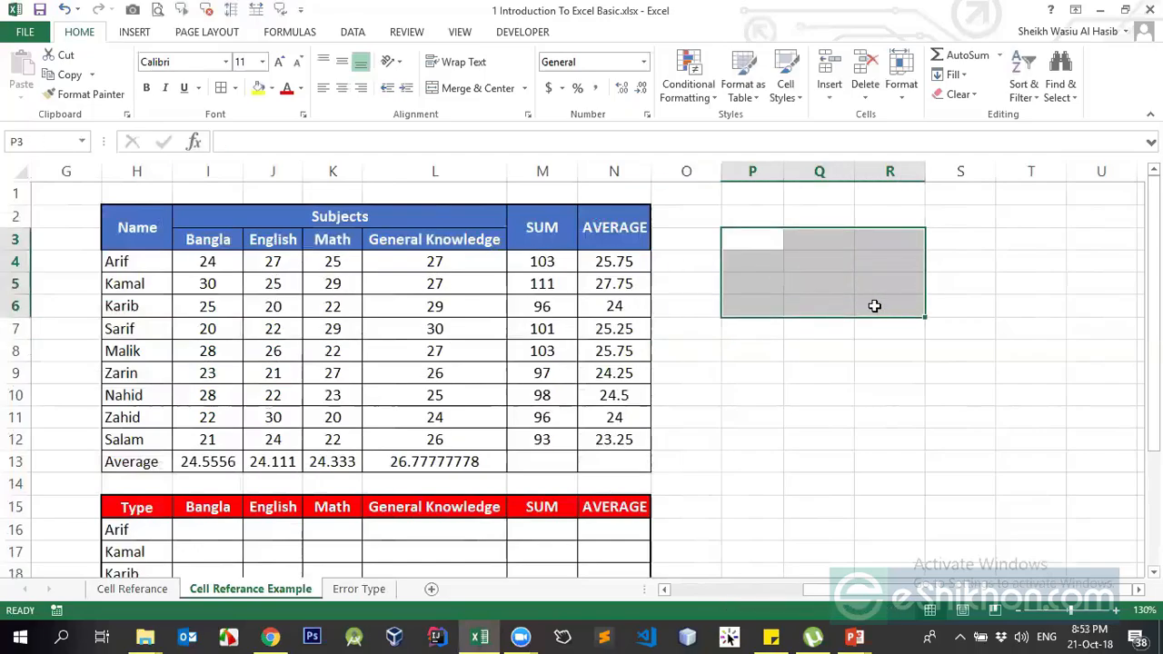
# Select the SUM cell M6, then switch to the running PowerPoint slide show
pyautogui.click(572, 305)
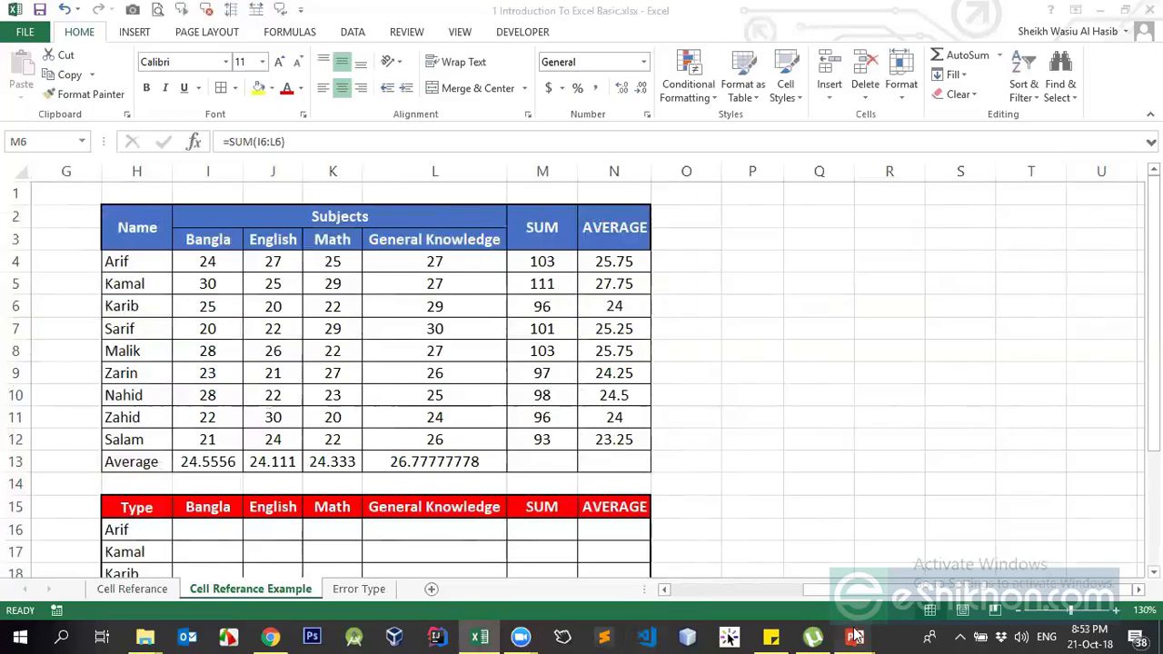
pyautogui.moveTo(854, 636)
pyautogui.click(916, 570)
# Move the slide show back to DATA TYPES, hiding the Float line so only Integer and Text/String show
pyautogui.press('Right')
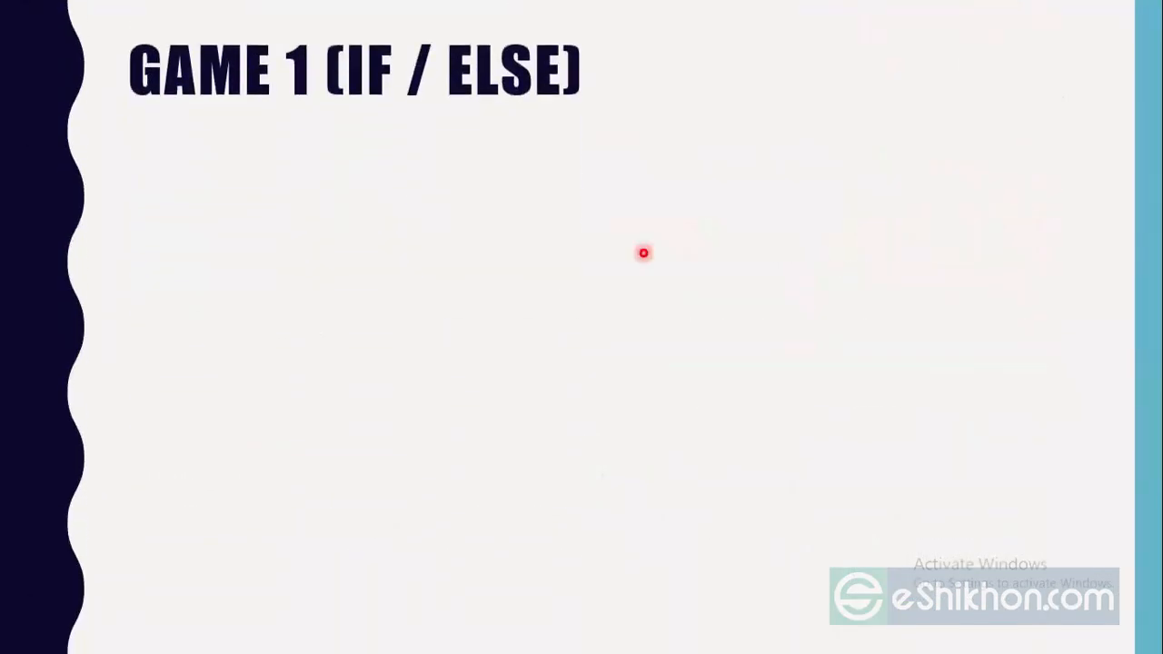
pyautogui.press('Left')
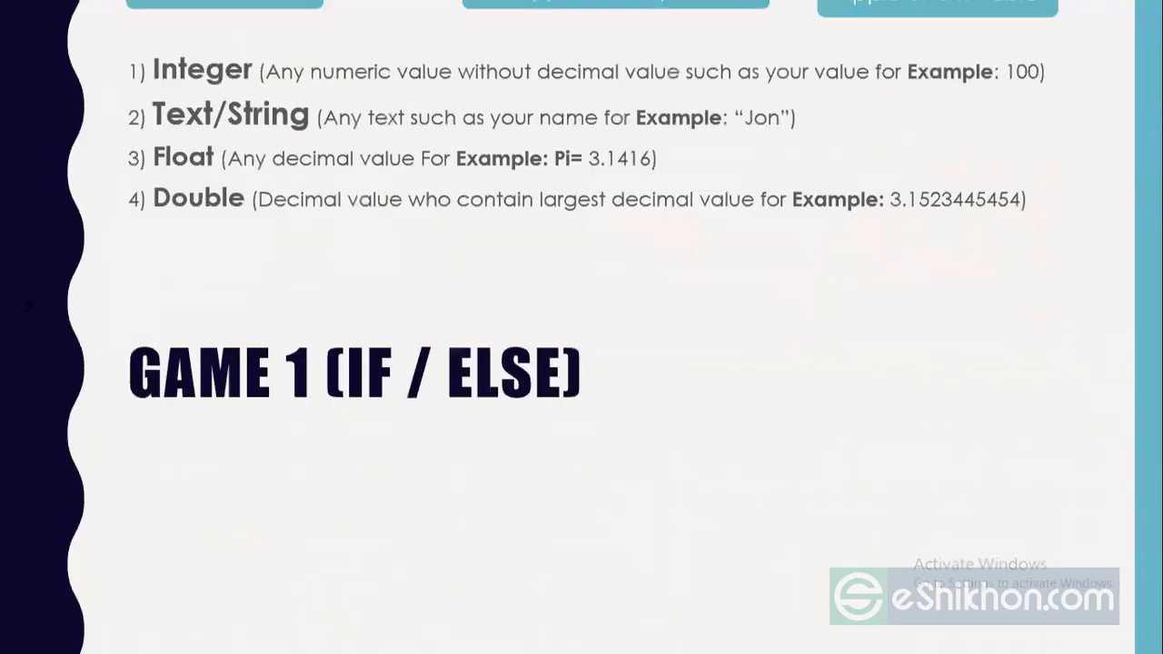
pyautogui.press('Left')
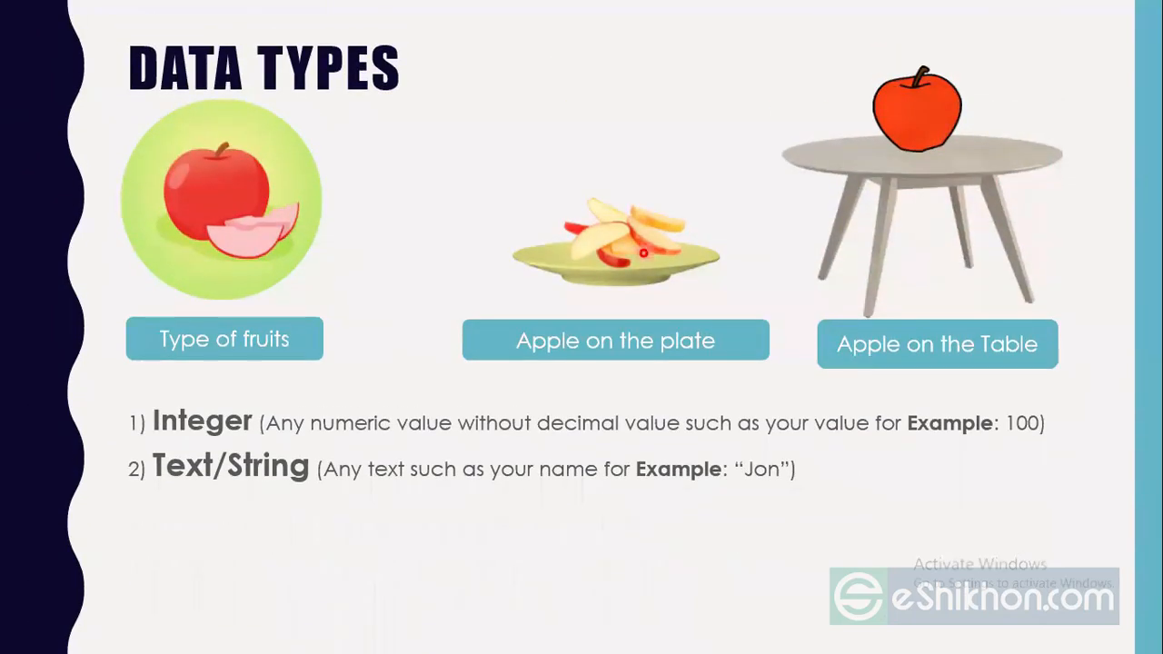
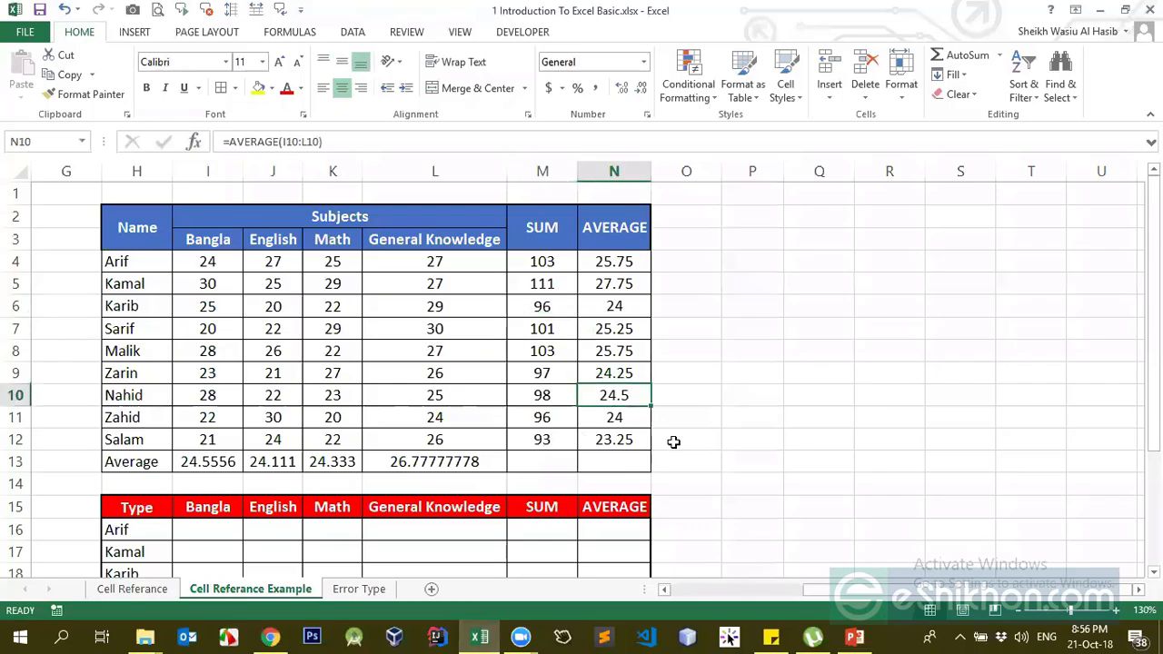
# Check the AVERAGE formula in N10, then select the empty cells P6 and P4
pyautogui.click(674, 440)
pyautogui.click(734, 309)
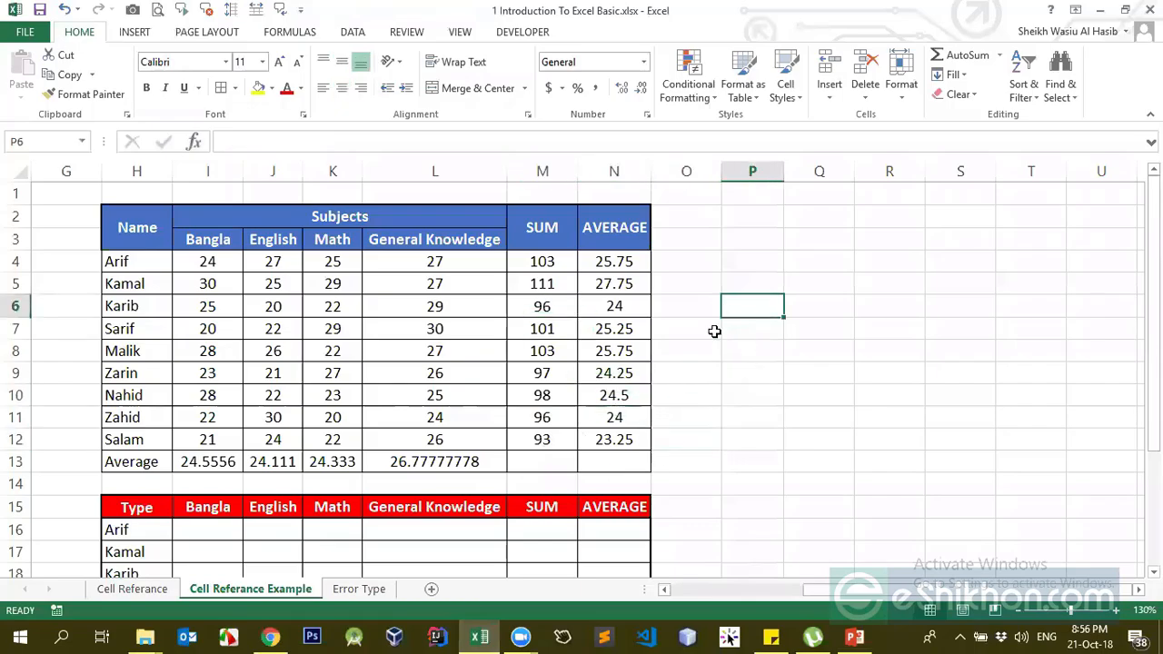
pyautogui.click(752, 262)
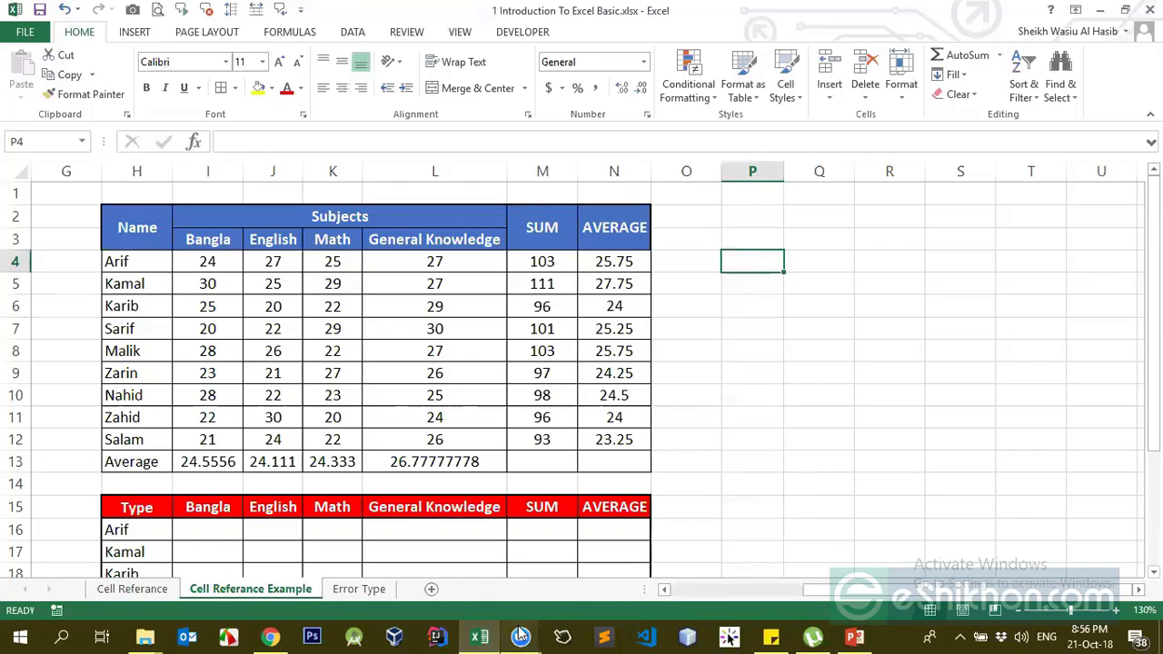
# Enter =IF(P2>10,"Yes","No") in cell P5
pyautogui.click(761, 289)
pyautogui.write('=IF(')
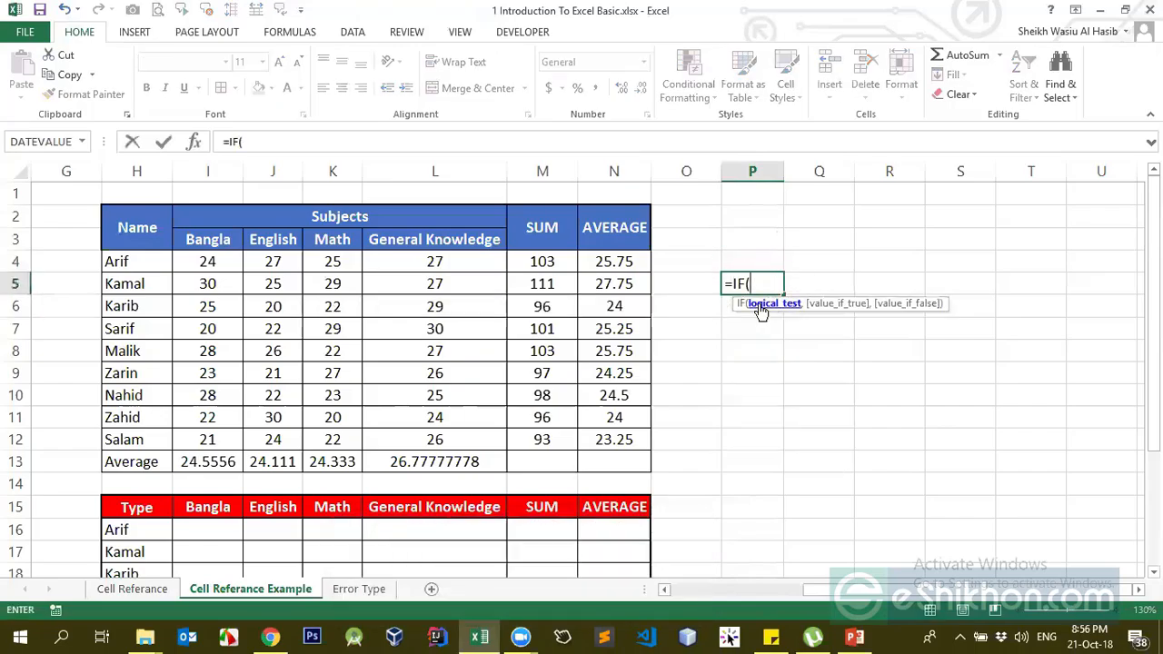
pyautogui.press('BackSpace')
pyautogui.press('BackSpace')
pyautogui.press('BackSpace')
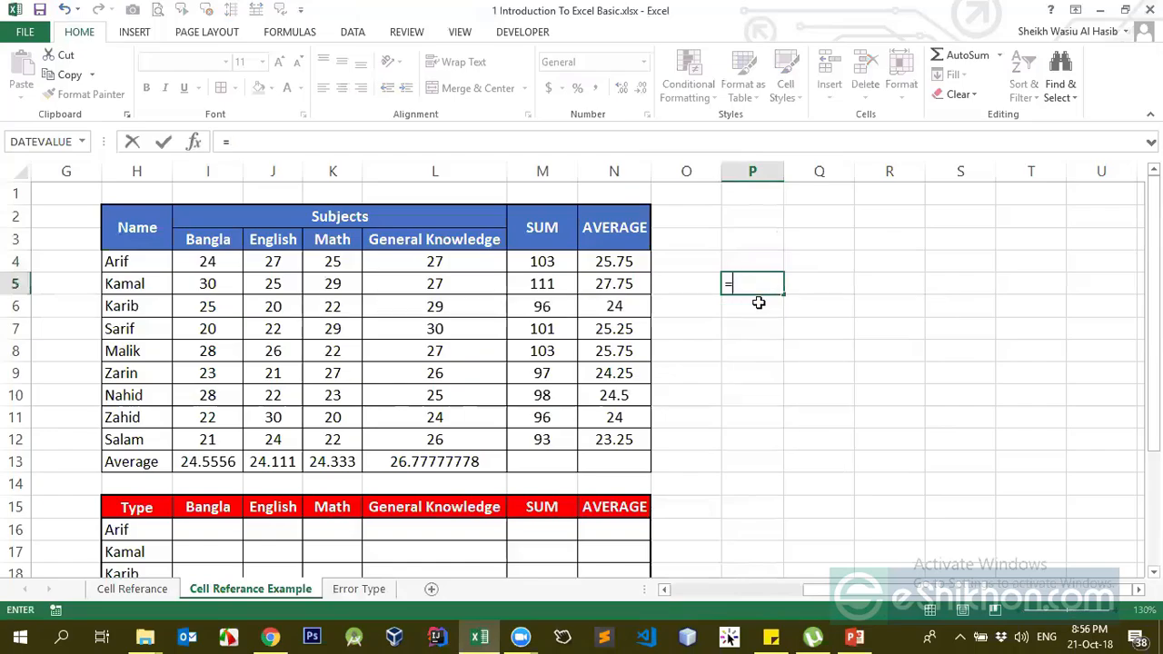
pyautogui.write('if')
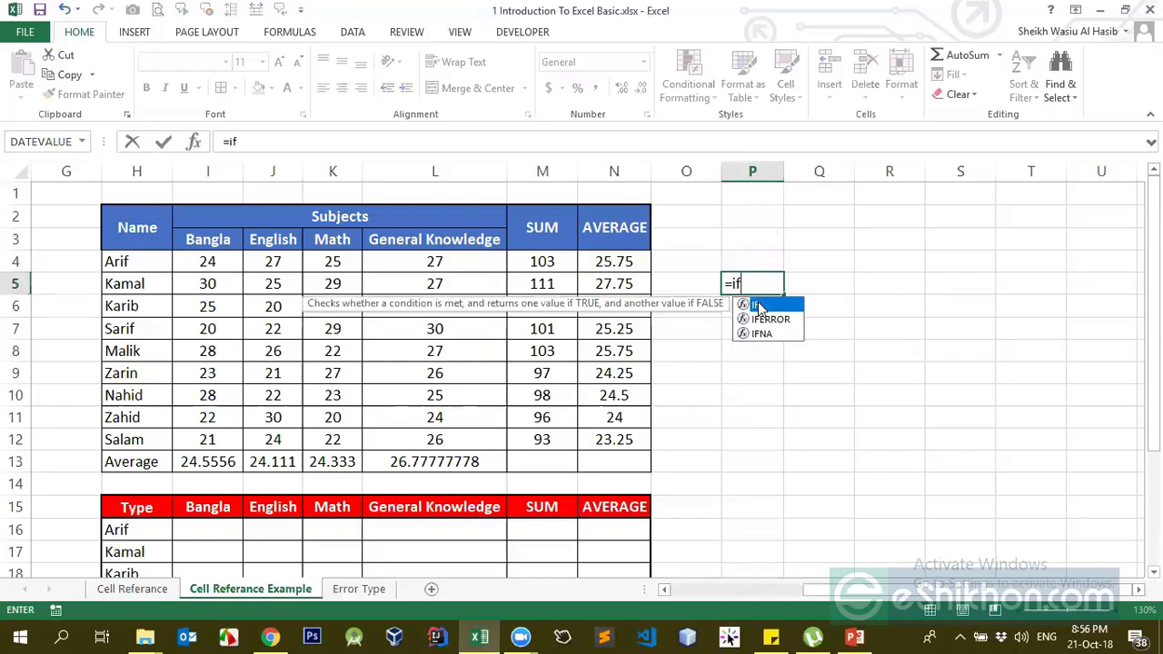
pyautogui.doubleClick(759, 306)
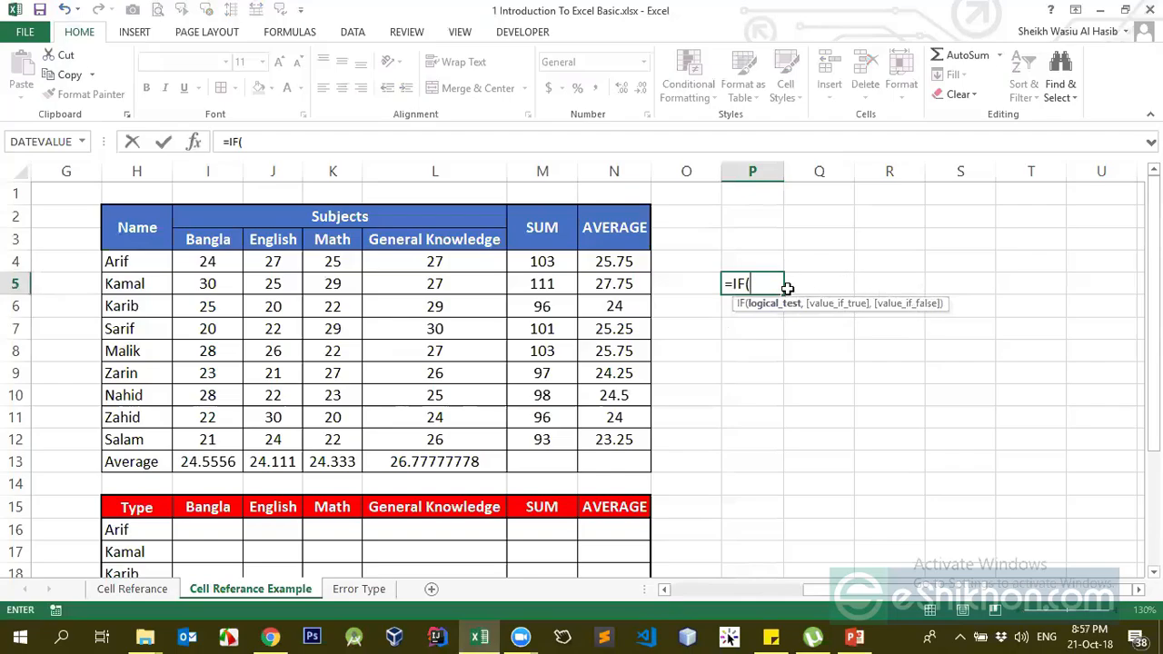
pyautogui.click(754, 217)
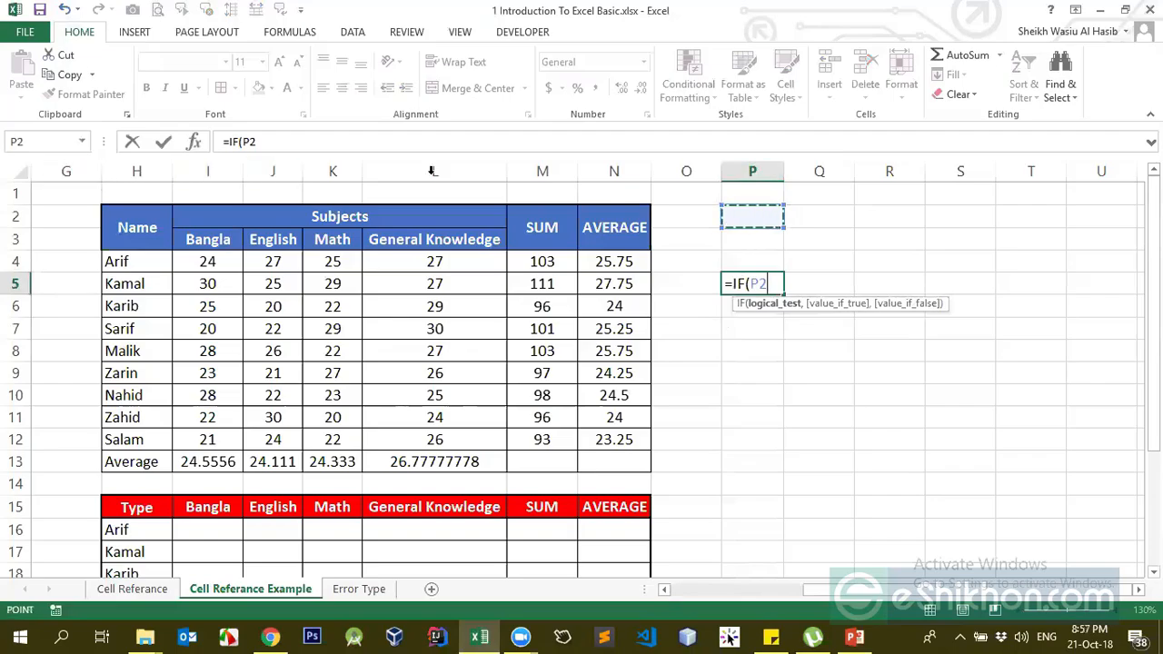
pyautogui.write('>')
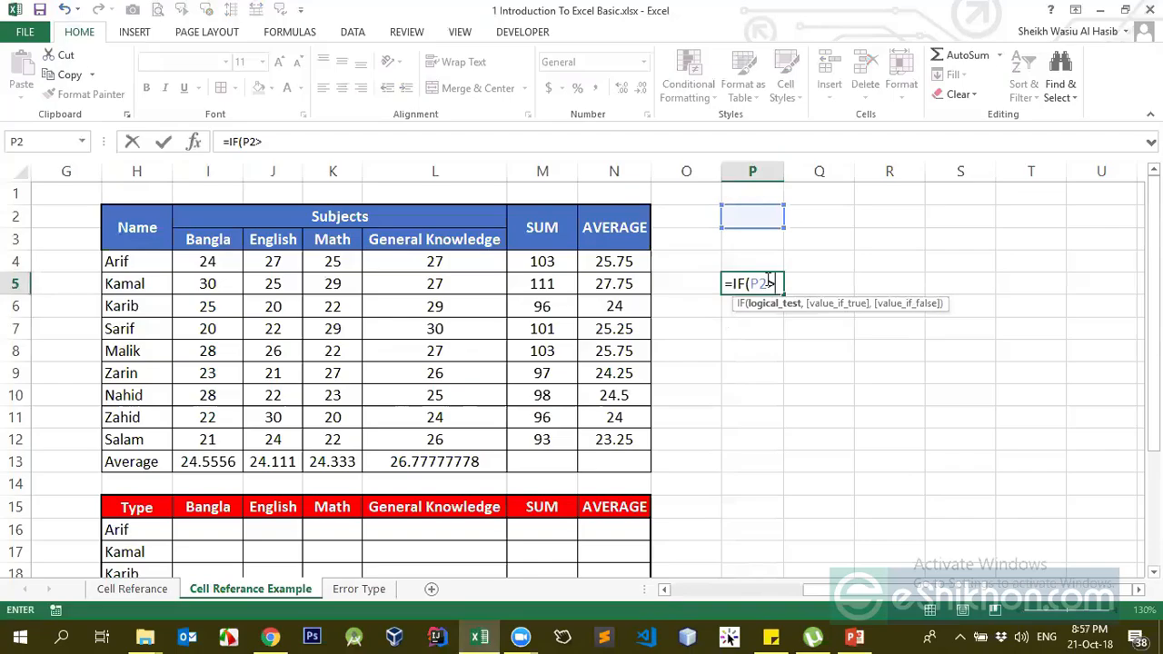
pyautogui.write('10,')
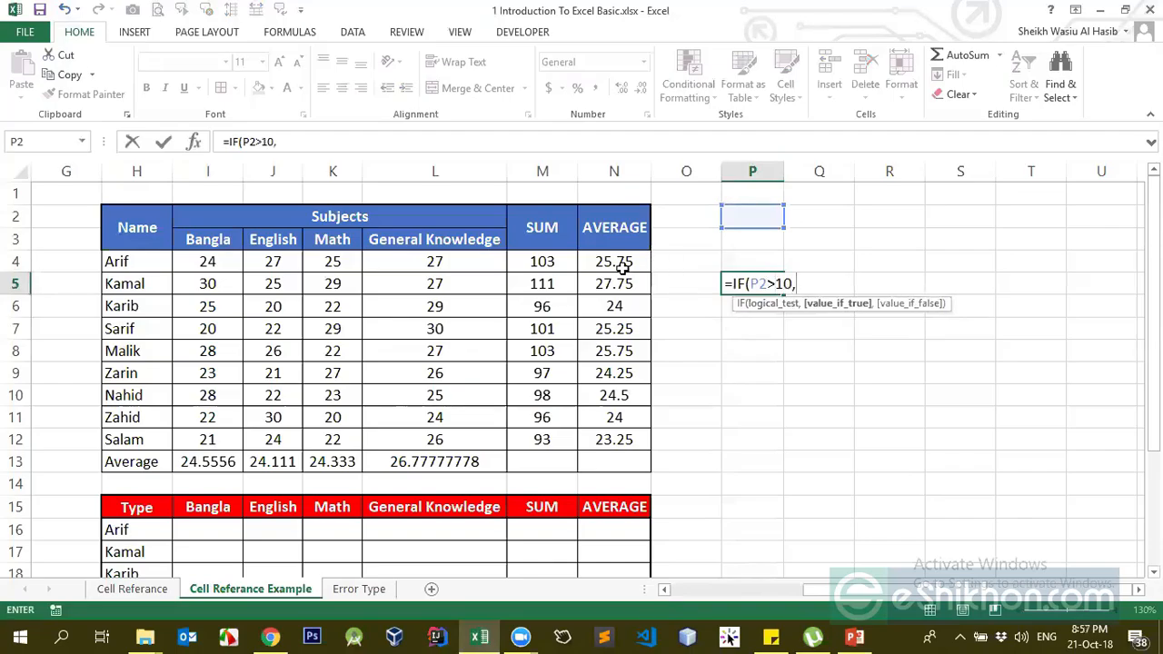
pyautogui.write('"Yes",')
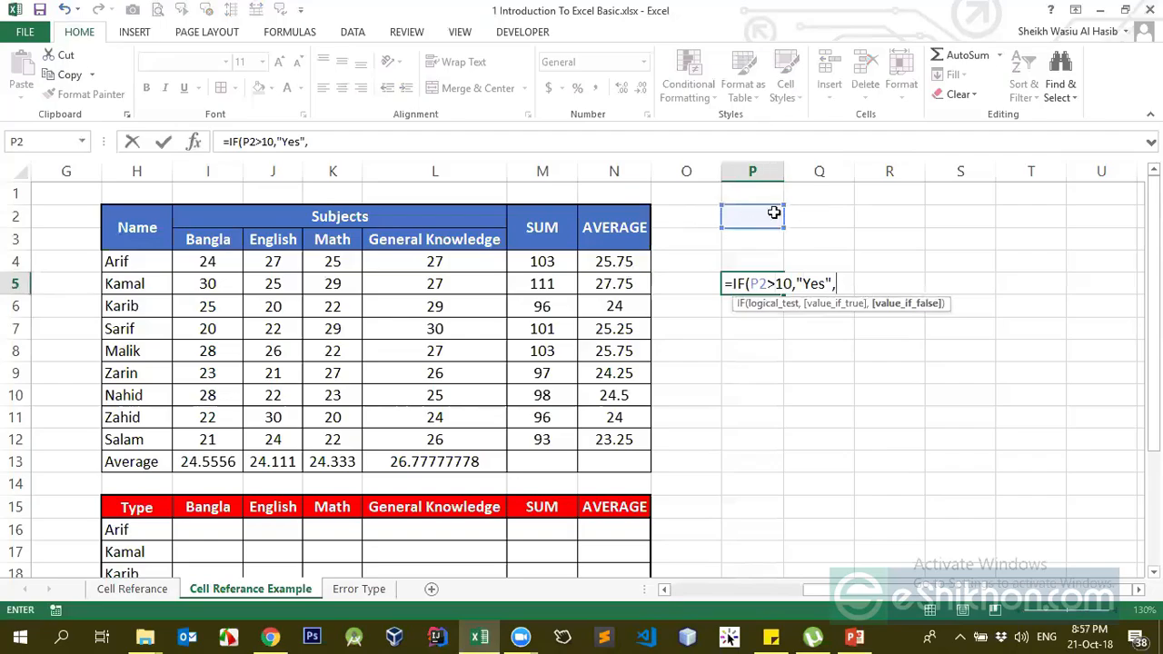
pyautogui.write('"')
pyautogui.write('No")')
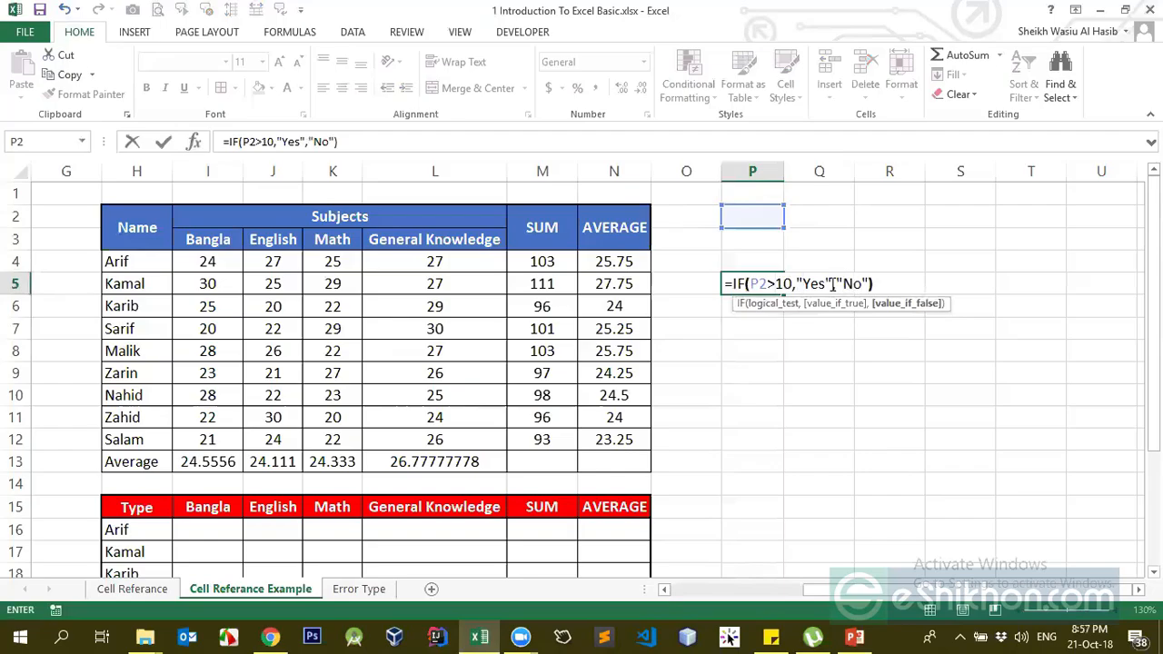
pyautogui.press('Return')
pyautogui.press('Up')
pyautogui.press('Up')
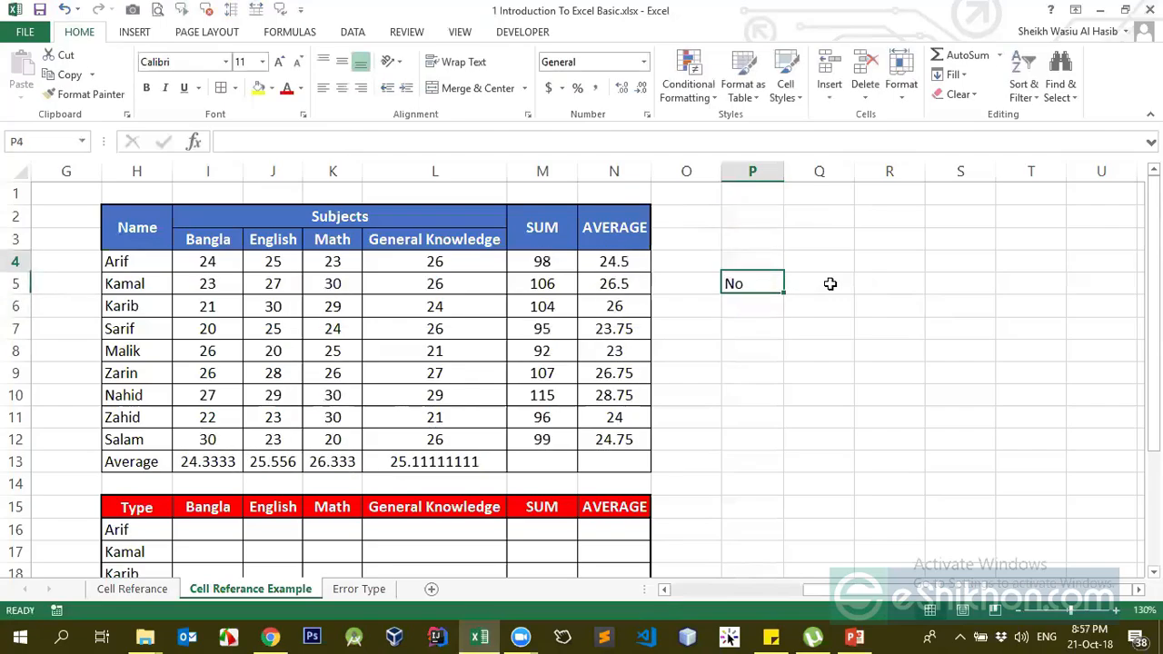
# Enter 10, then 11, in P2 so P5's IF result changes from No to Yes
pyautogui.press('Up')
pyautogui.press('Up')
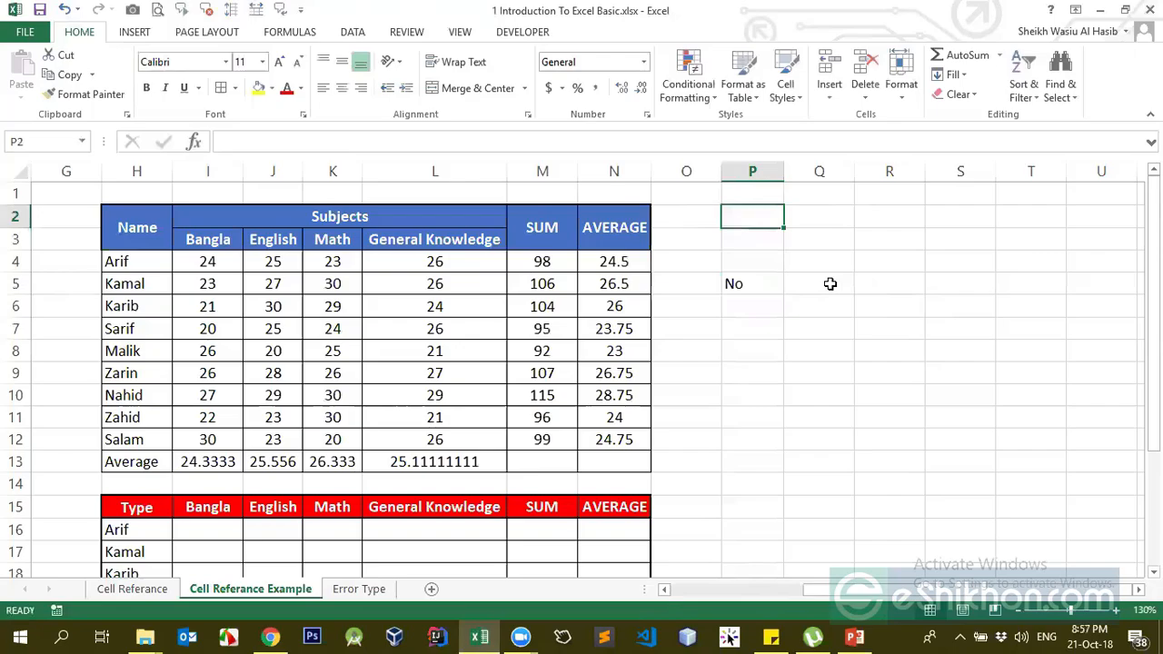
pyautogui.write('10')
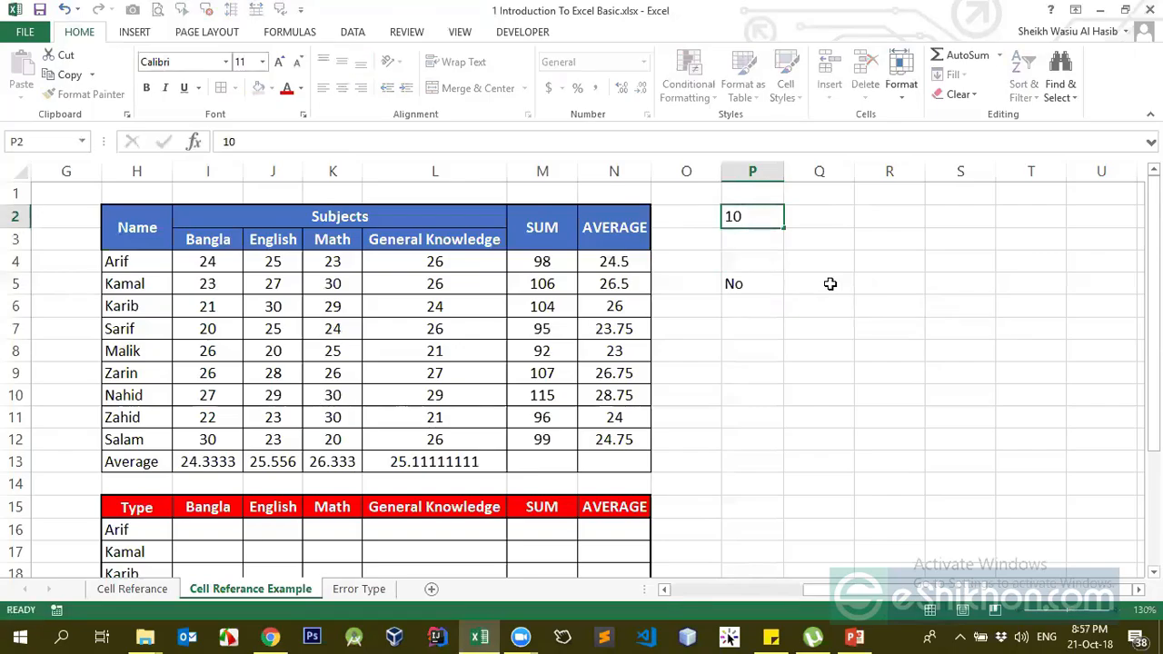
pyautogui.press('Return')
pyautogui.press('Up')
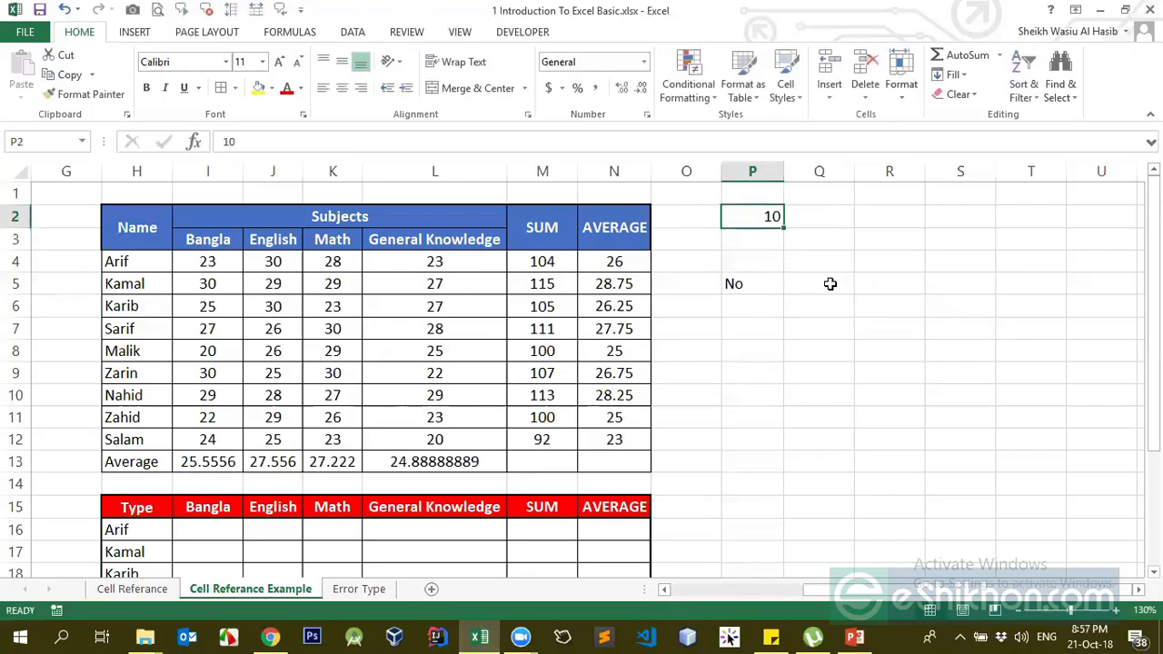
pyautogui.write('11')
pyautogui.press('Return')
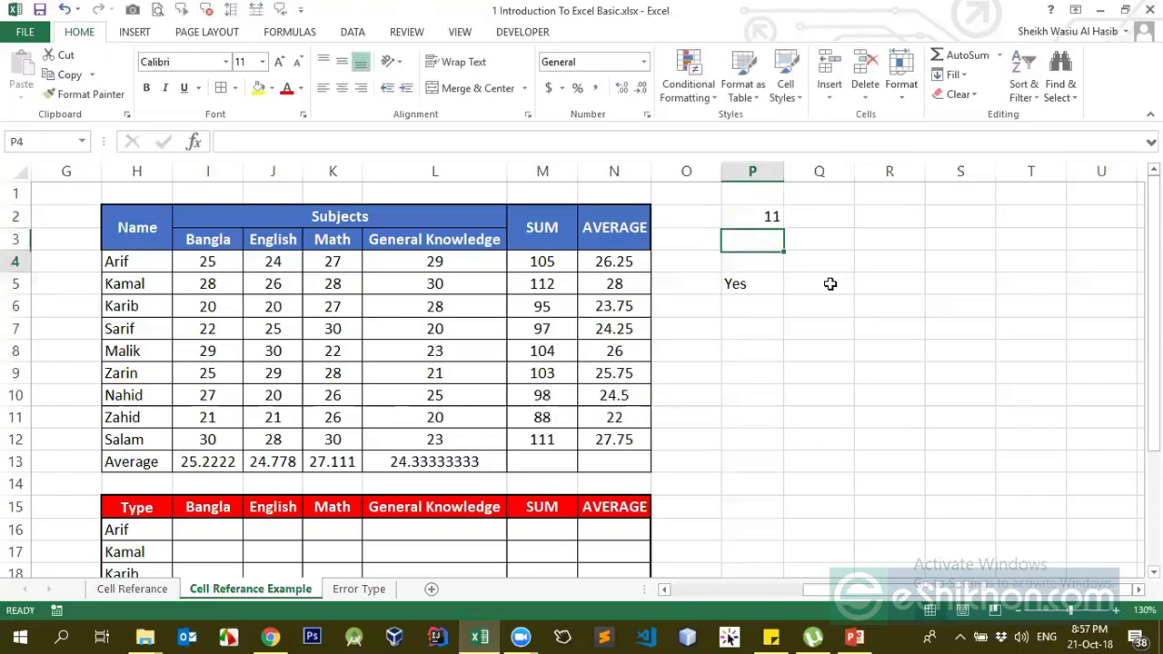
pyautogui.press('Down')
pyautogui.press('Down')
pyautogui.press('Up')
pyautogui.click(766, 200)
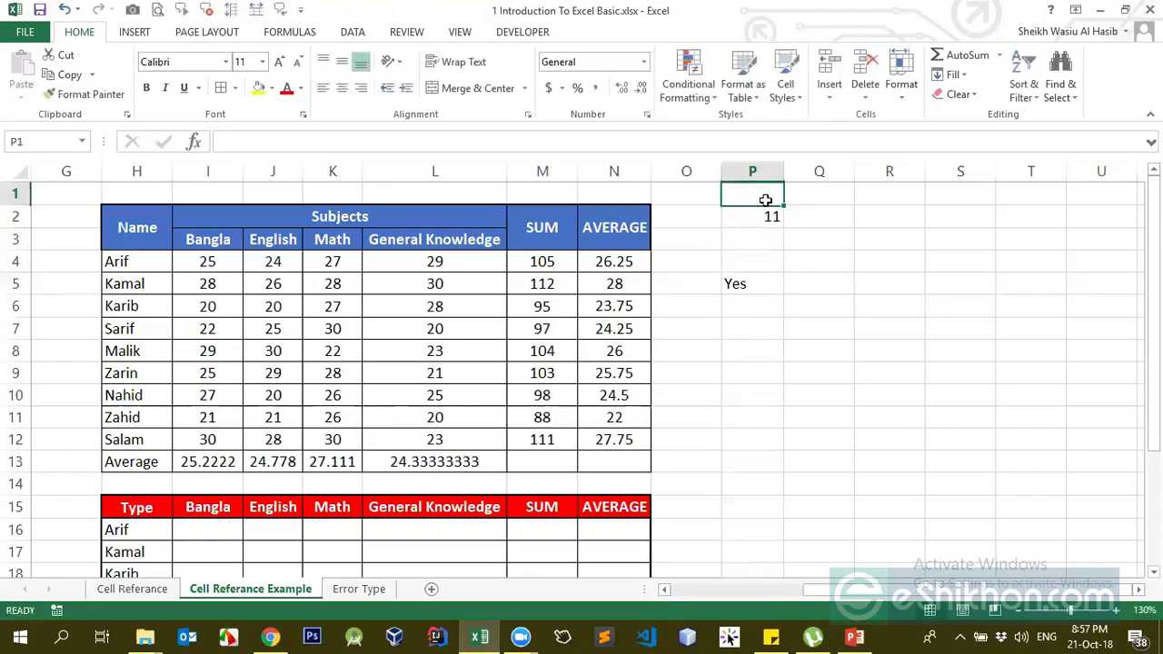
pyautogui.click(758, 218)
pyautogui.click(735, 281)
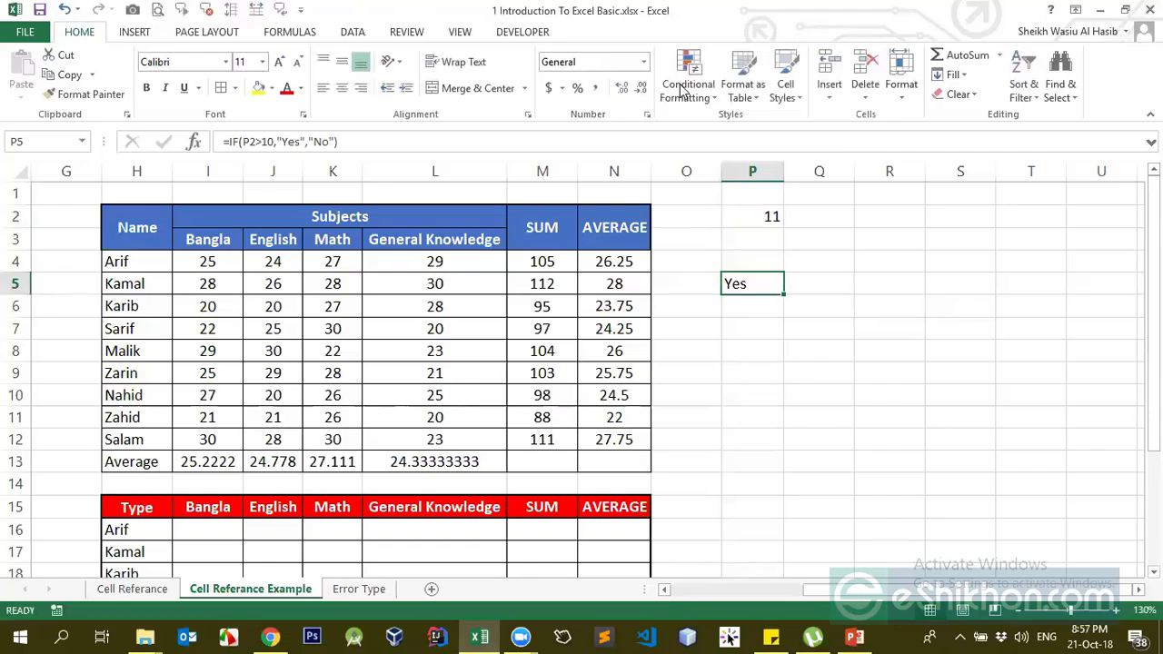
pyautogui.click(624, 566)
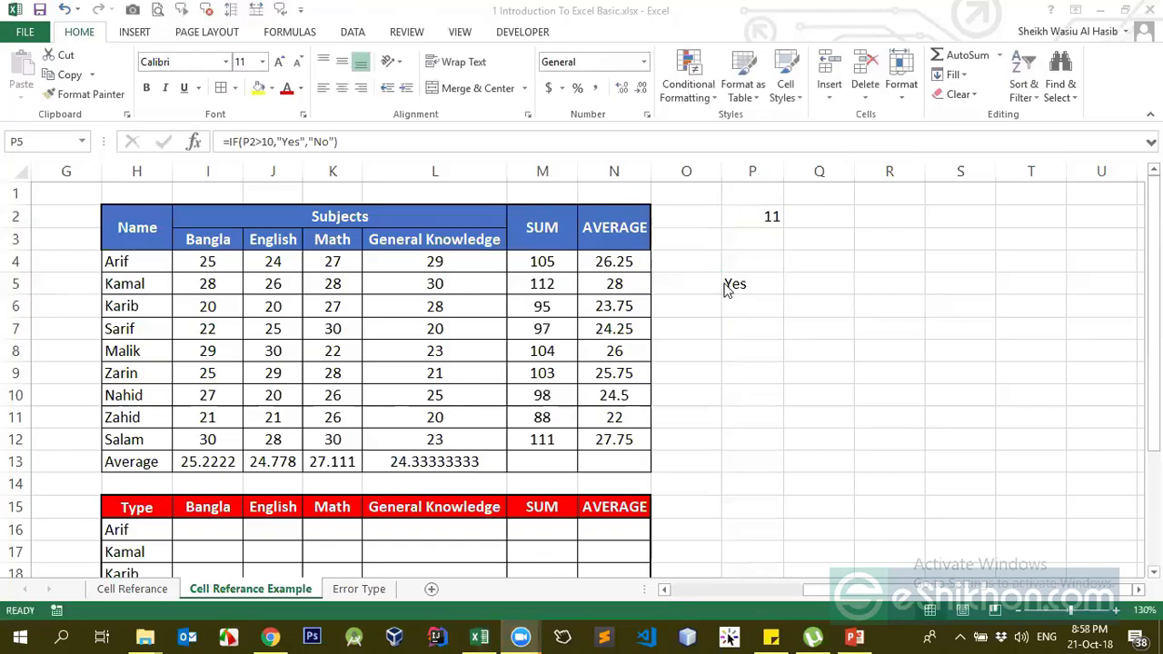
# Center-align the contents of column P
pyautogui.click(751, 172)
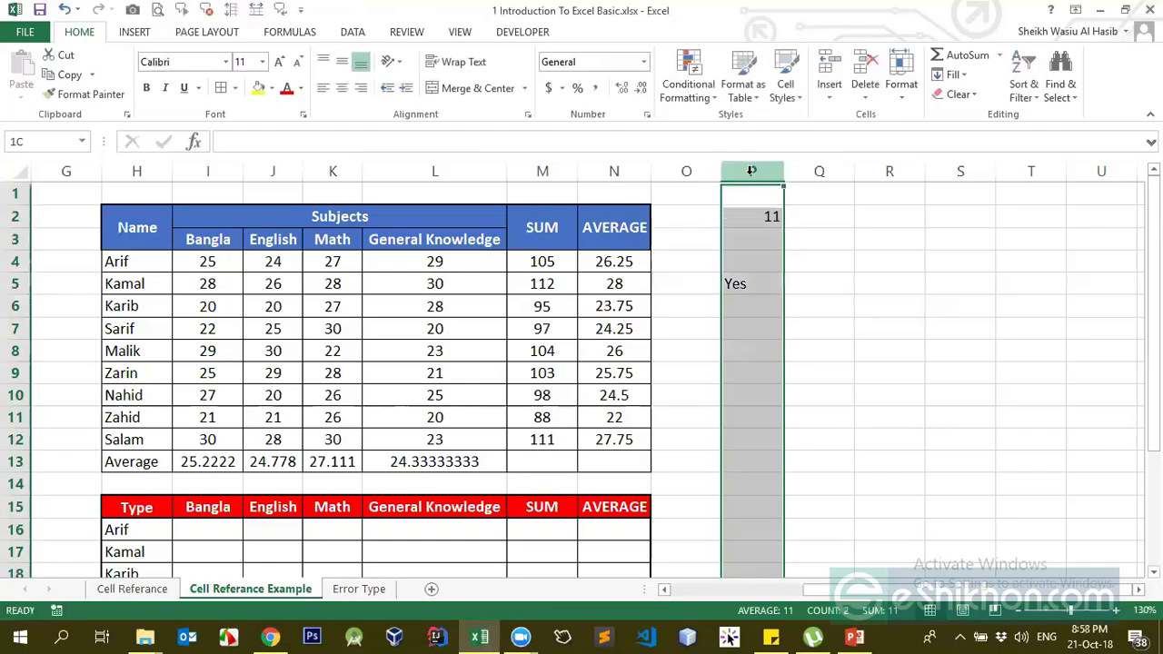
pyautogui.click(341, 88)
pyautogui.click(752, 283)
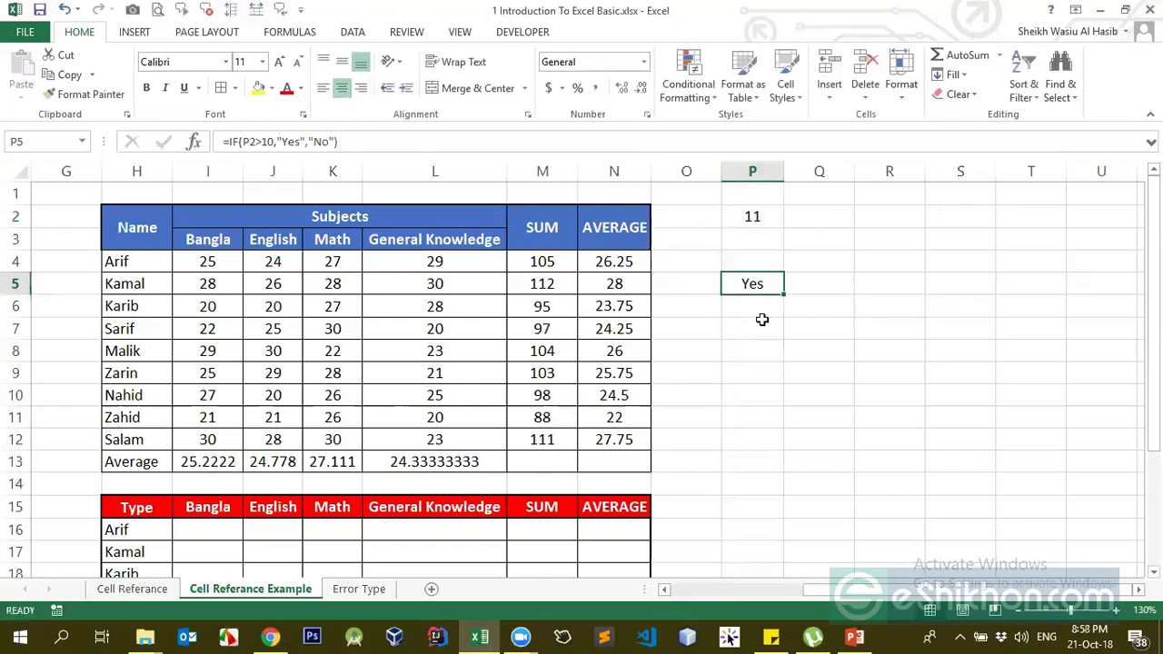
# Delete the old Yes/No IF formula from cell P5
pyautogui.click(332, 142)
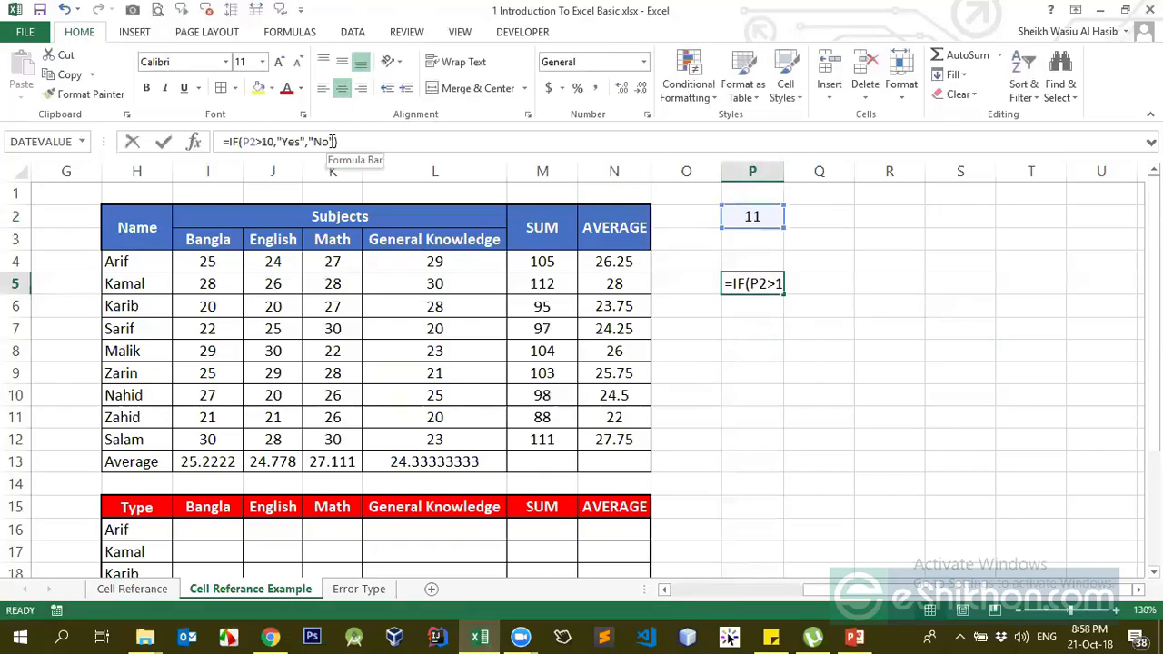
pyautogui.moveTo(333, 142); pyautogui.dragTo(308, 143)
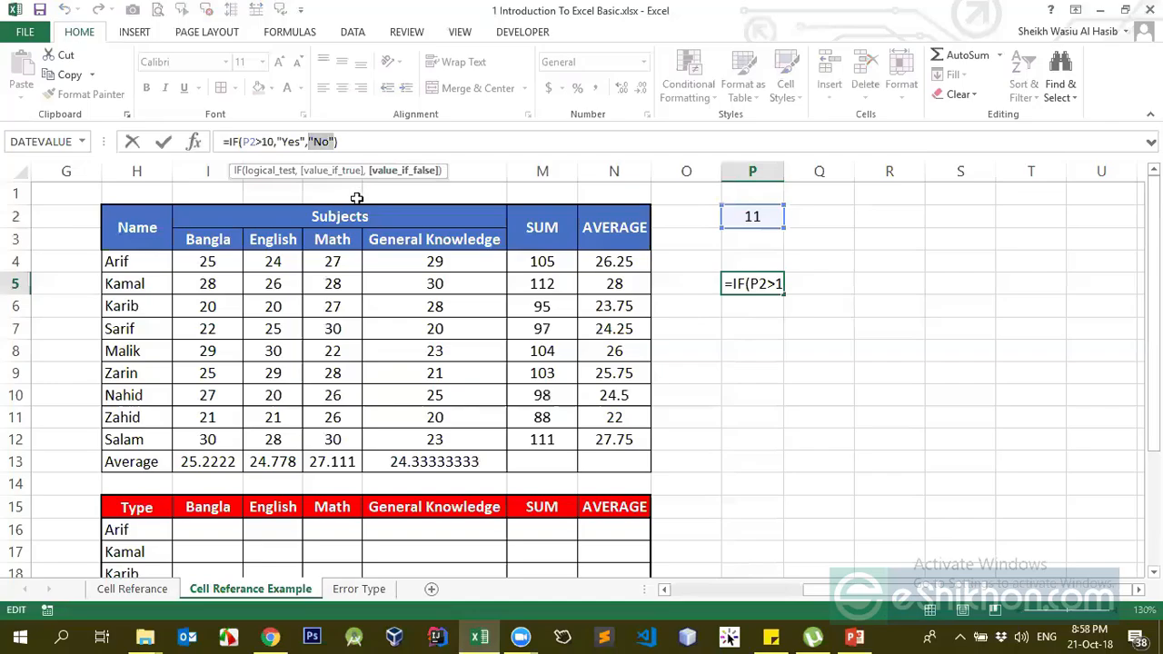
pyautogui.press('BackSpace')
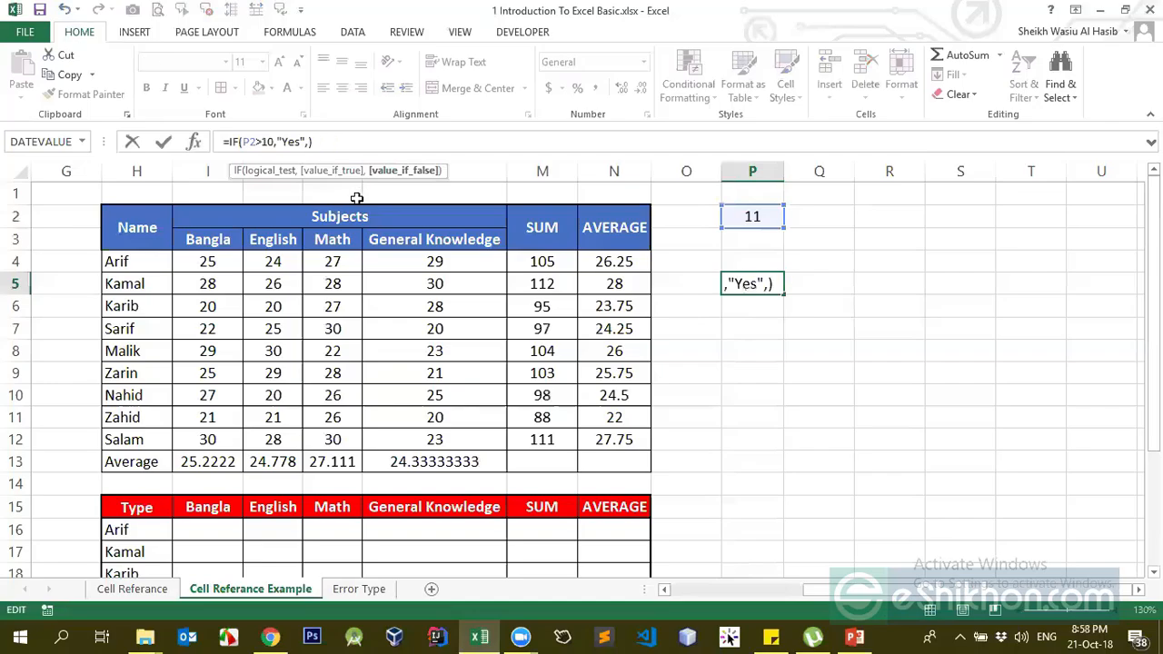
pyautogui.moveTo(345, 138); pyautogui.dragTo(60, 141)
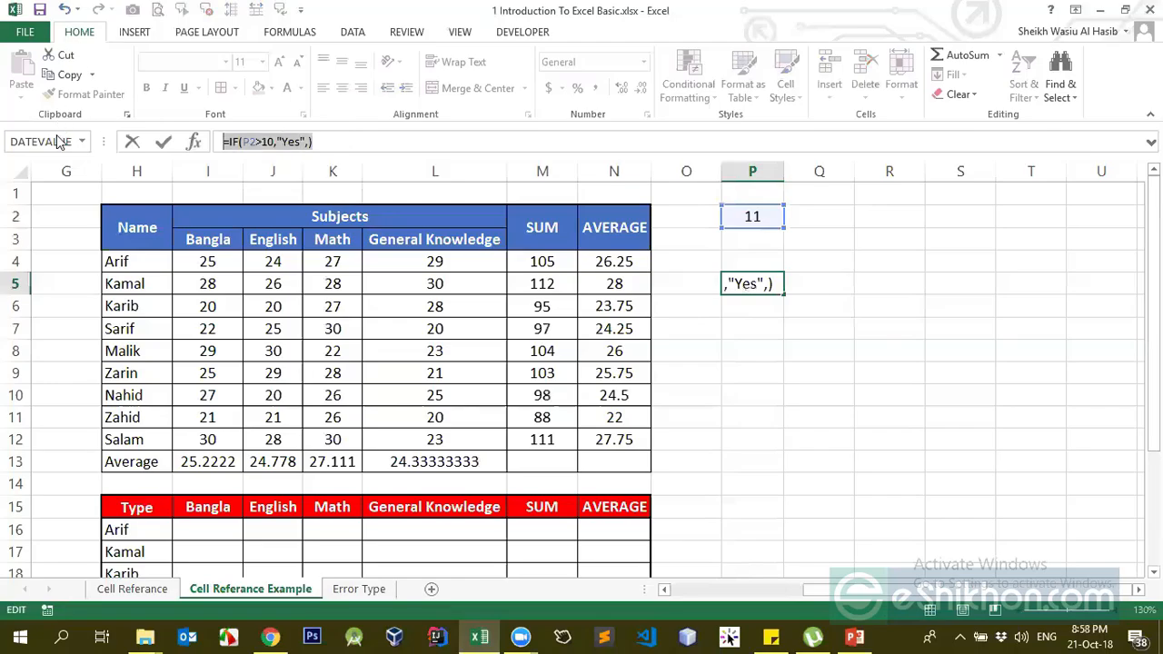
pyautogui.press('BackSpace')
pyautogui.press('Return')
pyautogui.press('Up')
# Start a new IF in P5 testing P2 against a first name, returning an "I am …" message with that name
pyautogui.write('=')
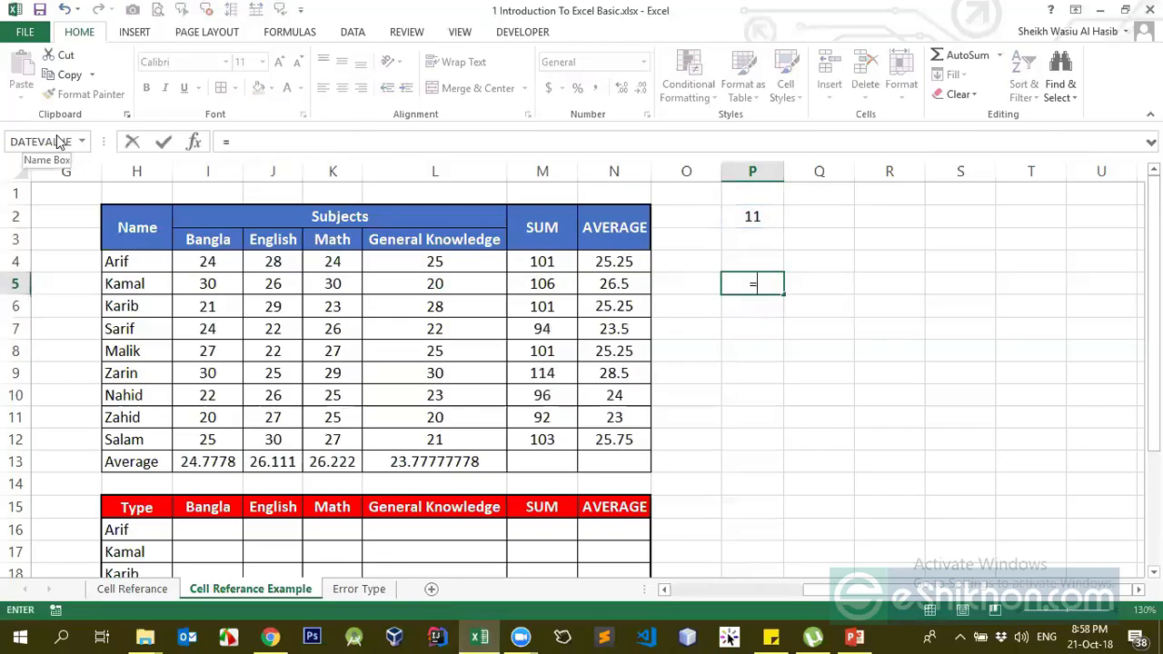
pyautogui.write('if')
pyautogui.press('Tab')
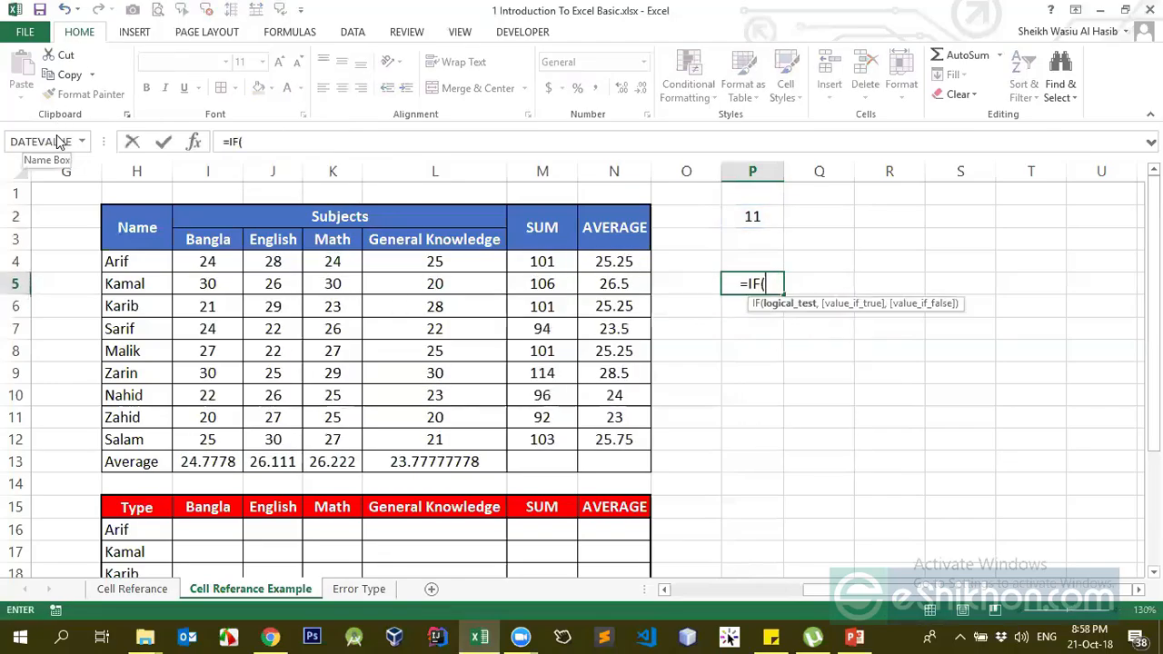
pyautogui.click(735, 223)
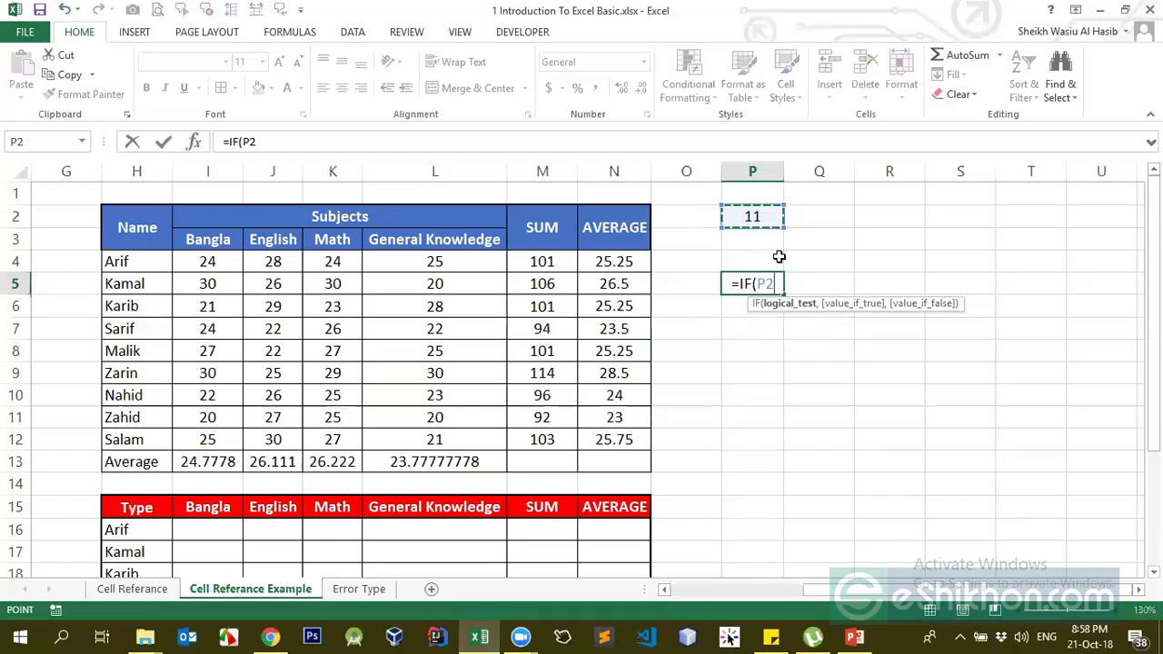
pyautogui.write('="')
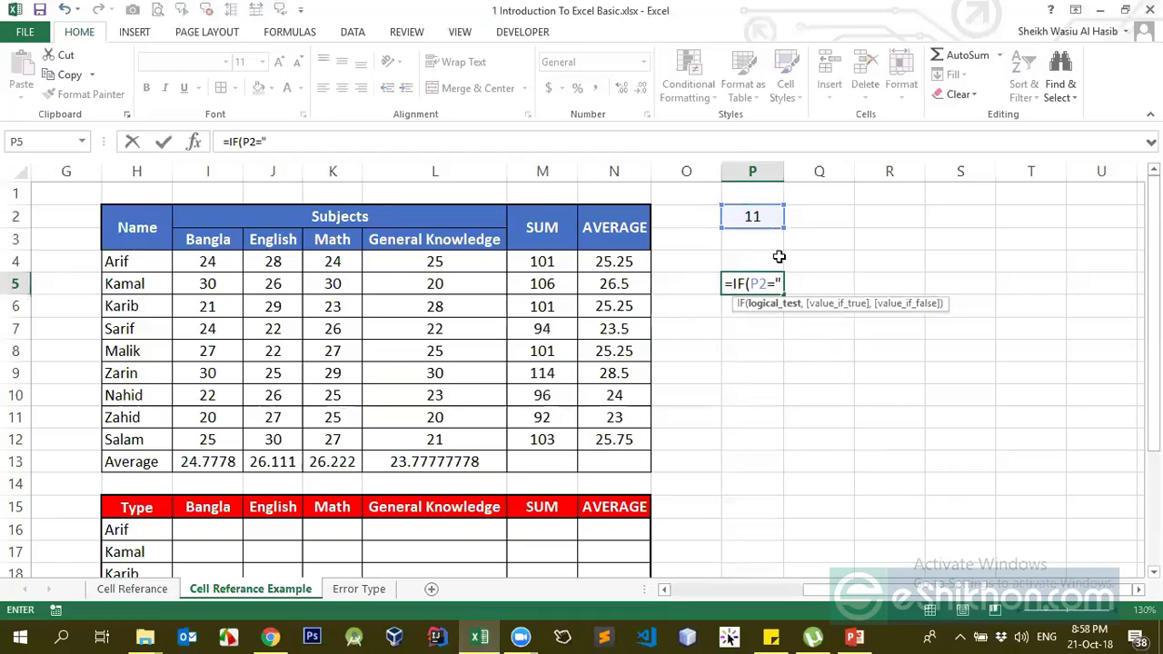
pyautogui.write('H')
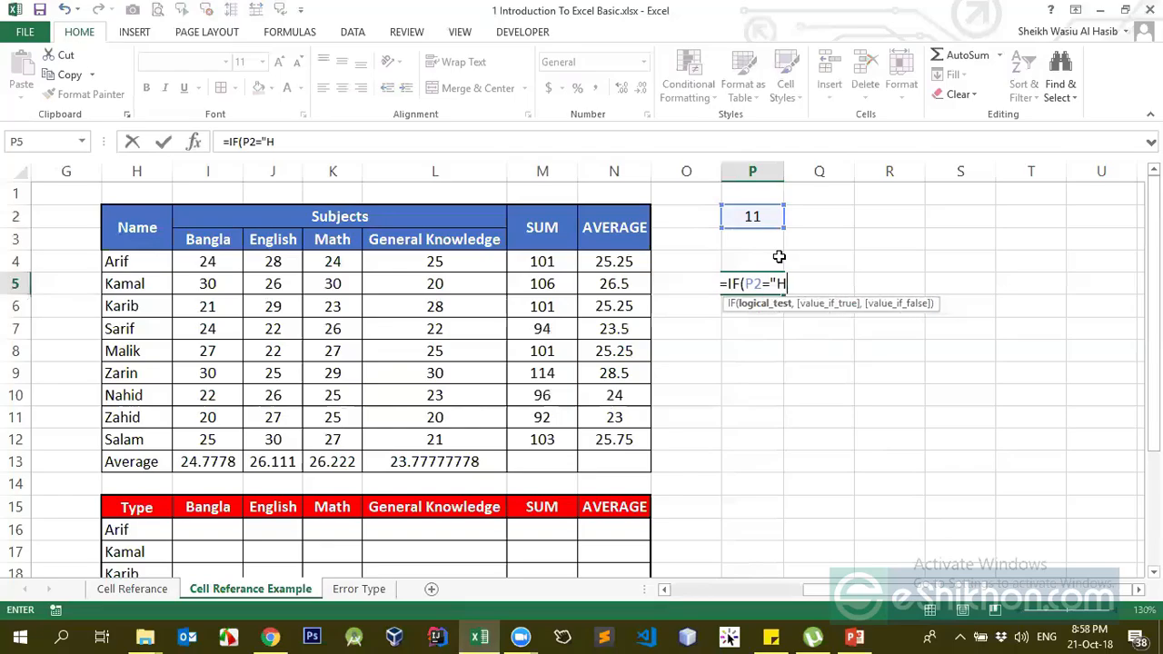
pyautogui.write('asib"')
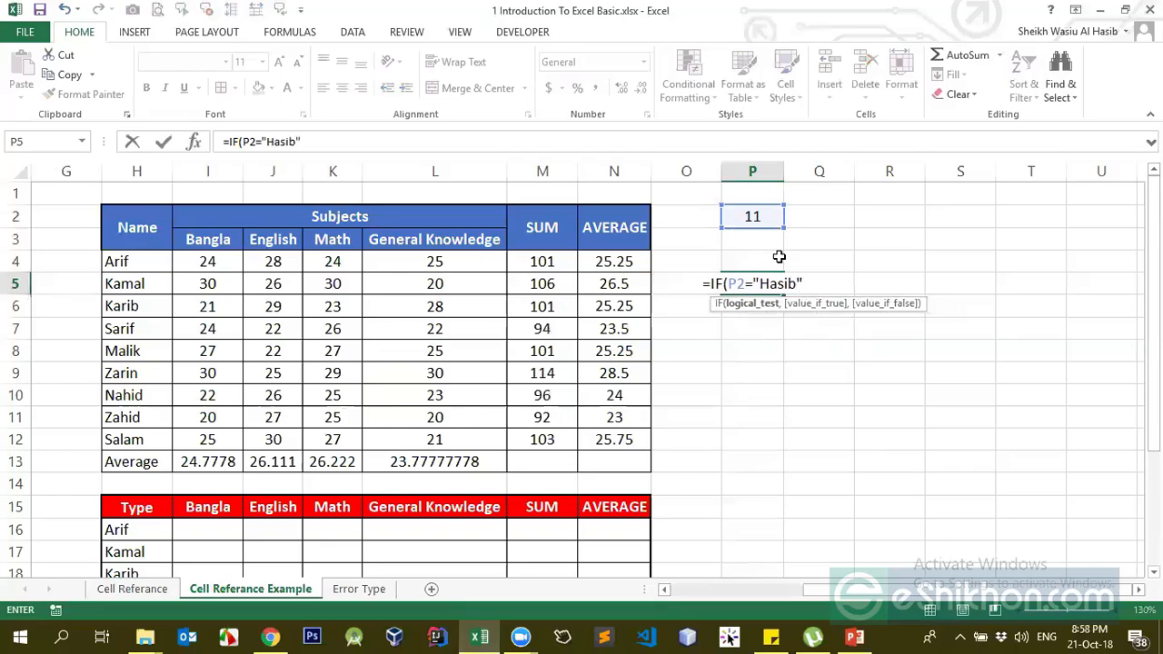
pyautogui.write(',"')
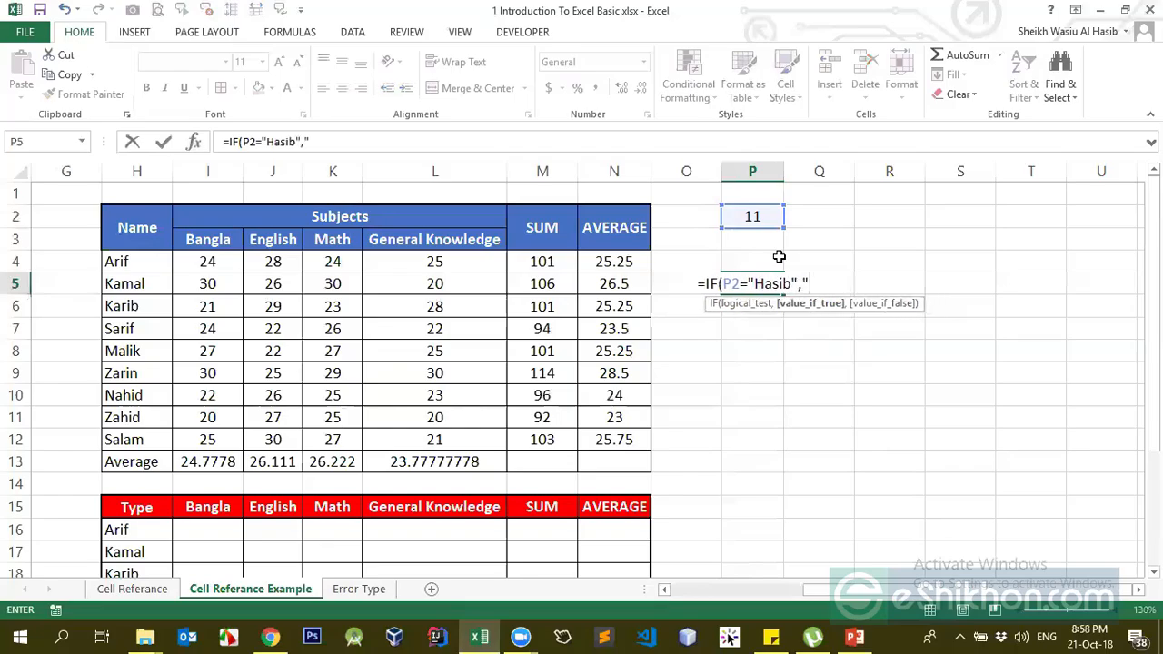
pyautogui.write('I am hasib')
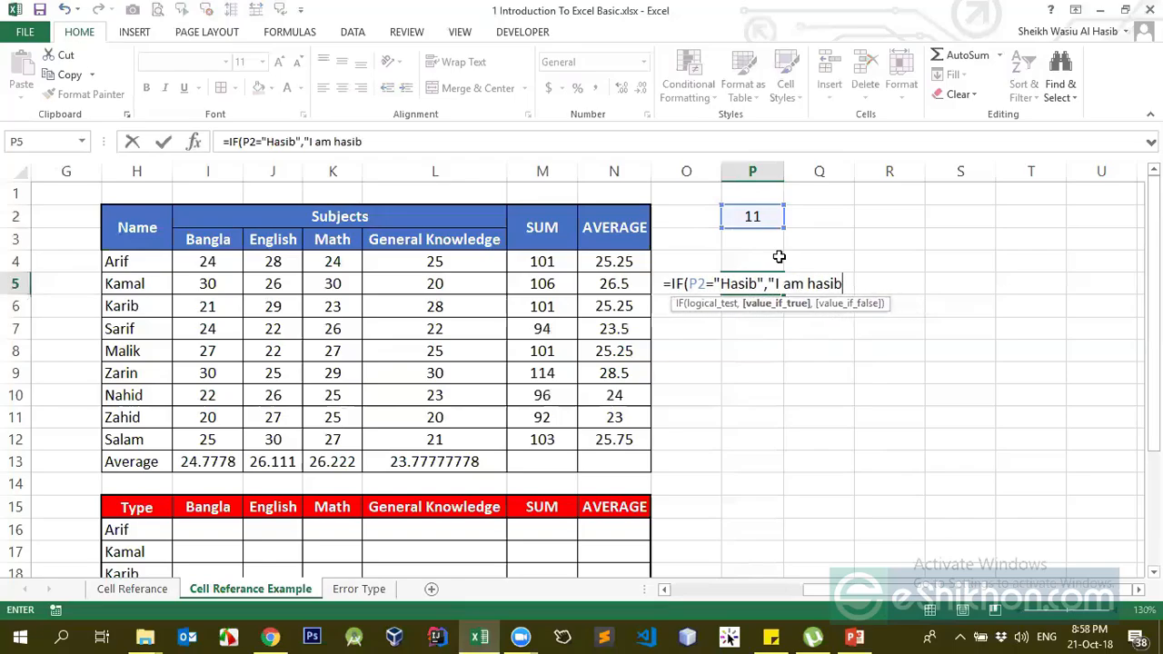
pyautogui.write('"')
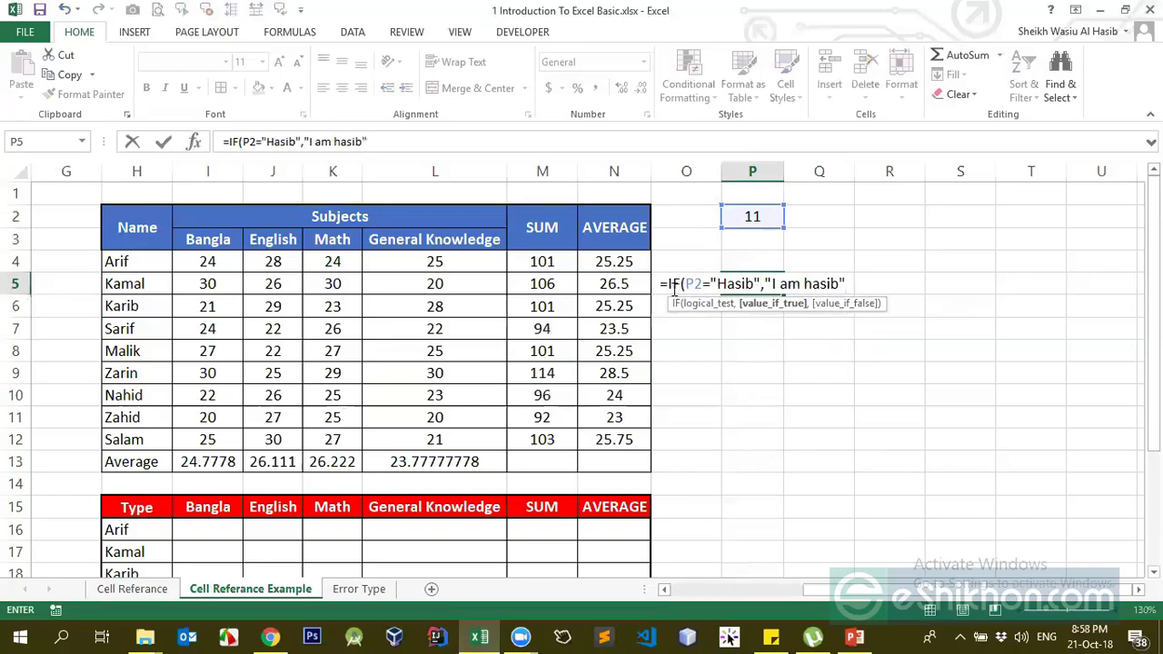
pyautogui.moveTo(684, 284); pyautogui.dragTo(699, 282)
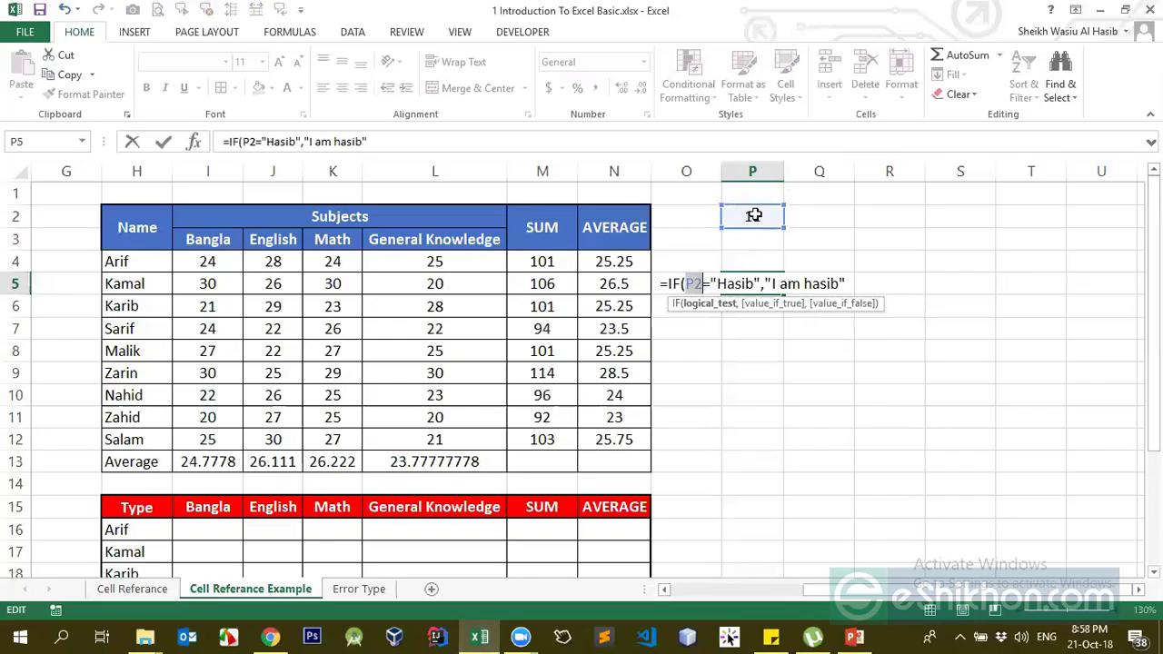
pyautogui.click(707, 282)
pyautogui.moveTo(703, 284); pyautogui.dragTo(682, 284)
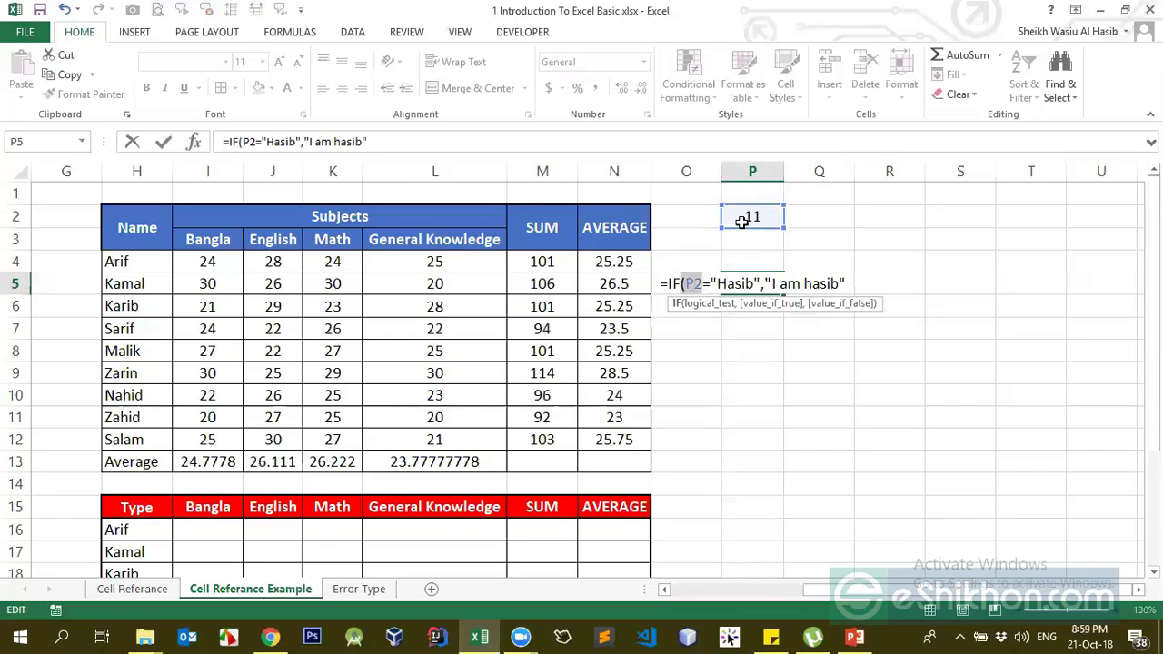
pyautogui.click(712, 285)
pyautogui.moveTo(712, 284); pyautogui.dragTo(761, 272)
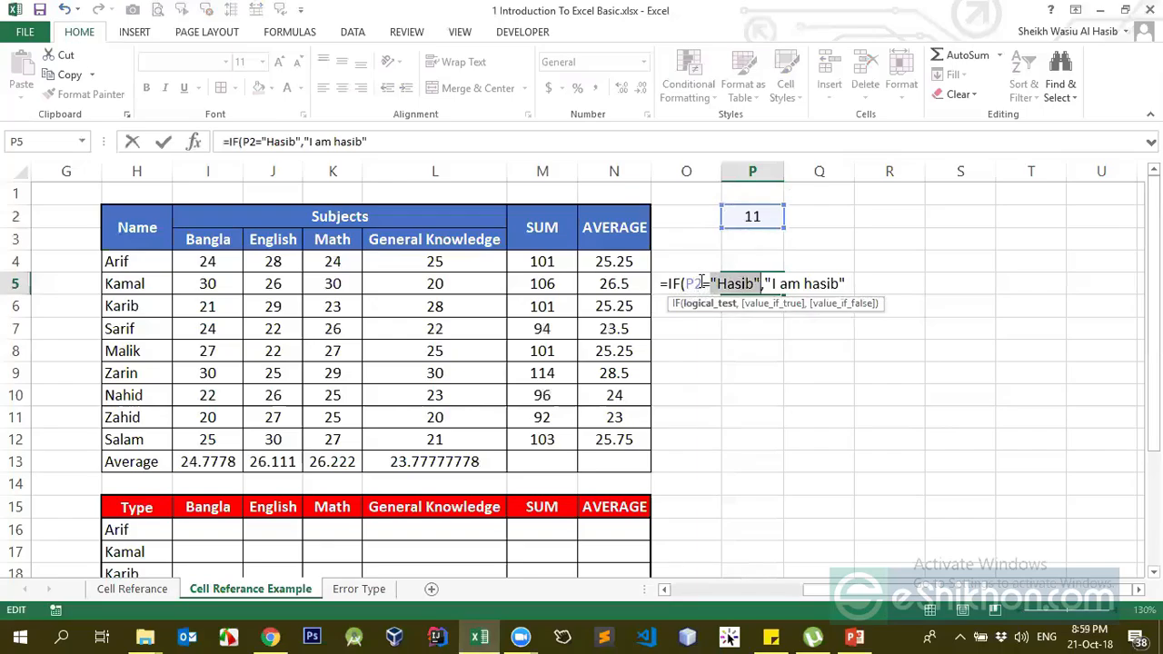
pyautogui.moveTo(702, 285); pyautogui.dragTo(683, 282)
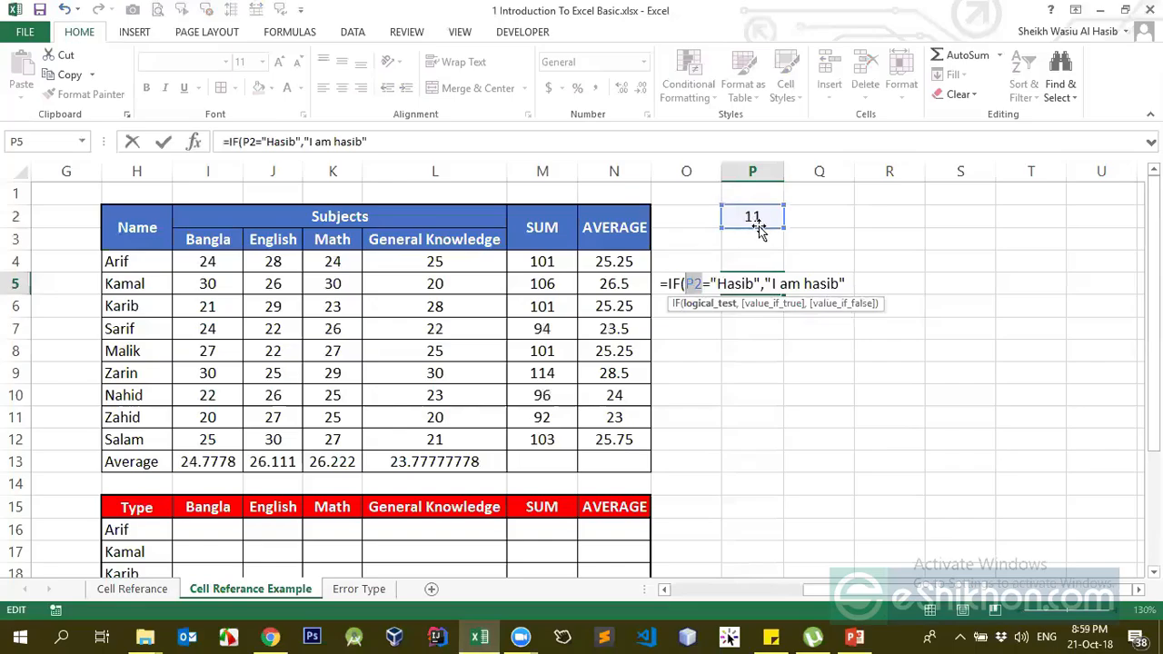
pyautogui.click(845, 283)
pyautogui.write(',')
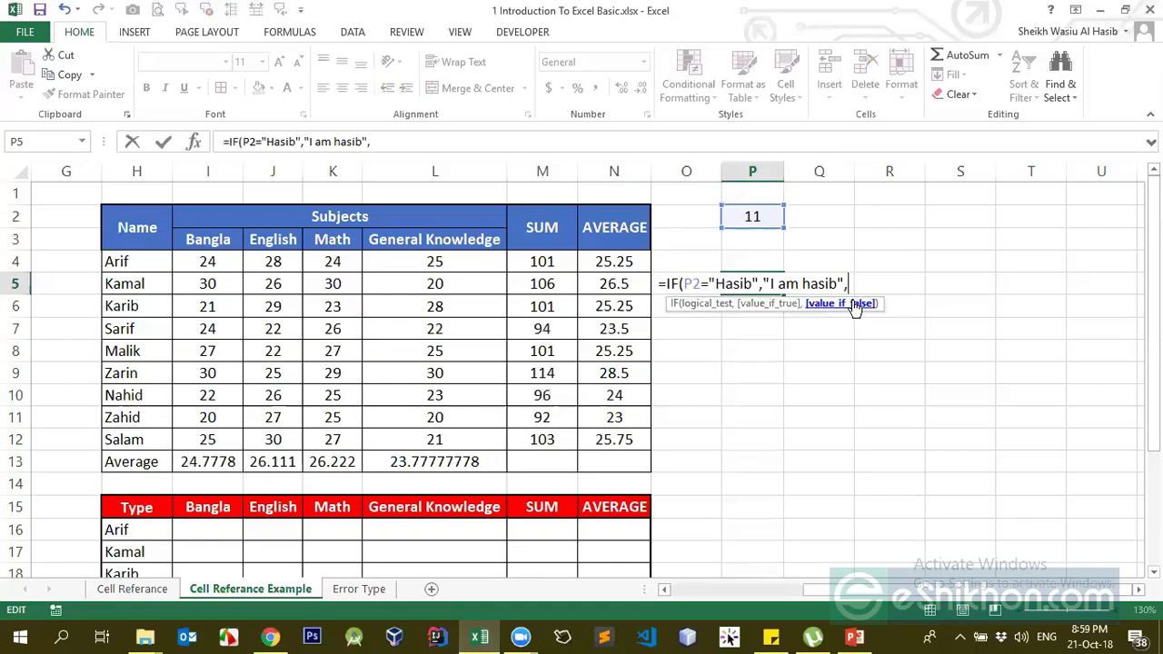
# Add the inner IF(P2="FAC","I am FAC","I am not here") as the false result
pyautogui.write('if')
pyautogui.press('Tab')
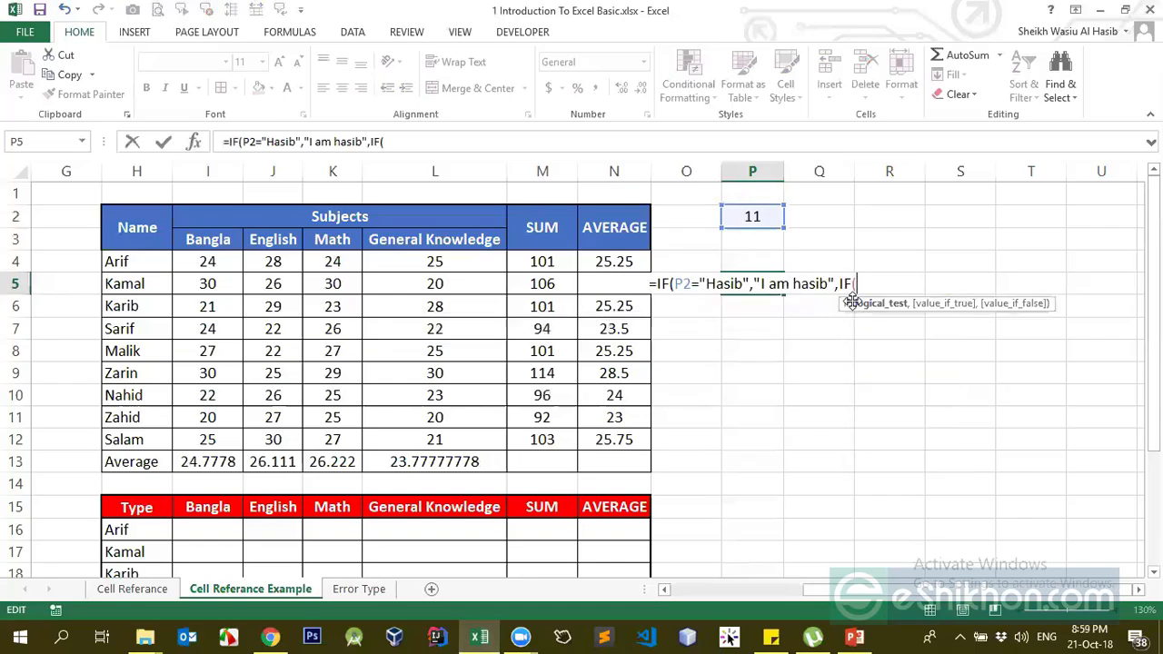
pyautogui.click(757, 222)
pyautogui.write('=')
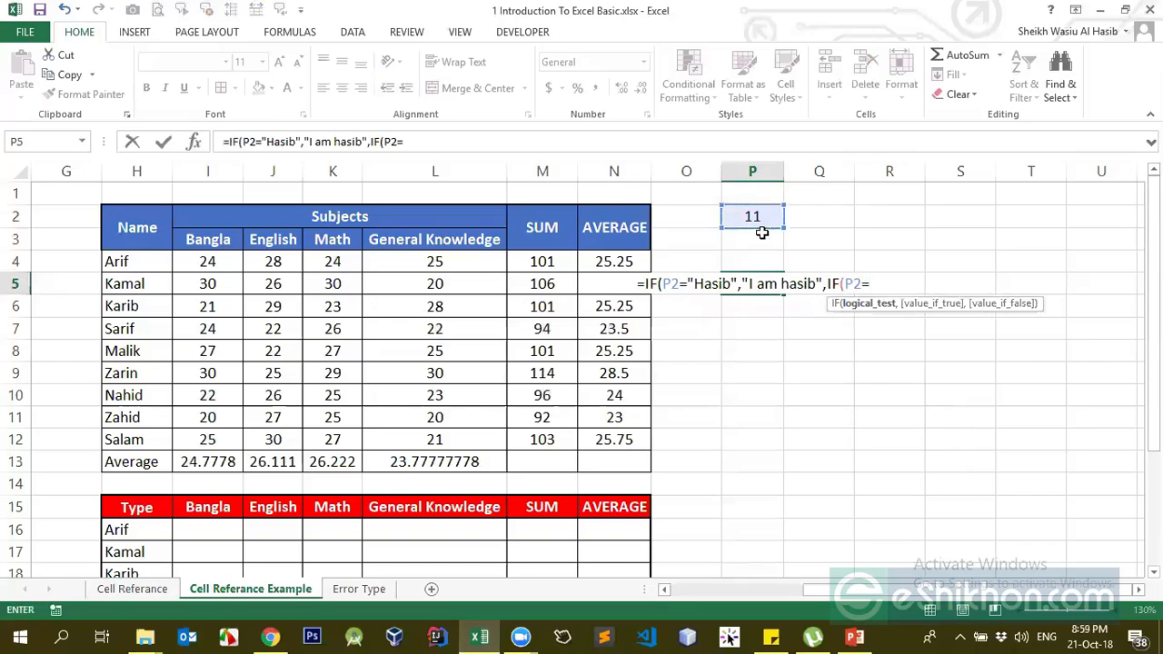
pyautogui.write('"F')
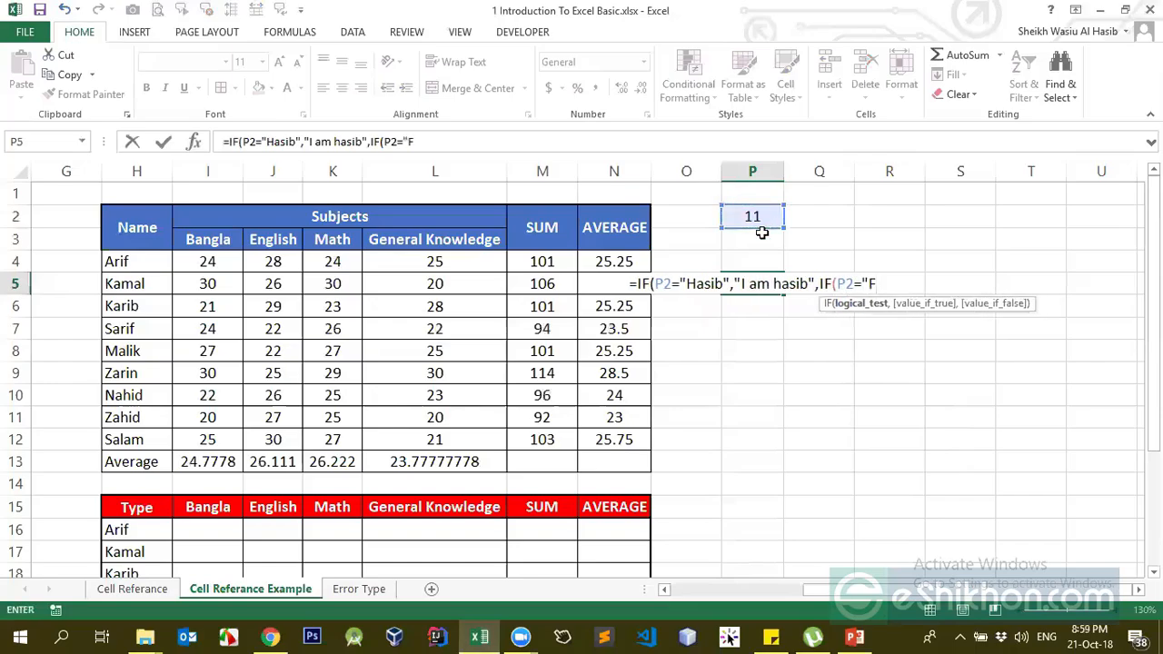
pyautogui.write('AC"')
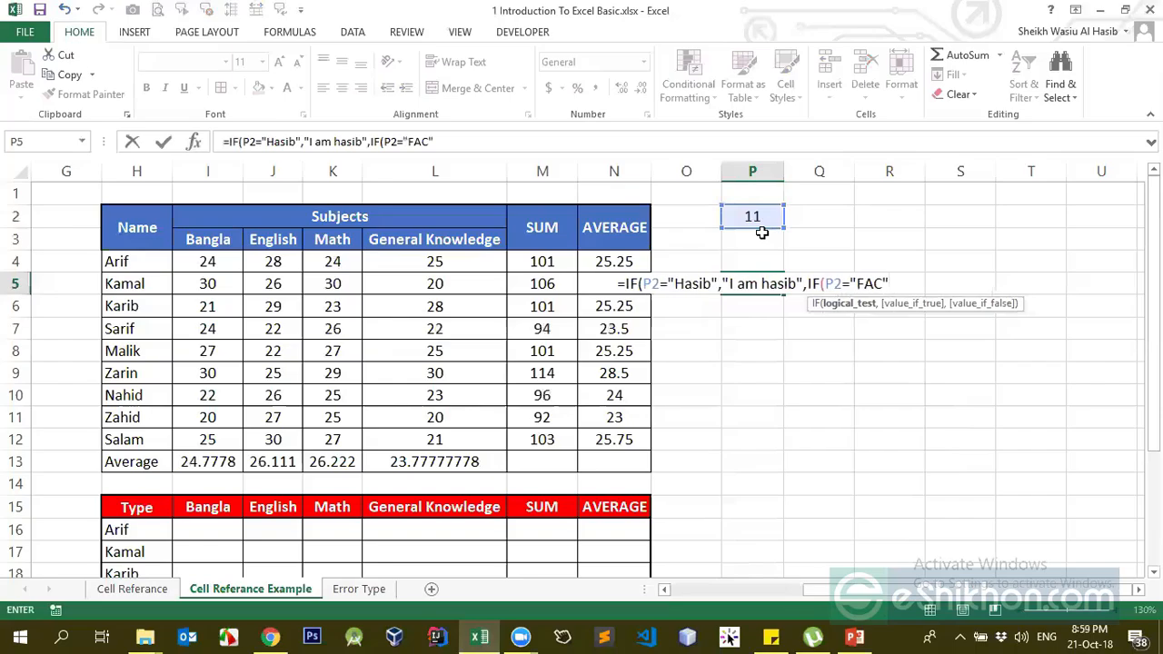
pyautogui.write(',"Ia')
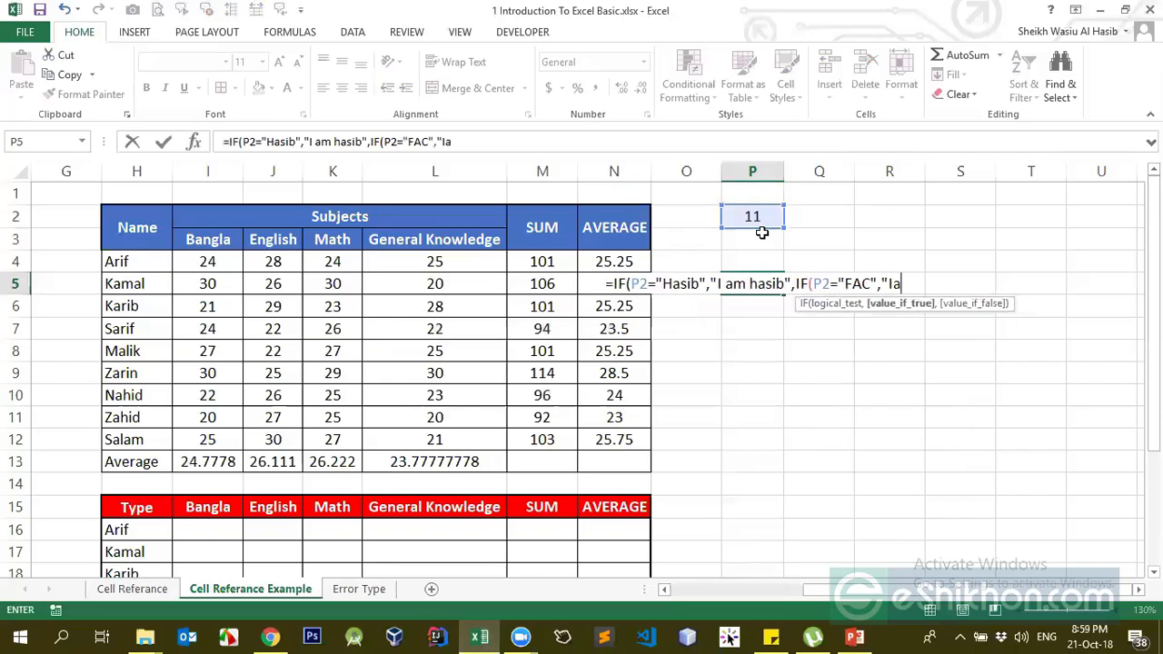
pyautogui.press('BackSpace')
pyautogui.write('am FA')
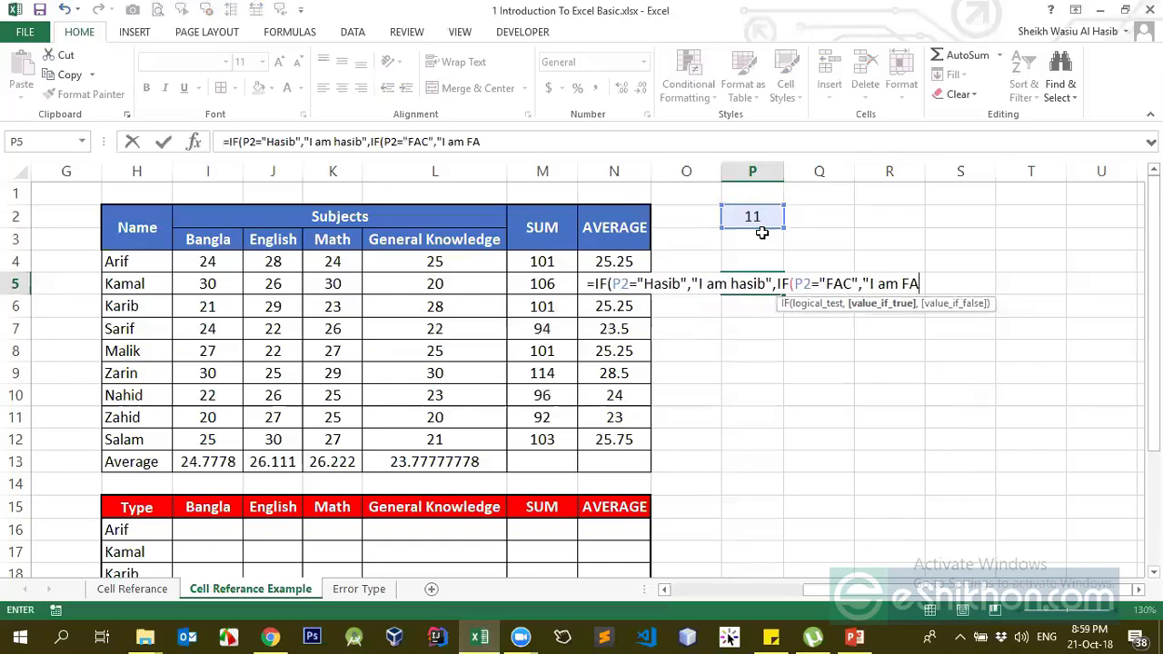
pyautogui.write('C"')
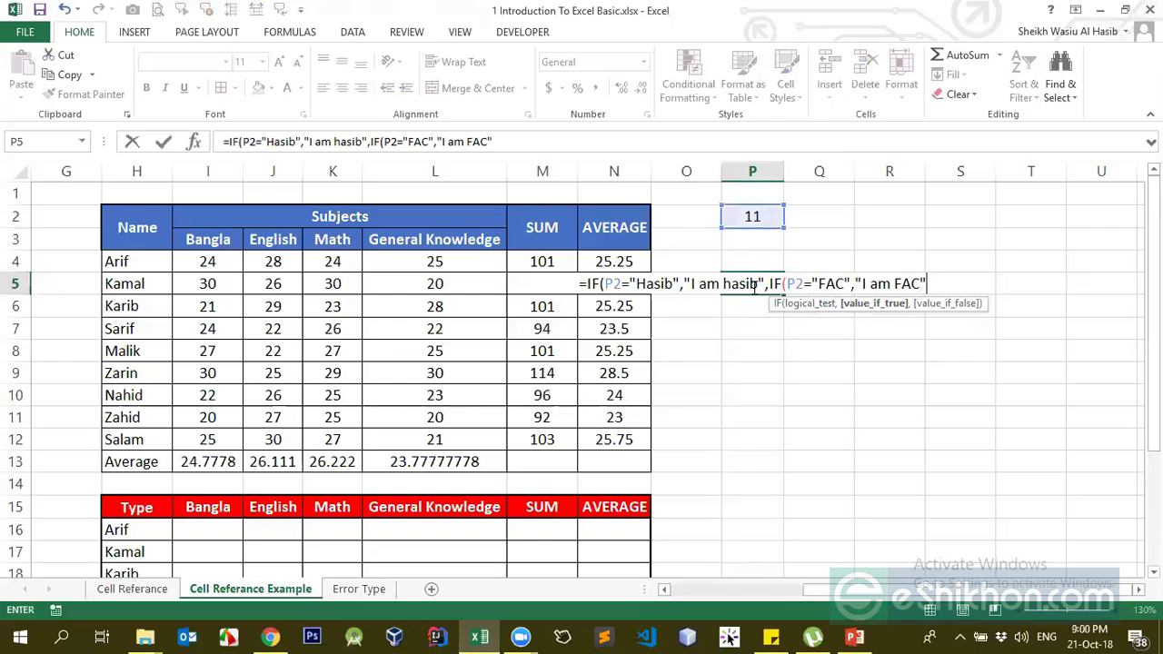
pyautogui.write(',')
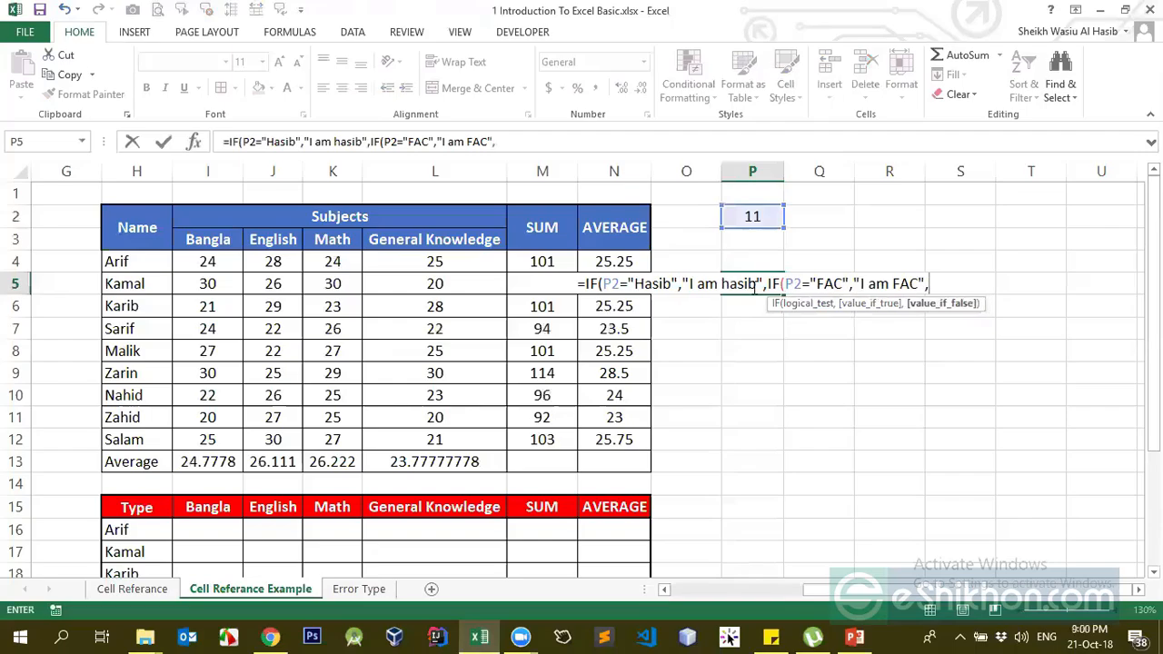
pyautogui.write('"I am')
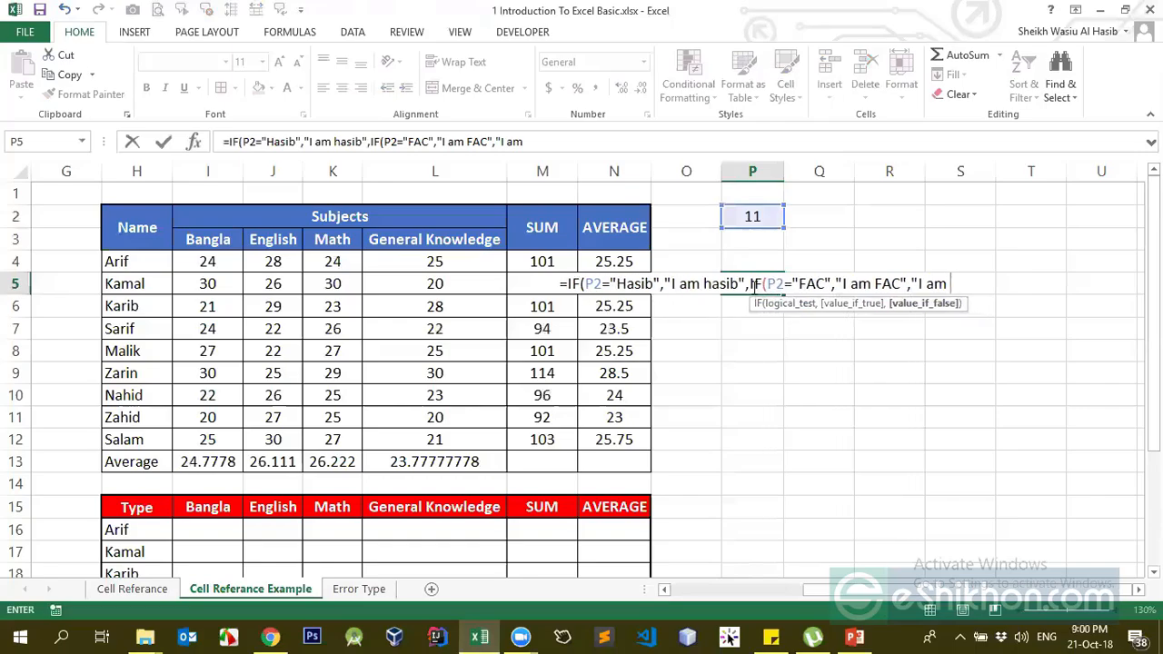
pyautogui.press('BackSpace')
pyautogui.press('BackSpace')
pyautogui.press('BackSpace')
pyautogui.press('BackSpace')
pyautogui.press('BackSpace')
pyautogui.press('BackSpace')
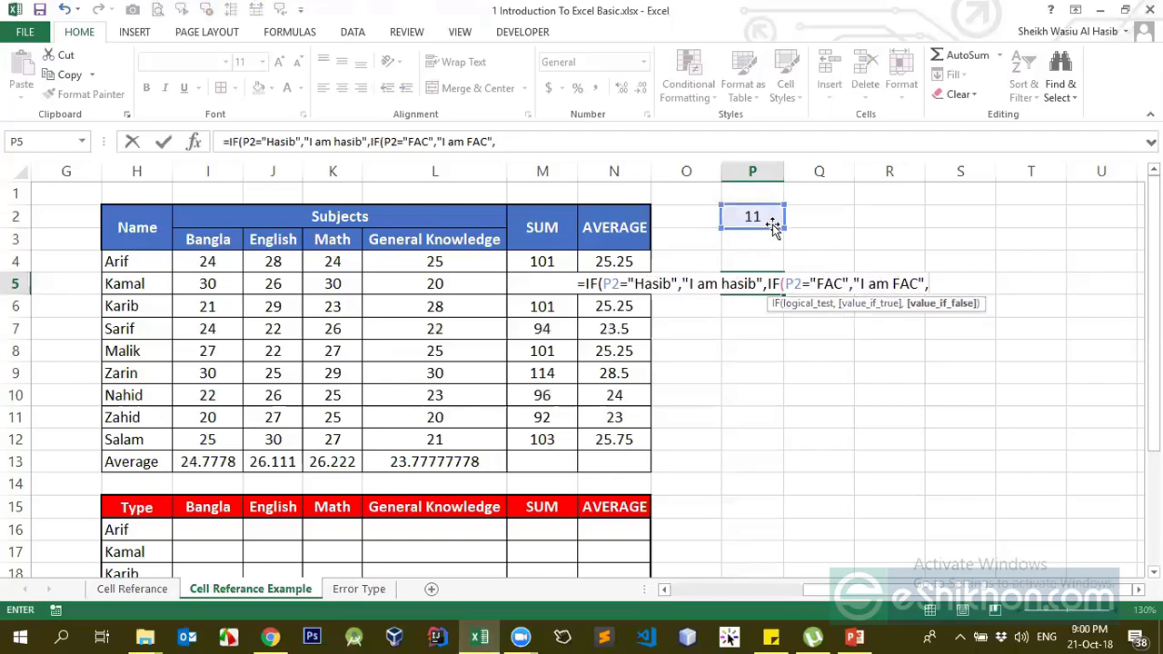
pyautogui.write('"')
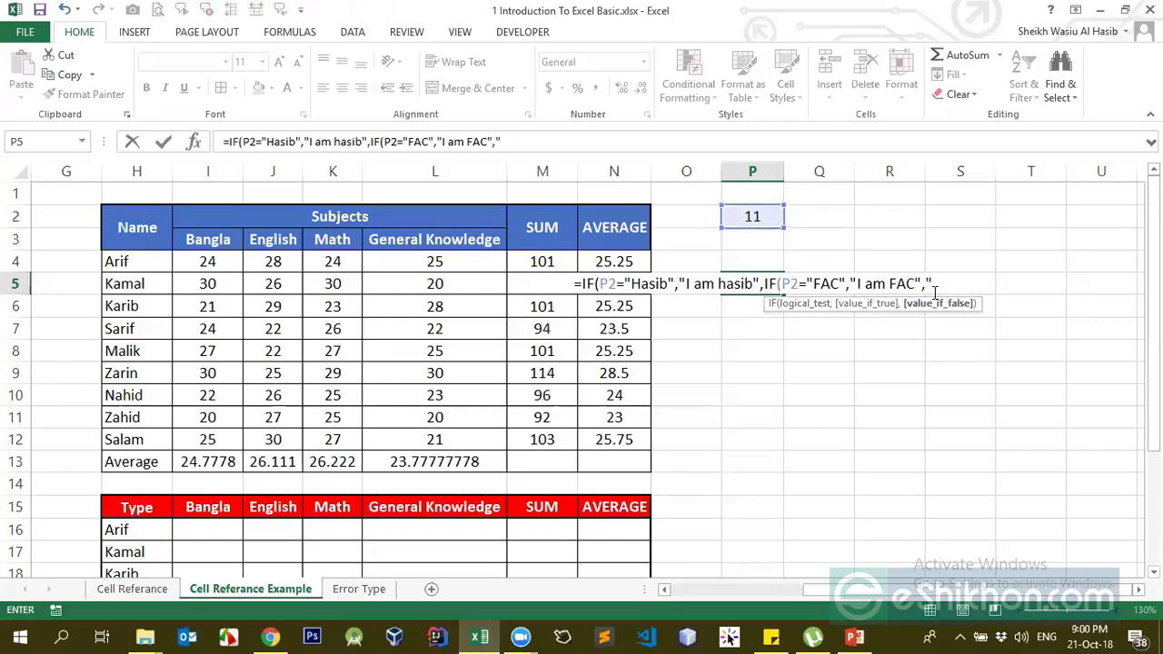
pyautogui.write('I')
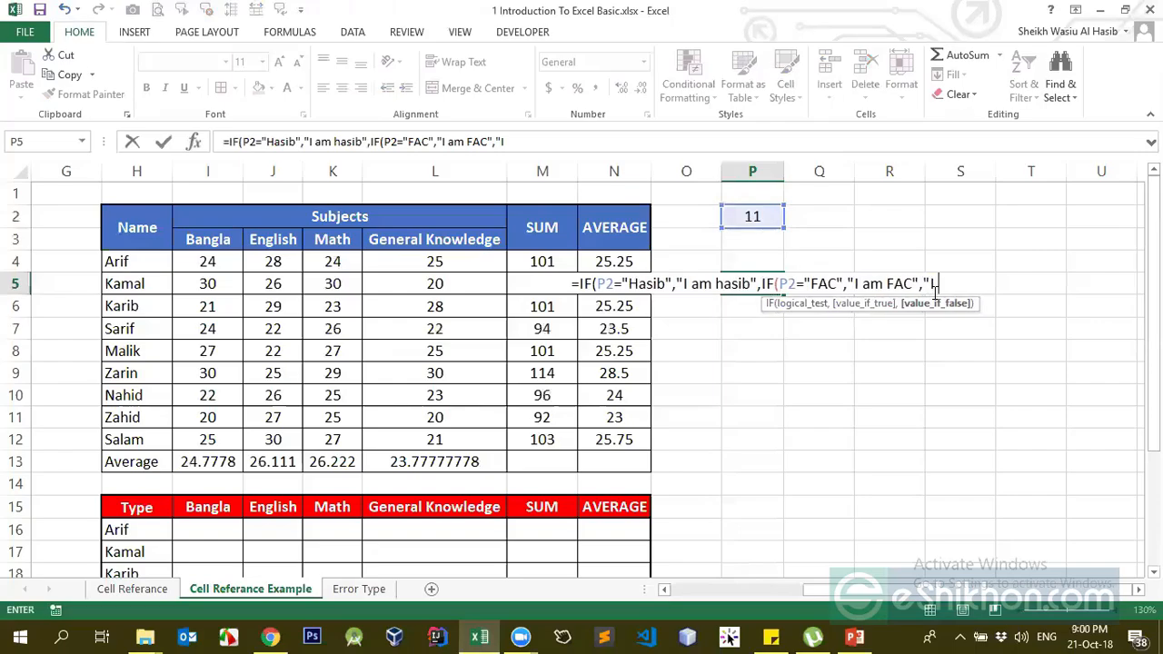
pyautogui.write(' am not availab')
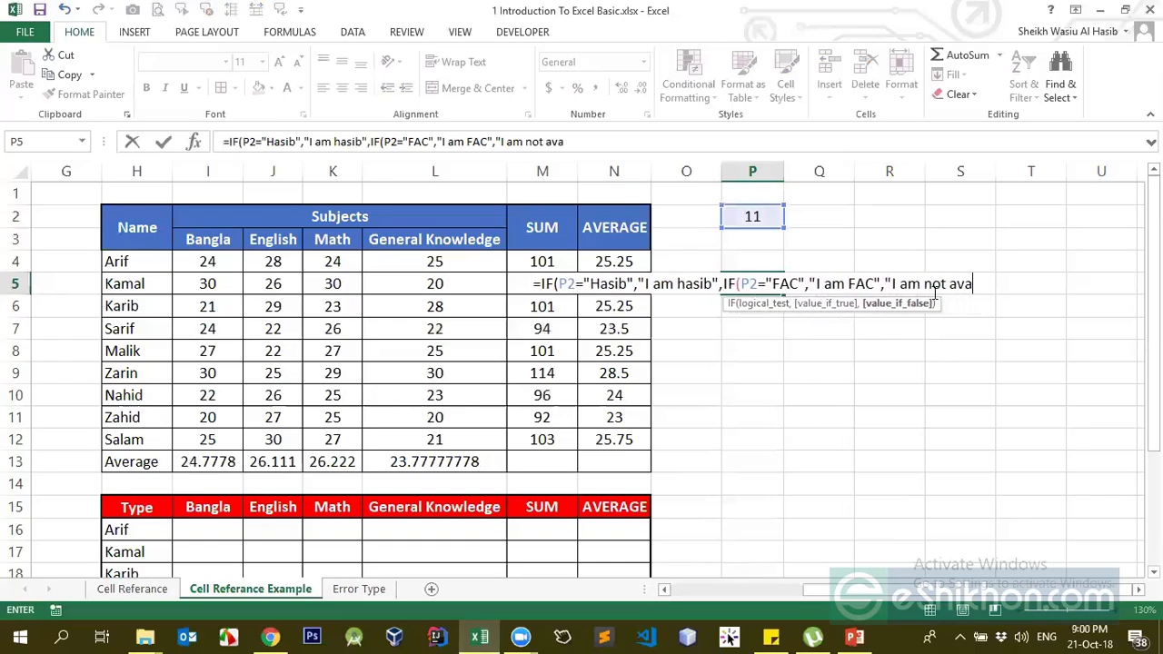
pyautogui.press('BackSpace')
pyautogui.press('BackSpace')
pyautogui.press('BackSpace')
pyautogui.press('BackSpace')
pyautogui.press('BackSpace')
pyautogui.press('BackSpace')
pyautogui.press('BackSpace')
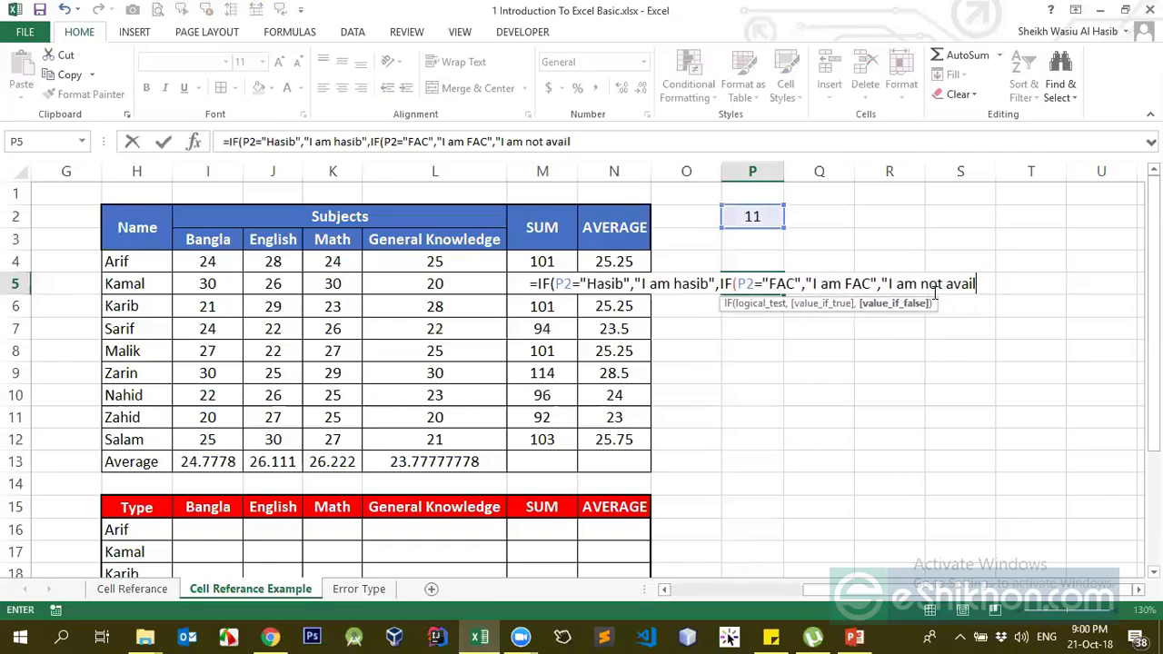
pyautogui.write('here"')
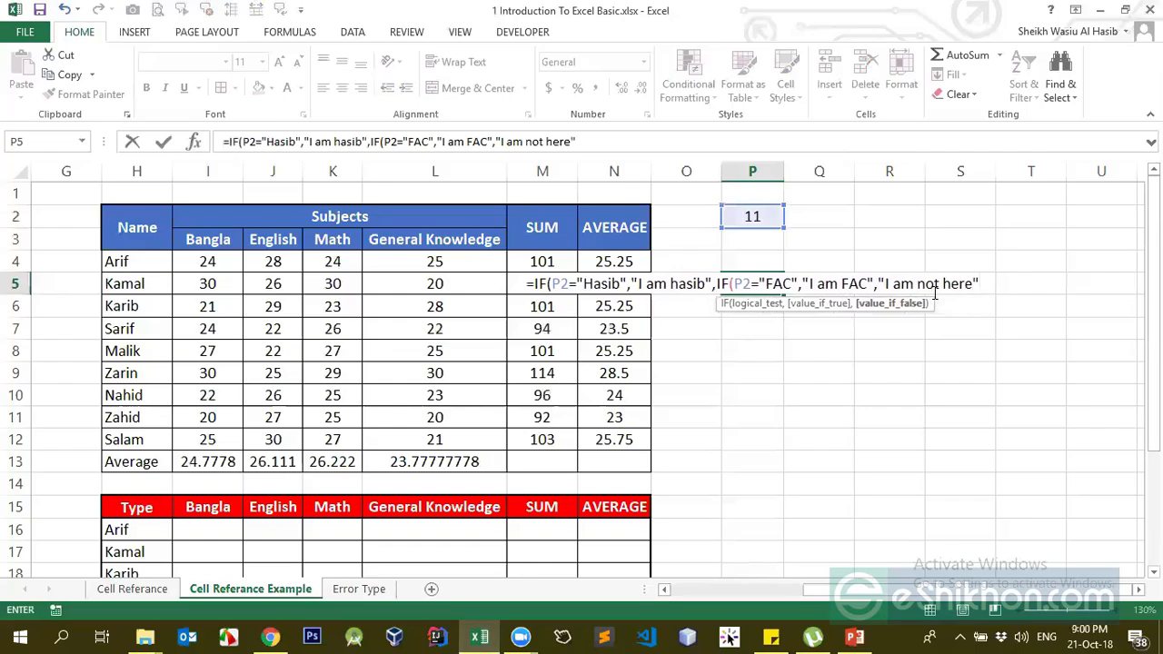
pyautogui.write(')')
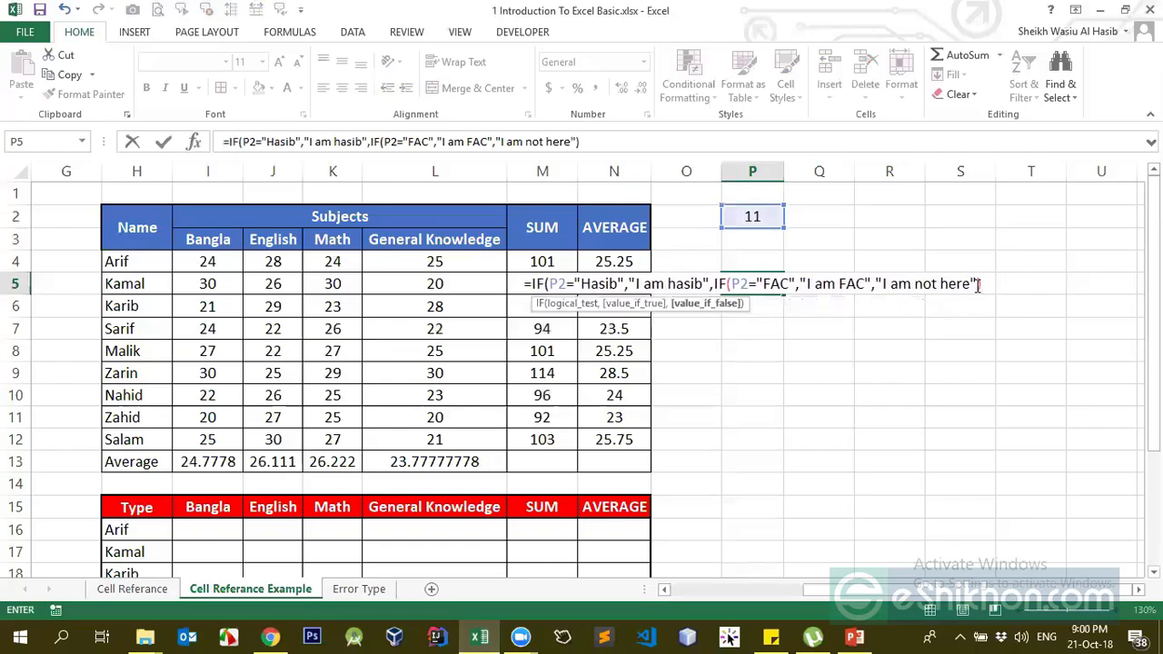
# Close the outer IF with a final parenthesis and commit the nested formula in P5
pyautogui.moveTo(727, 285); pyautogui.dragTo(981, 285)
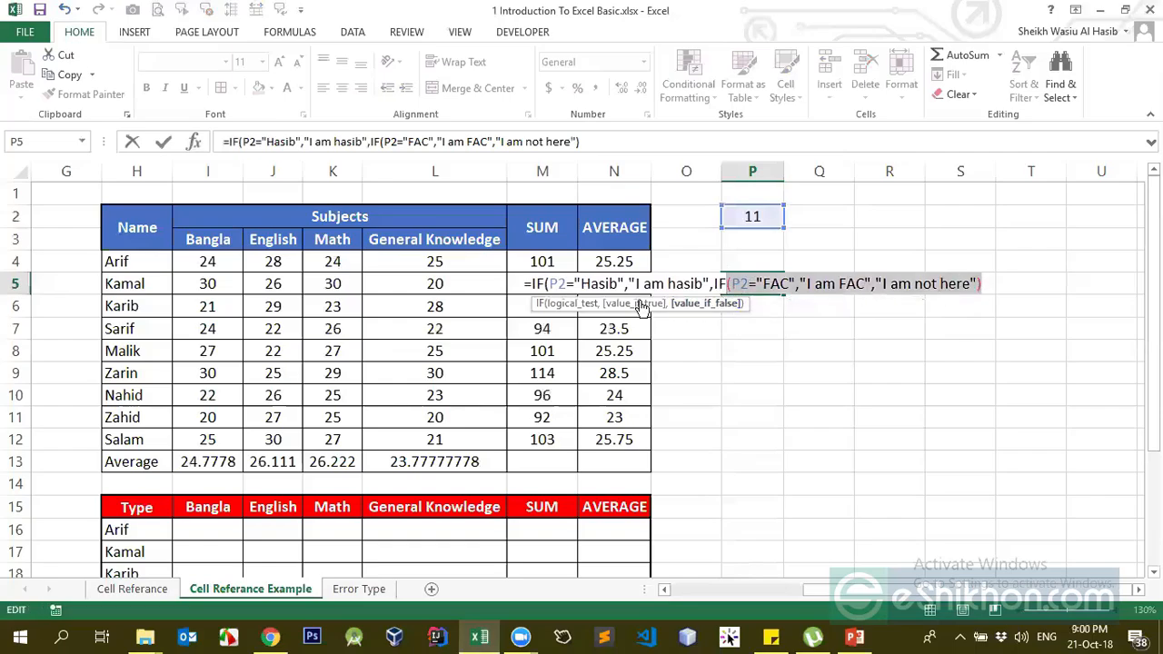
pyautogui.keyDown('shift'); pyautogui.click(549, 284); pyautogui.keyUp('shift')
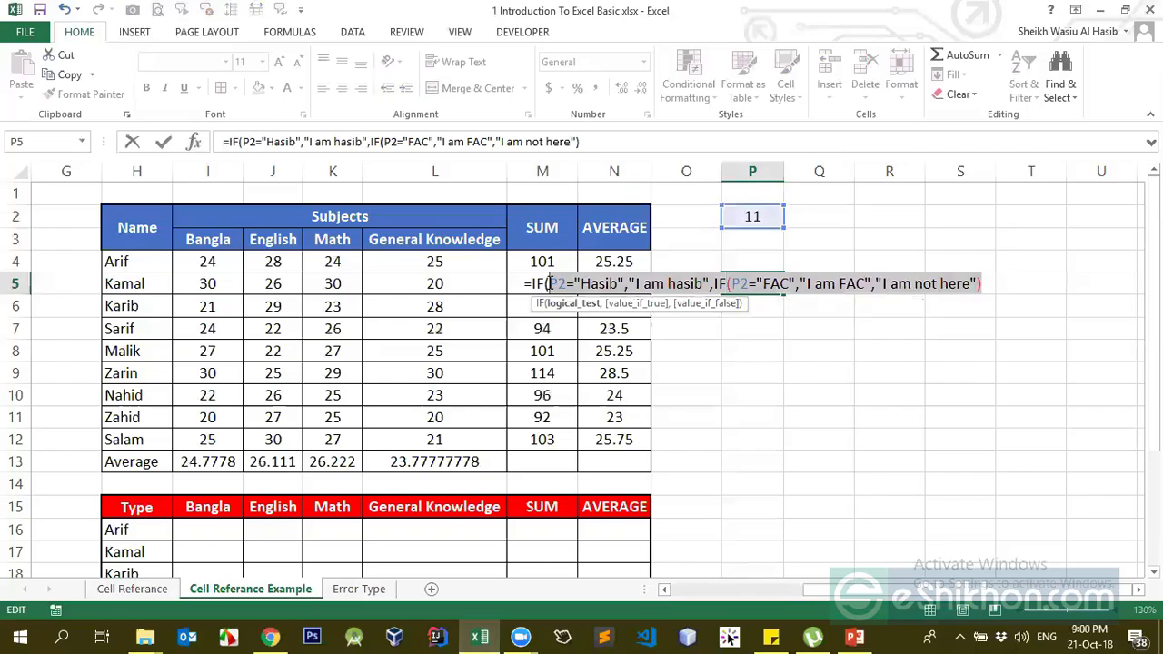
pyautogui.click(981, 284)
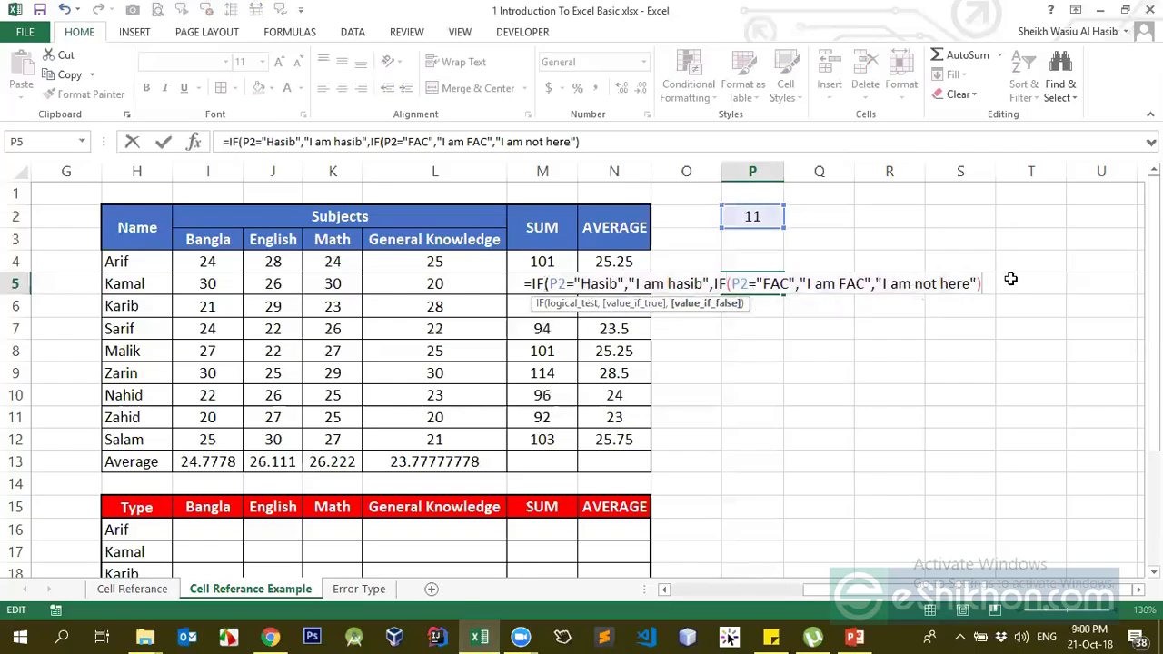
pyautogui.write(')')
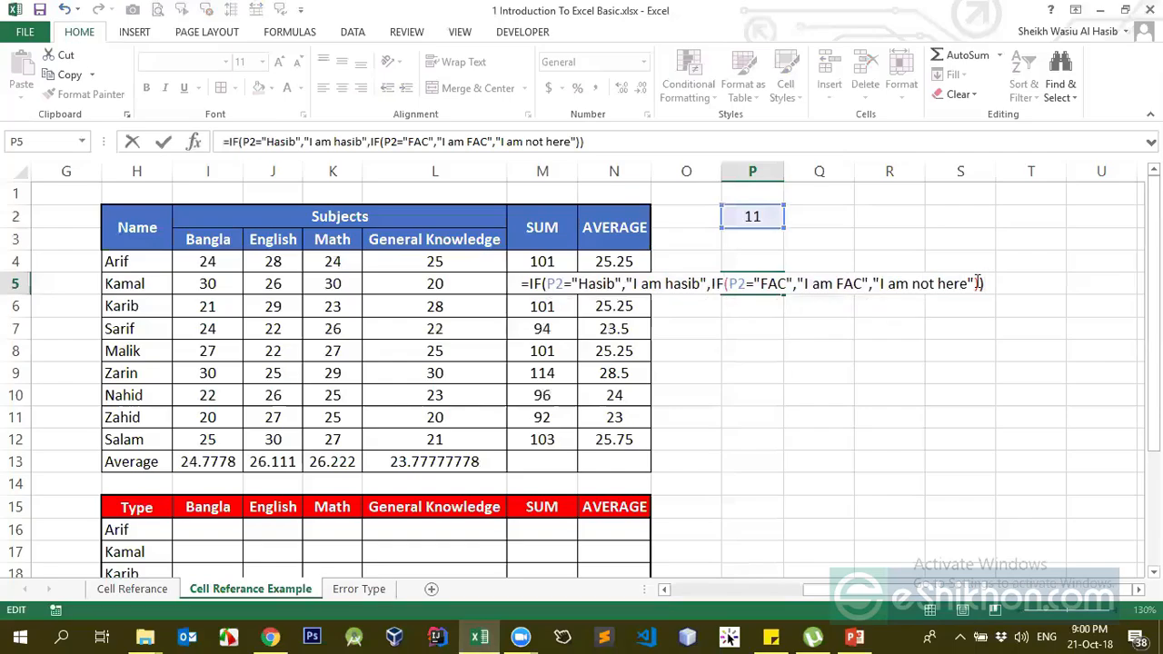
pyautogui.press('Return')
pyautogui.press('Up')
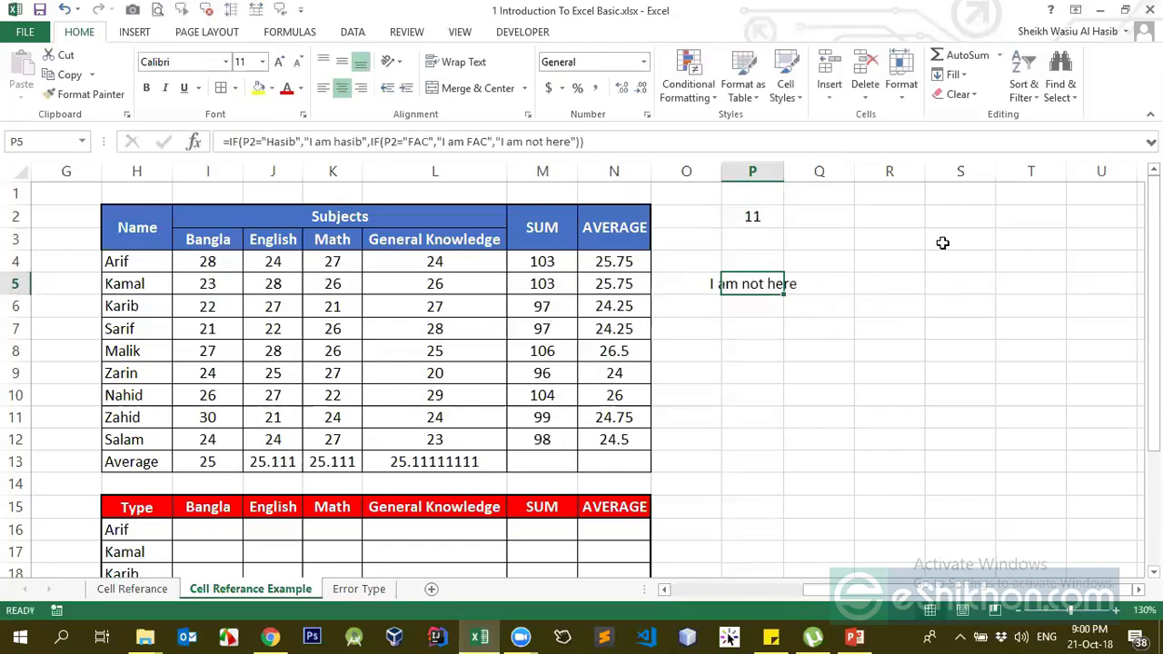
# Autofit column P and enter 2312 in P2, so P5 reads "I am not here"
pyautogui.doubleClick(781, 170)
pyautogui.click(774, 171)
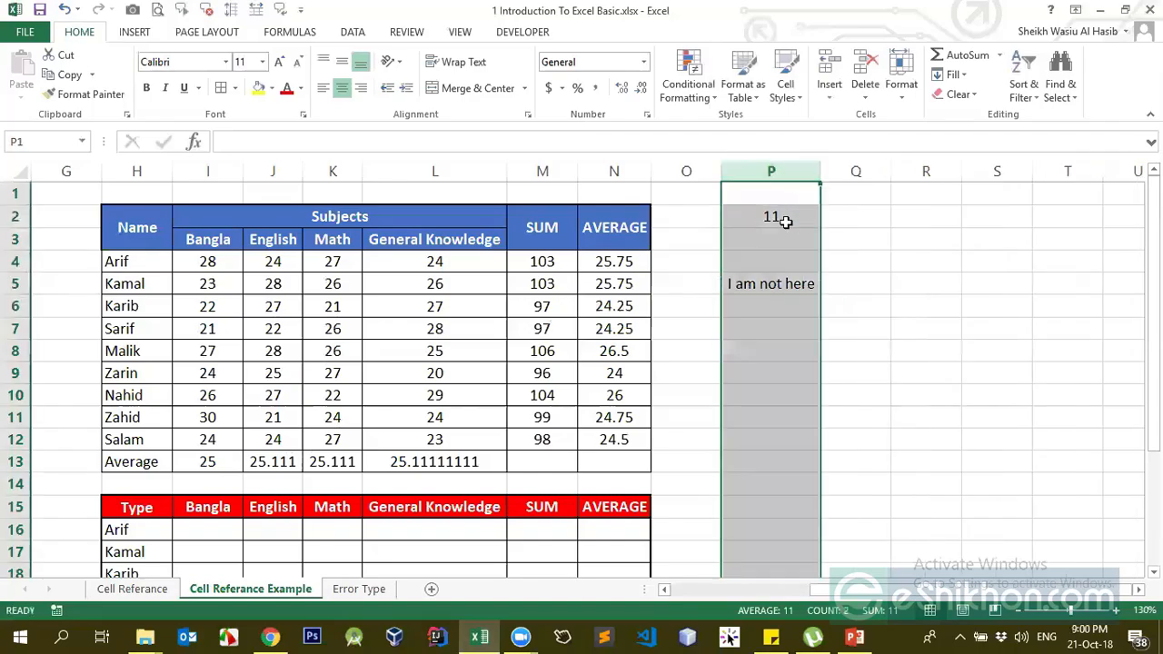
pyautogui.click(785, 221)
pyautogui.write('2312')
pyautogui.press('Return')
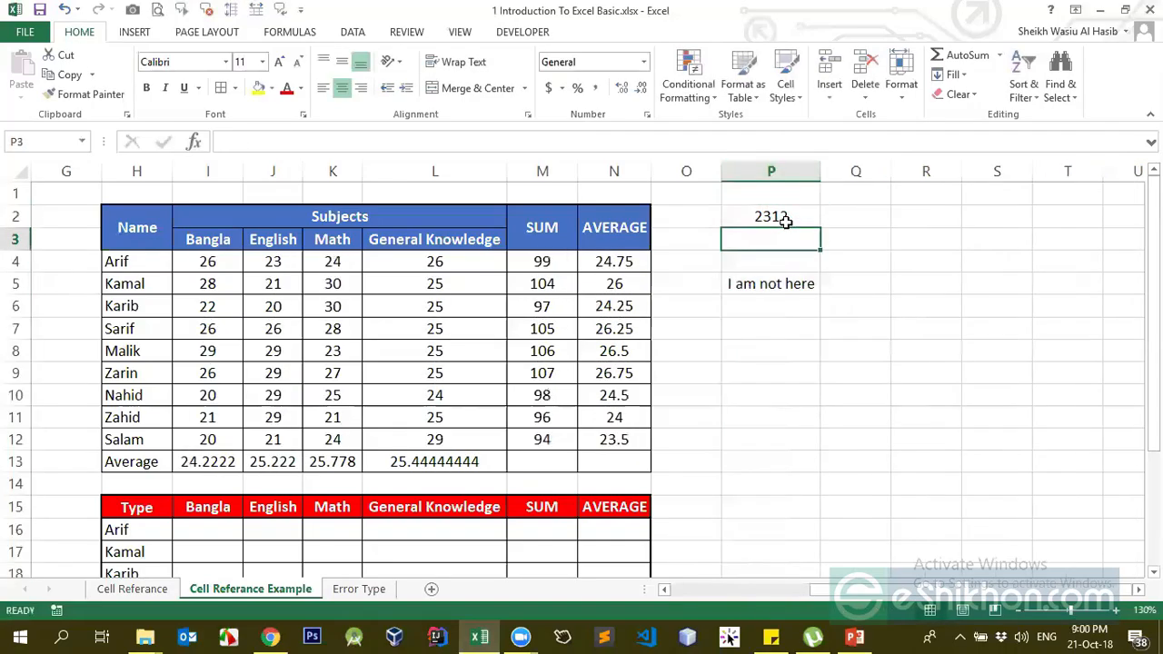
# Enter FAC, then the tested first name, in P2 so P5 shows each "I am …" message
pyautogui.press('Up')
pyautogui.write('FAC')
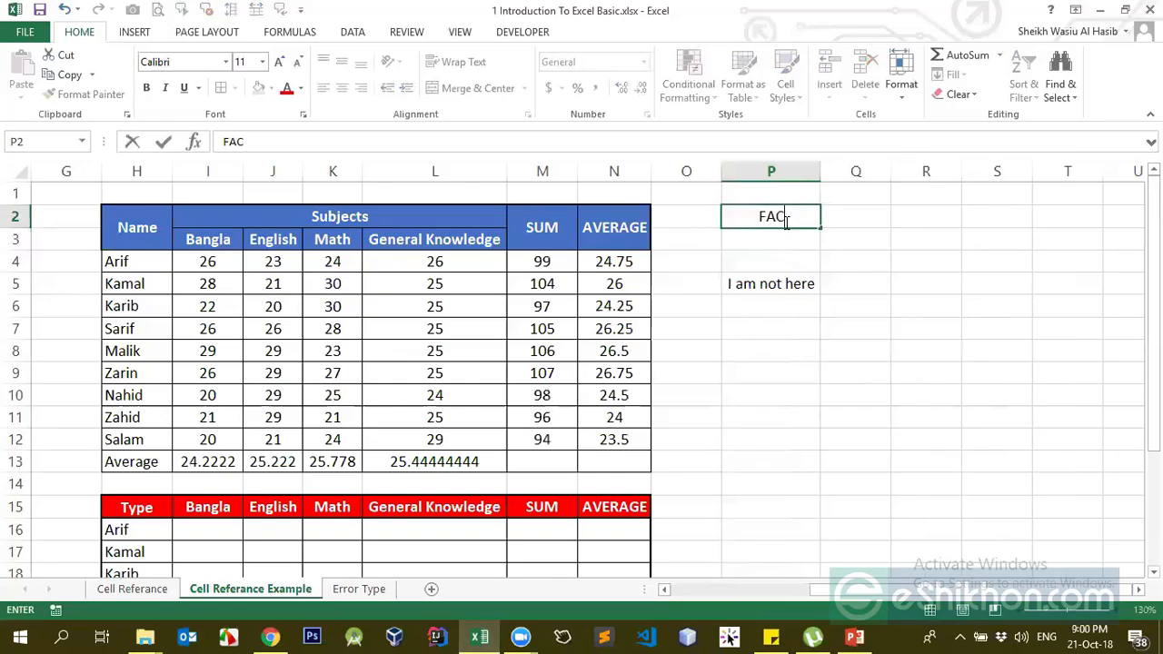
pyautogui.press('Return')
pyautogui.press('Up')
pyautogui.write('Hasib')
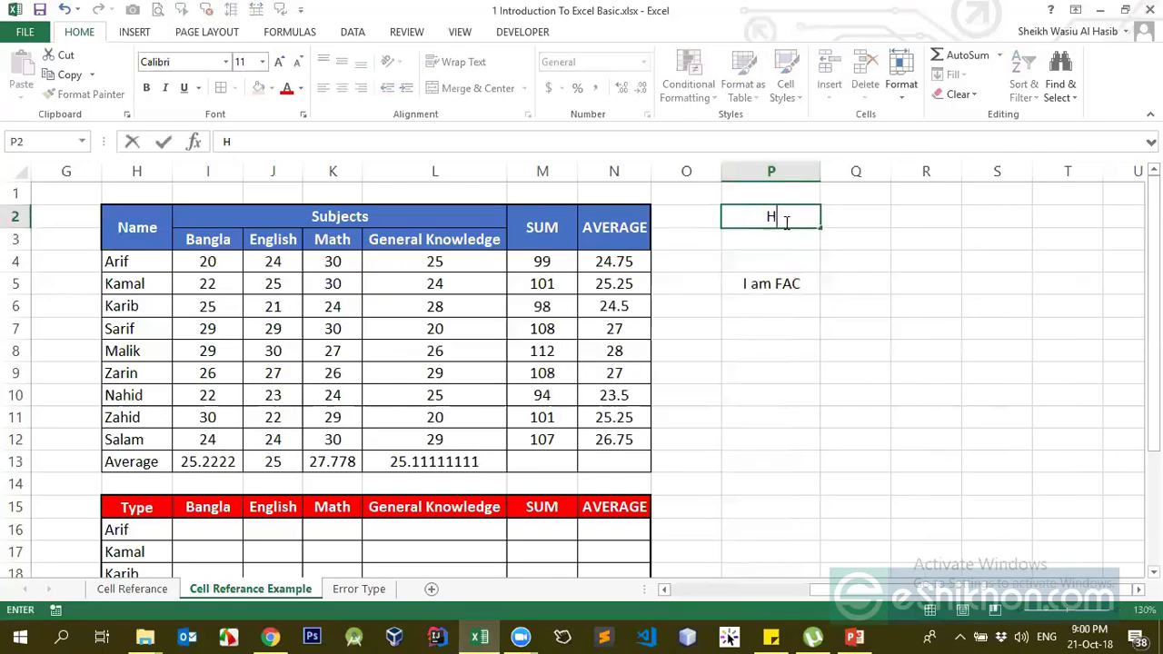
pyautogui.press('Return')
pyautogui.press('Down')
pyautogui.press('Down')
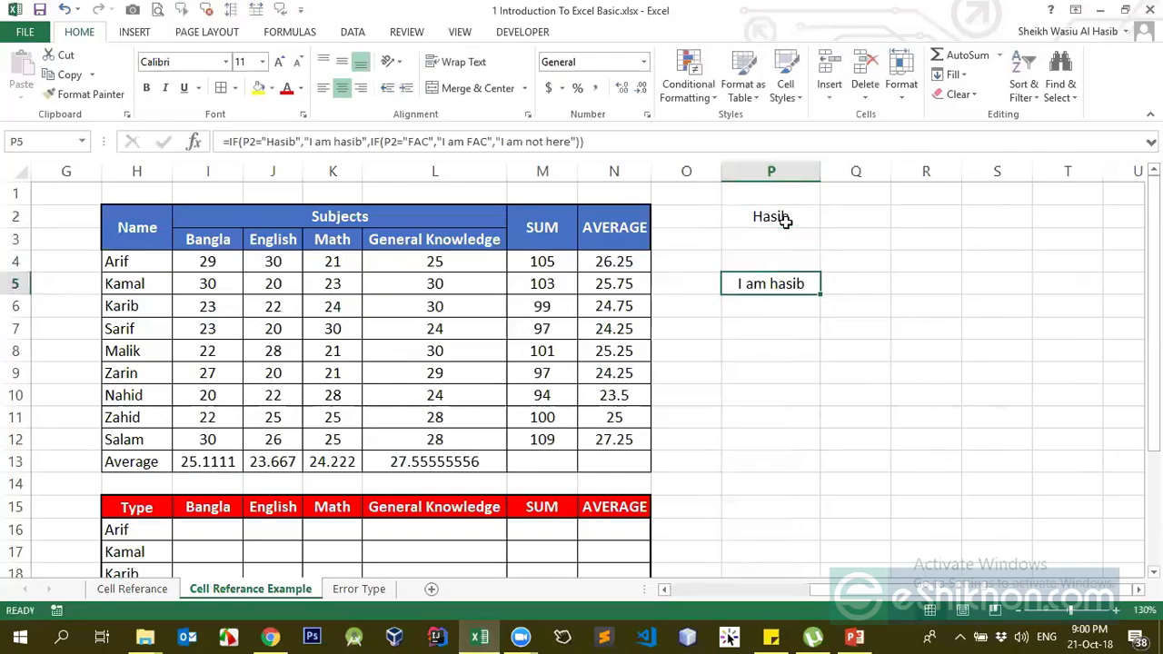
pyautogui.click(783, 220)
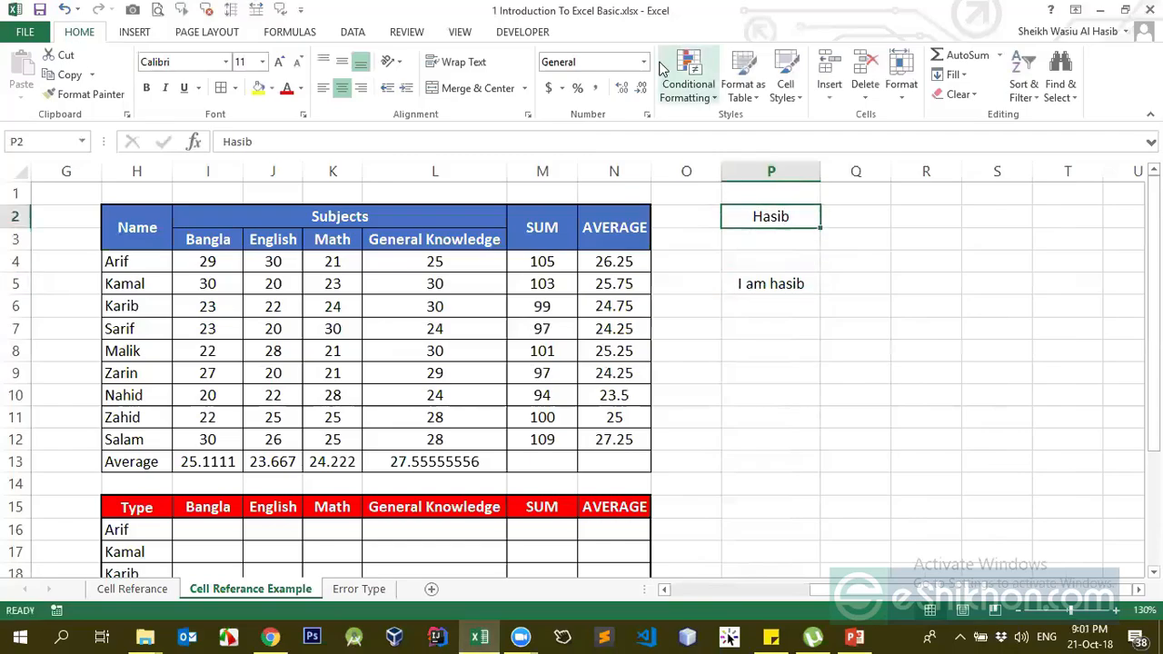
pyautogui.click(521, 636)
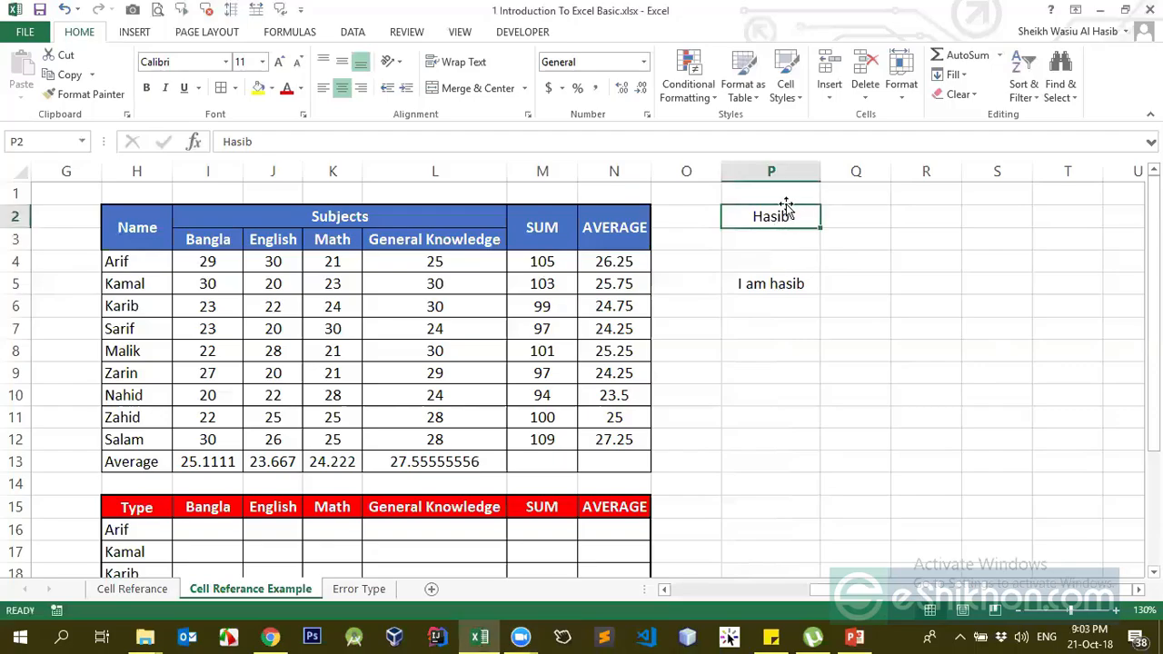
# Delete everything in column P, select O5, and briefly check the taskbar calendar
pyautogui.click(785, 166)
pyautogui.press('Delete')
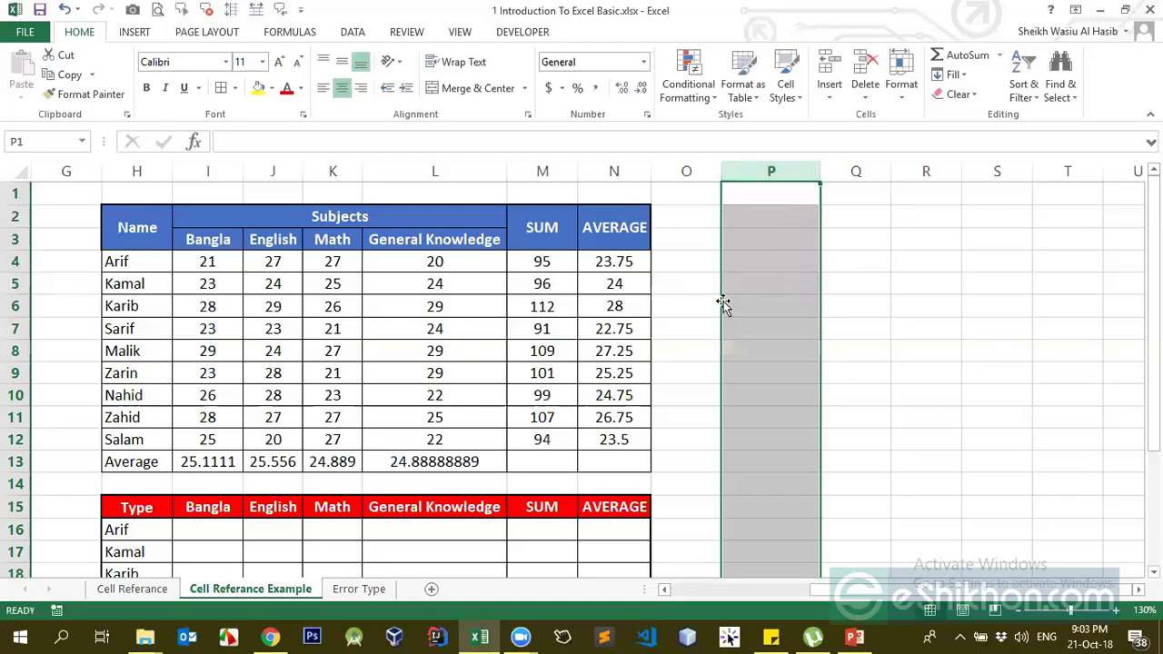
pyautogui.click(679, 285)
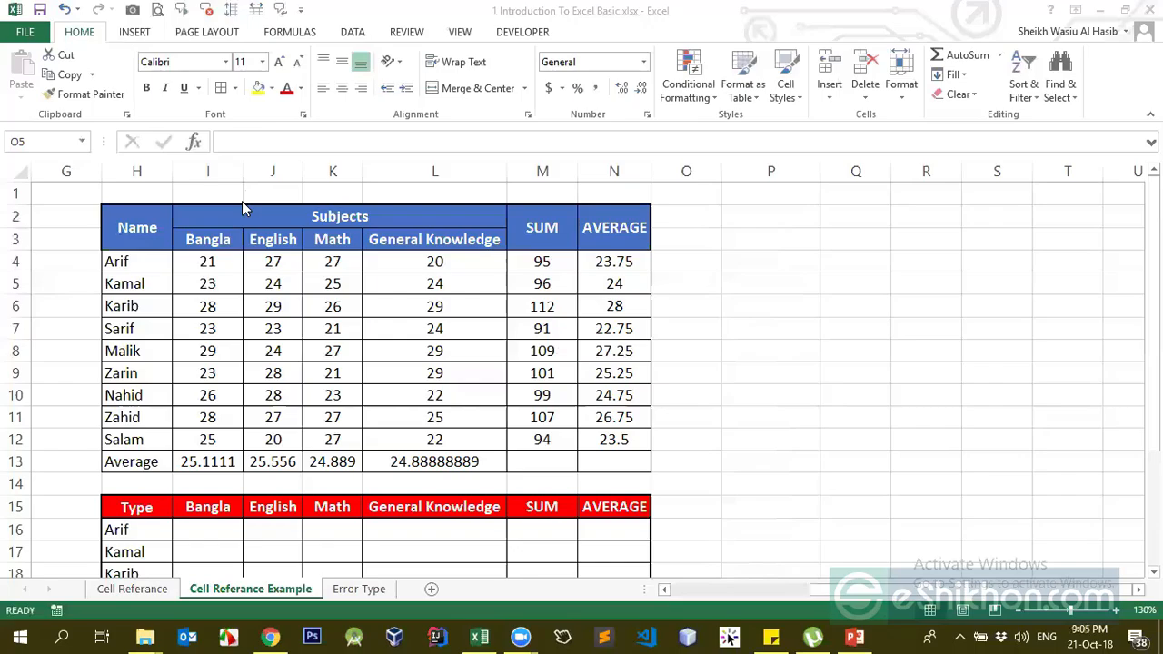
pyautogui.click(1090, 635)
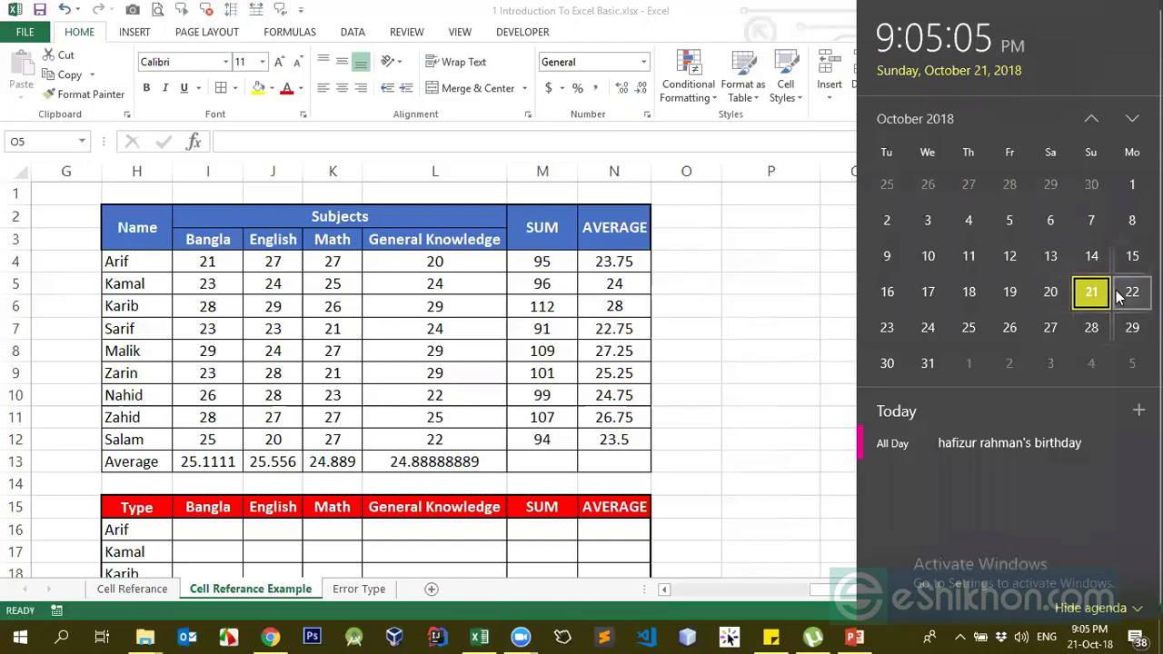
pyautogui.click(706, 354)
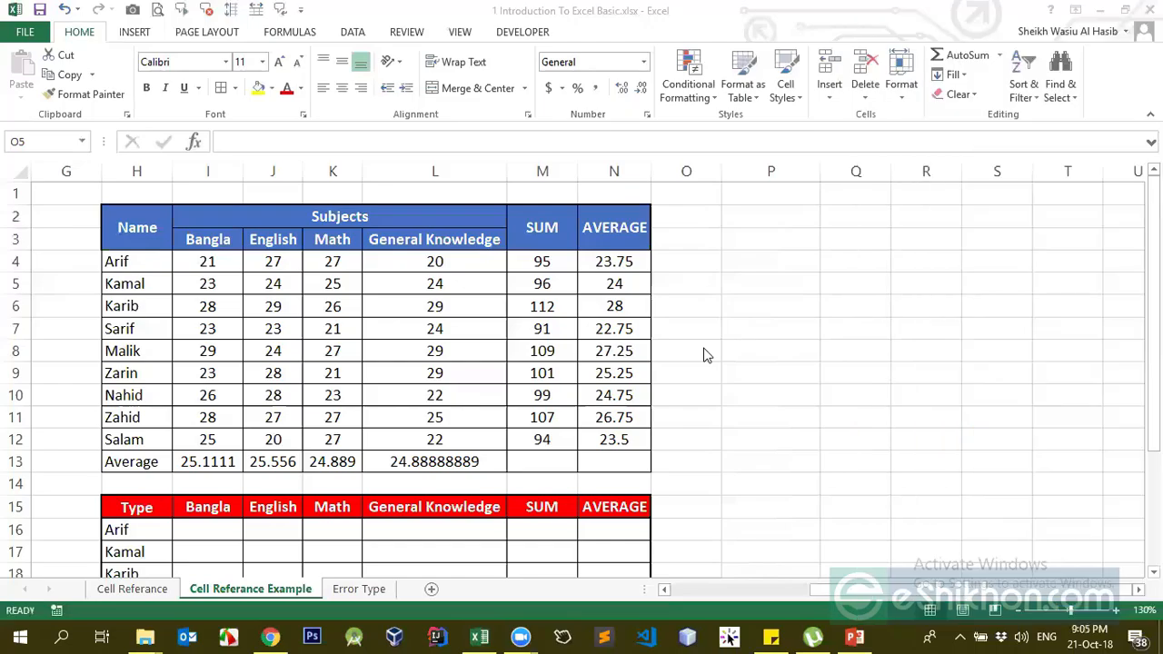